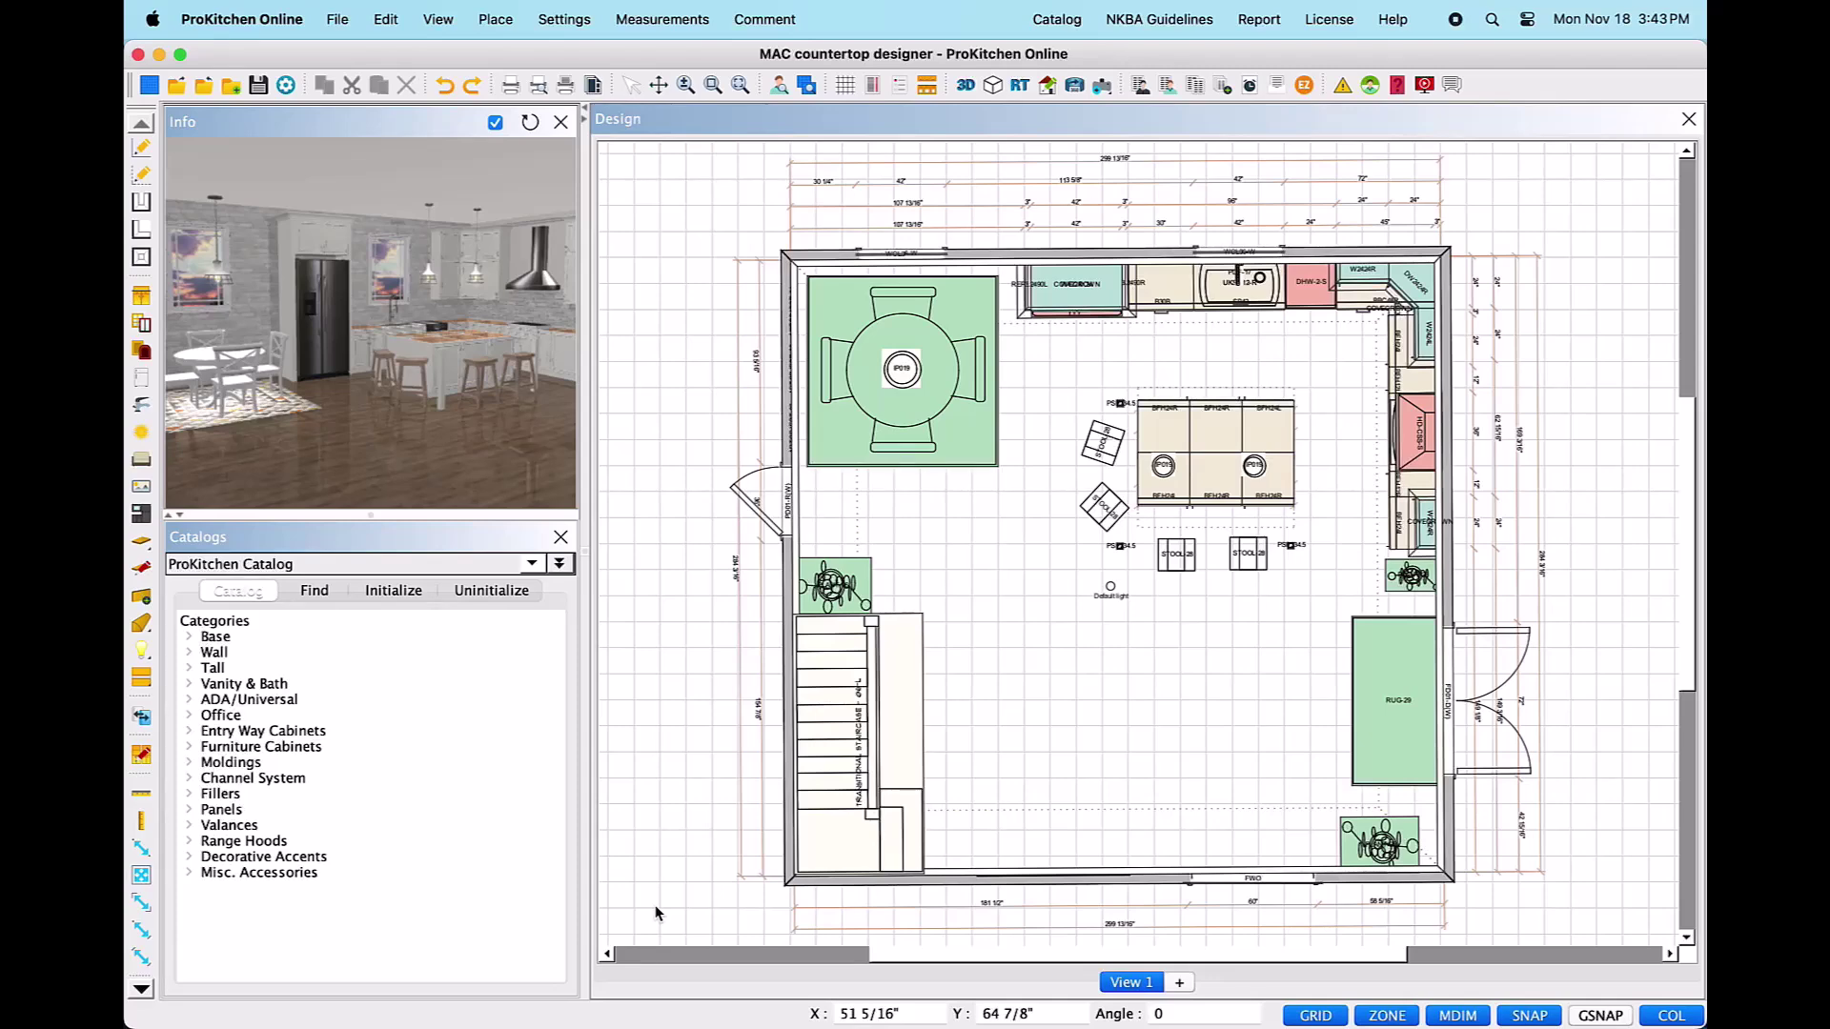
Open the design settings and review the customer, wall construction and countertop construction values, from front overhang to backsplash depth.
left_click(562, 19)
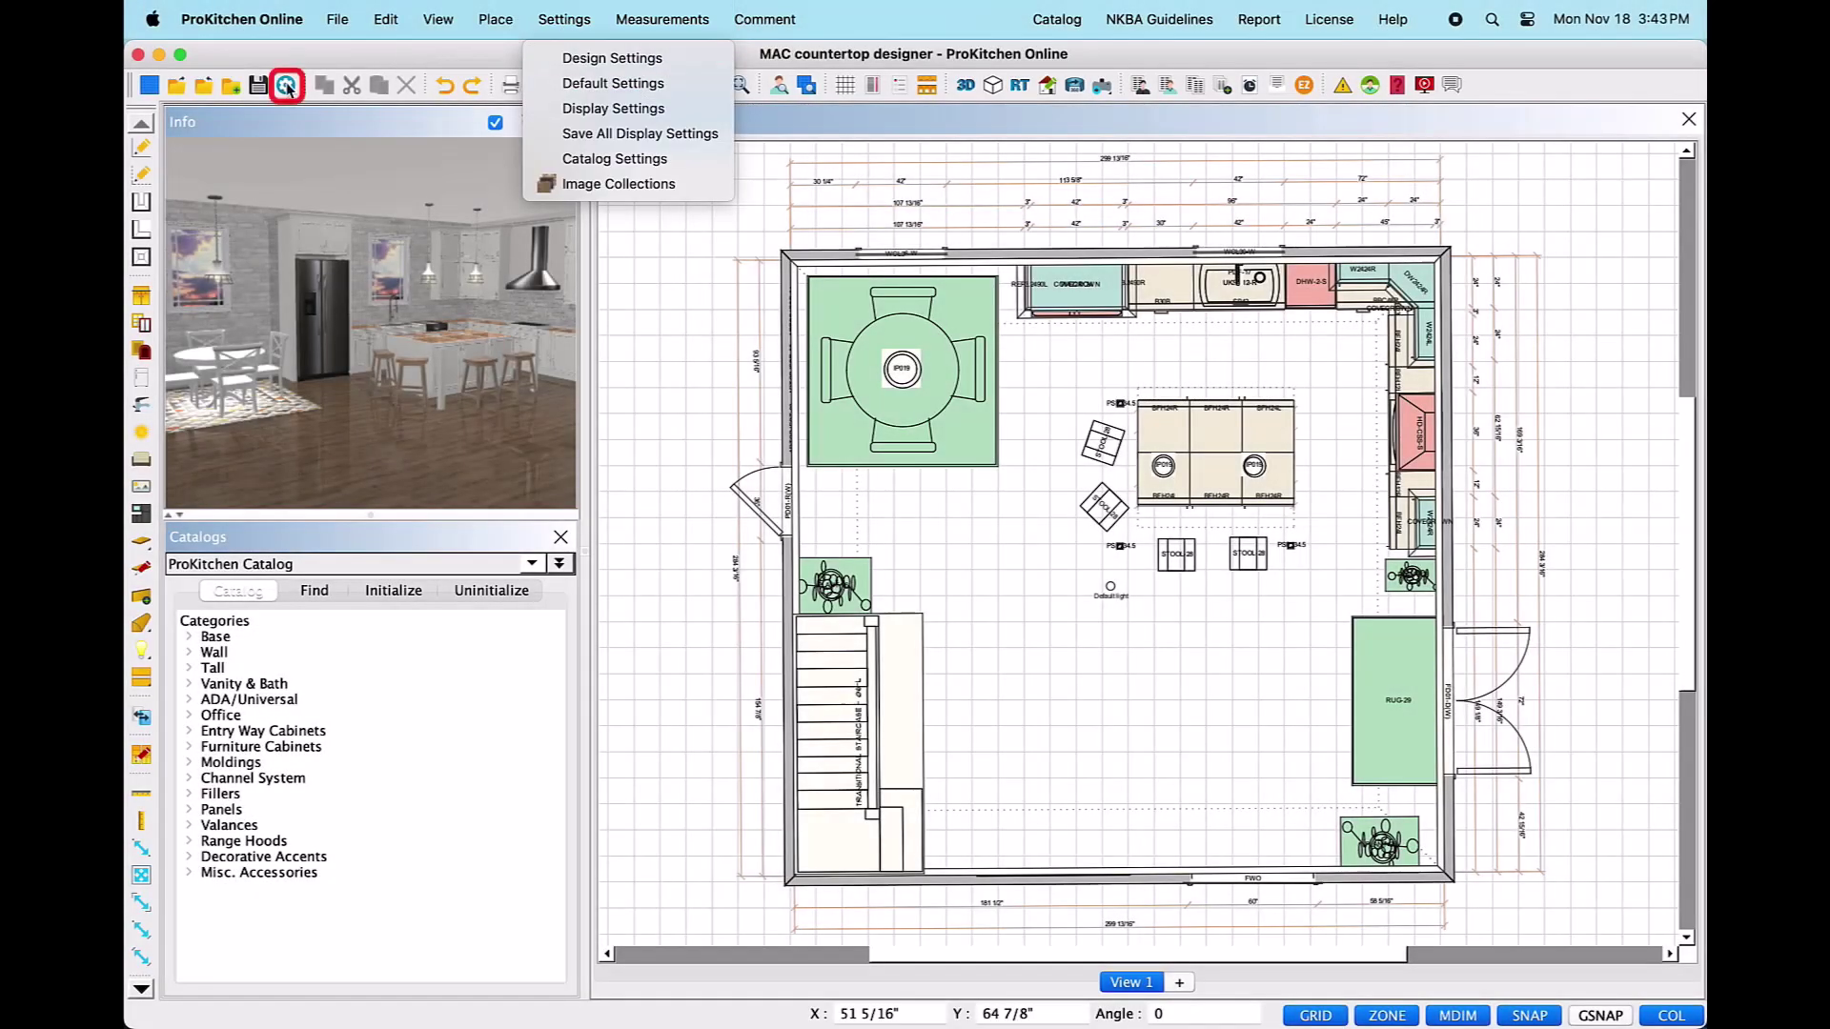
left_click(288, 87)
left_click(287, 87)
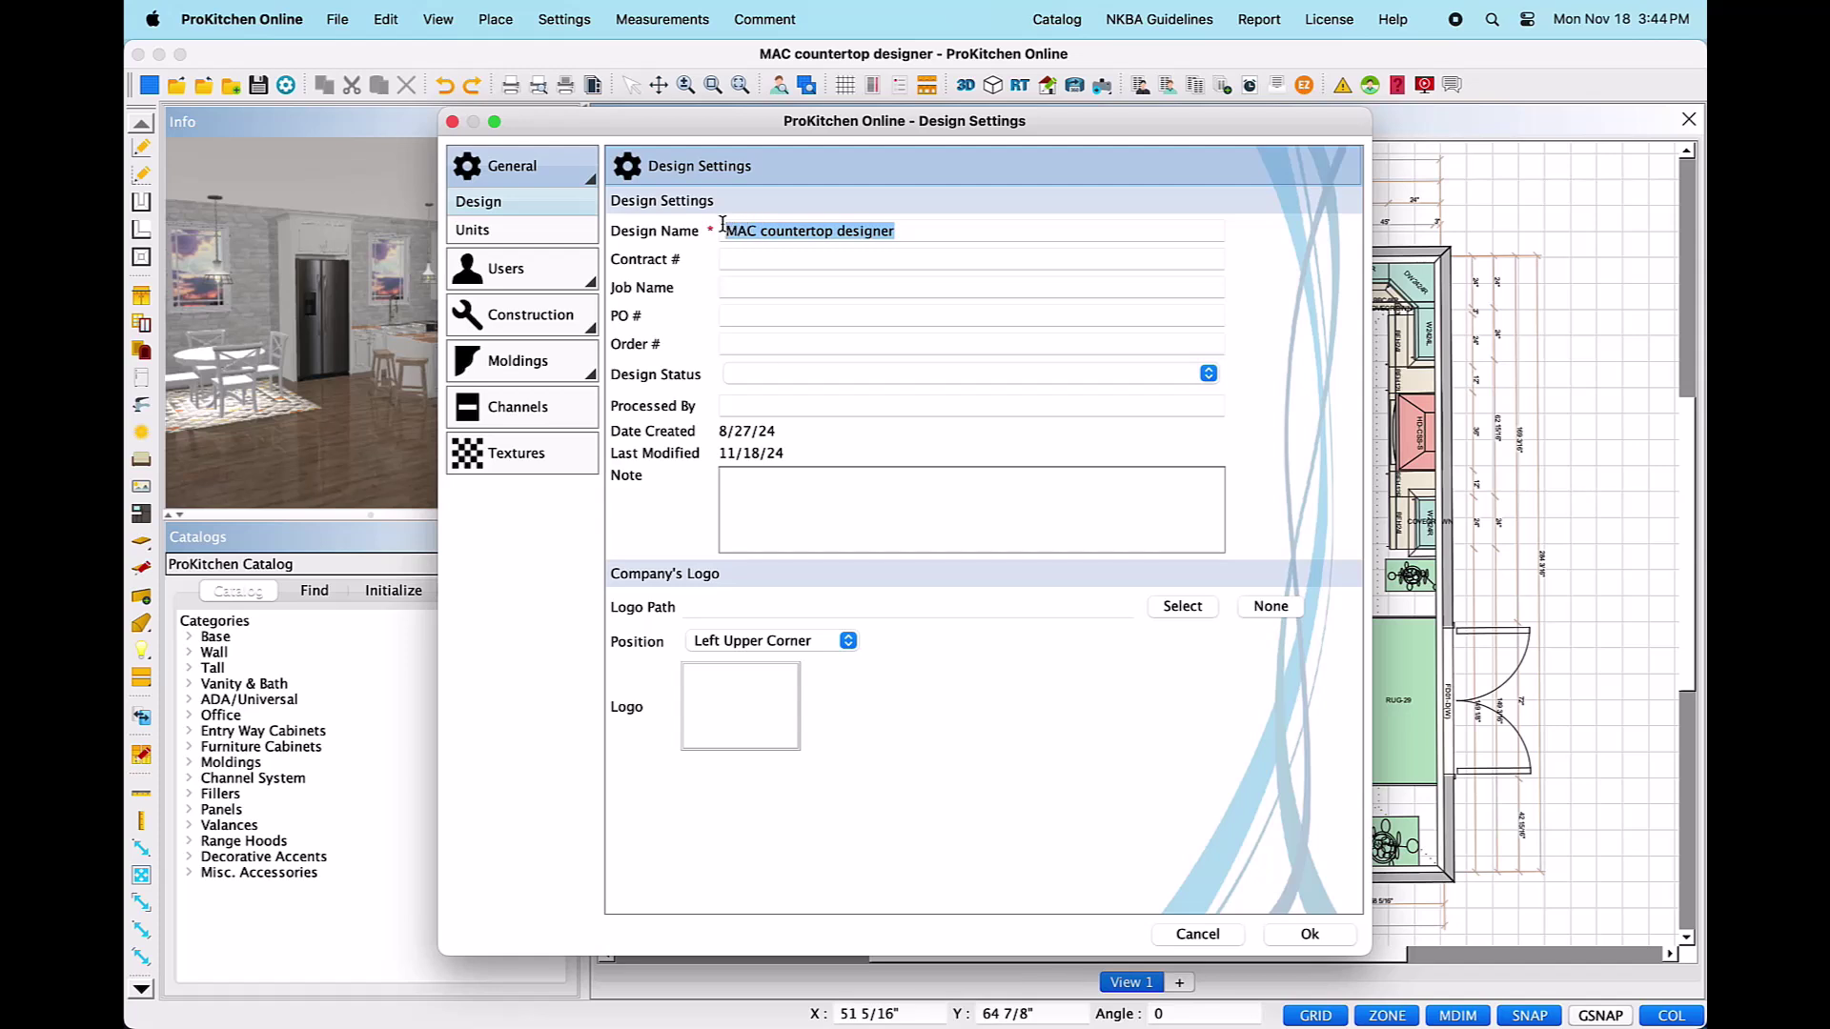
left_click(523, 269)
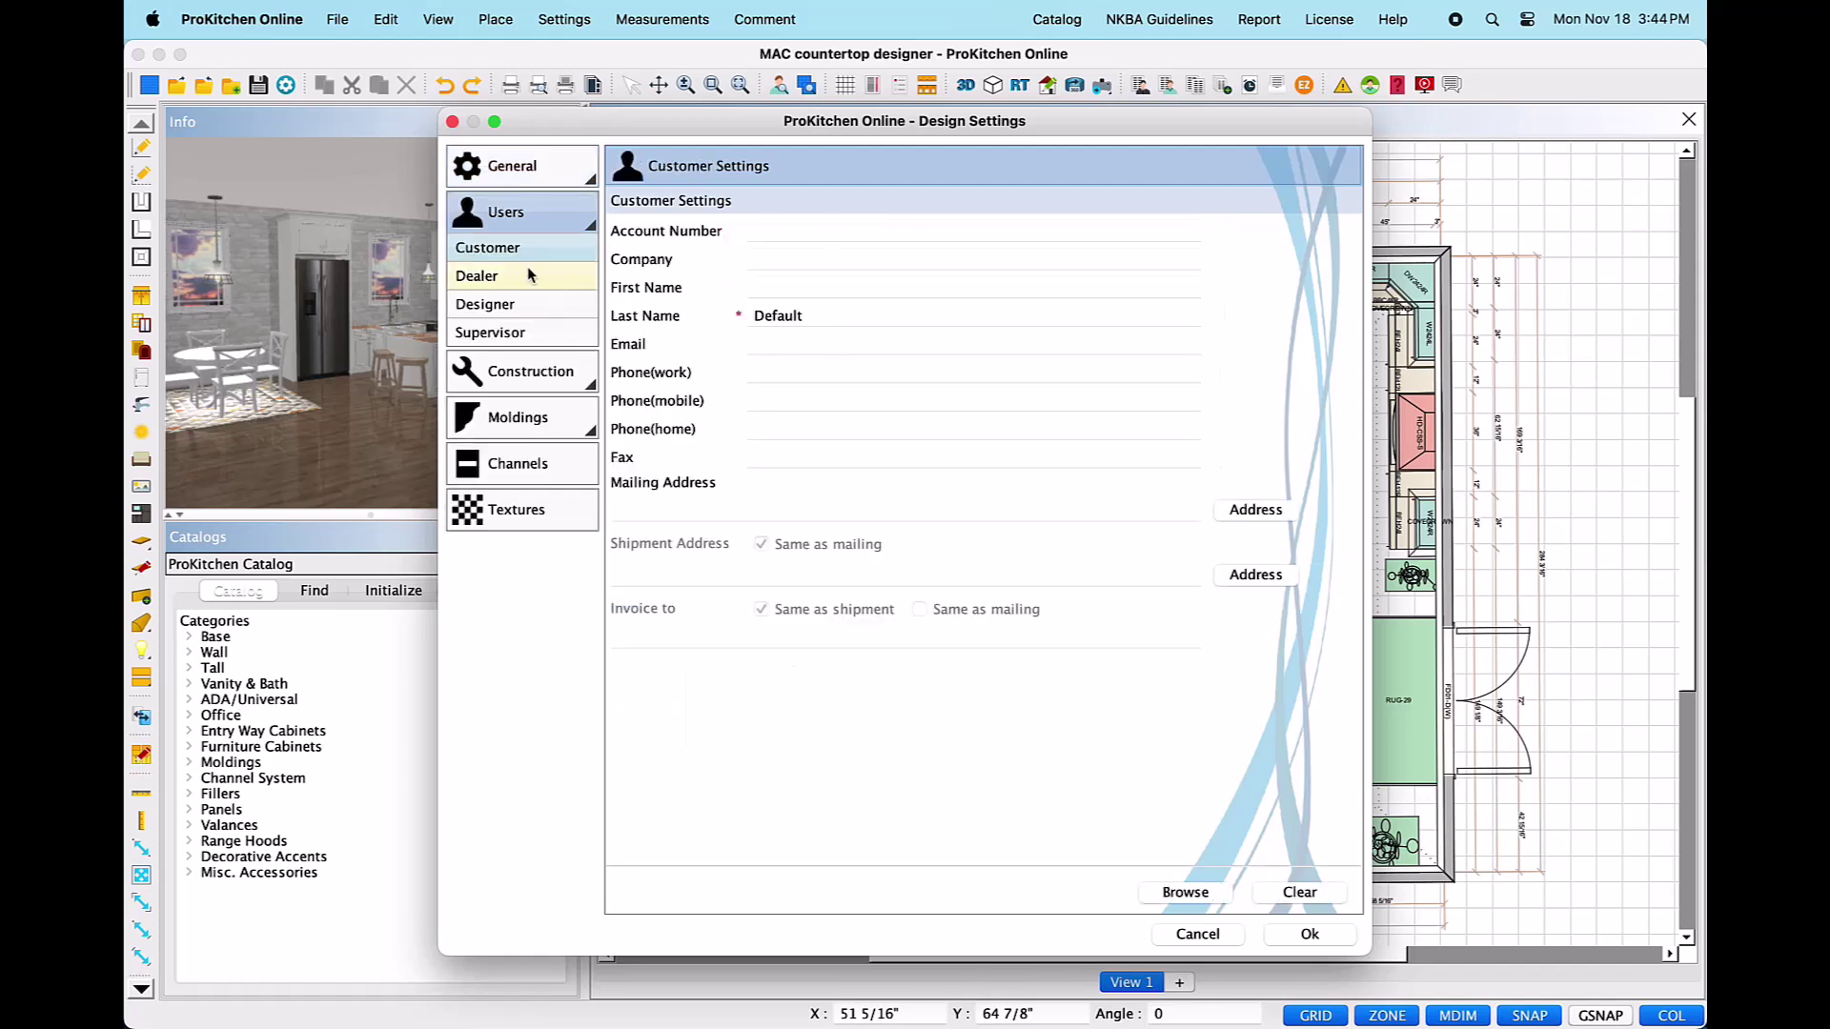
left_click(530, 372)
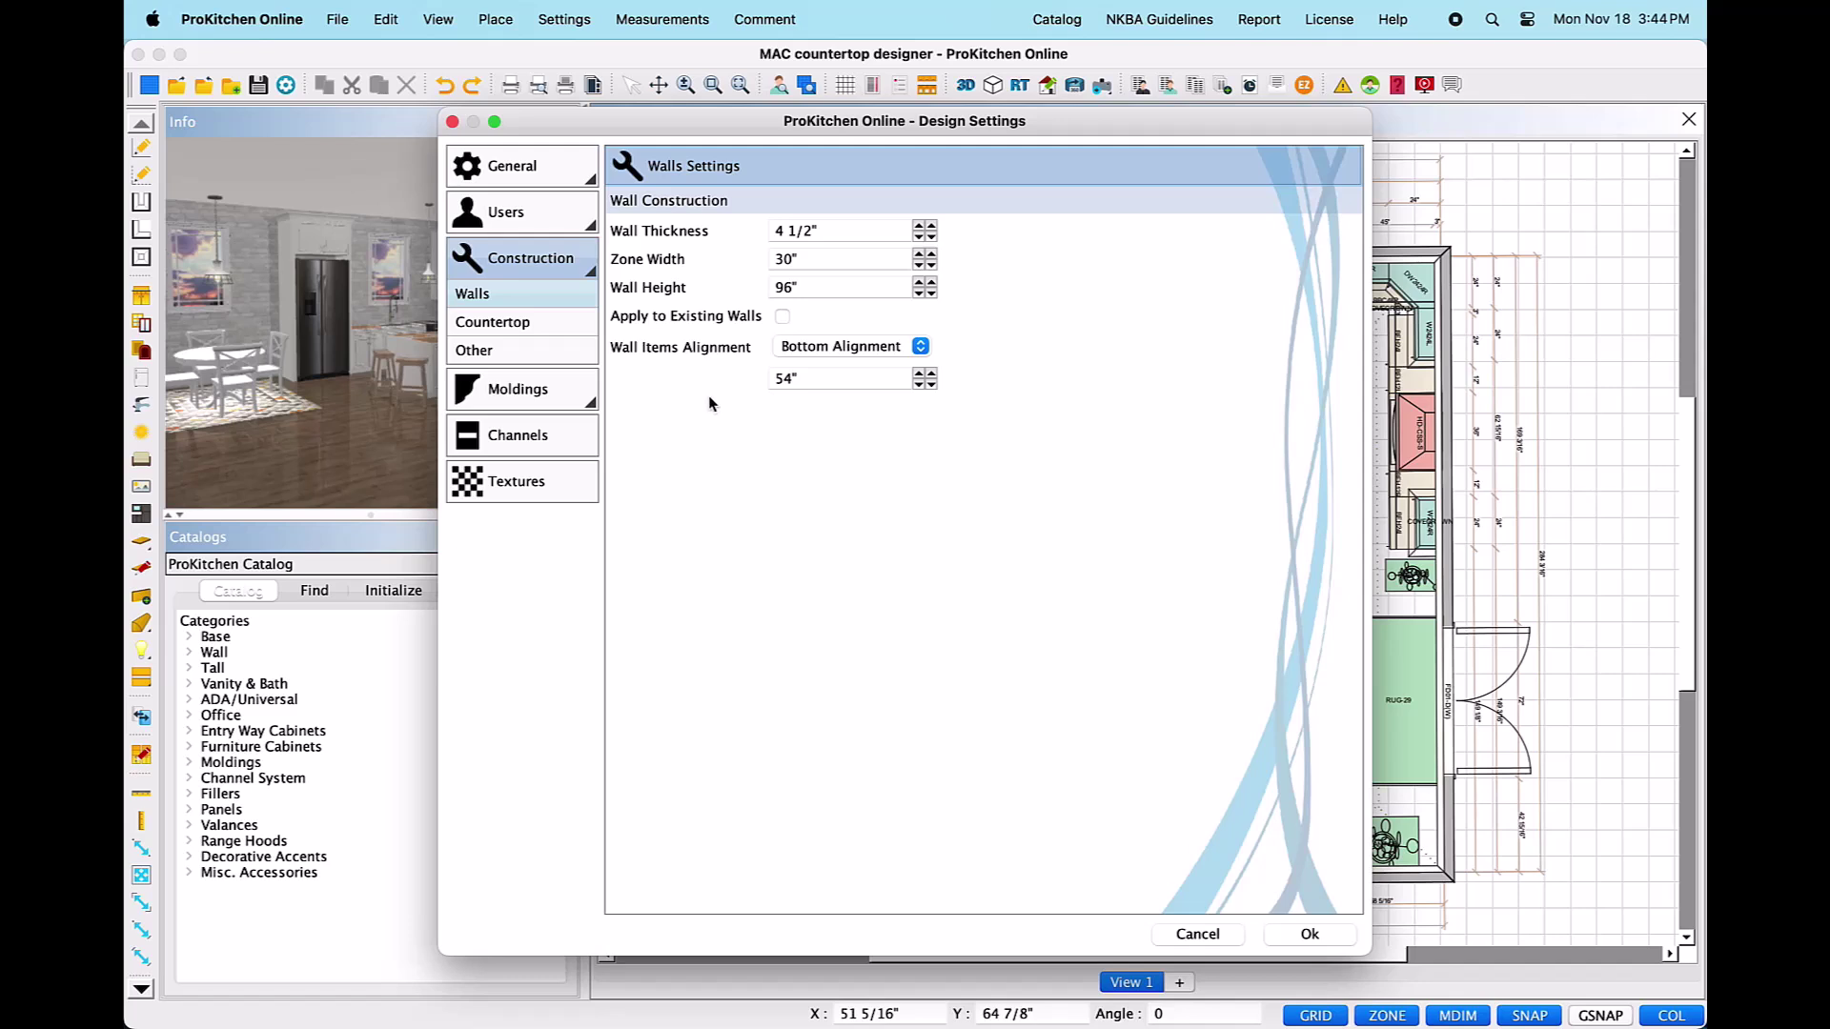
left_click(566, 332)
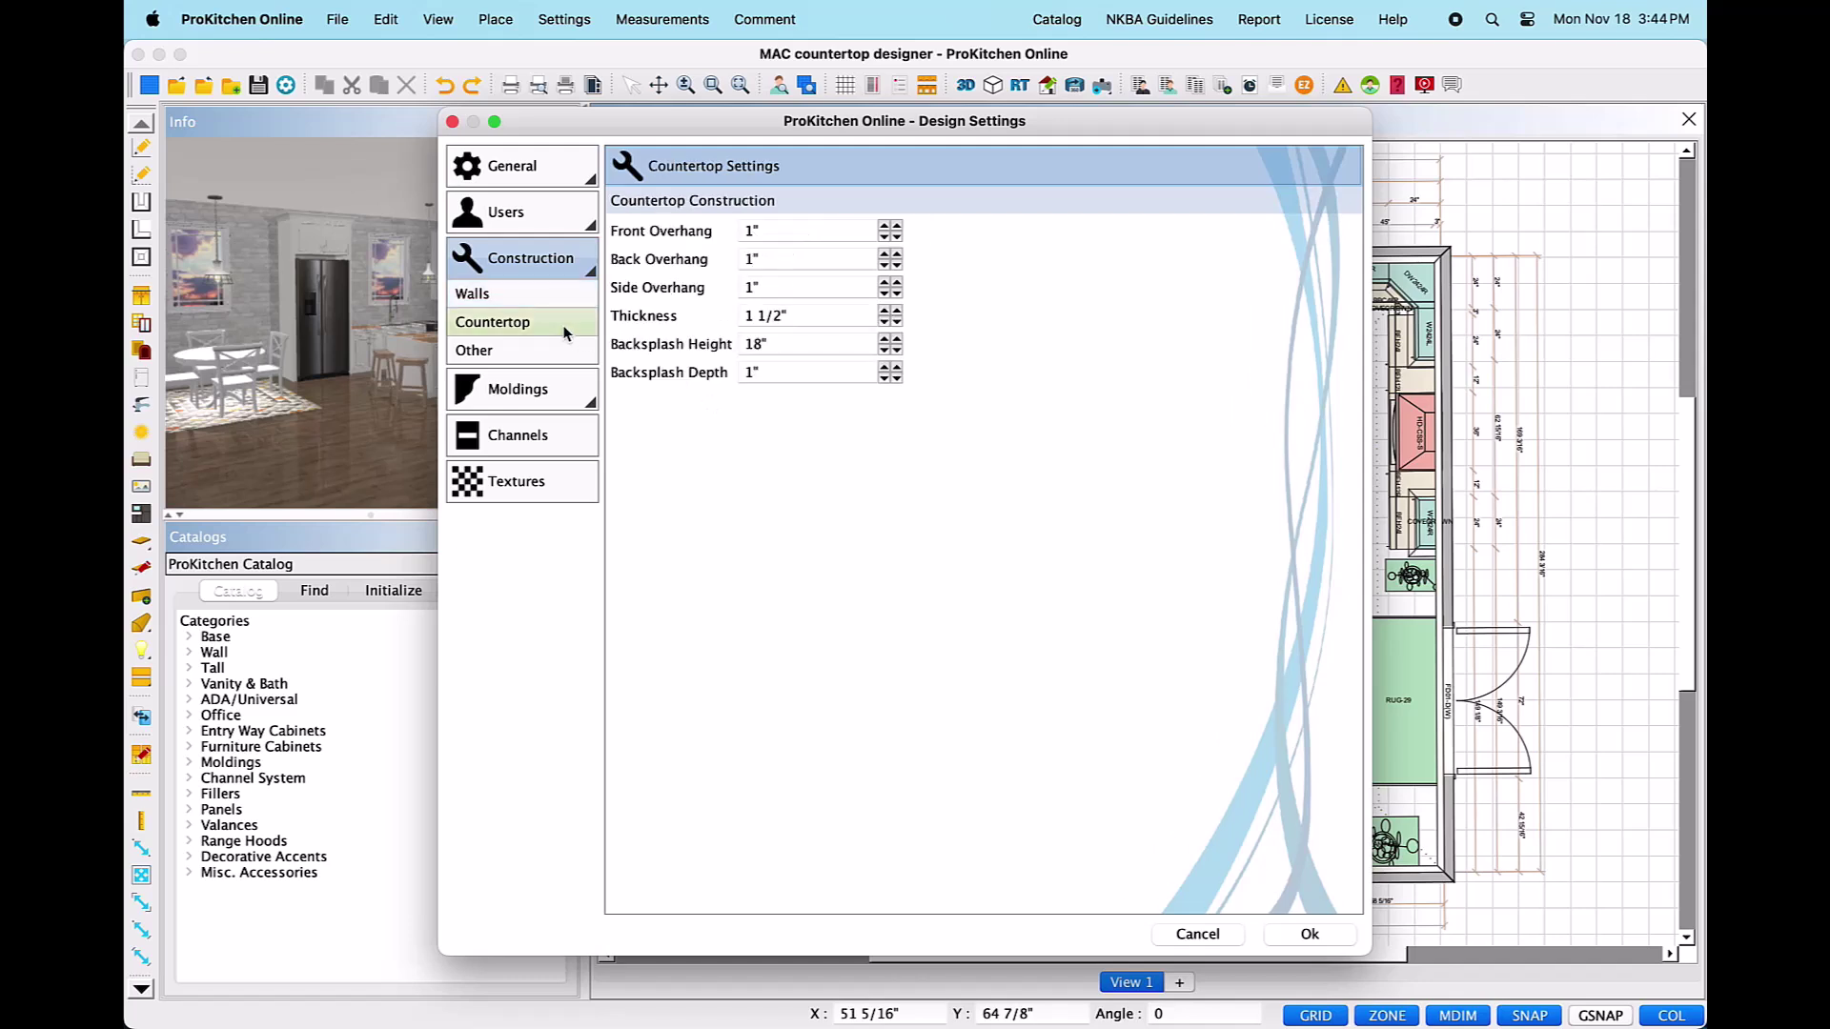
double_click(763, 233)
left_click_drag(806, 318, 741, 373)
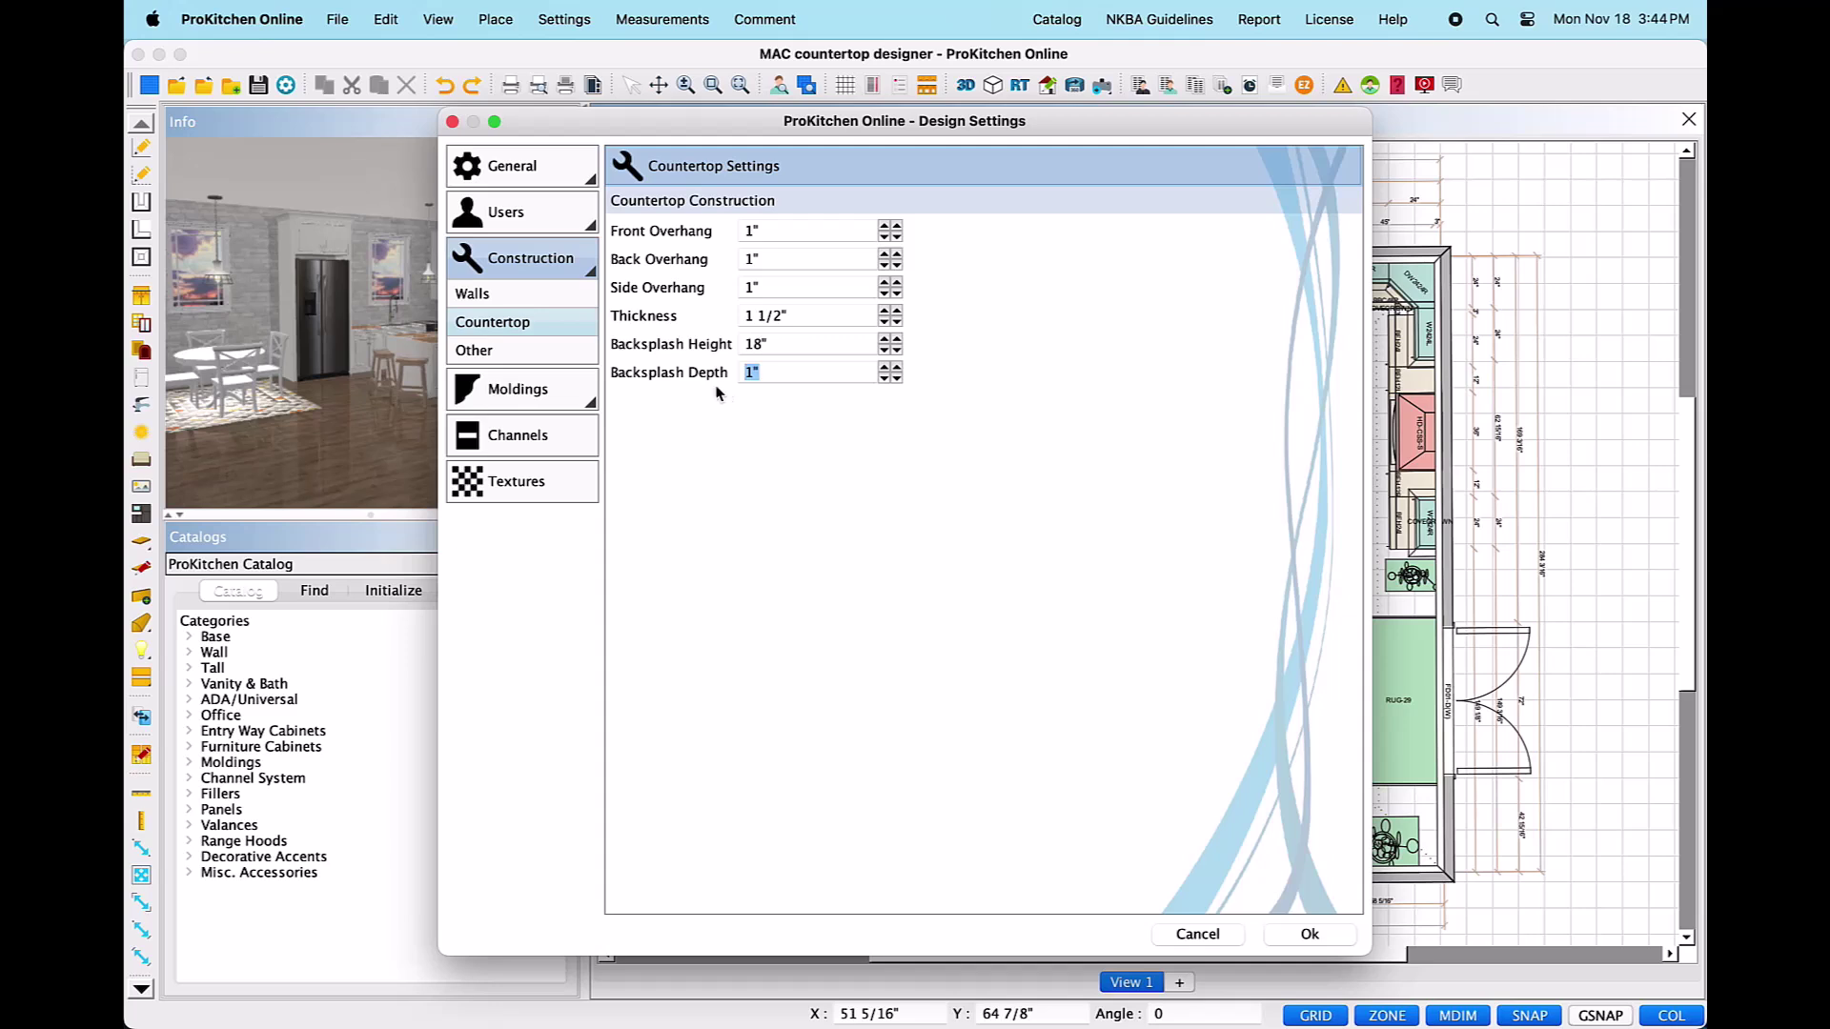
Set the design's countertop texture to 3460 Calacatta Marble from Formica's 180FX By Formica Group collection and accept the design settings.
left_click(521, 491)
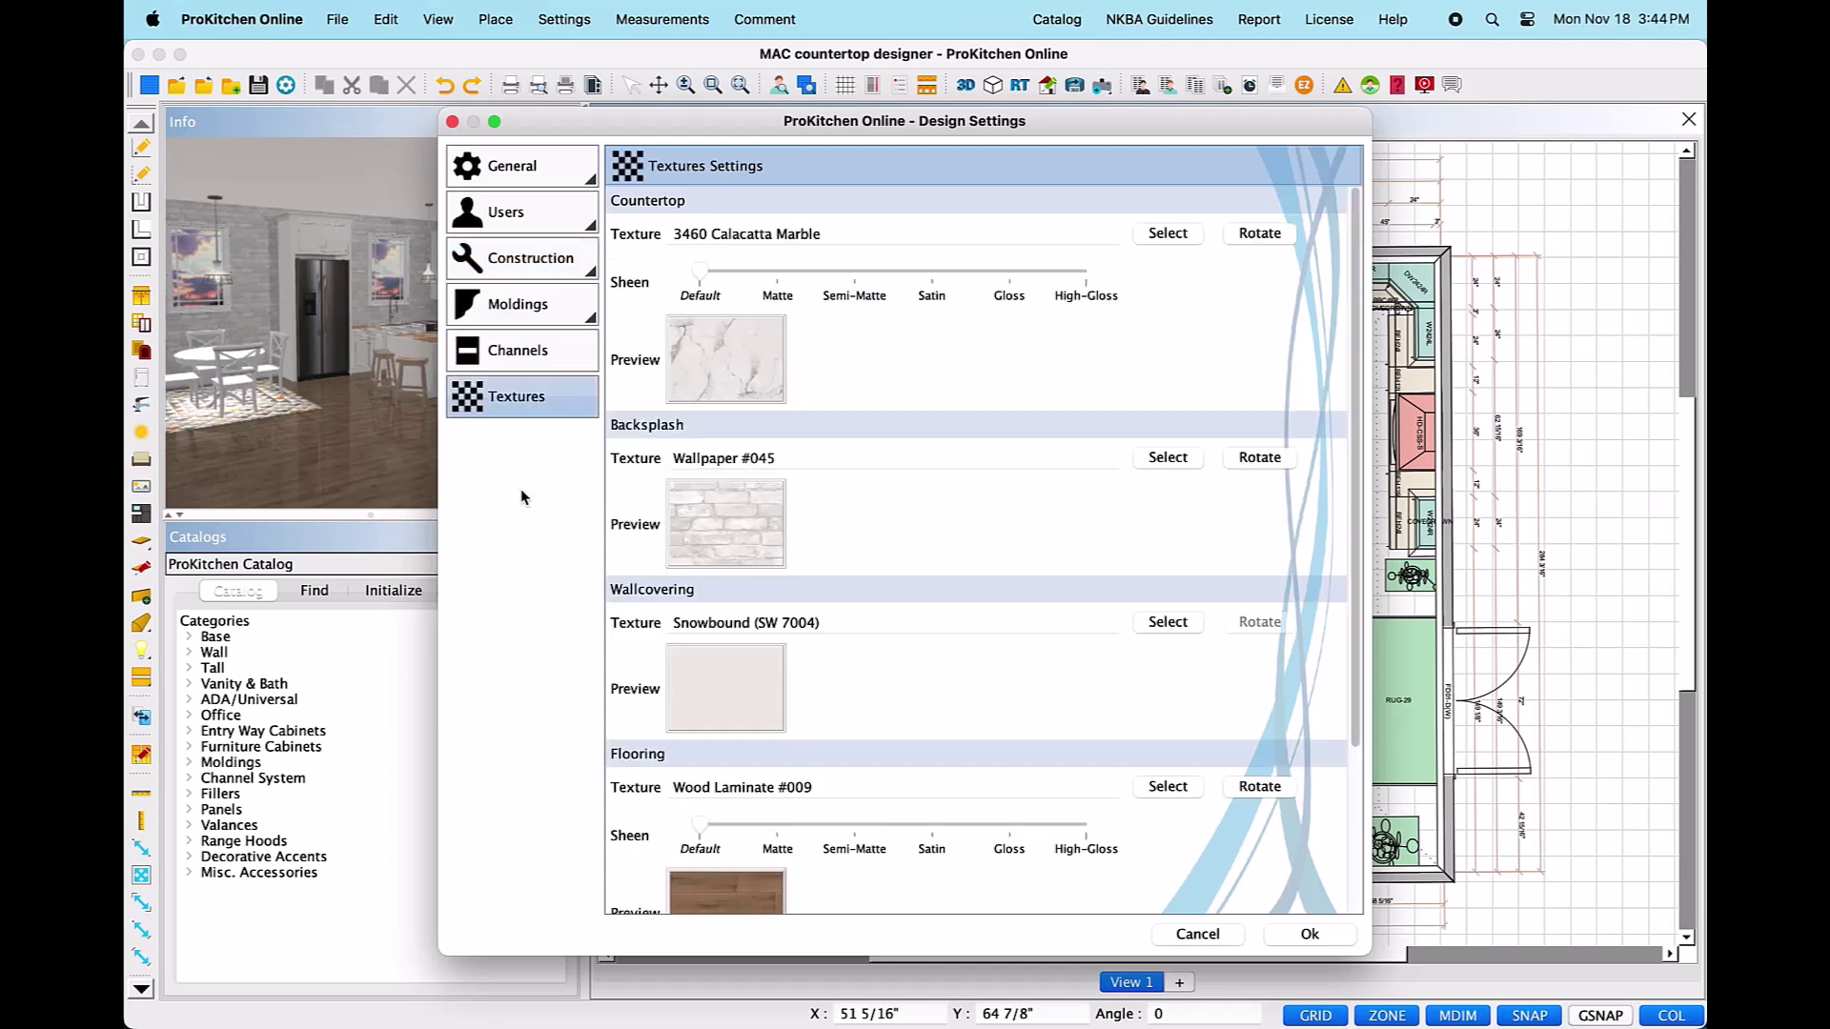
left_click(1171, 234)
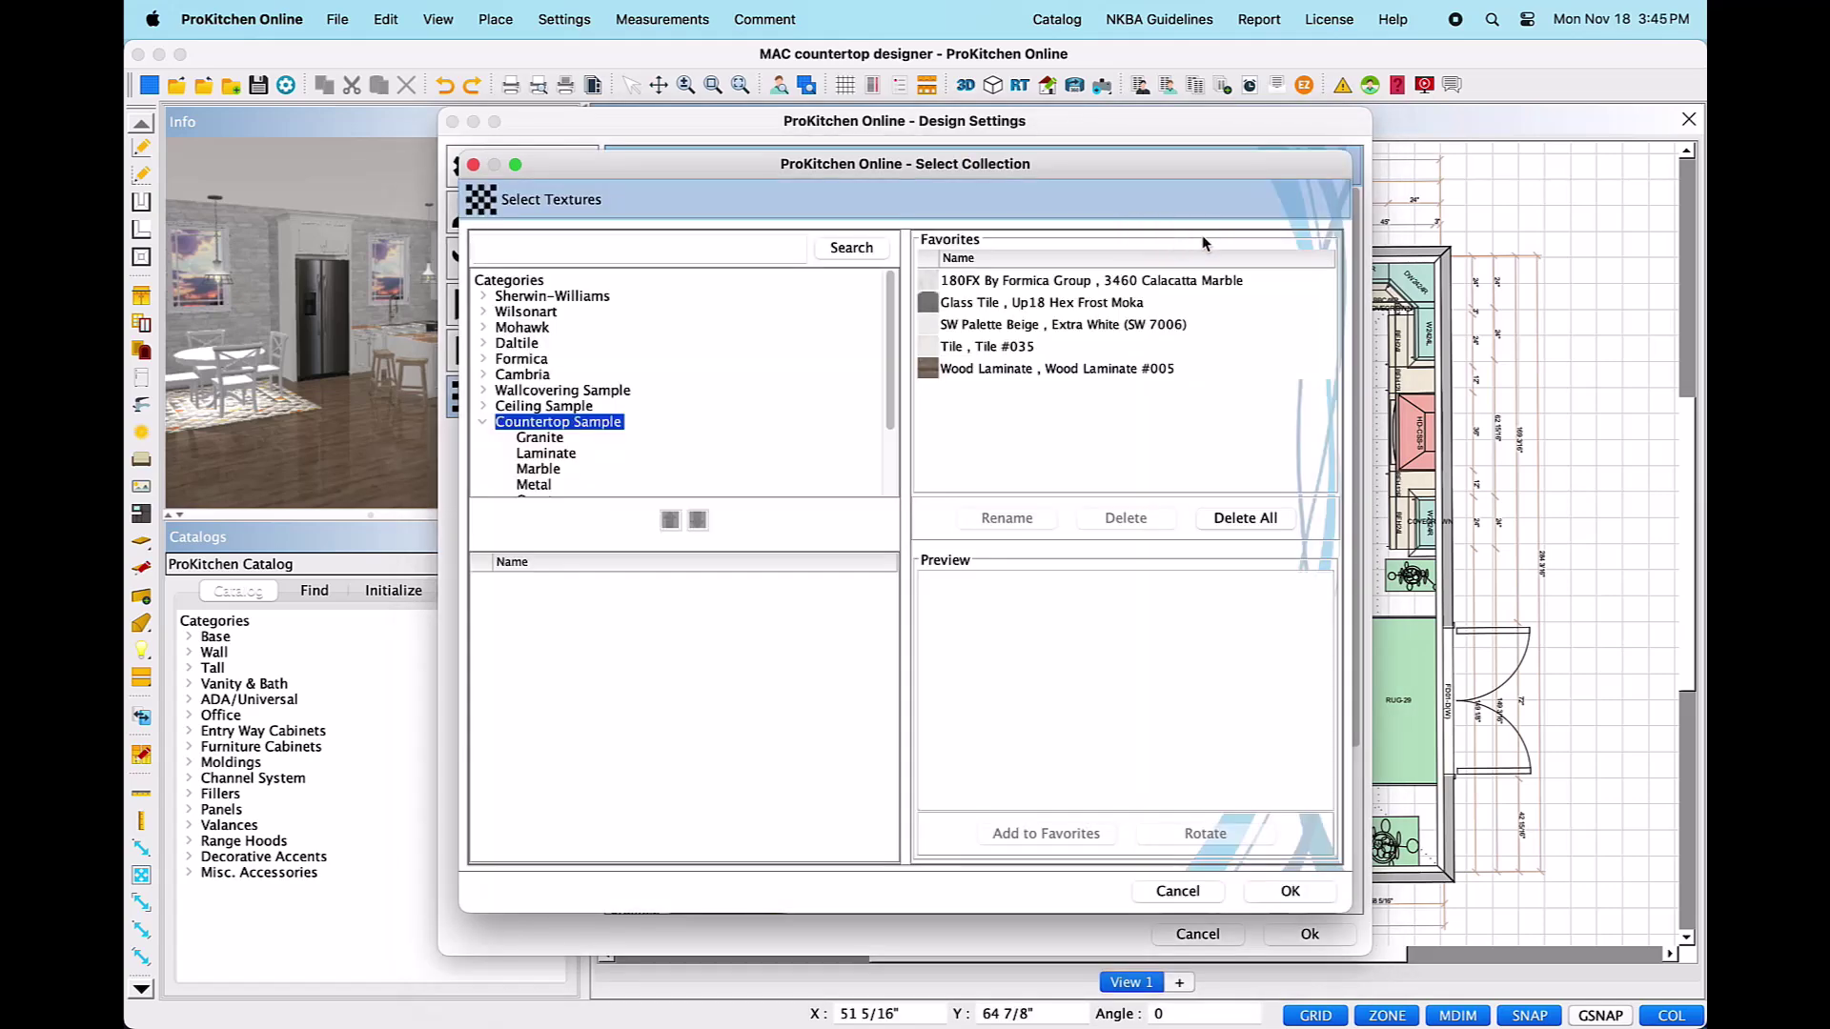
left_click(483, 360)
left_click(534, 376)
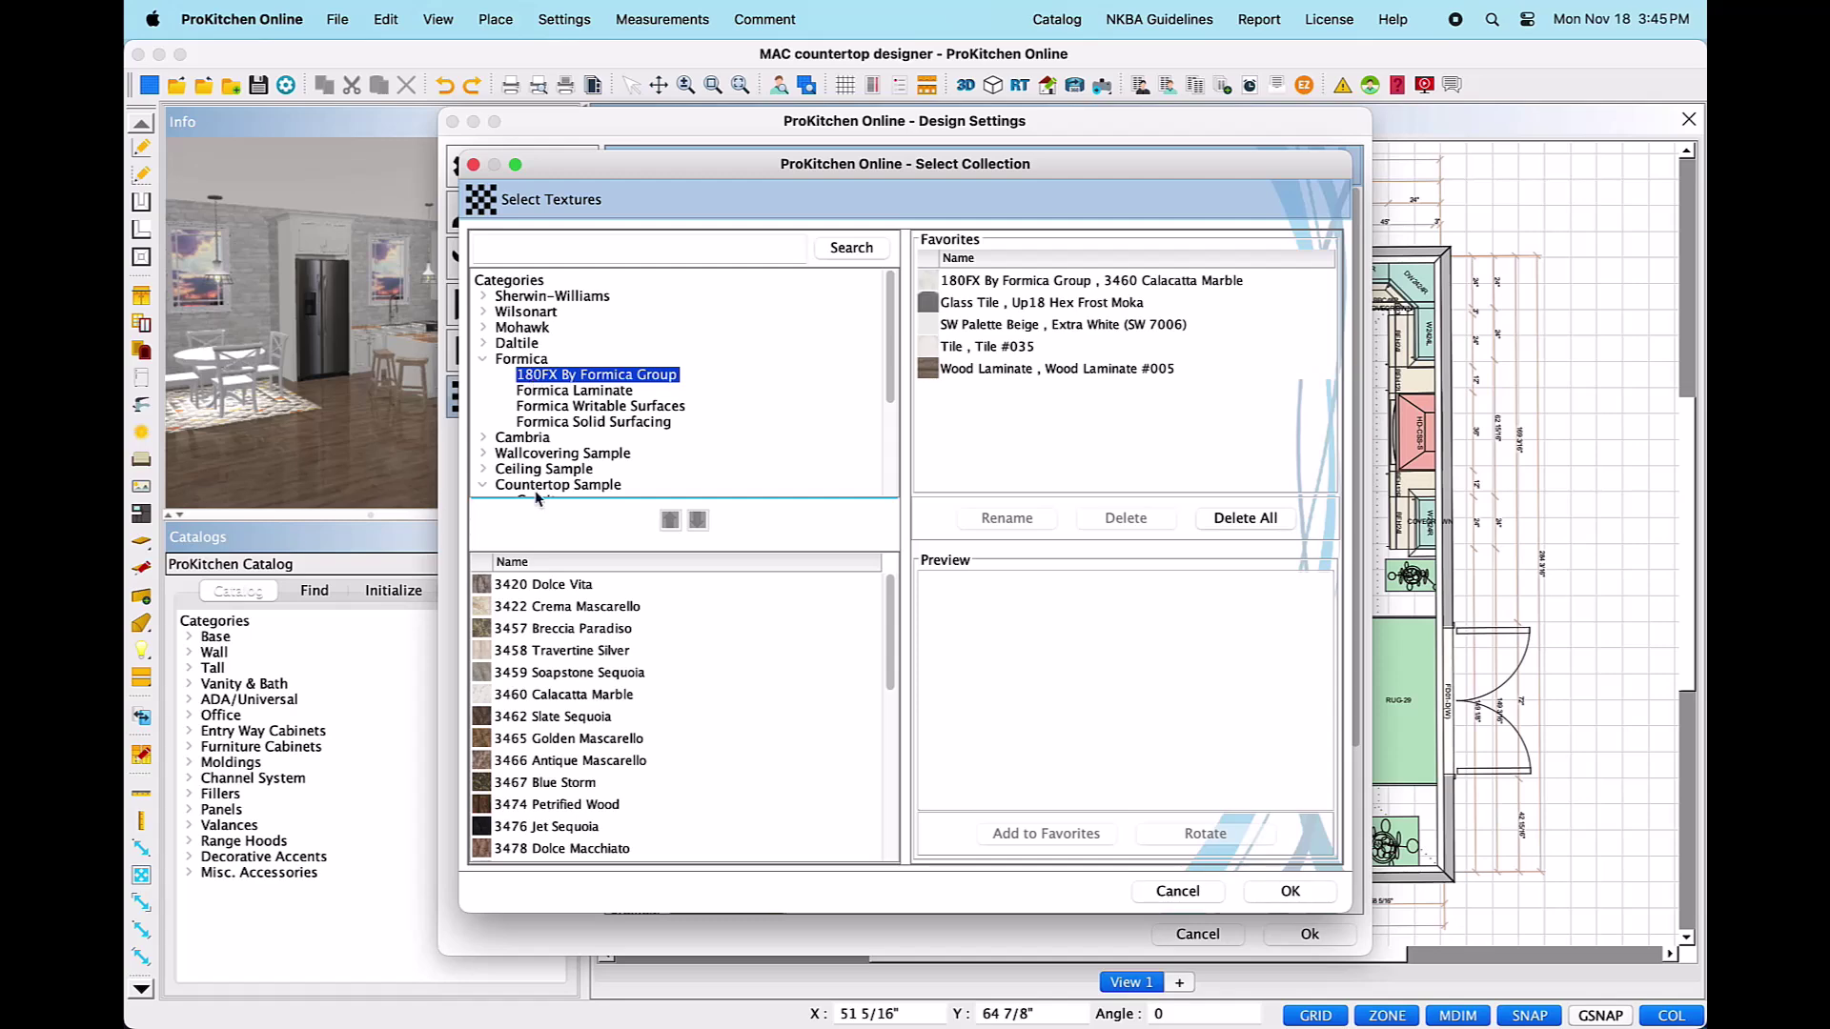
scroll(562, 706, "down", 3)
scroll(561, 706, "up", 3)
left_click(546, 697)
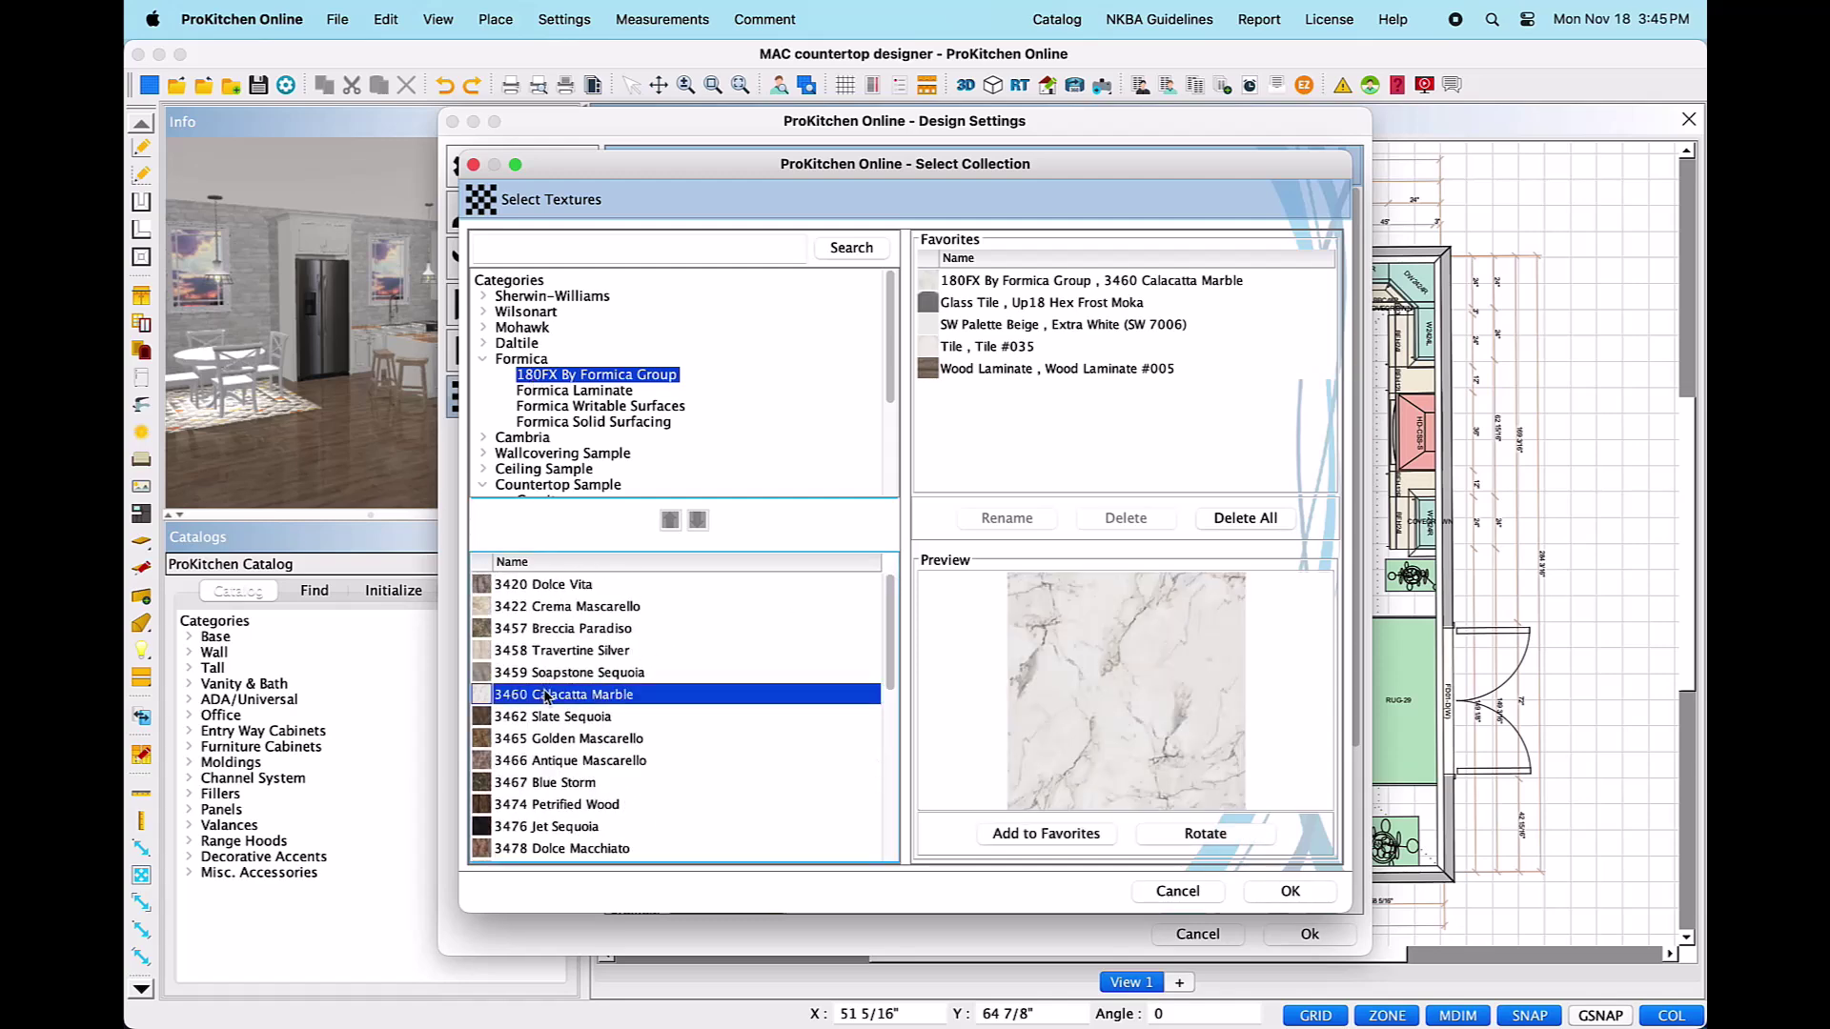
left_click(1320, 898)
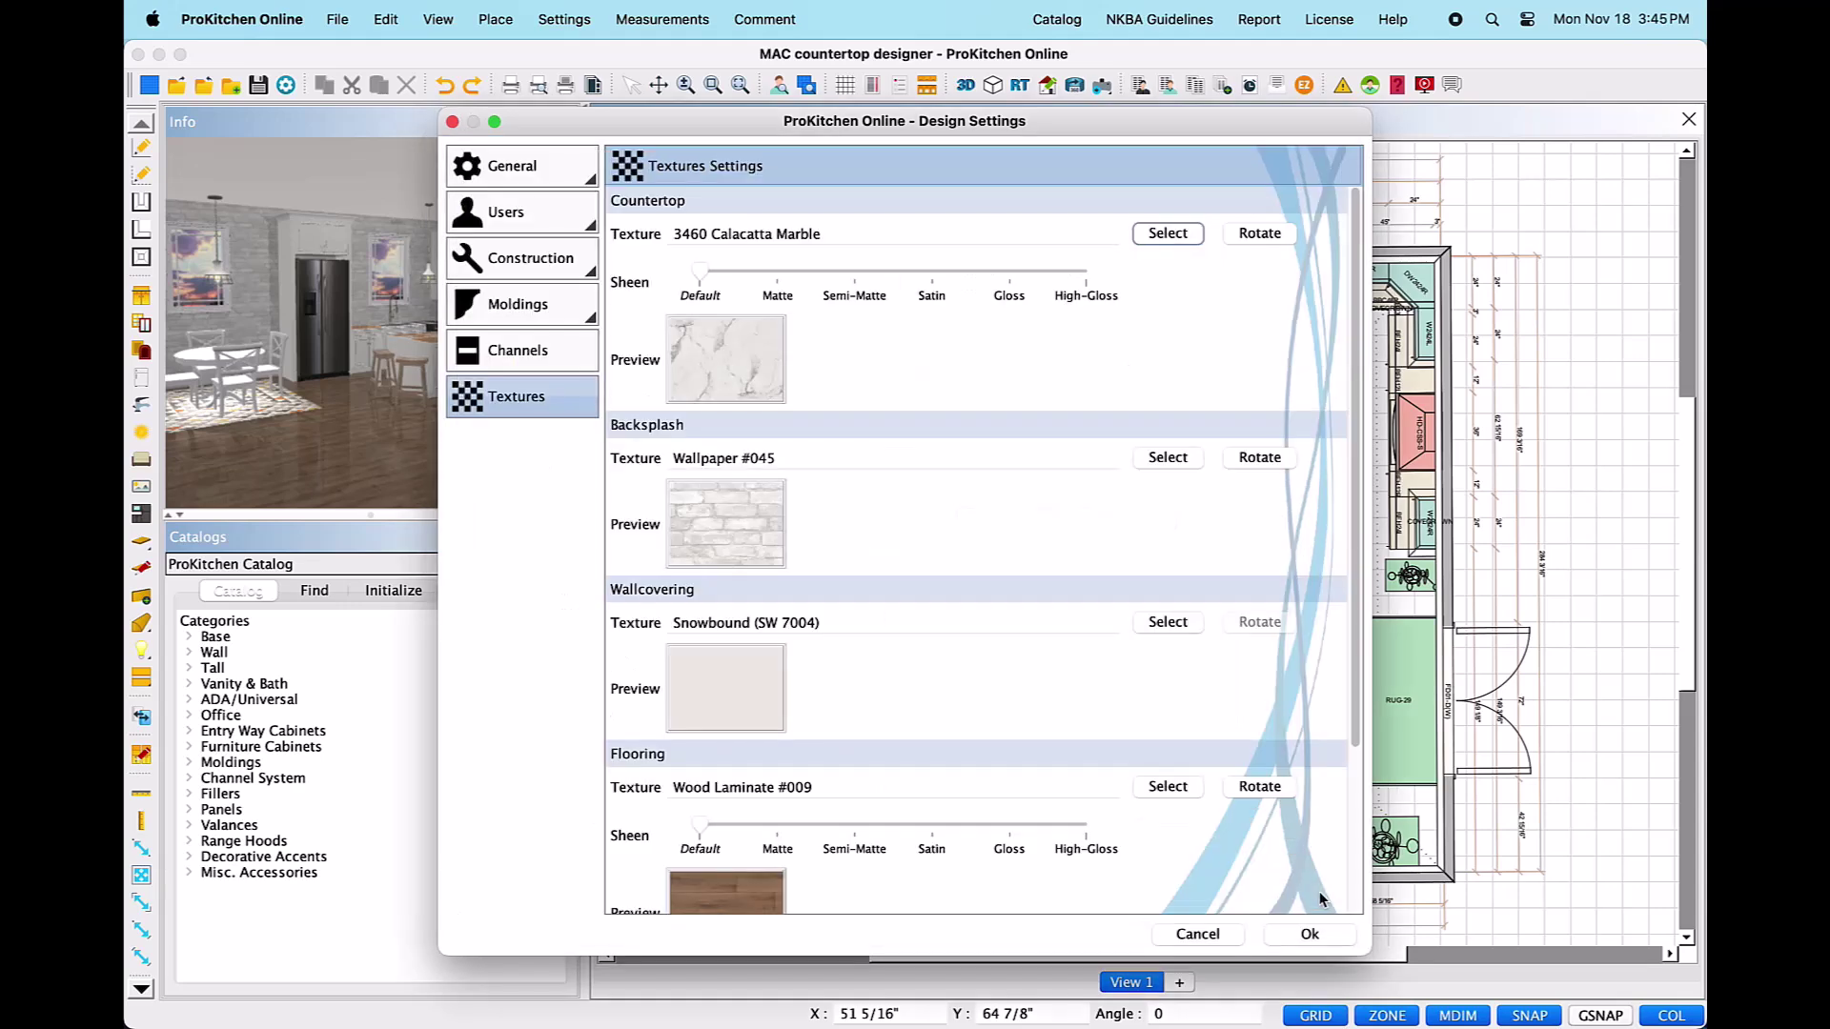
left_click(1330, 938)
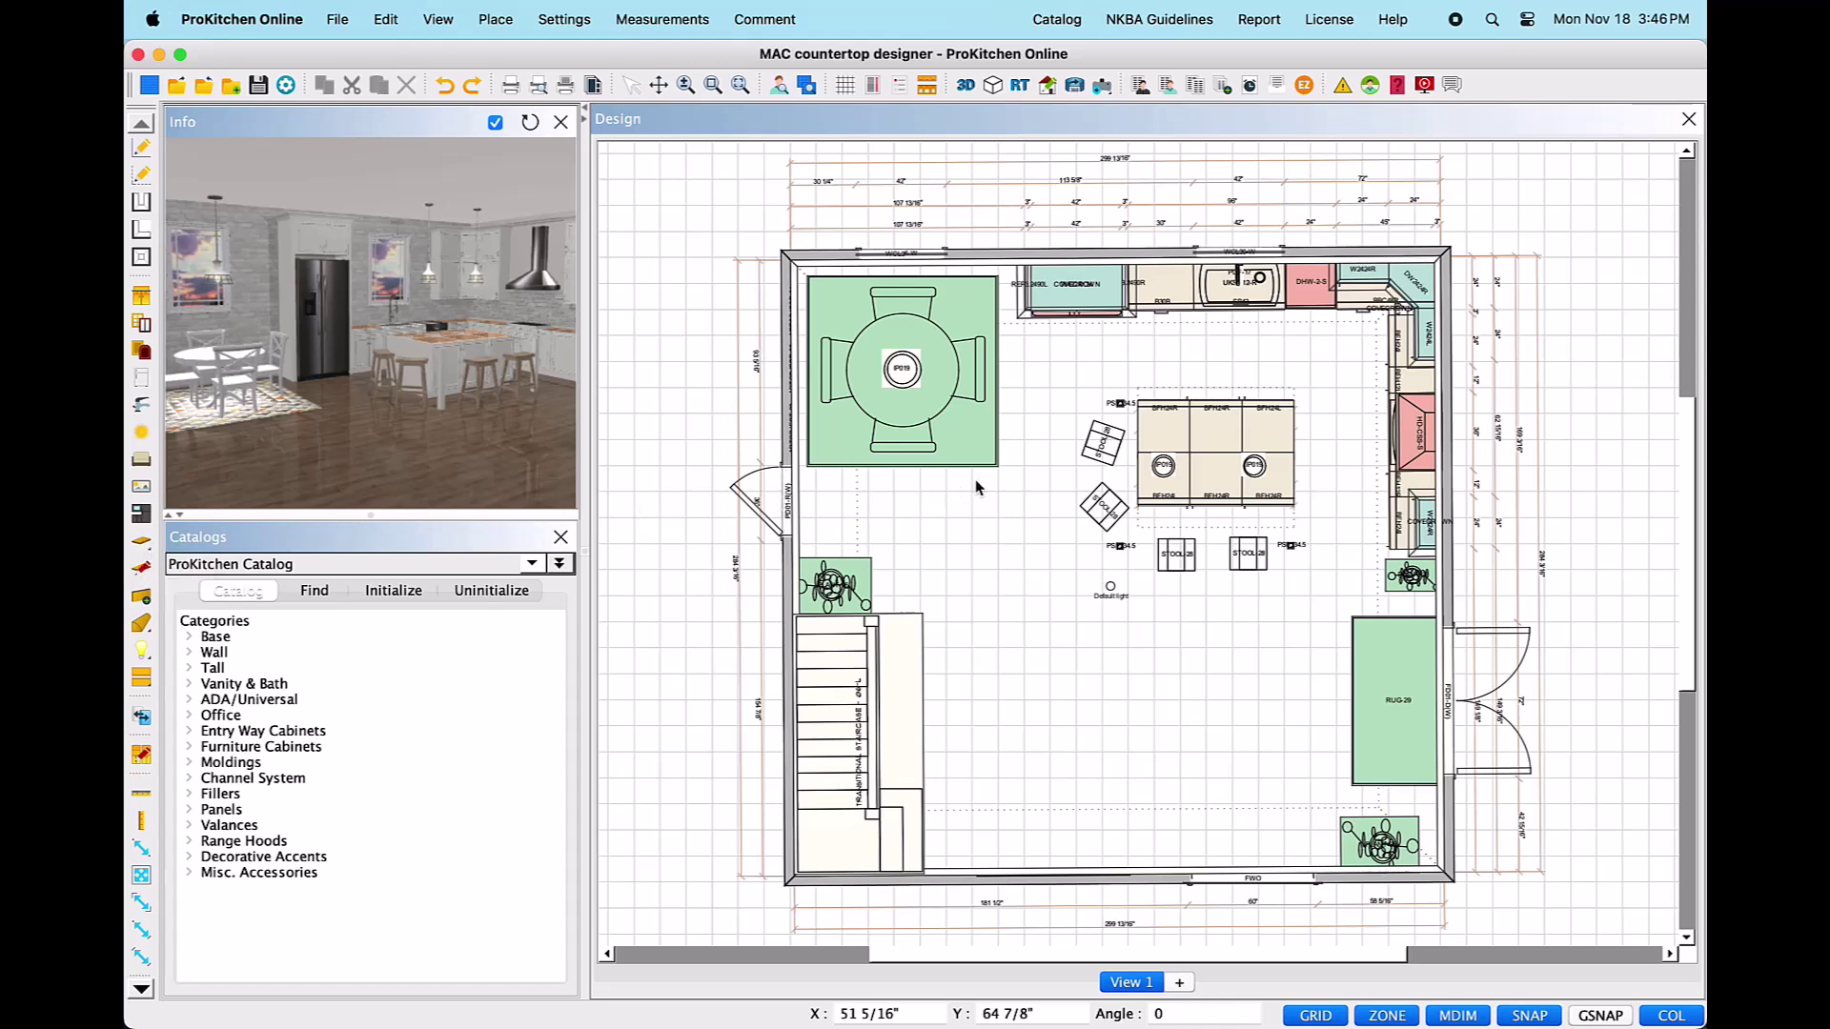
right_click(1168, 288)
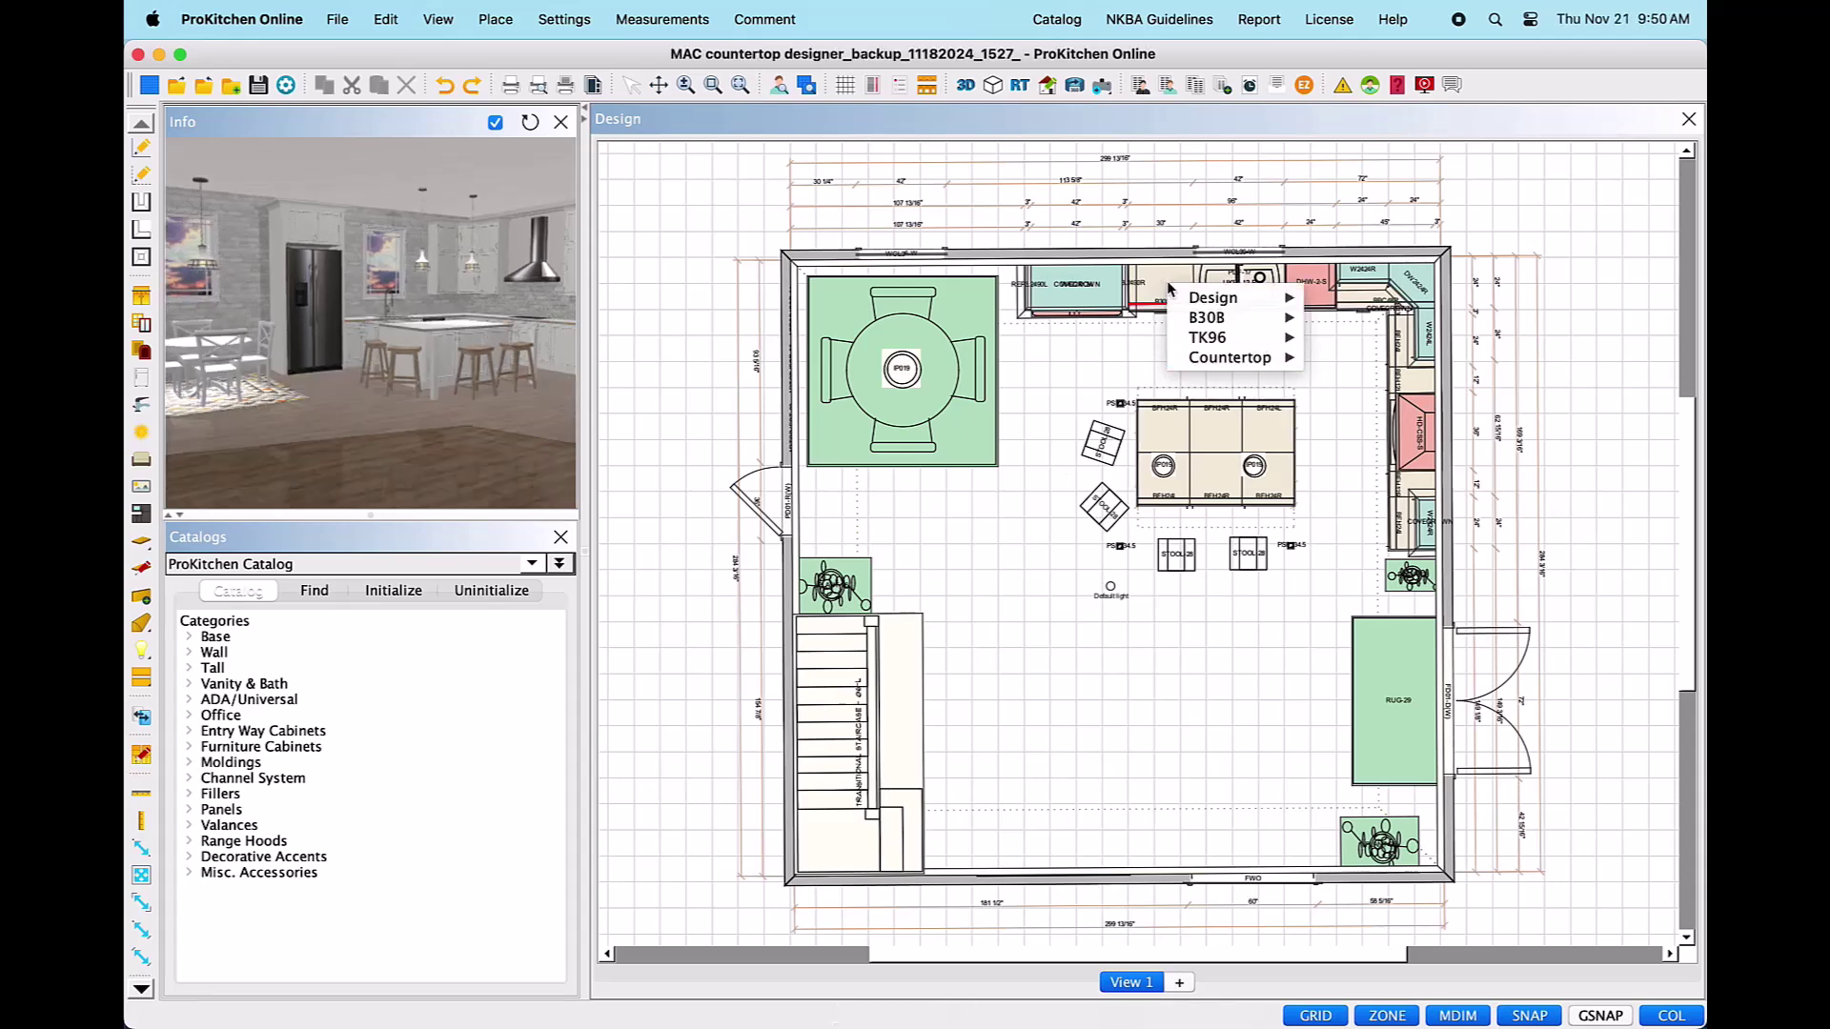
mouse_move(1227, 364)
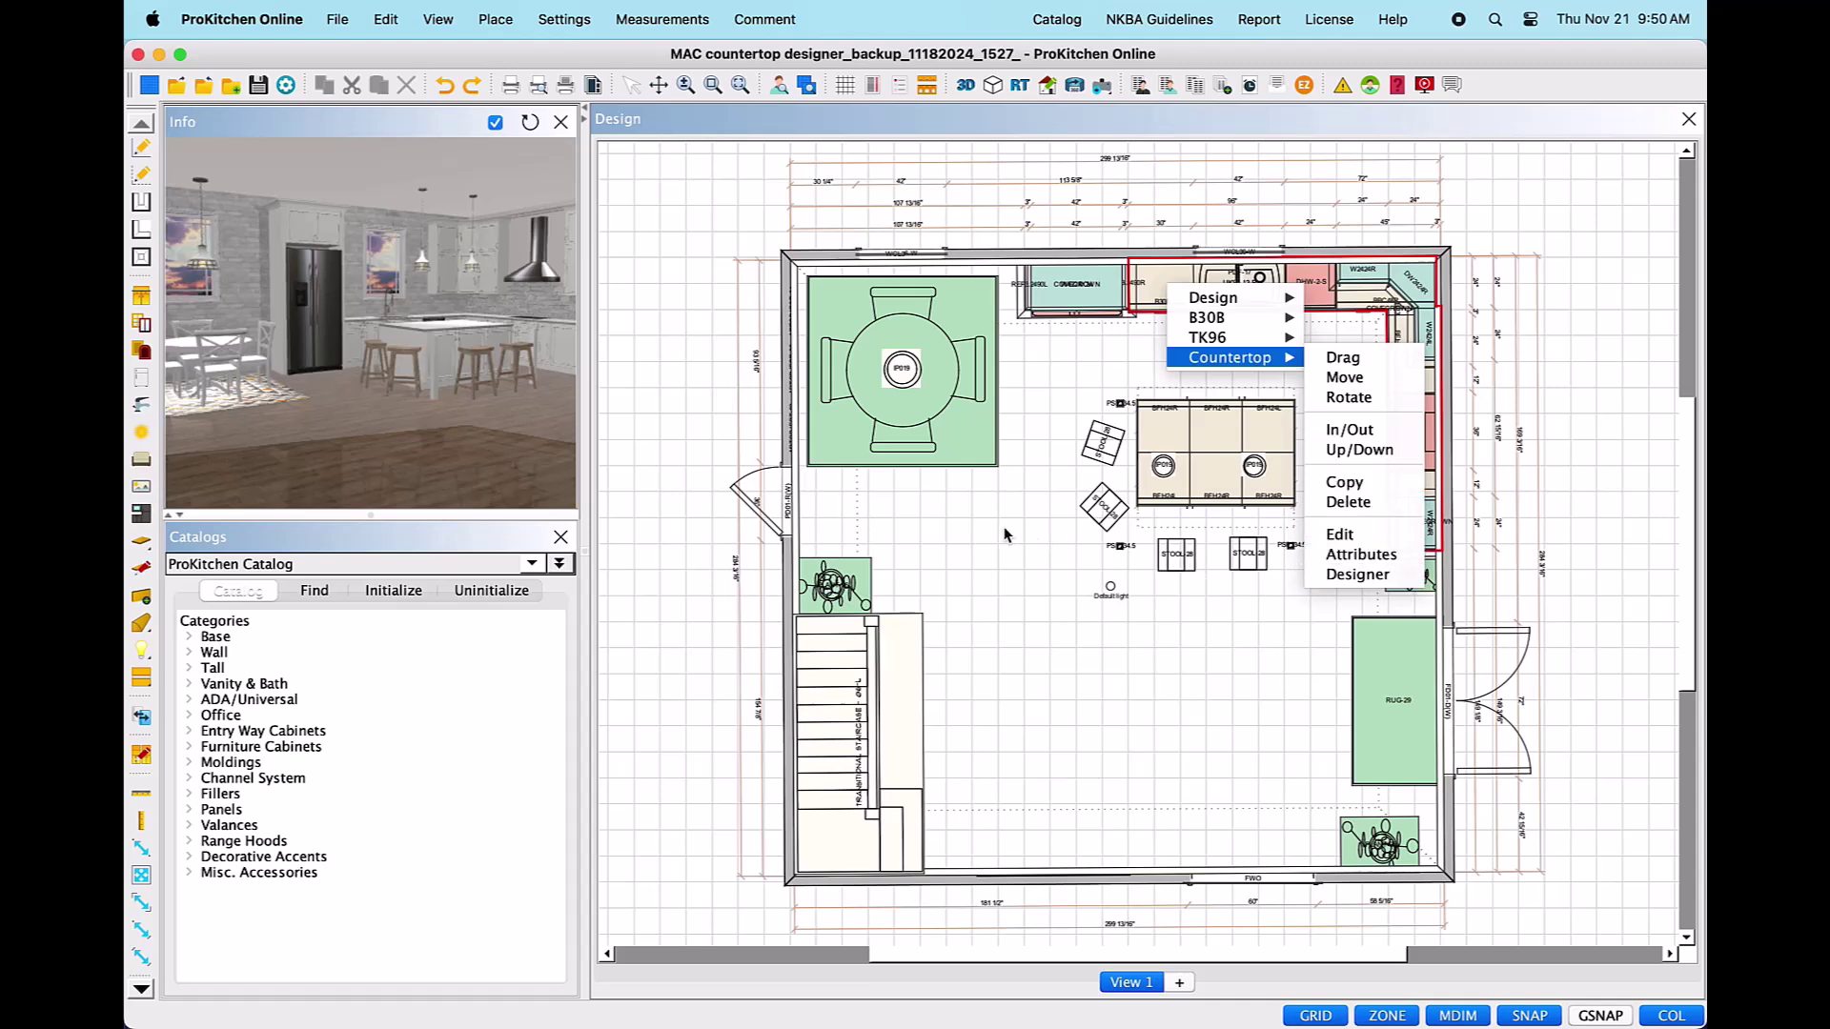
left_click(972, 518)
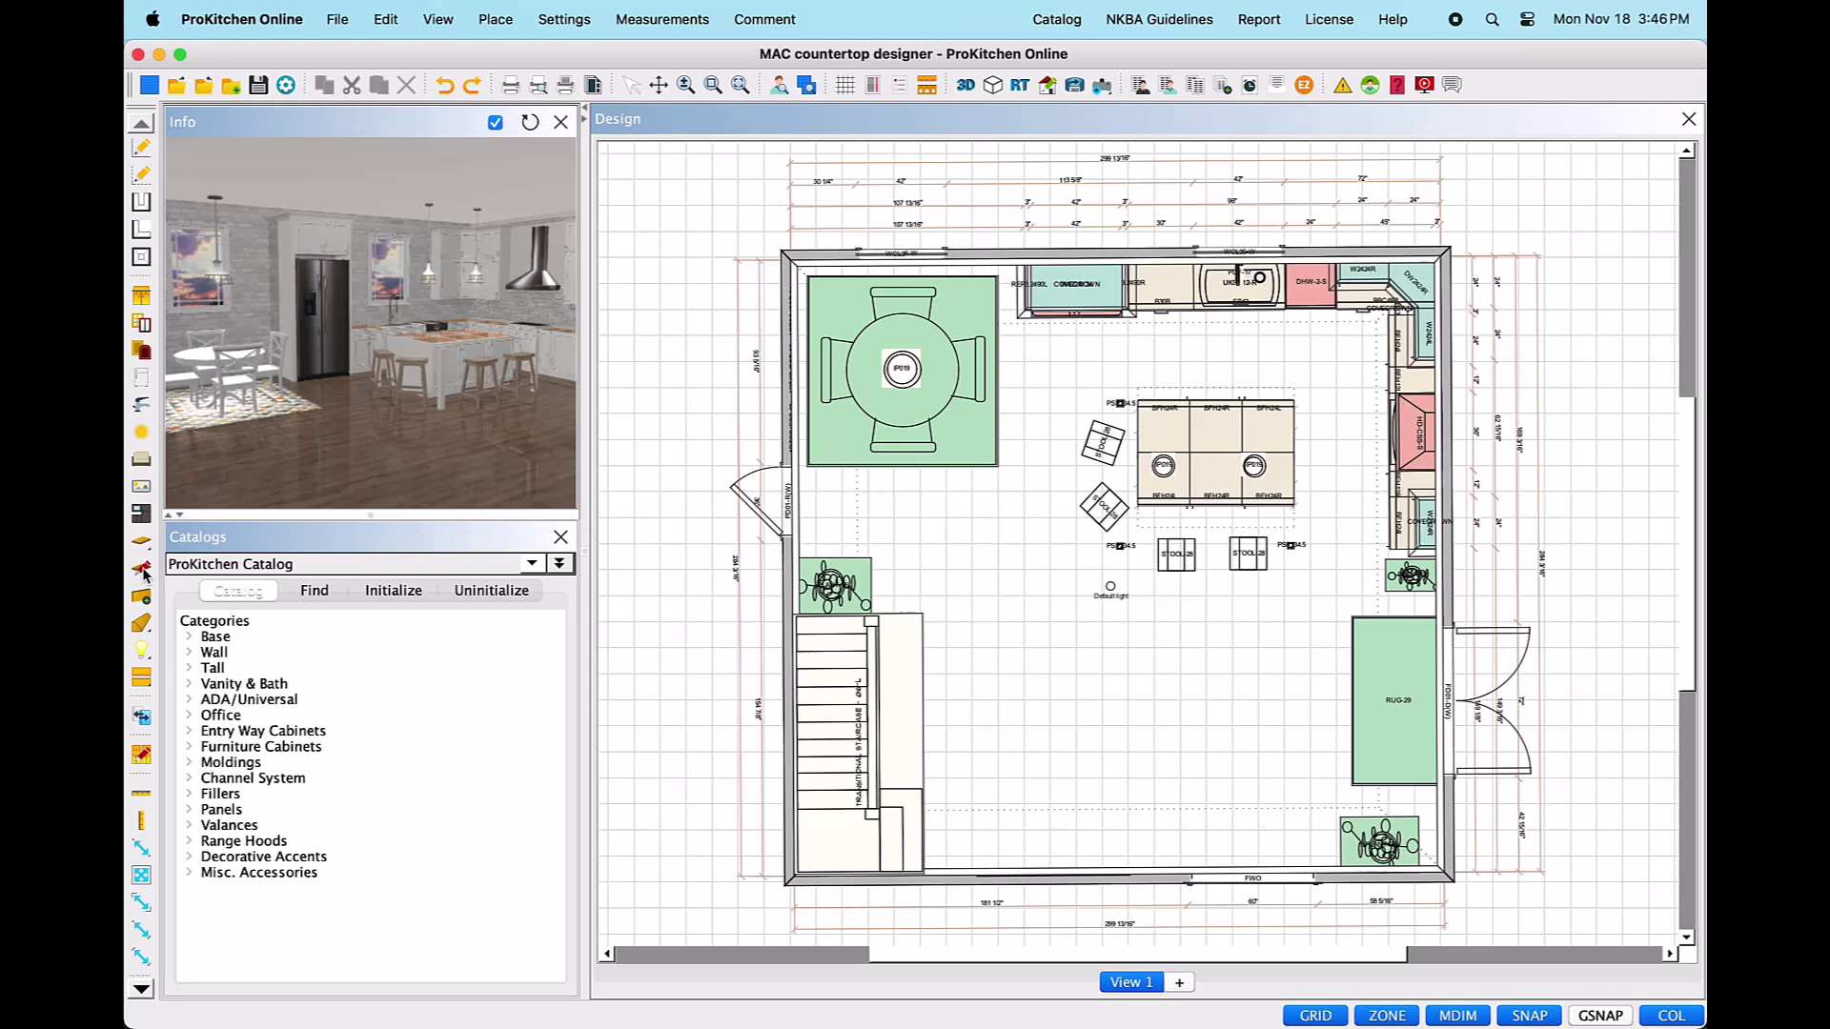
Open the Countertop Designer, auto-generate the countertop sections from the kitchen plan and enlarge the designer window.
left_click(142, 571)
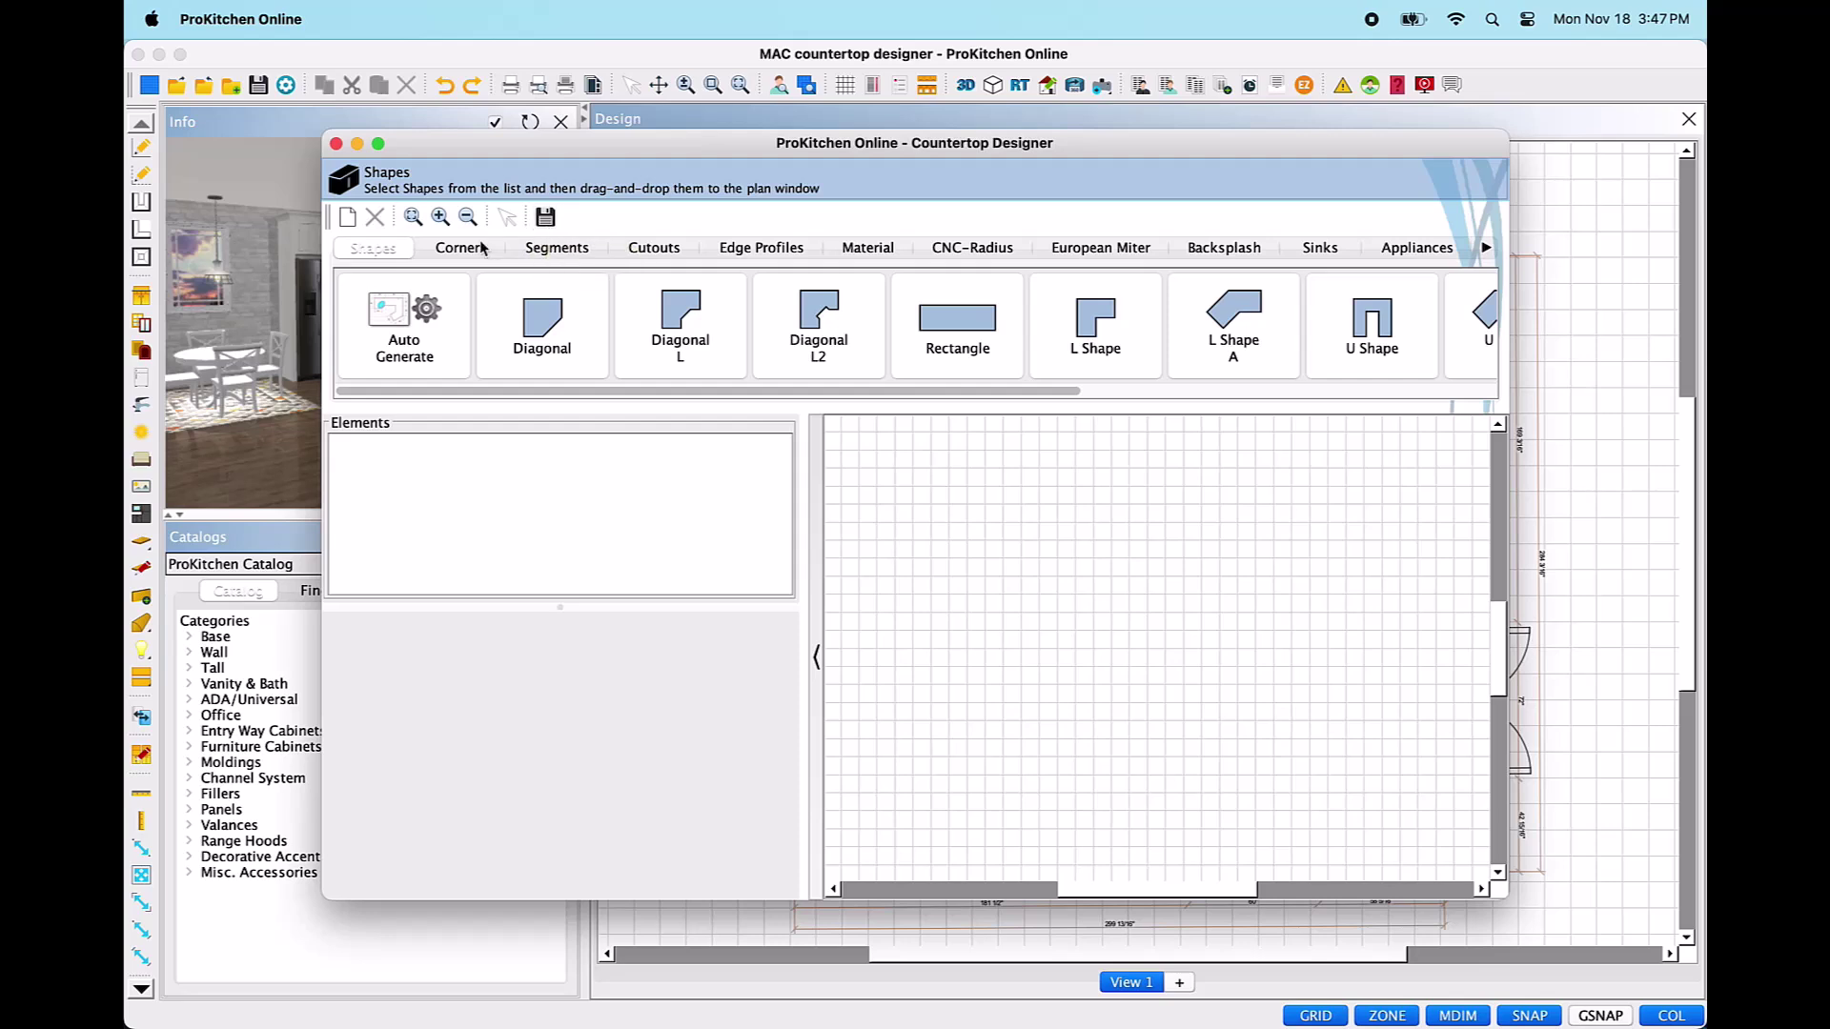
left_click(406, 340)
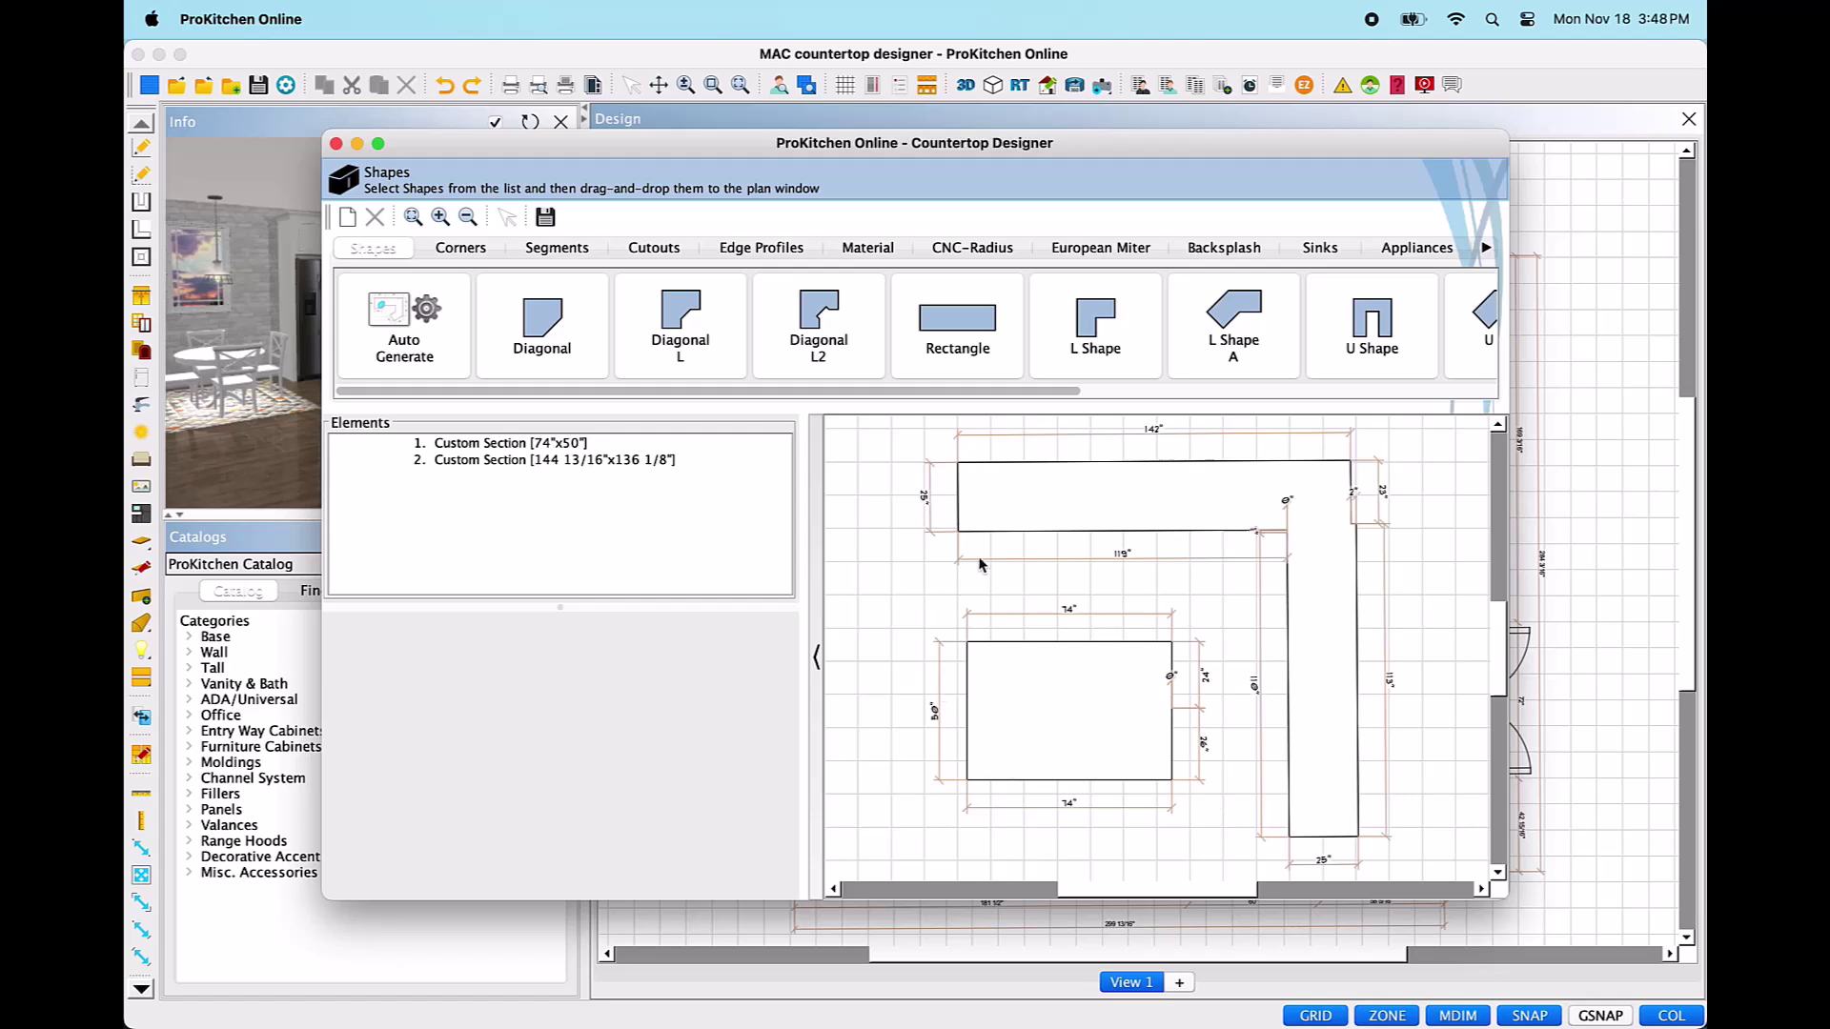
left_click_drag(1122, 130, 1122, 45)
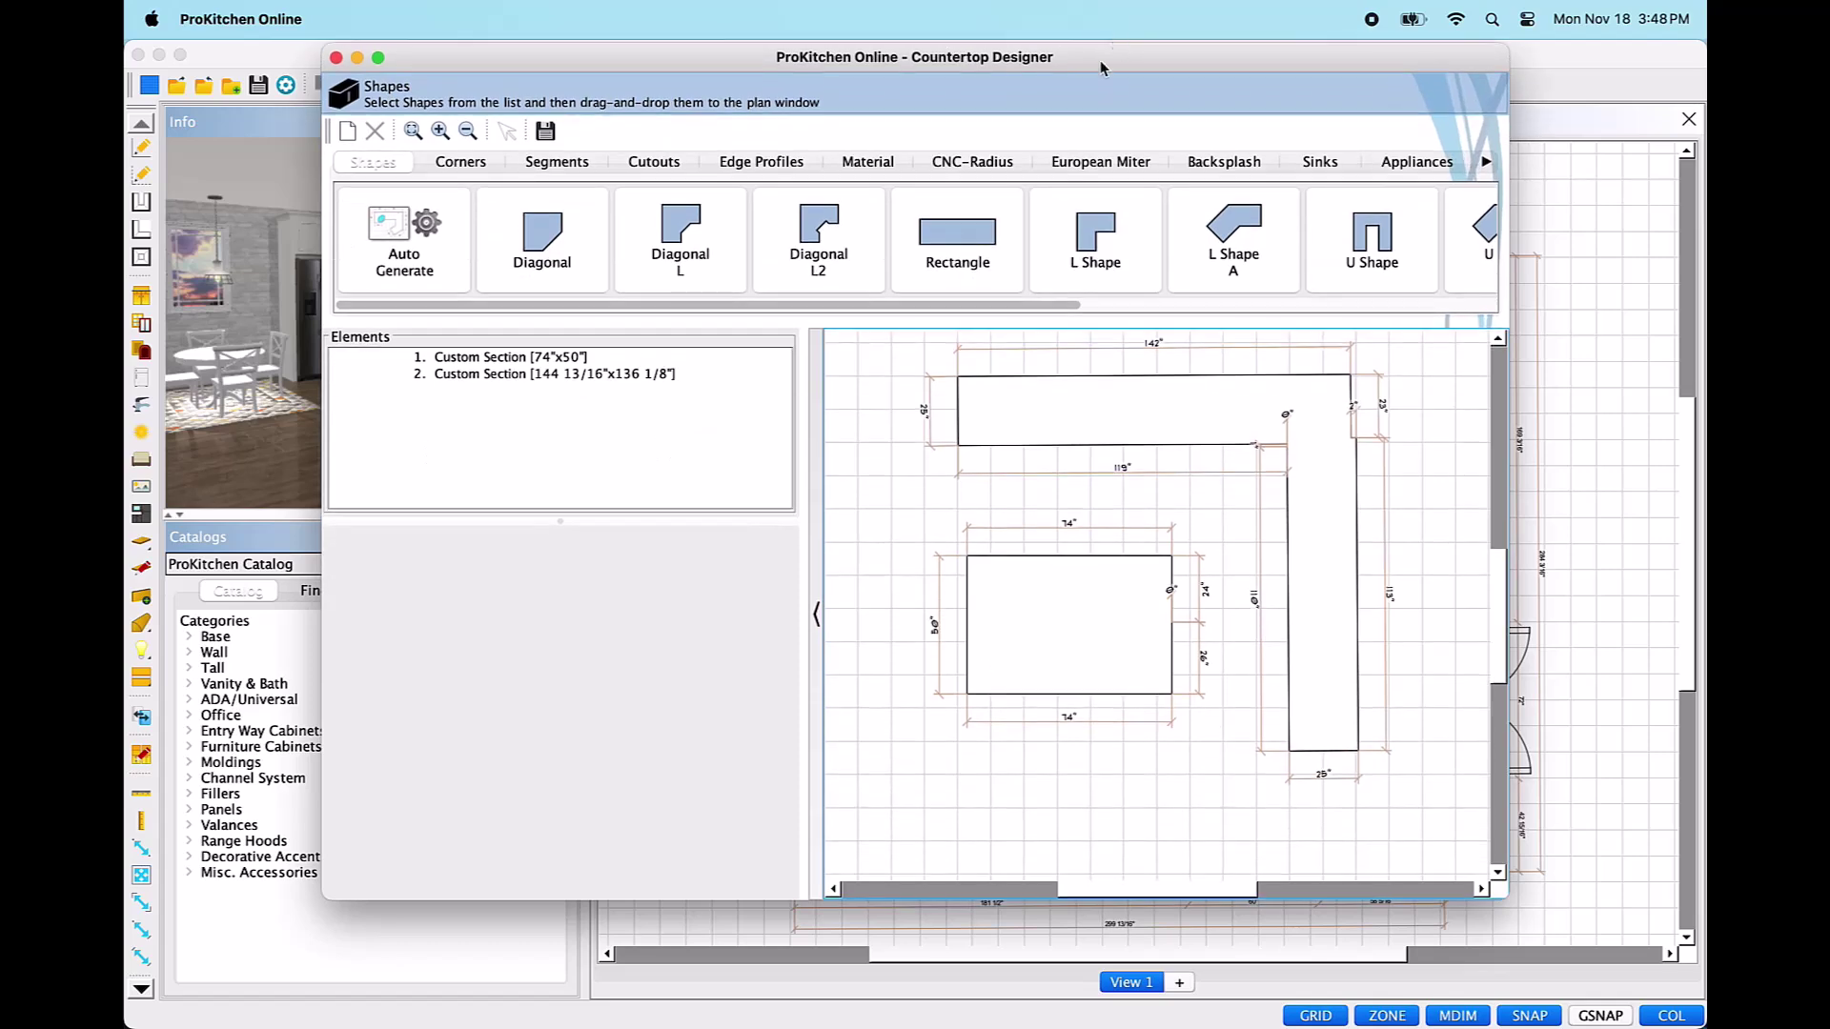
left_click_drag(1527, 426, 1626, 429)
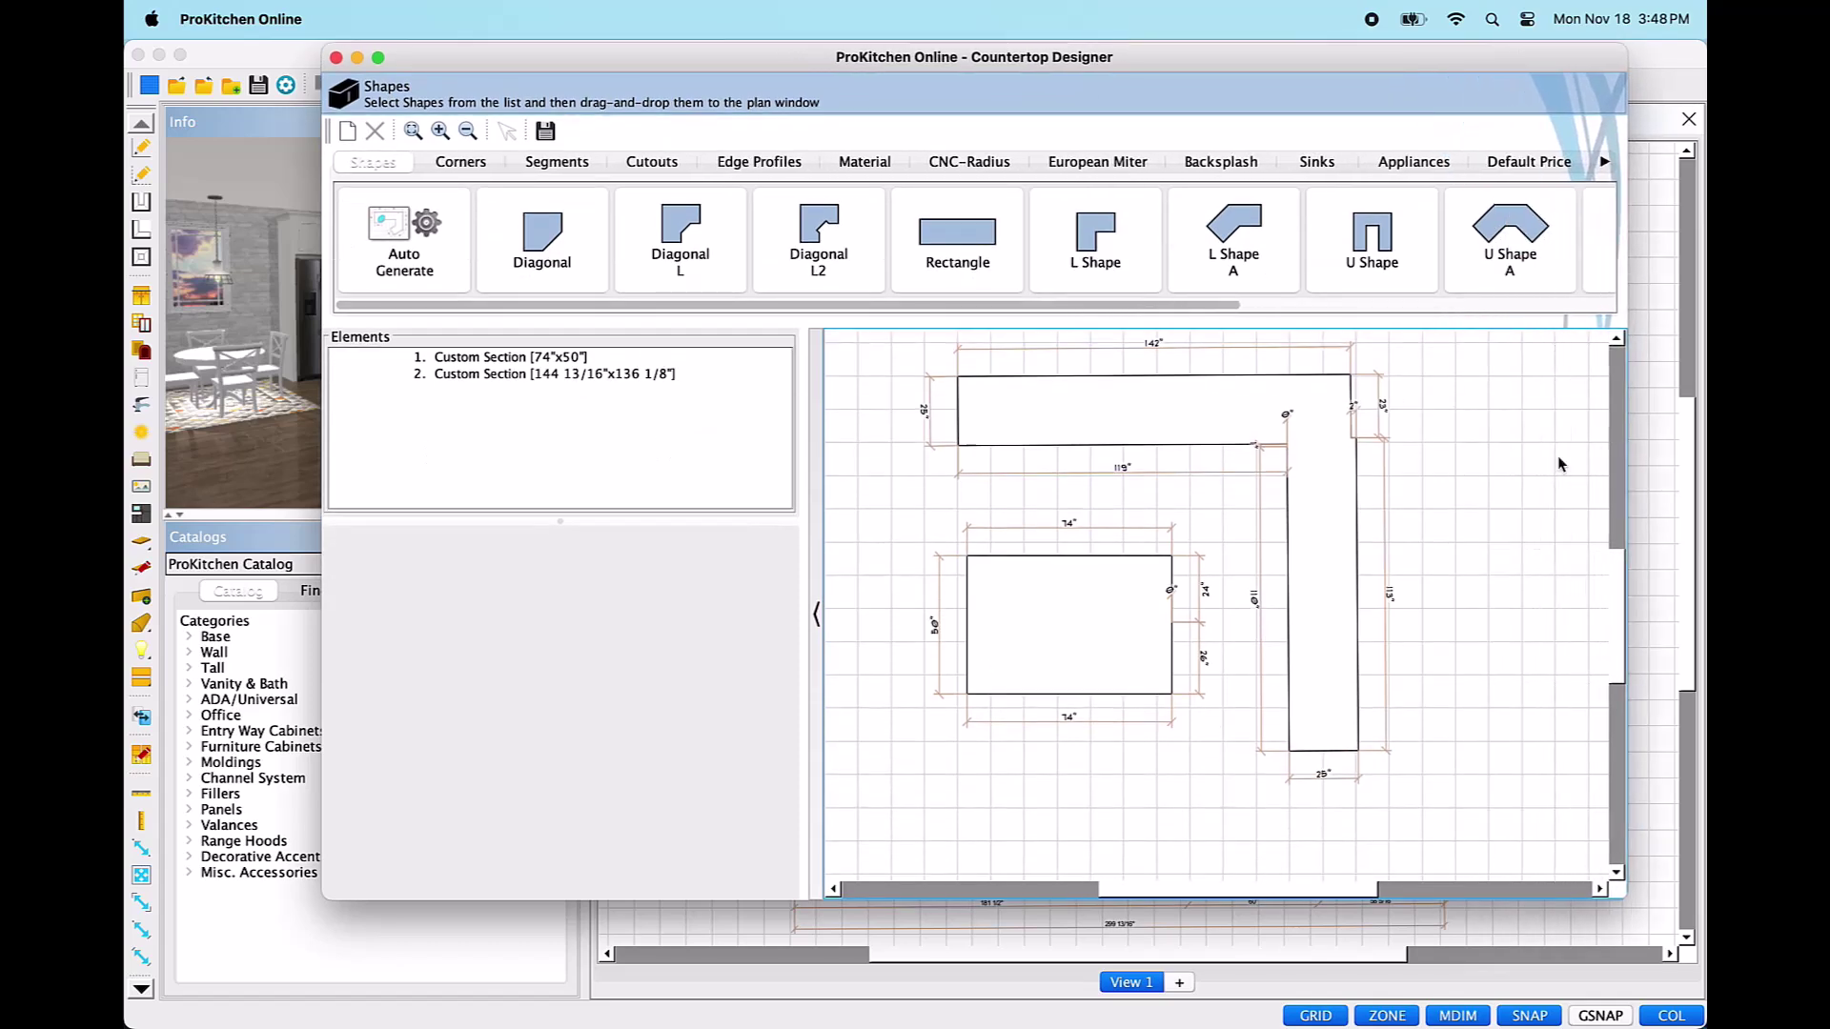
left_click_drag(1023, 900, 1010, 972)
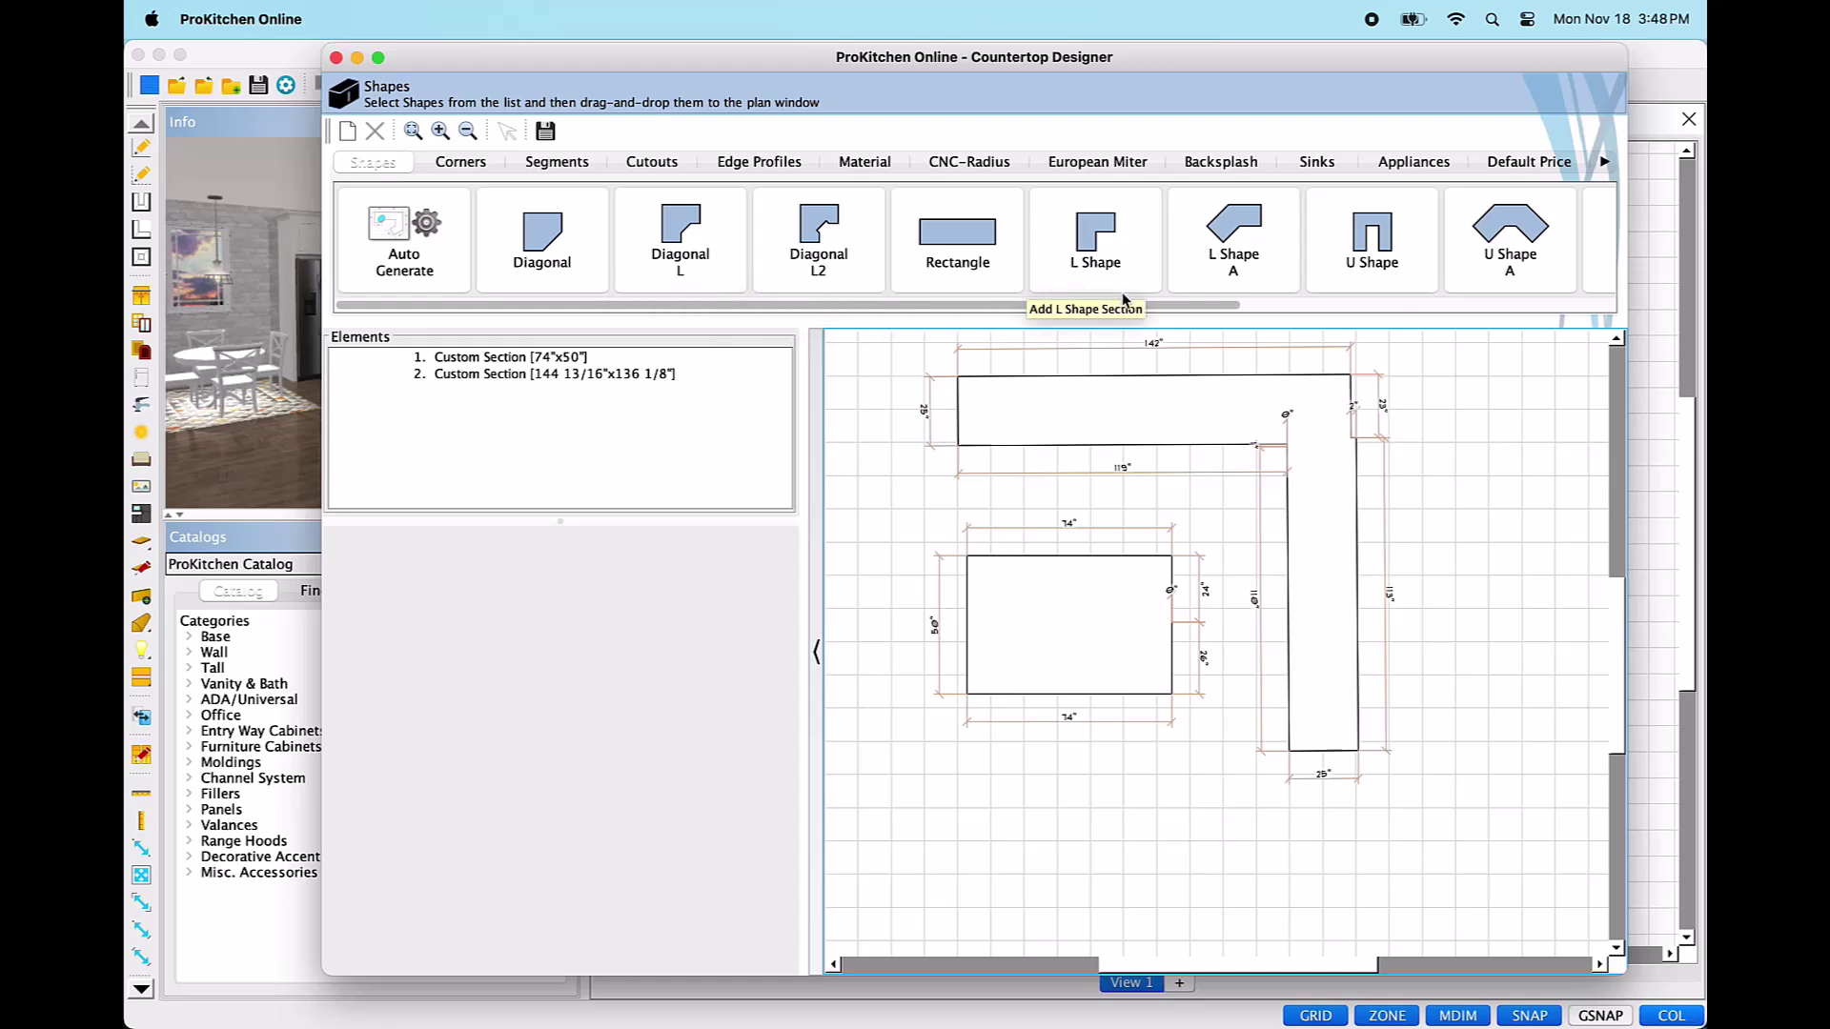
left_click_drag(1158, 305, 1039, 319)
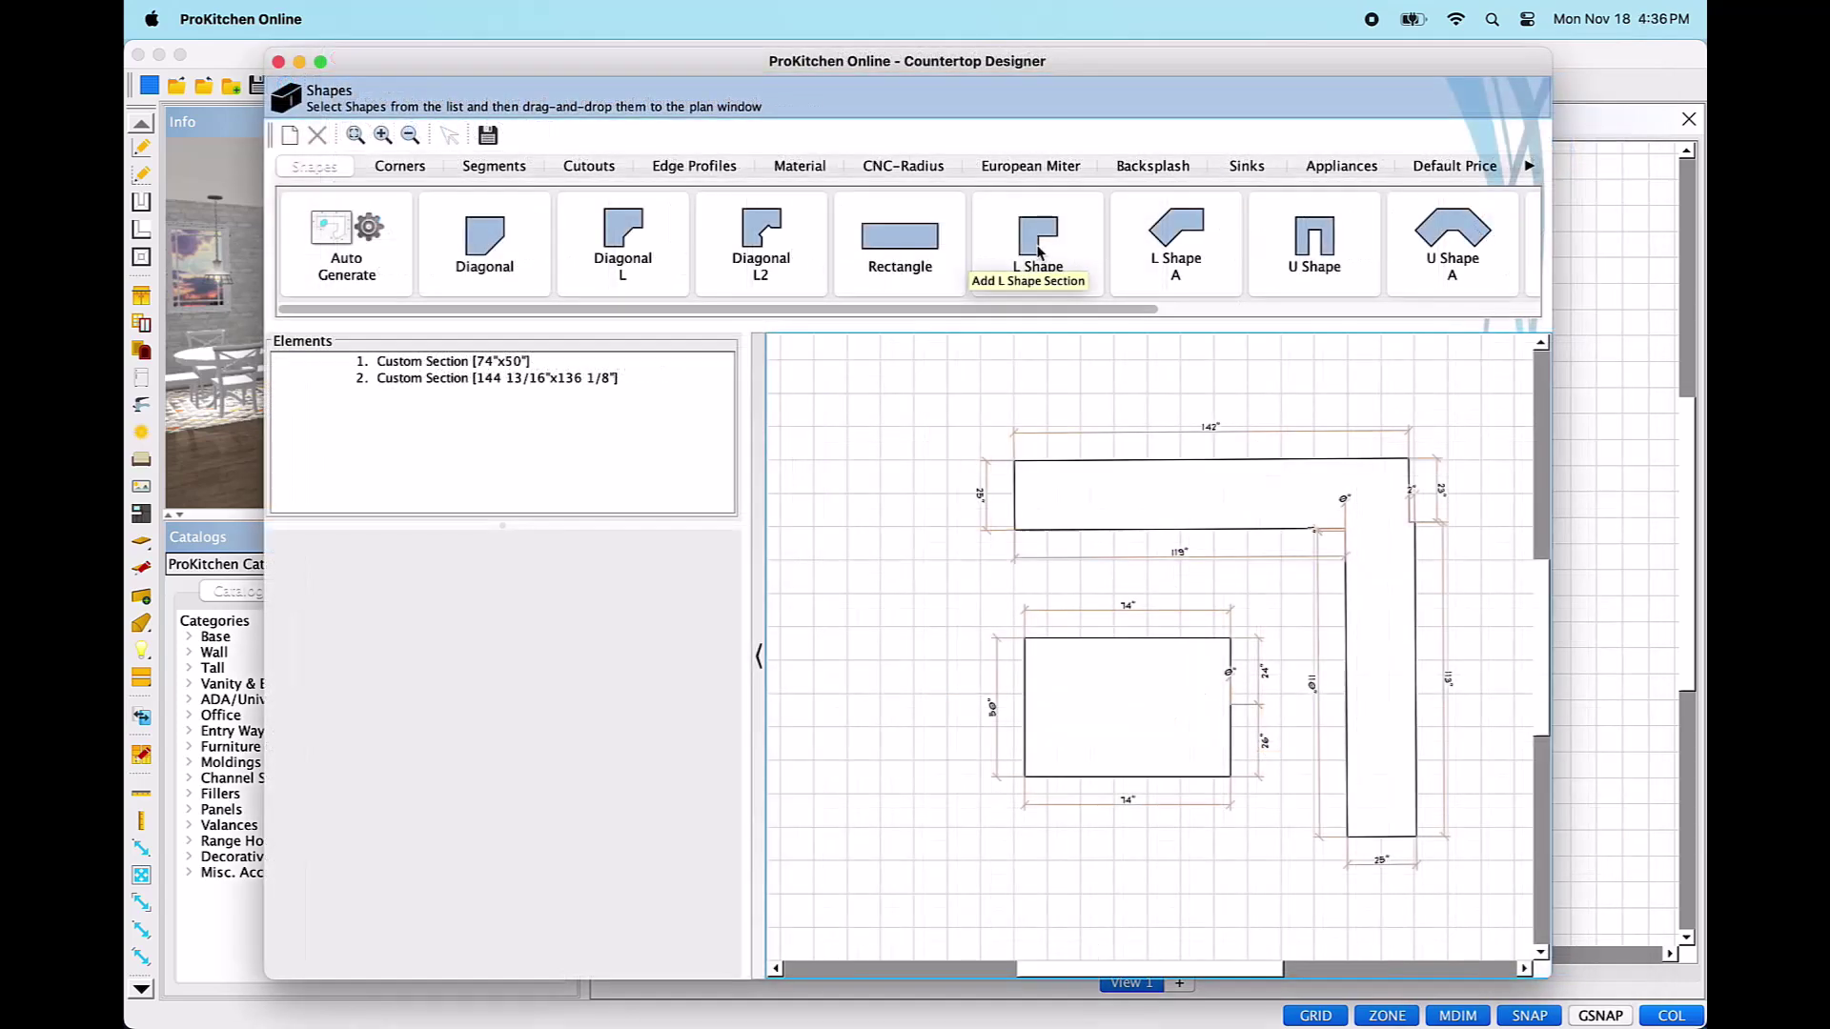
Add an L Shape section, 36" by 36" with 25" depths, beside the island countertop's lower left and enter the SKU Bar Top.
left_click(1038, 250)
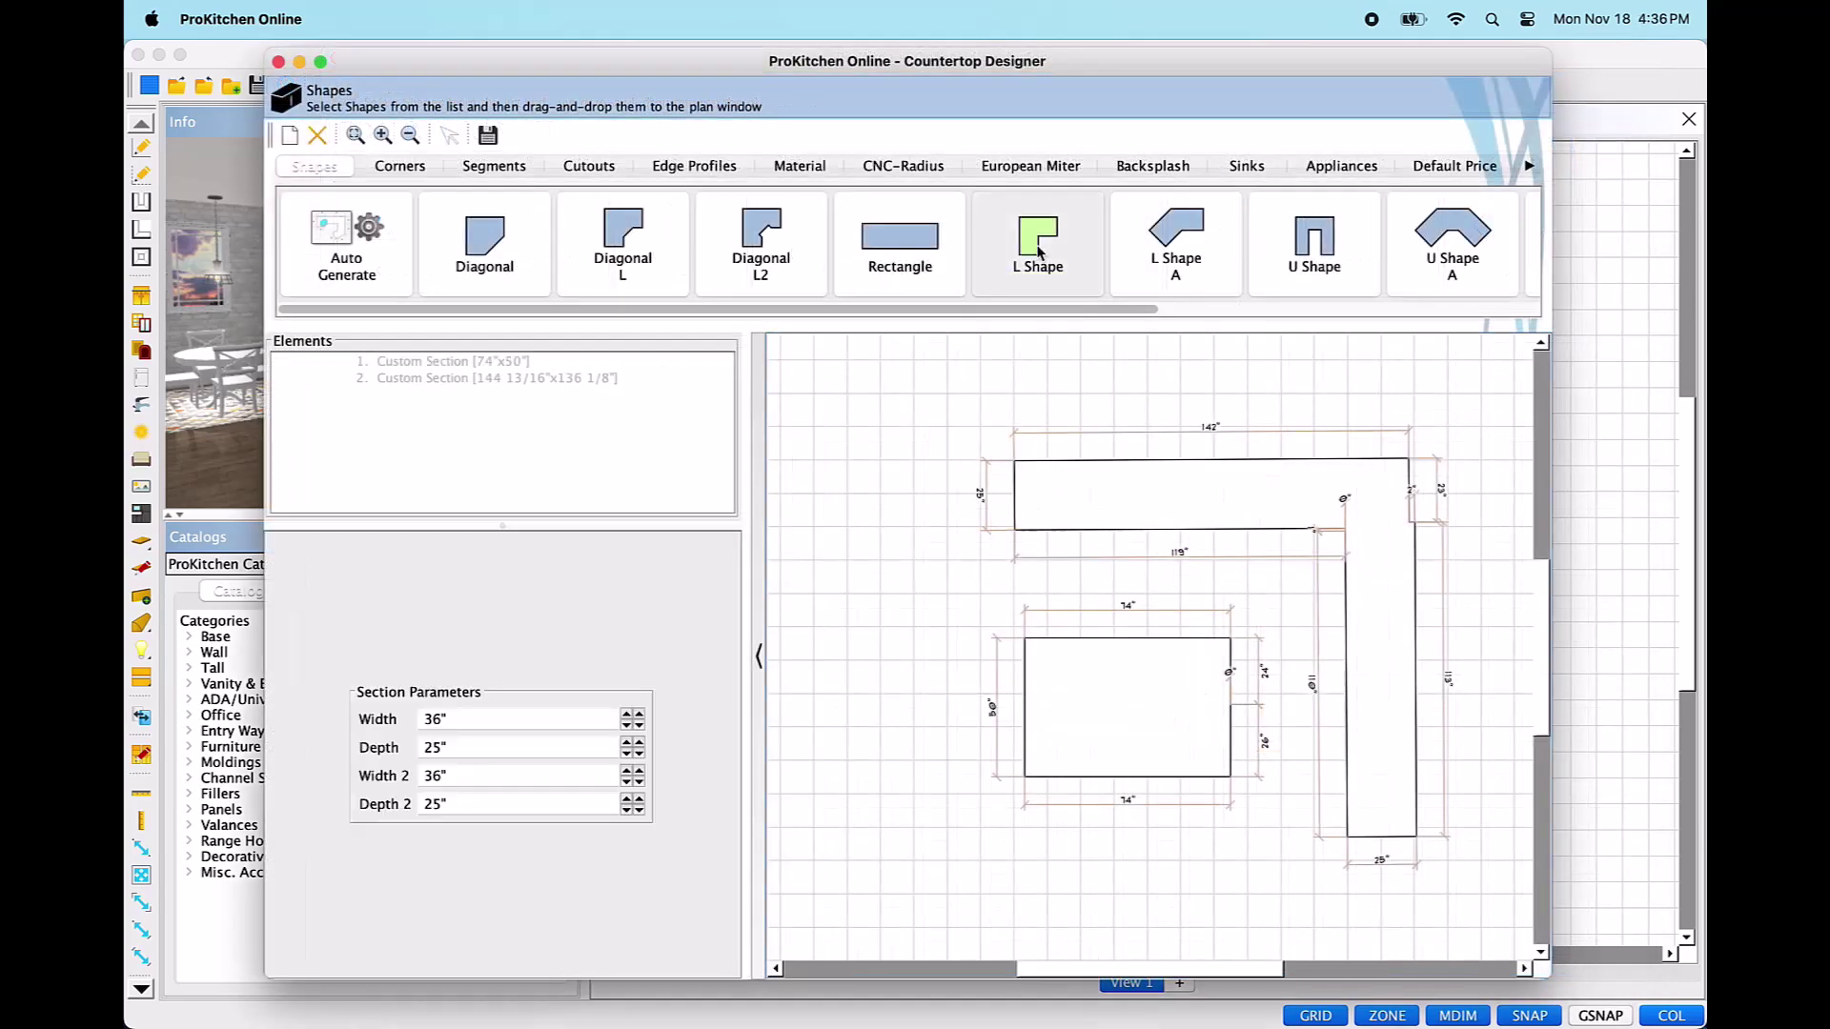
left_click_drag(1039, 250, 918, 465)
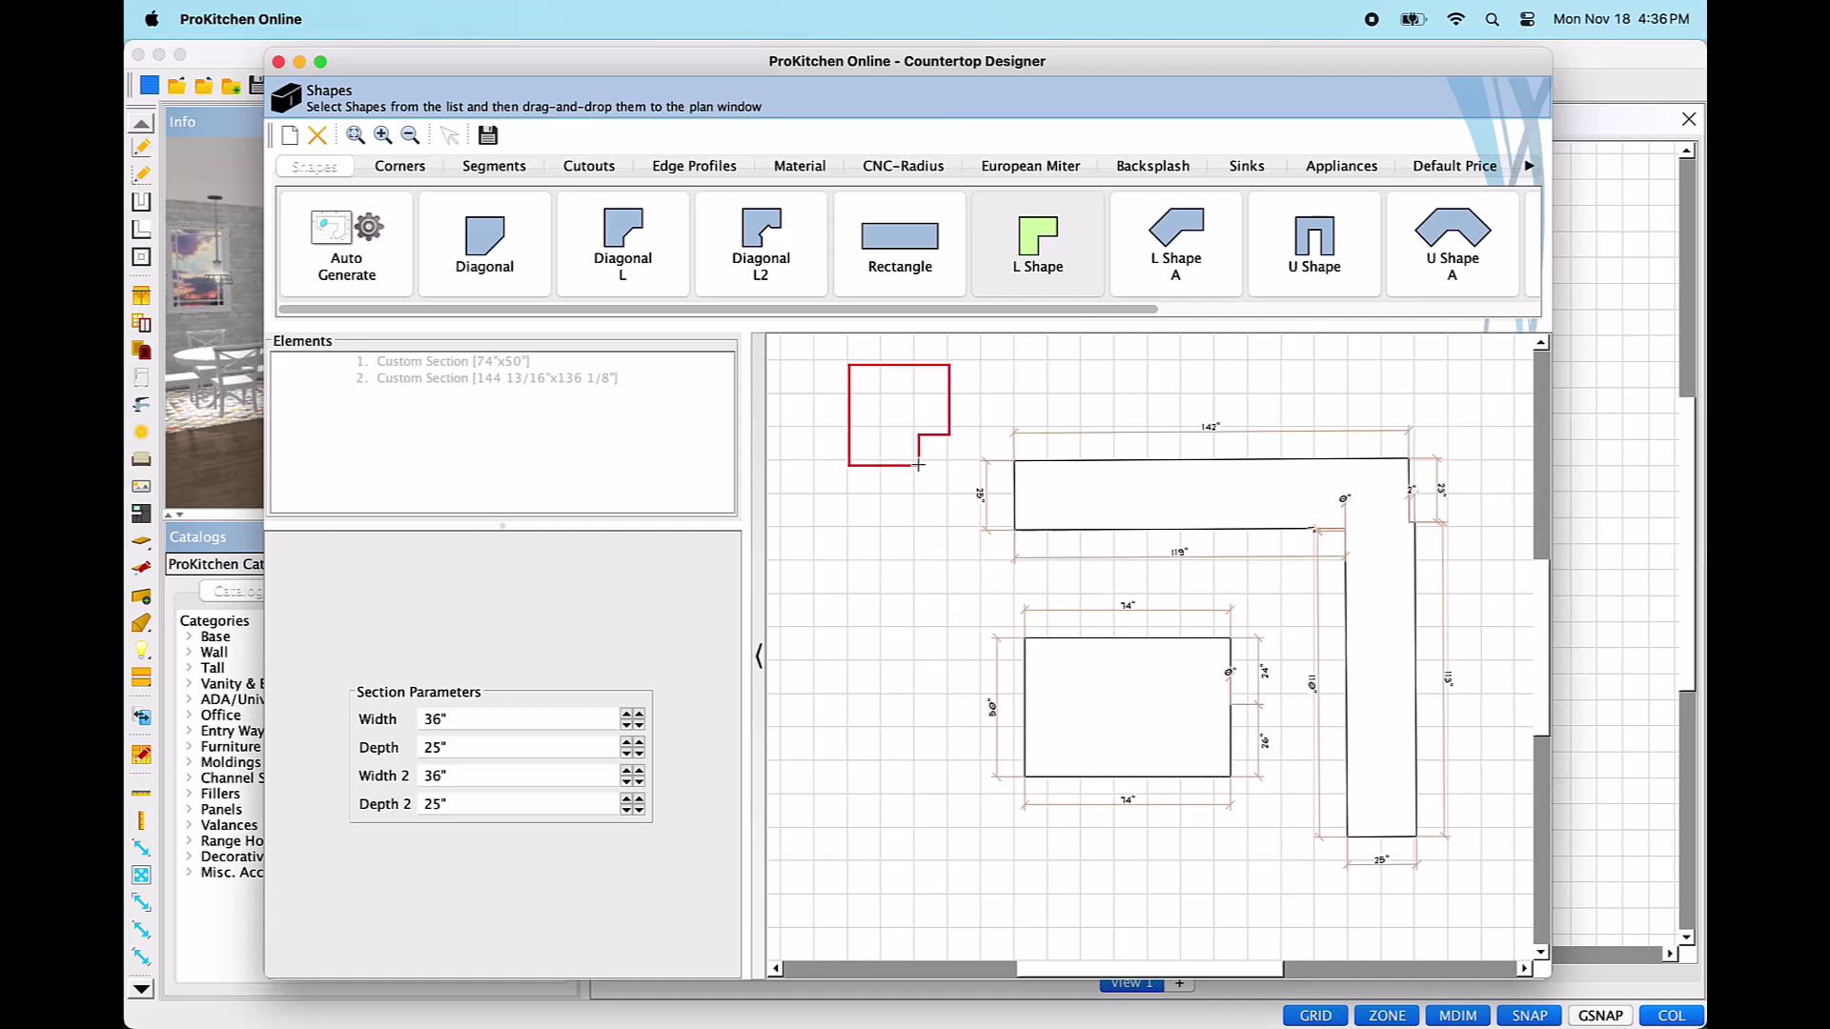
left_click_drag(918, 465, 922, 777)
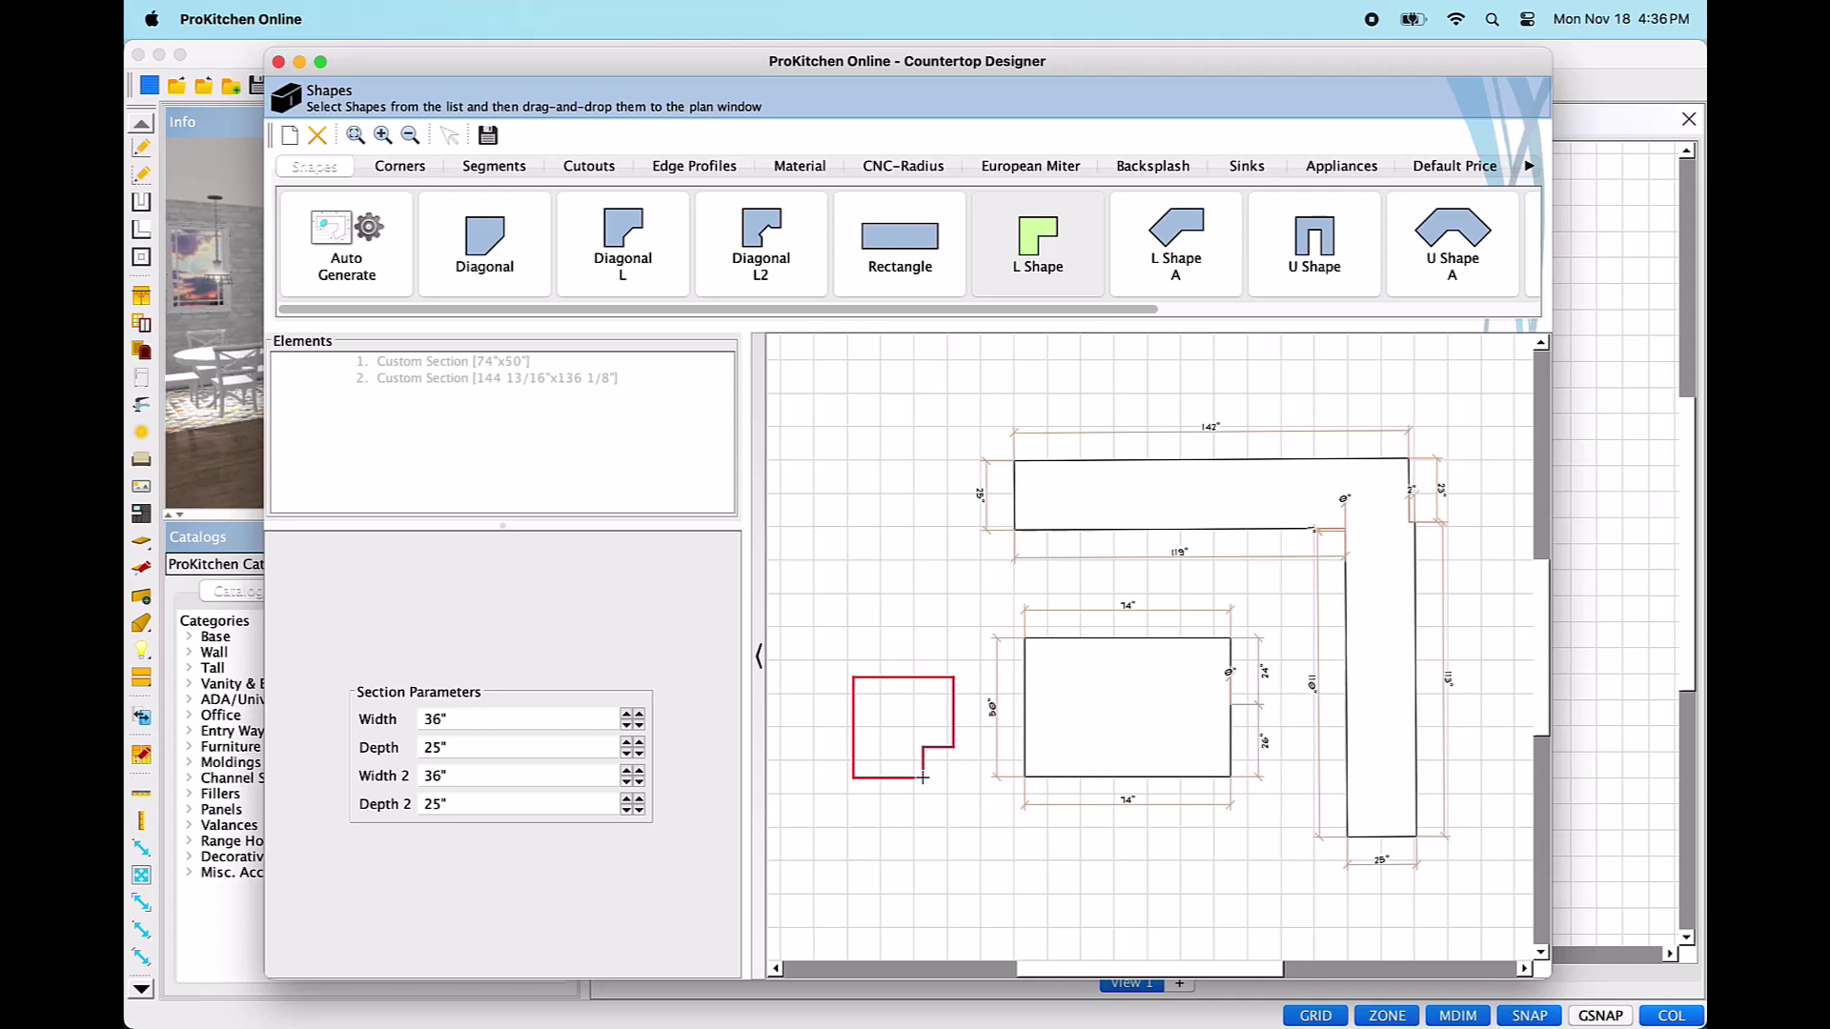
left_click_drag(922, 778, 912, 857)
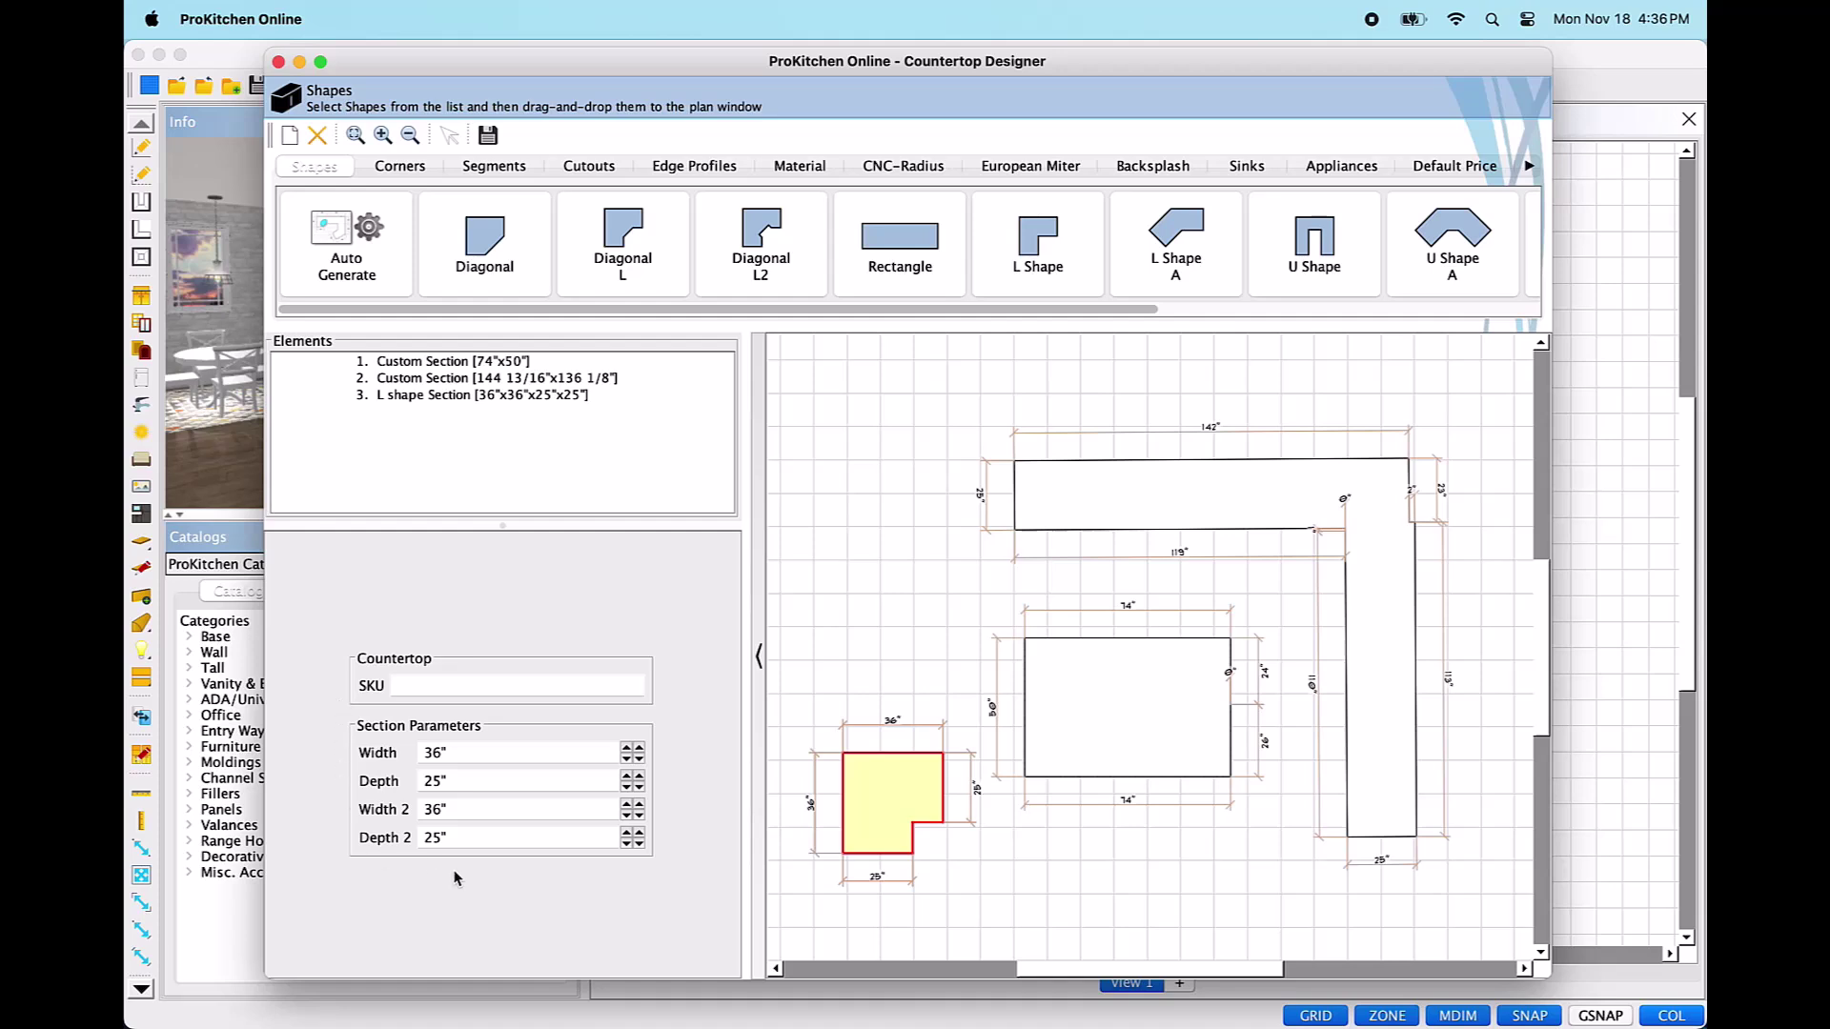
left_click(410, 684)
type("Bar Top")
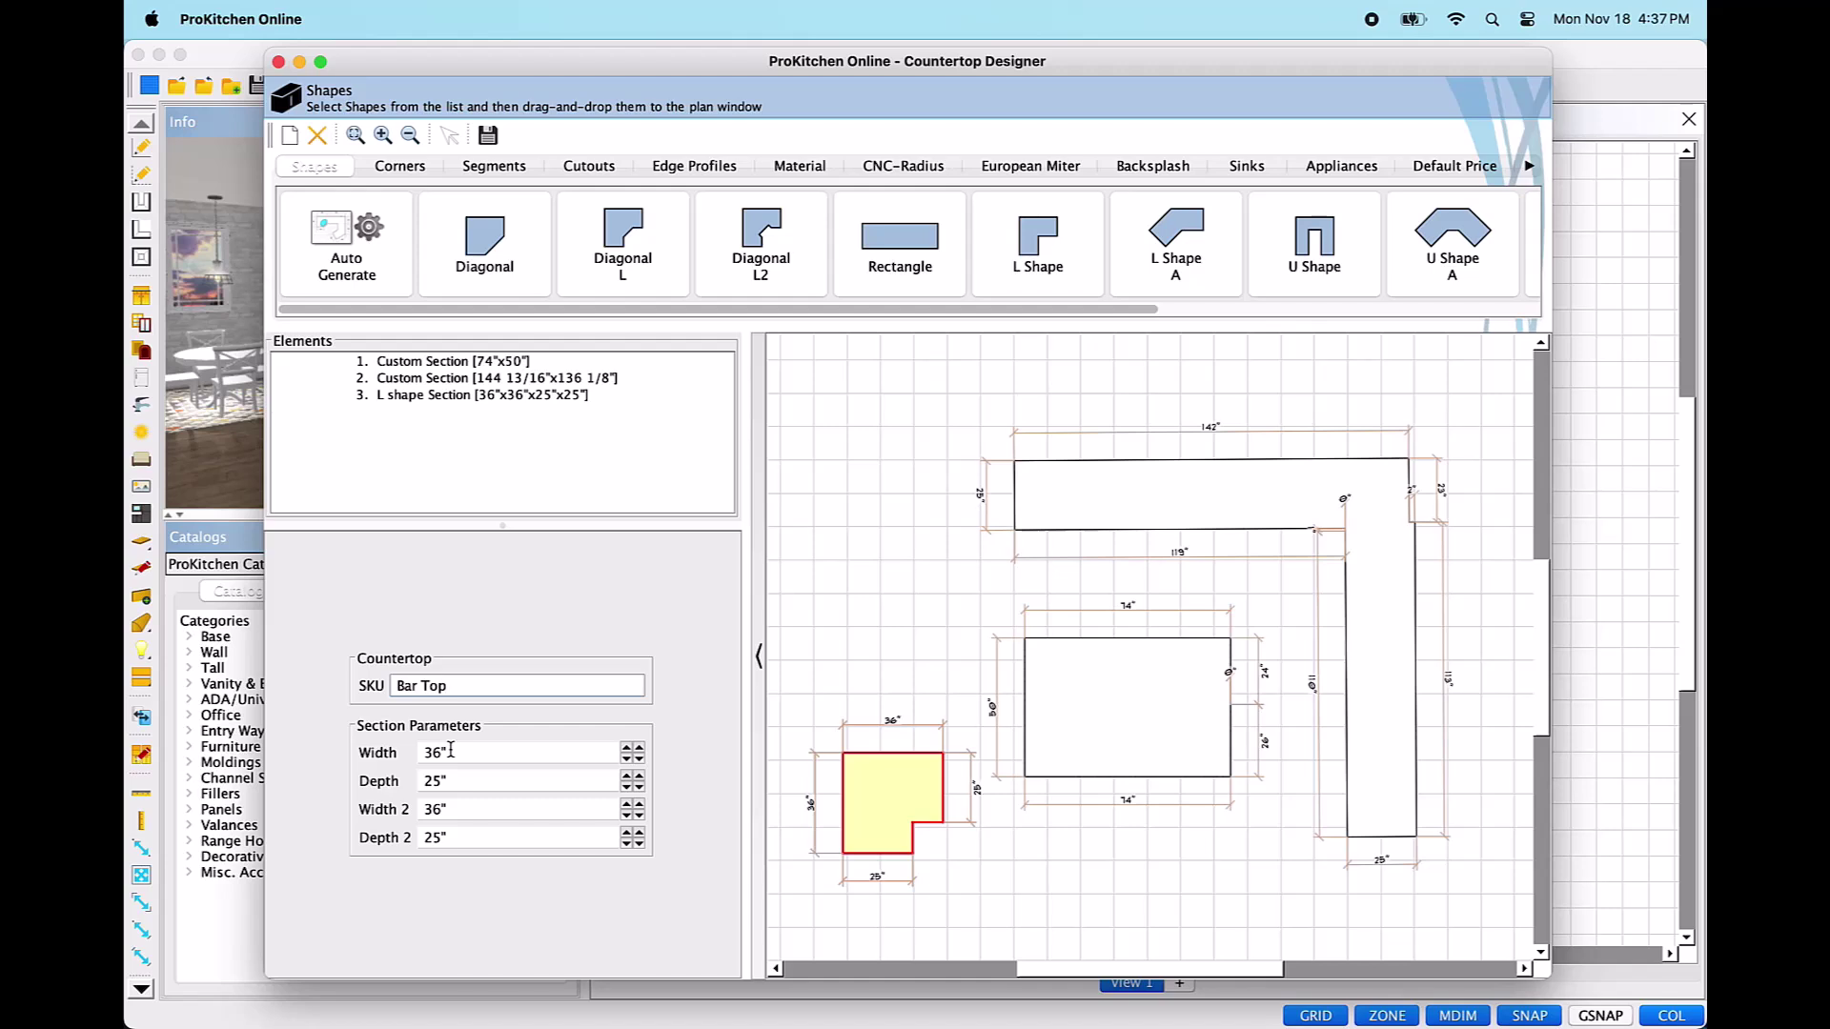
Set the Bar Top section's width to 83 5/16" and its depth to 21".
double_click(448, 752)
type("83 5/16")
key("Tab")
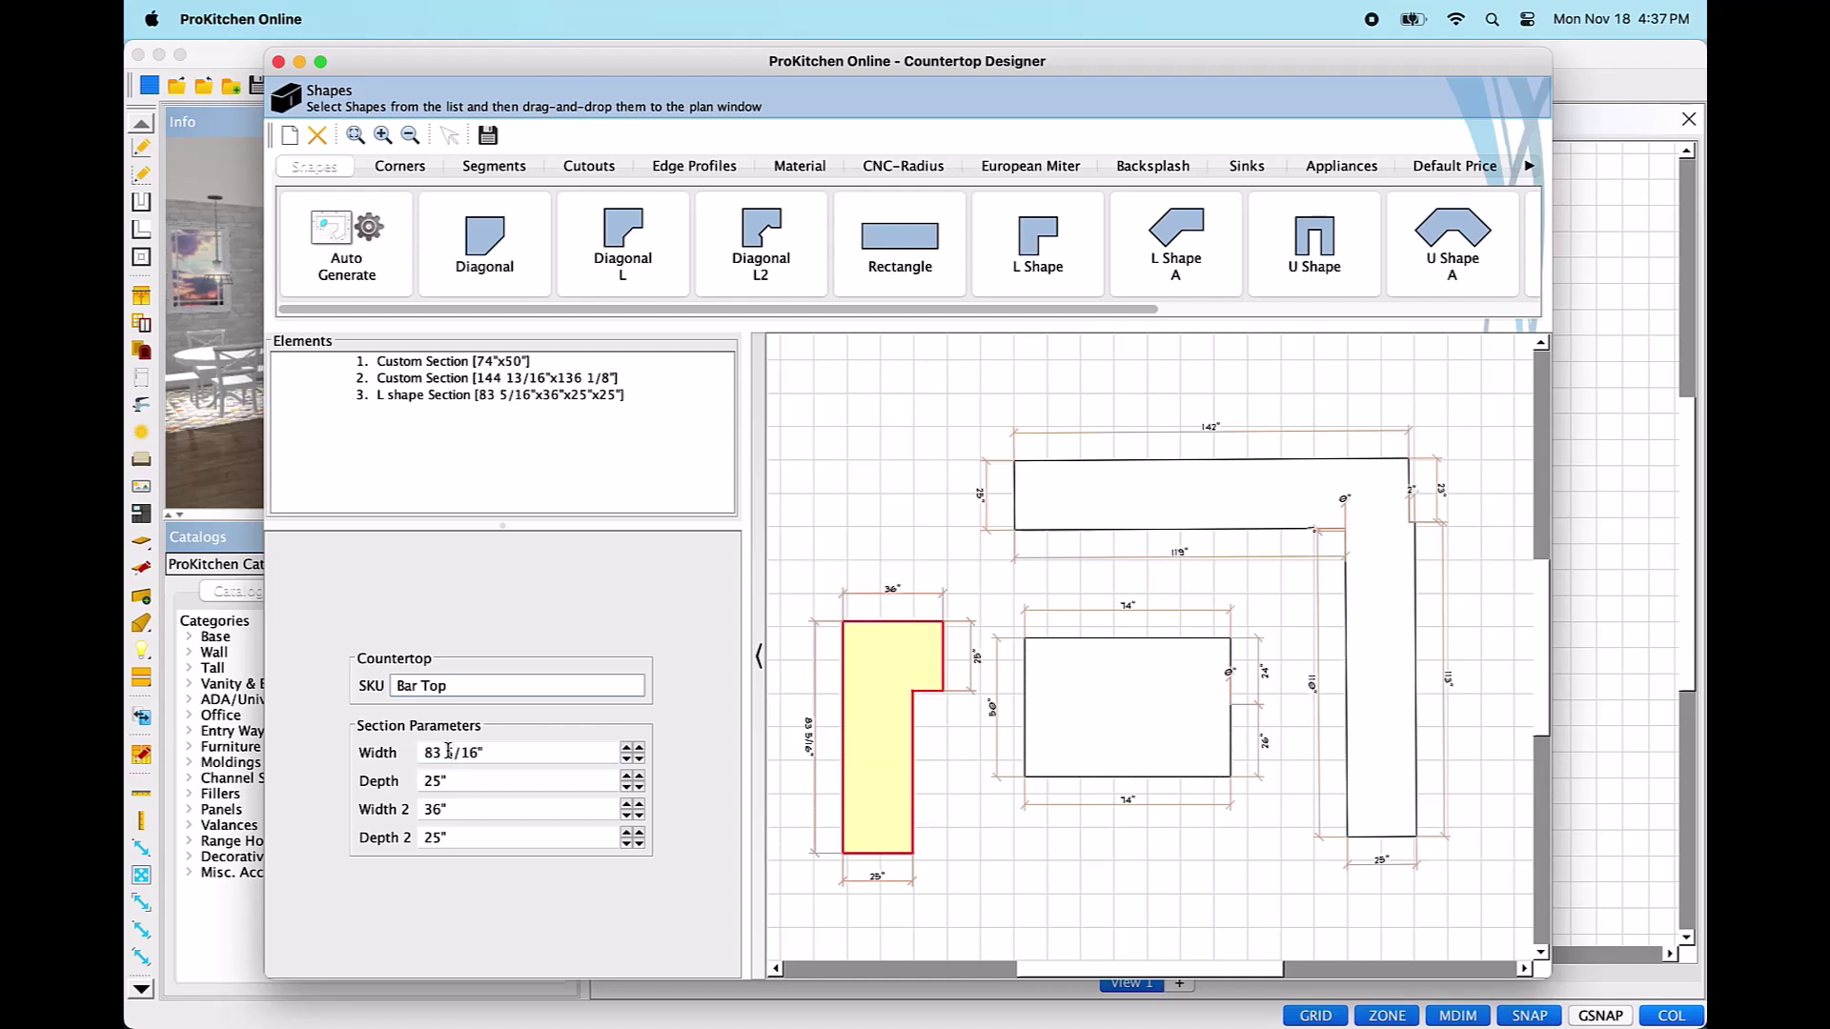
left_click_drag(464, 779, 400, 784)
type("21")
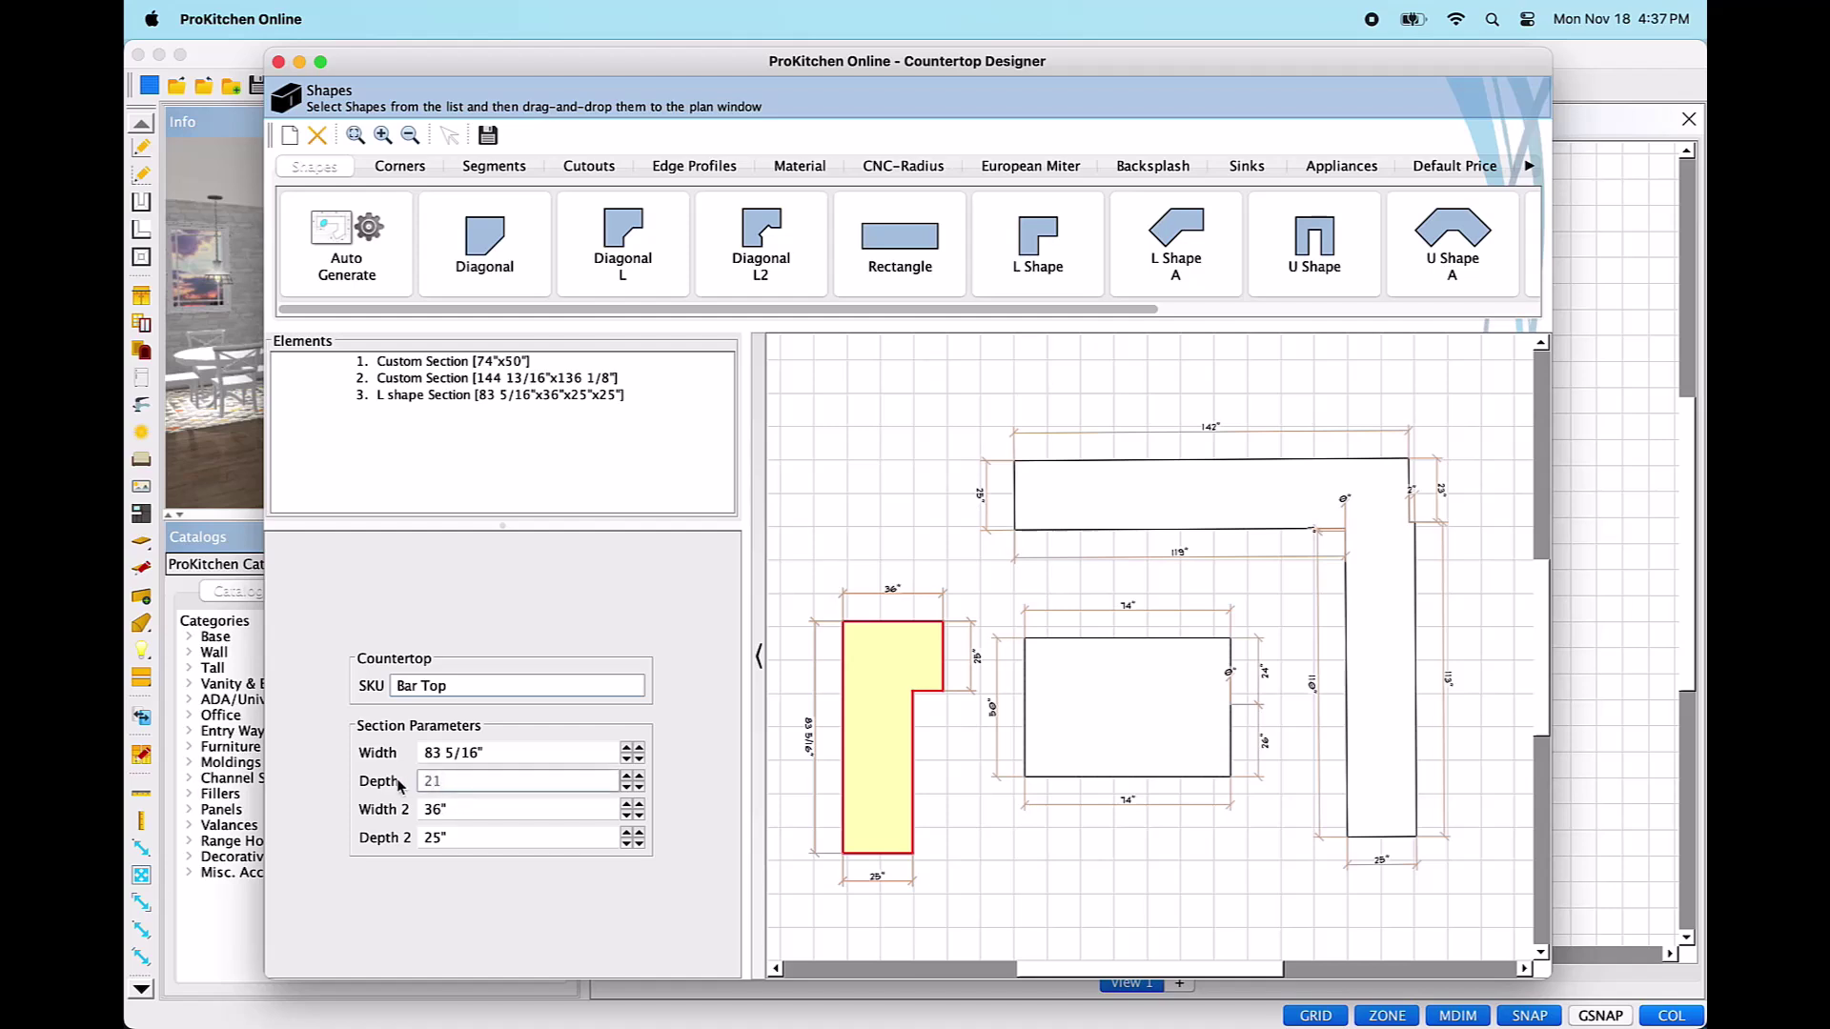
key("Tab")
Set the Bar Top section's Width 2 to 70 9/16" and Depth 2 to 10 5/16", and move it up clear of the island.
left_click_drag(463, 811, 375, 811)
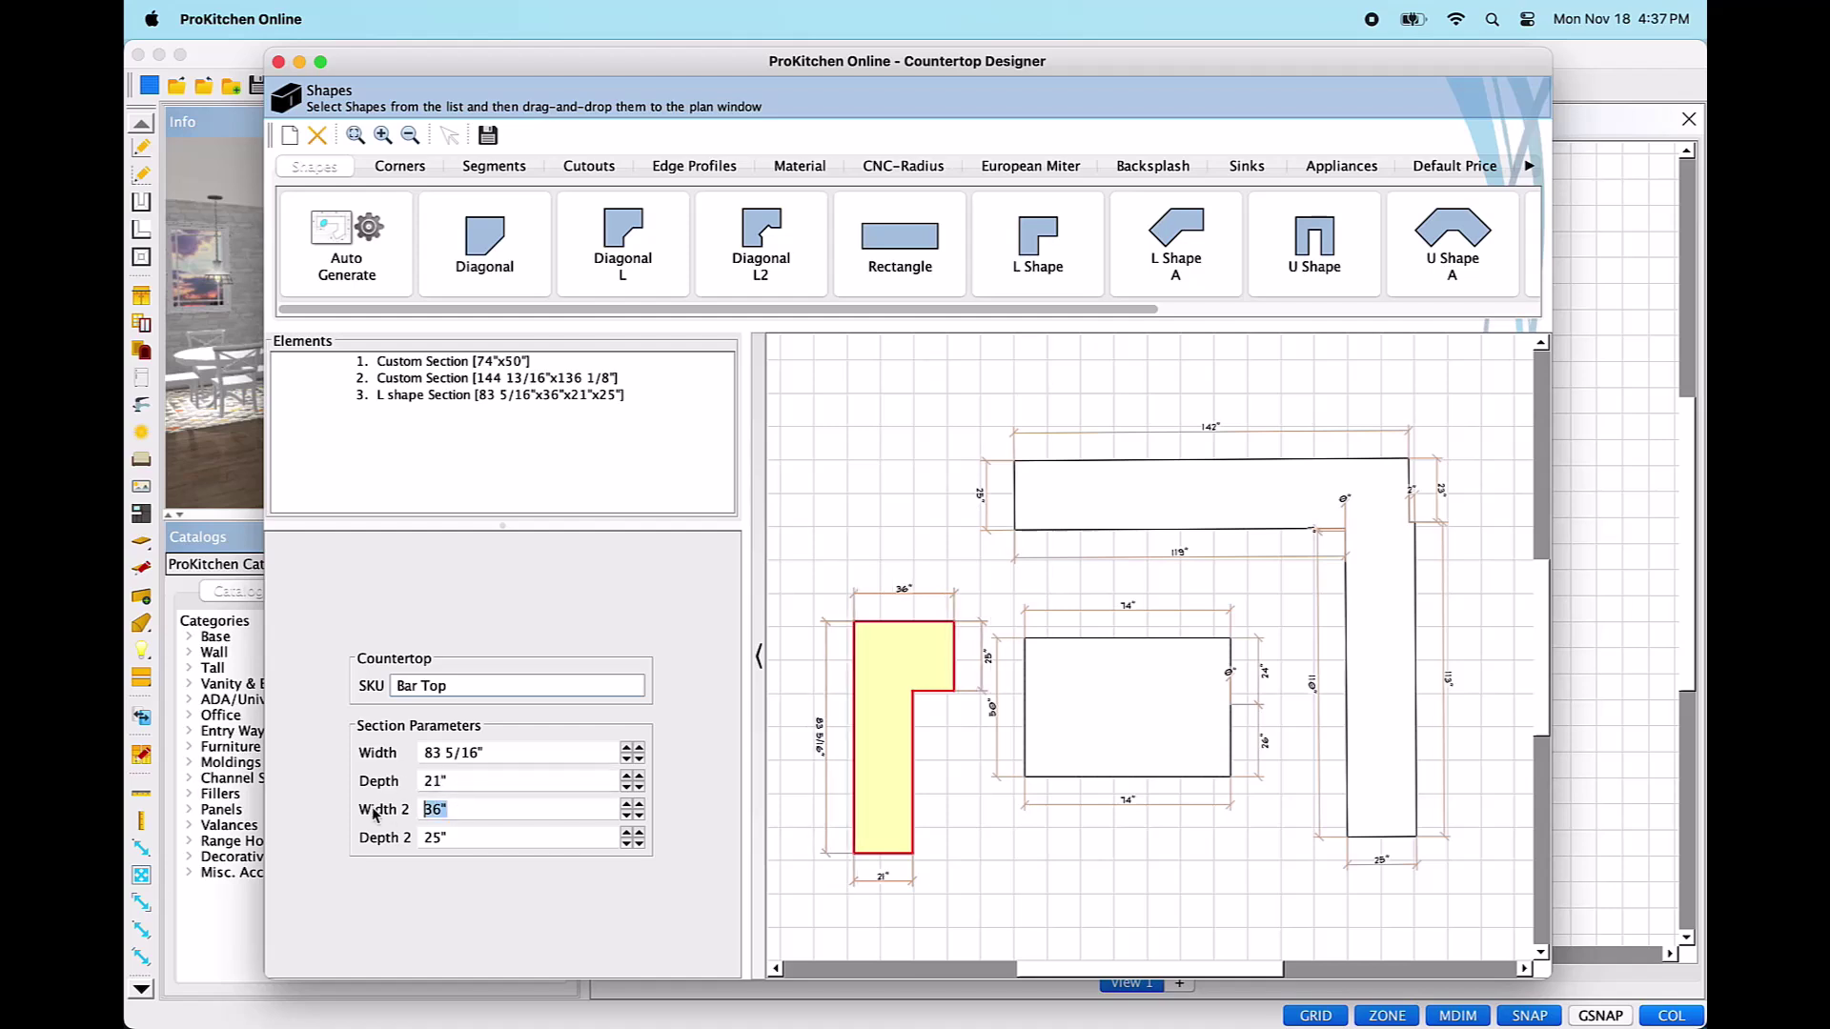
type("70 9/16")
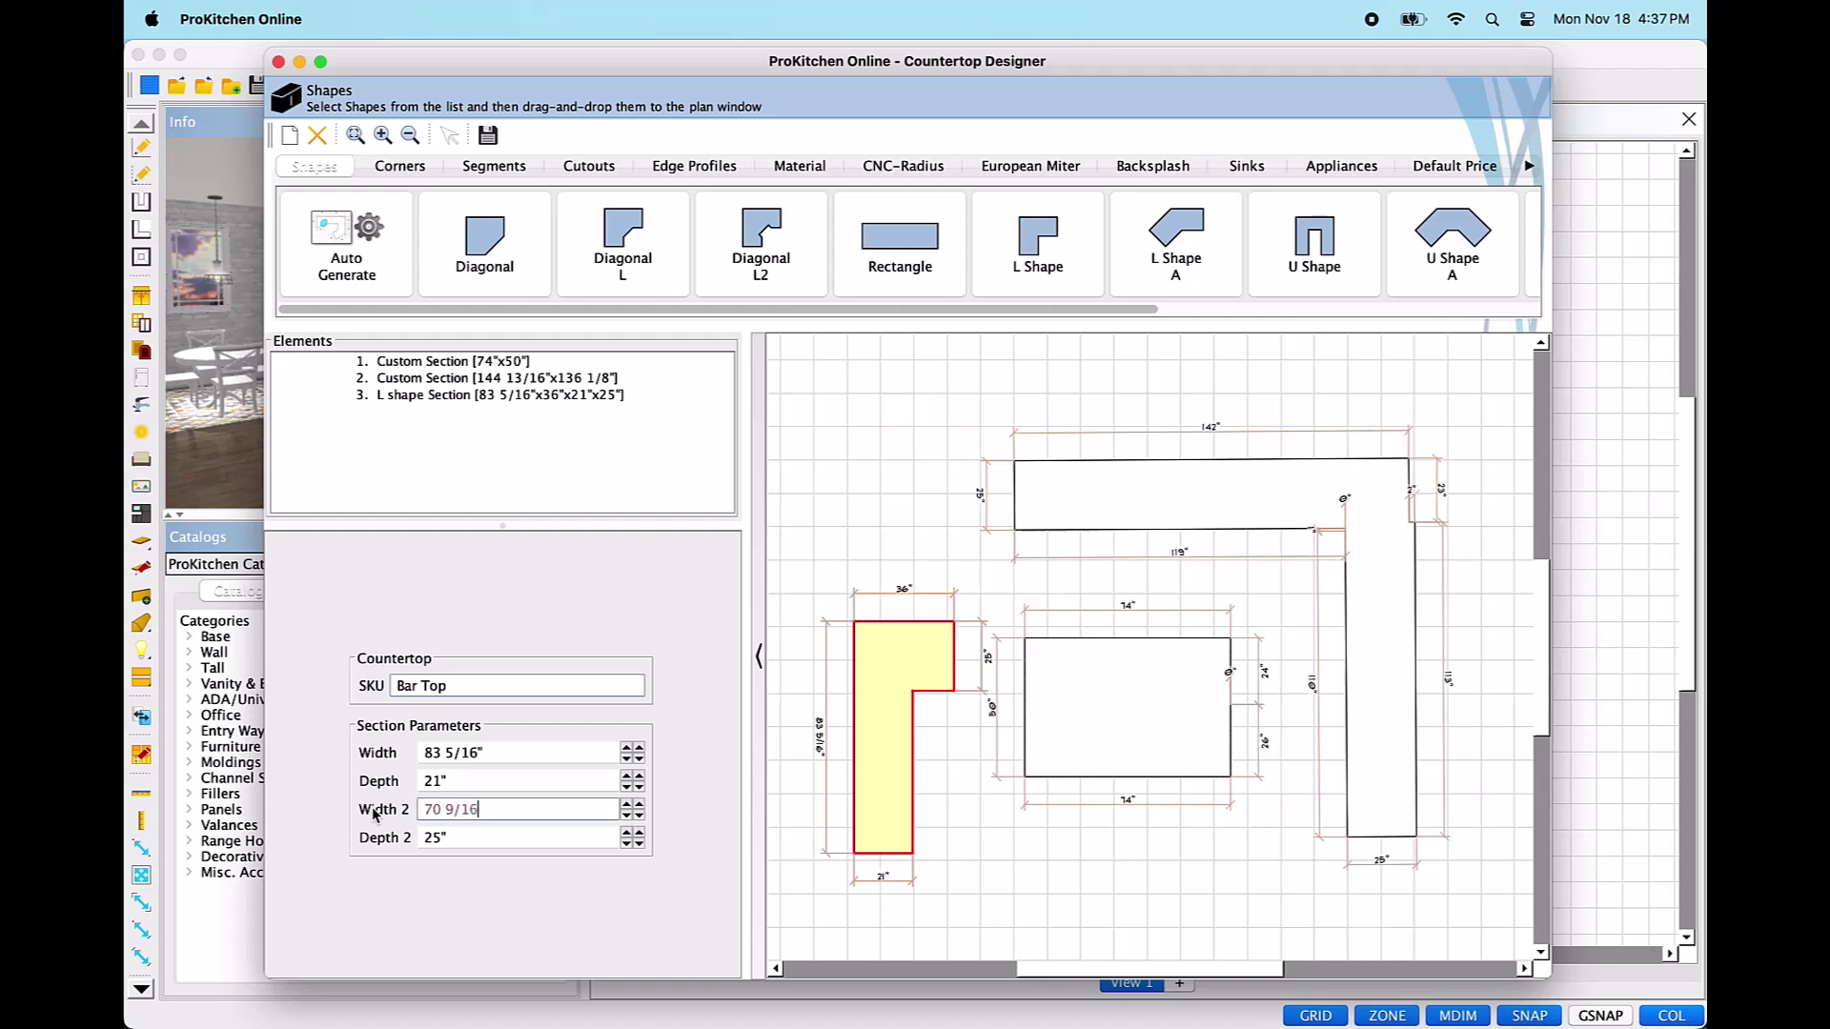
key("Tab")
left_click_drag(449, 837, 394, 837)
type("10 5/16")
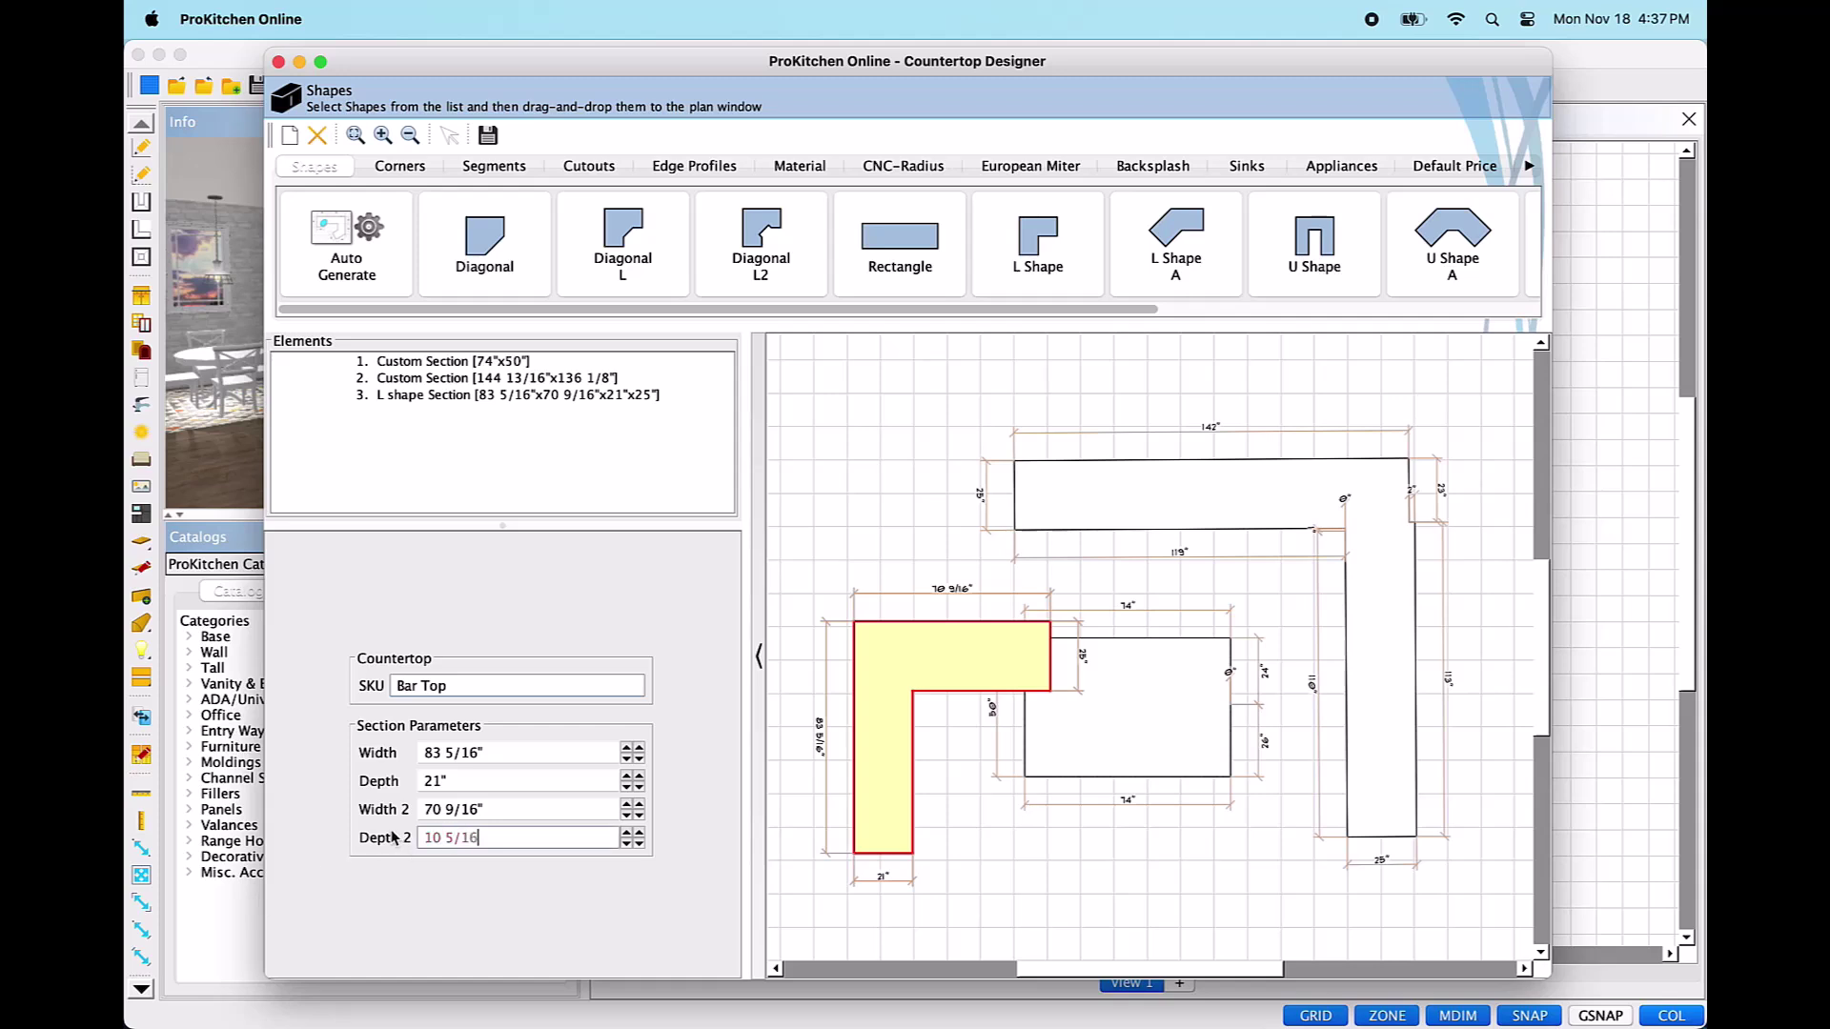
key("Return")
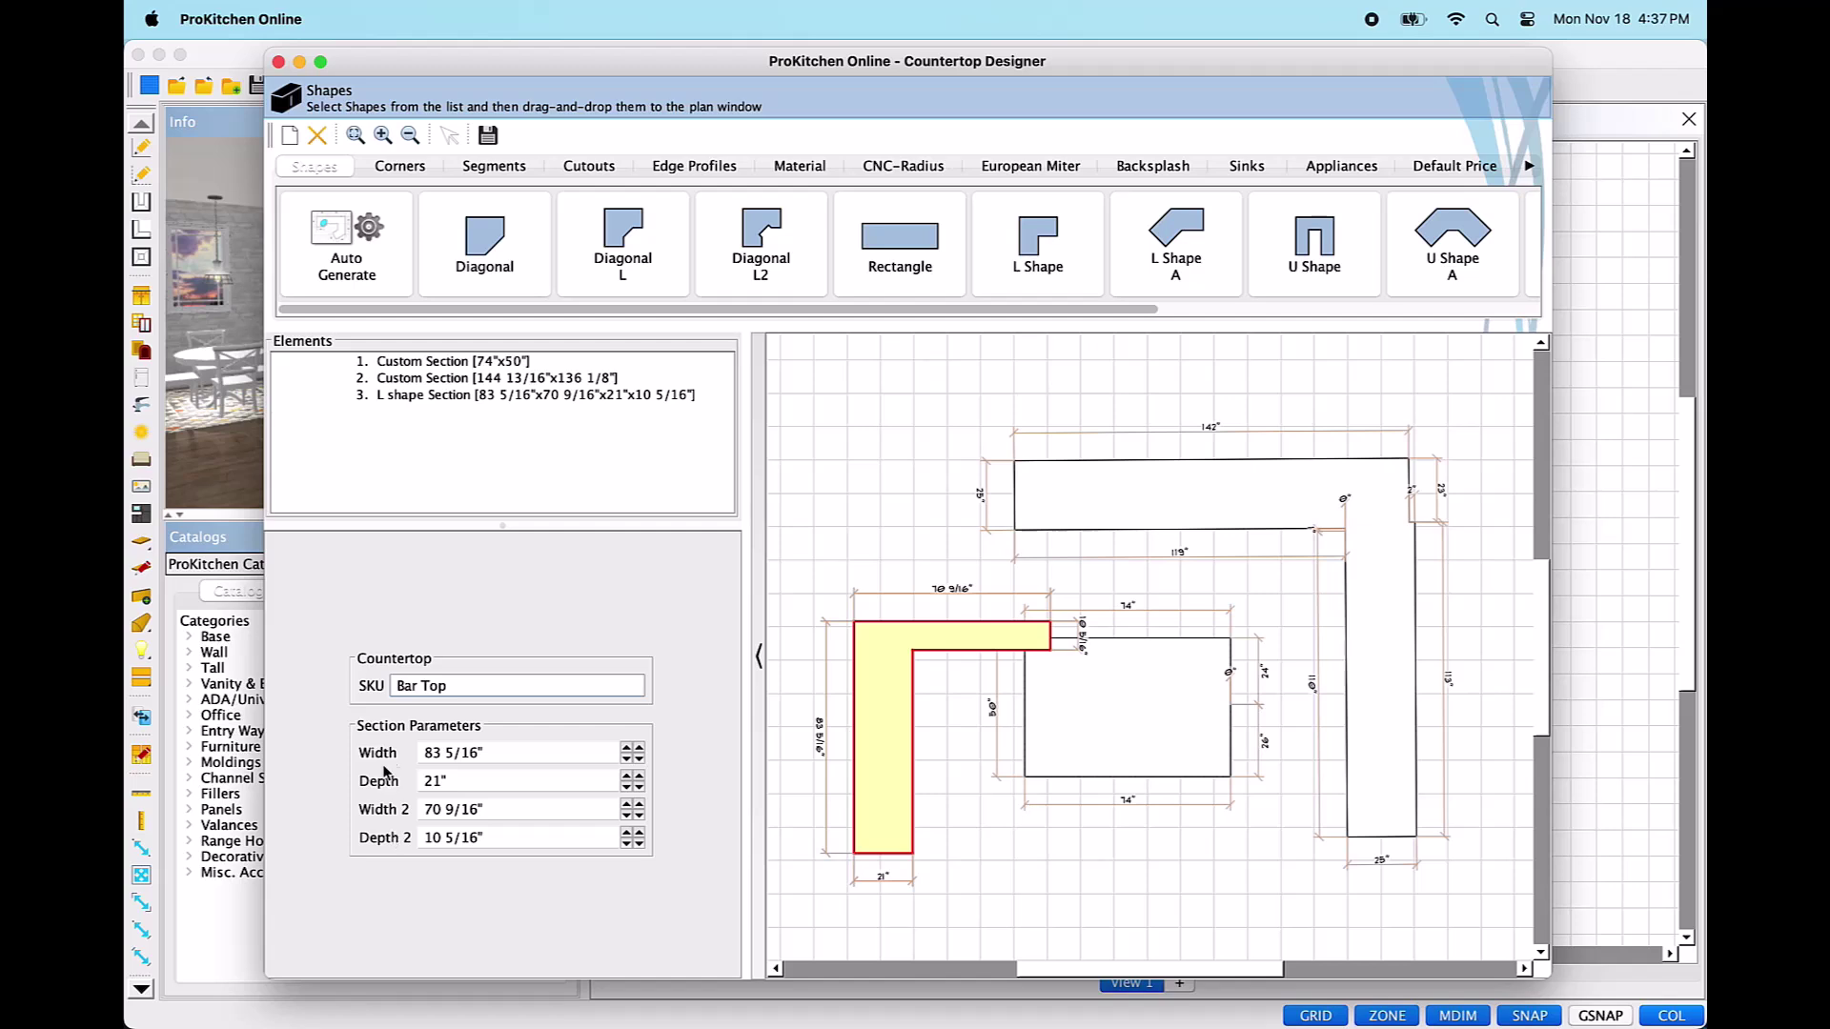
left_click_drag(884, 724, 856, 486)
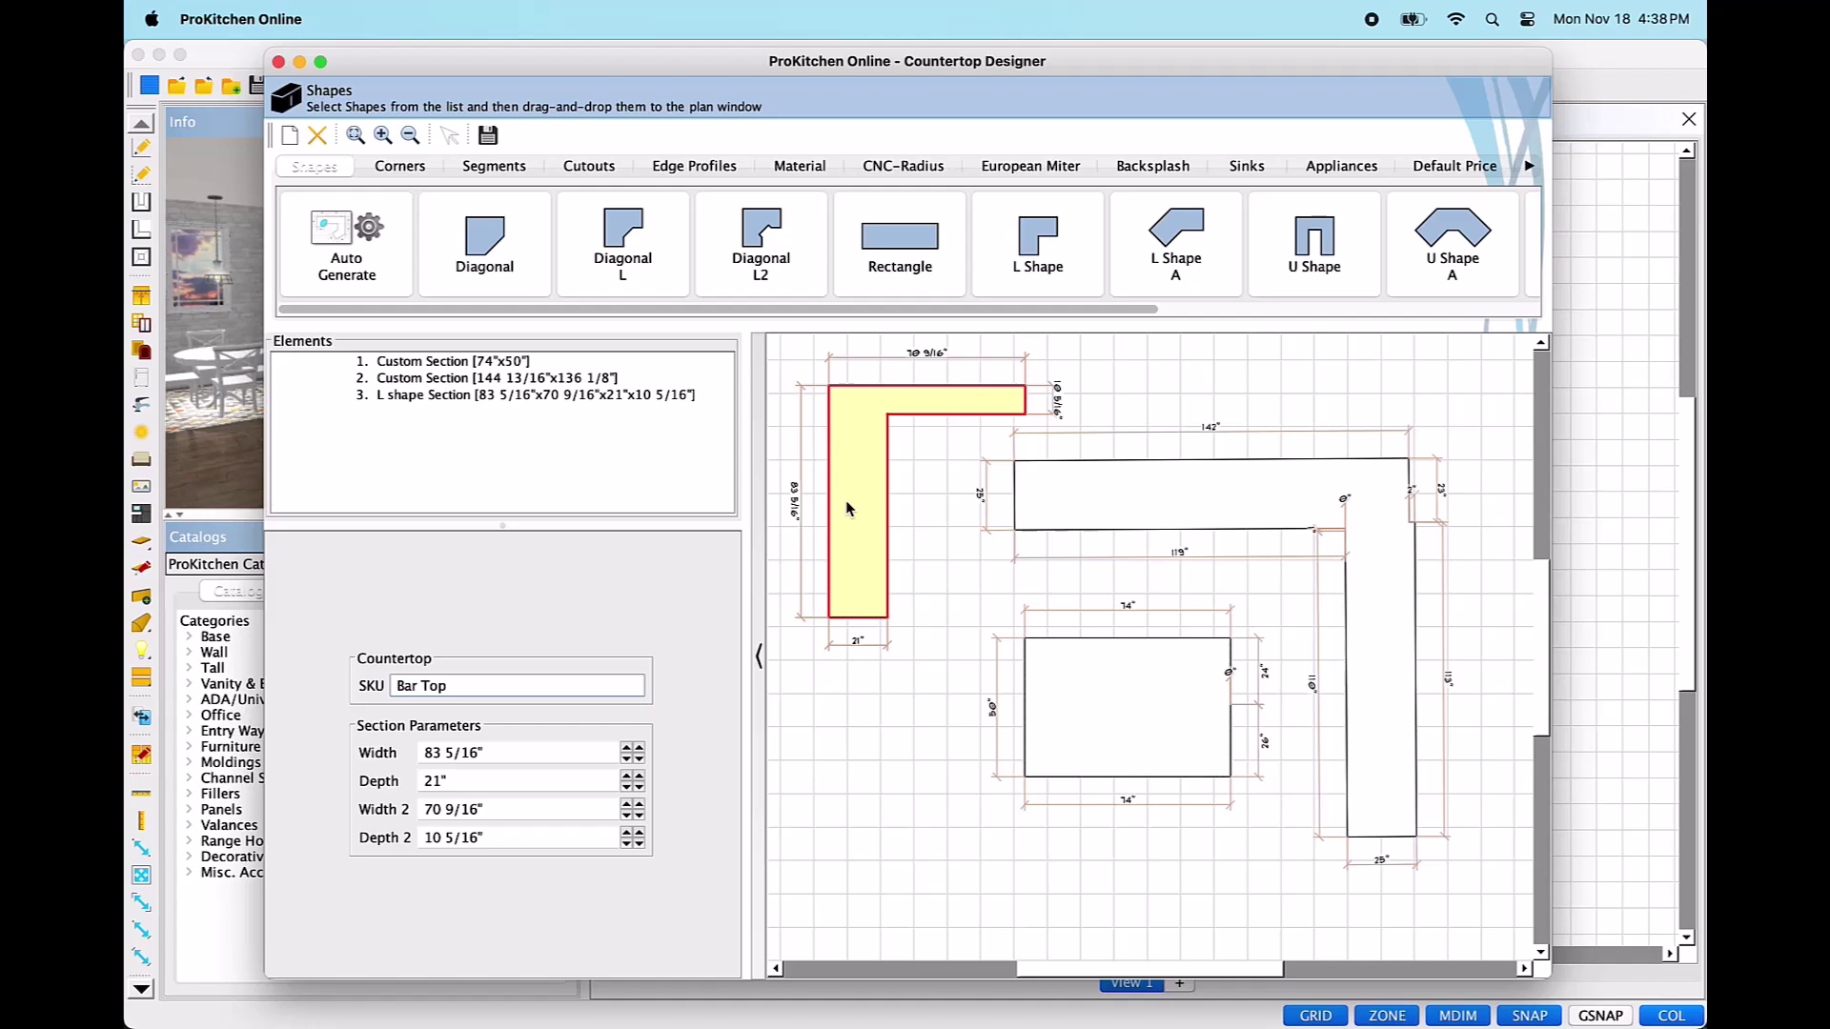
Select the large L-shaped wall countertop and the rectangular island countertop in turn to inspect their section parameters.
left_click(1113, 507)
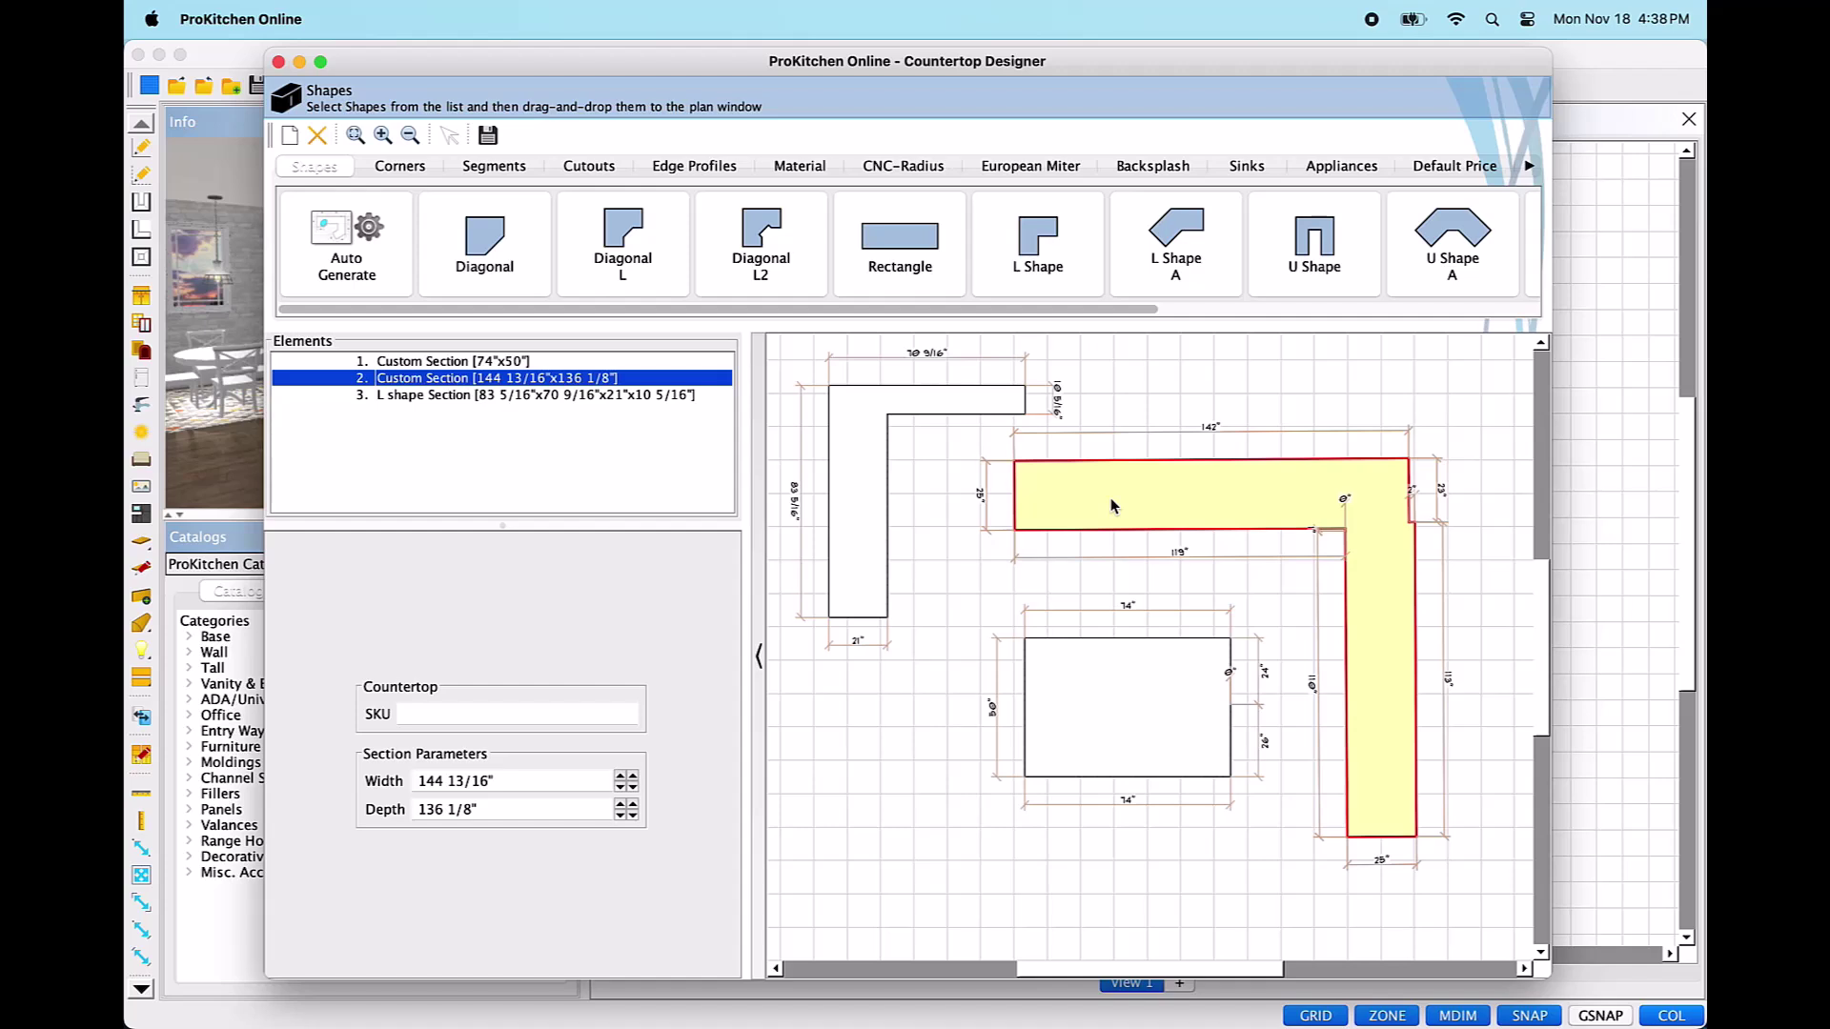
left_click(407, 362)
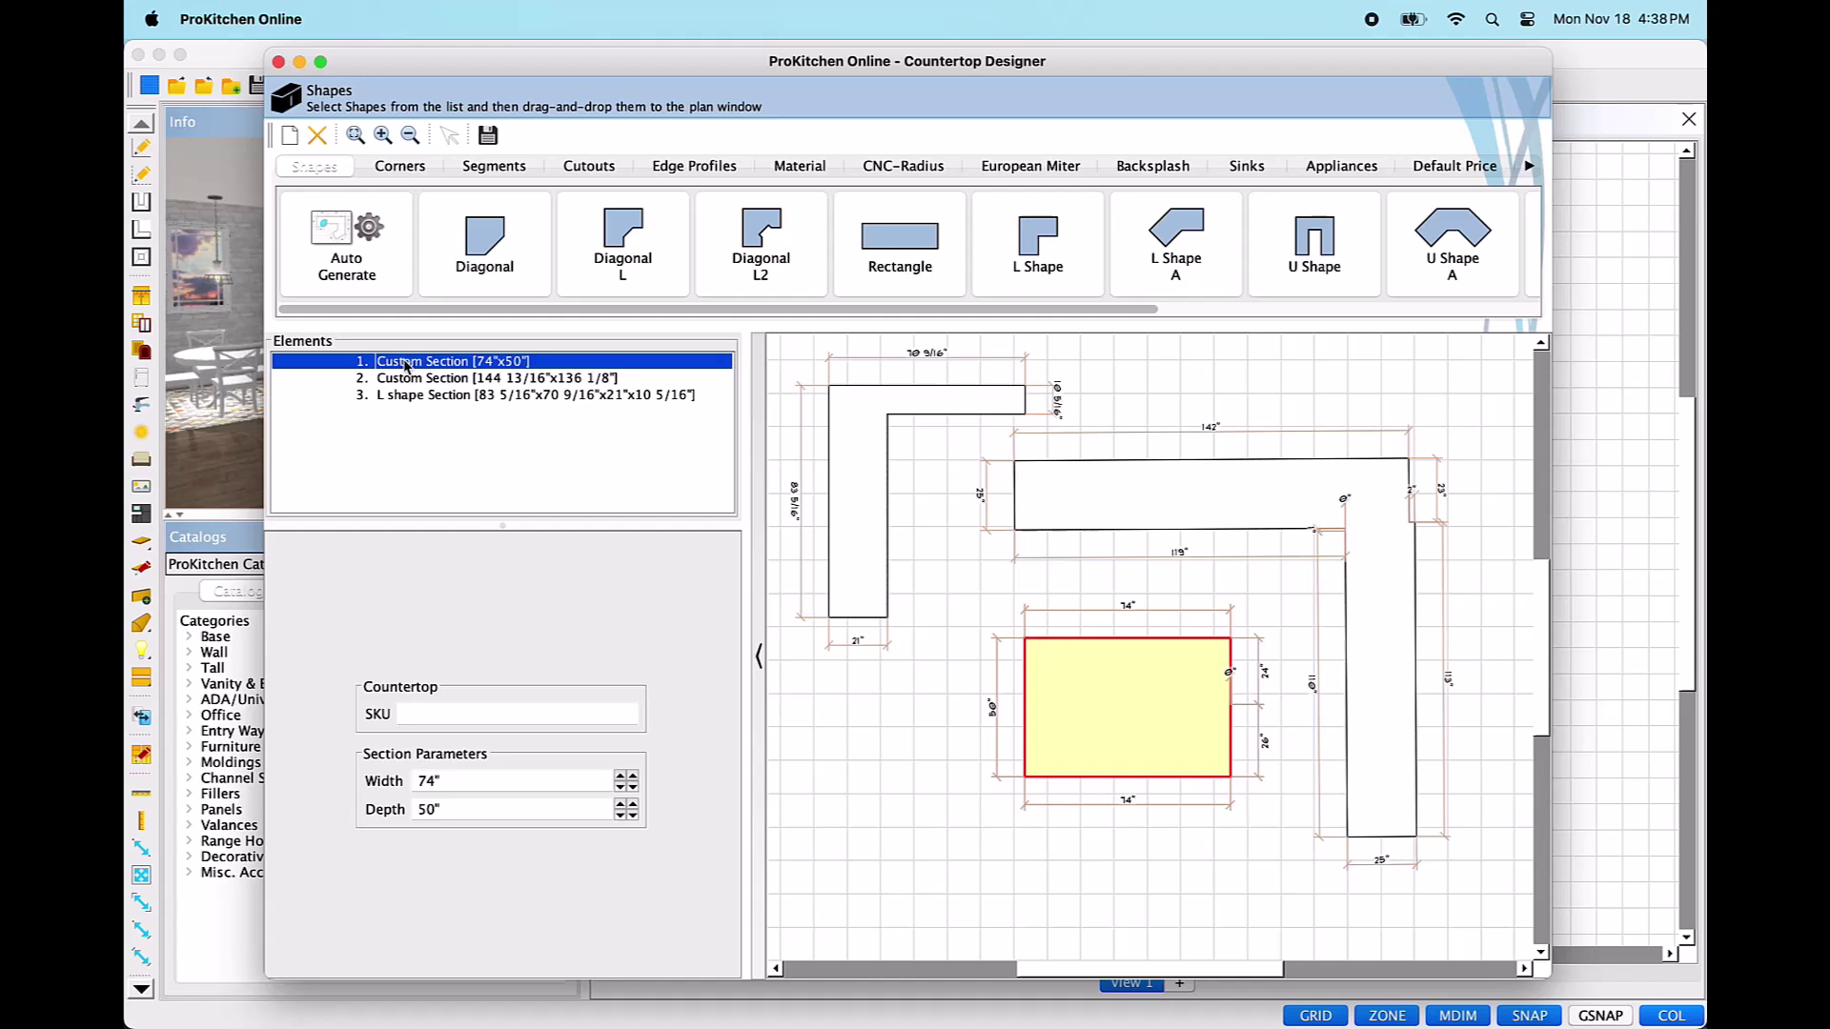
Place all the countertops on the kitchen plan and select the L-shaped bar top section around the island.
left_click(409, 378)
left_click(411, 396)
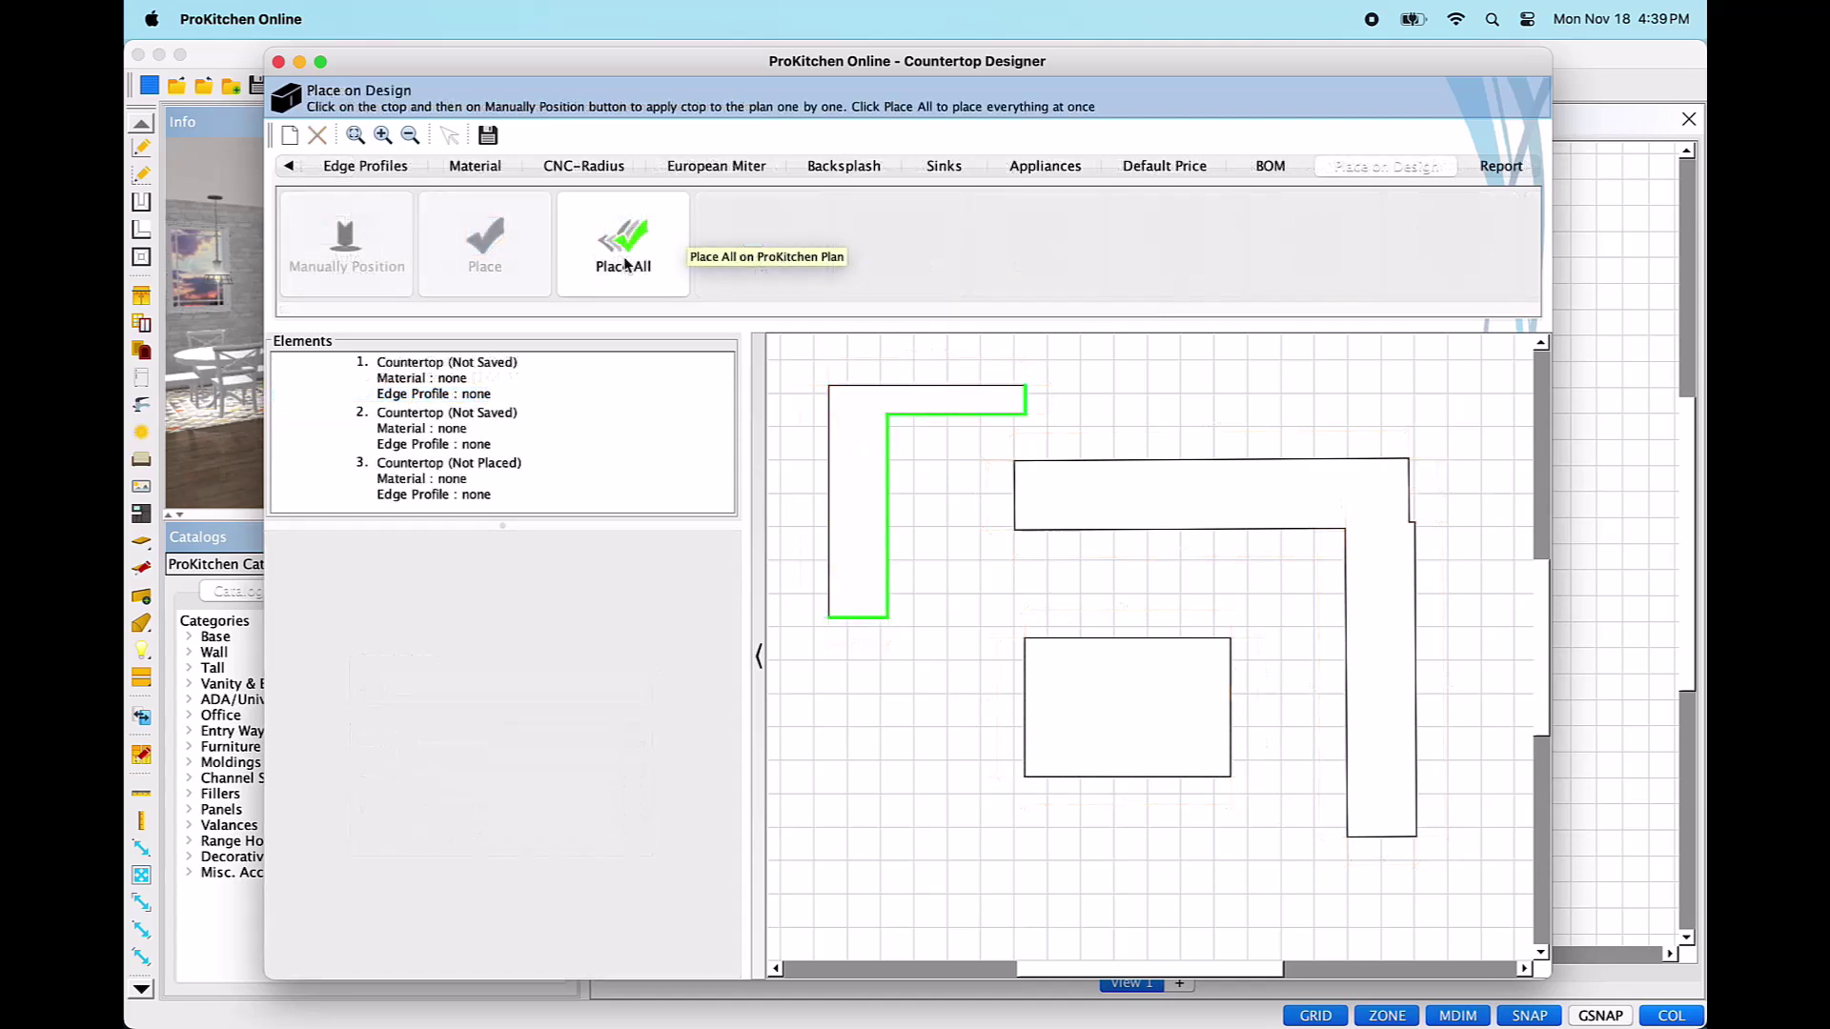
left_click(625, 265)
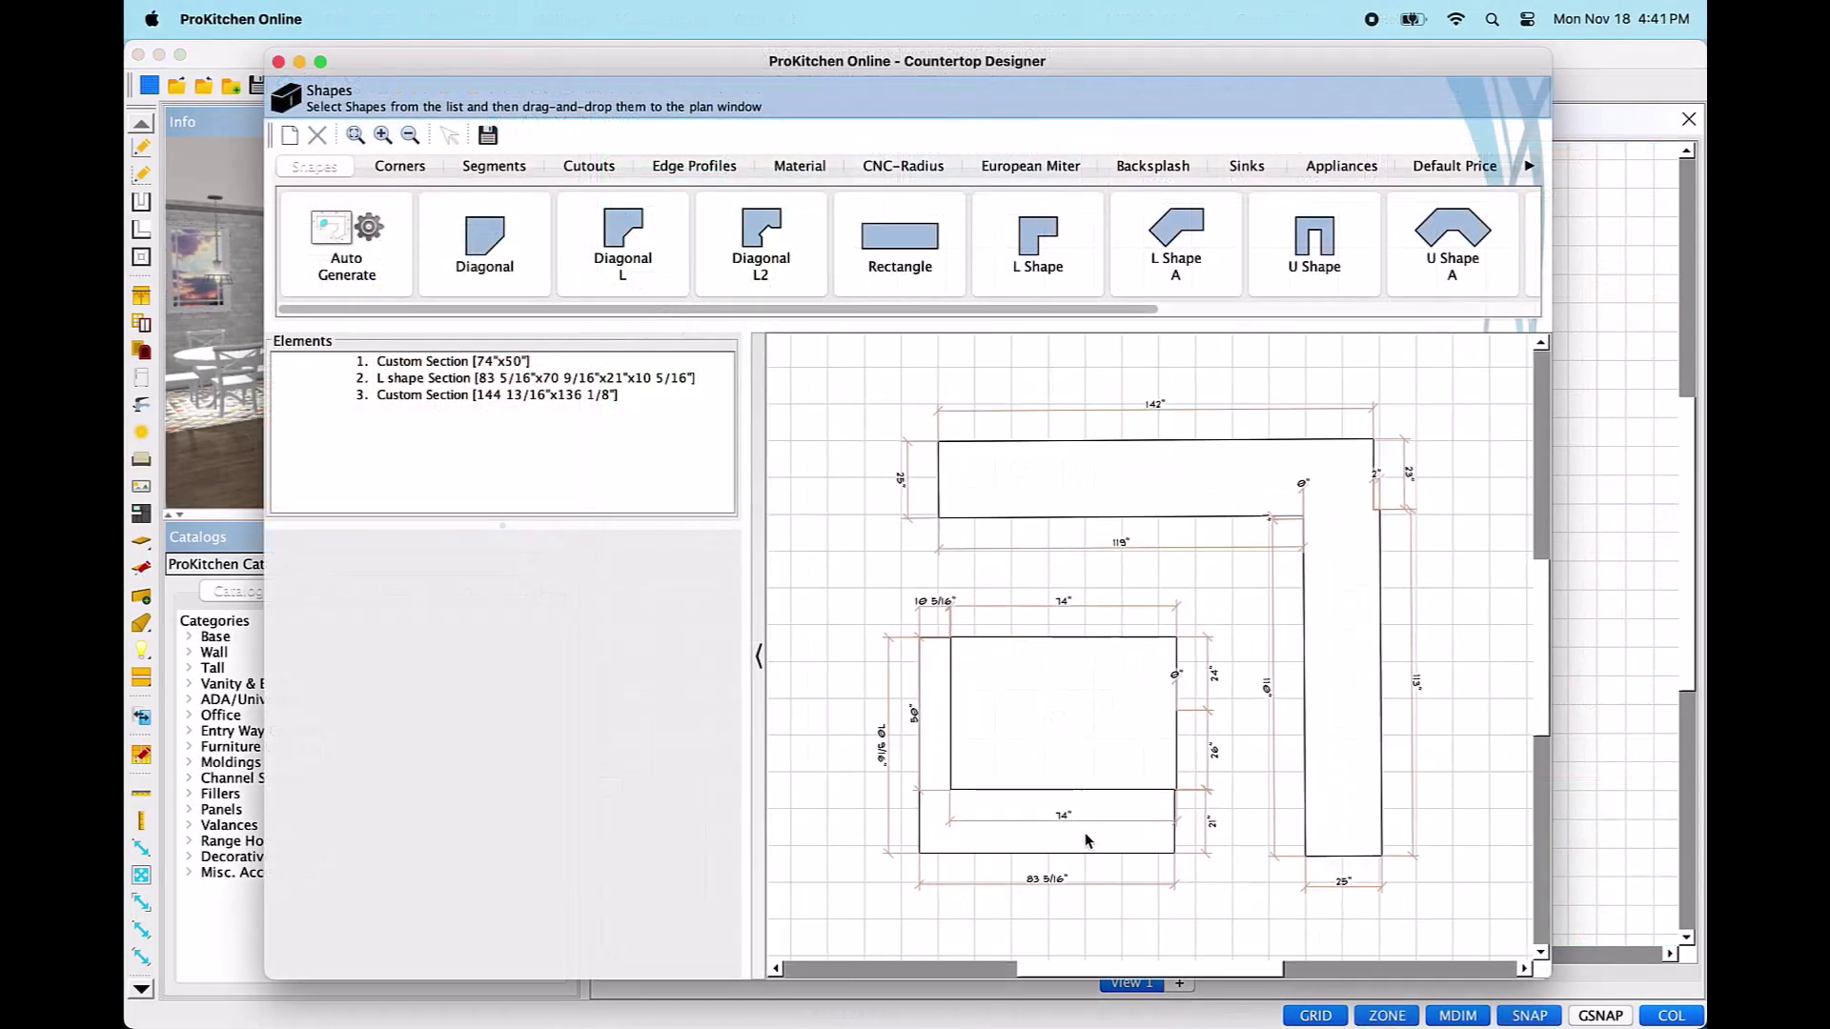
left_click(1085, 832)
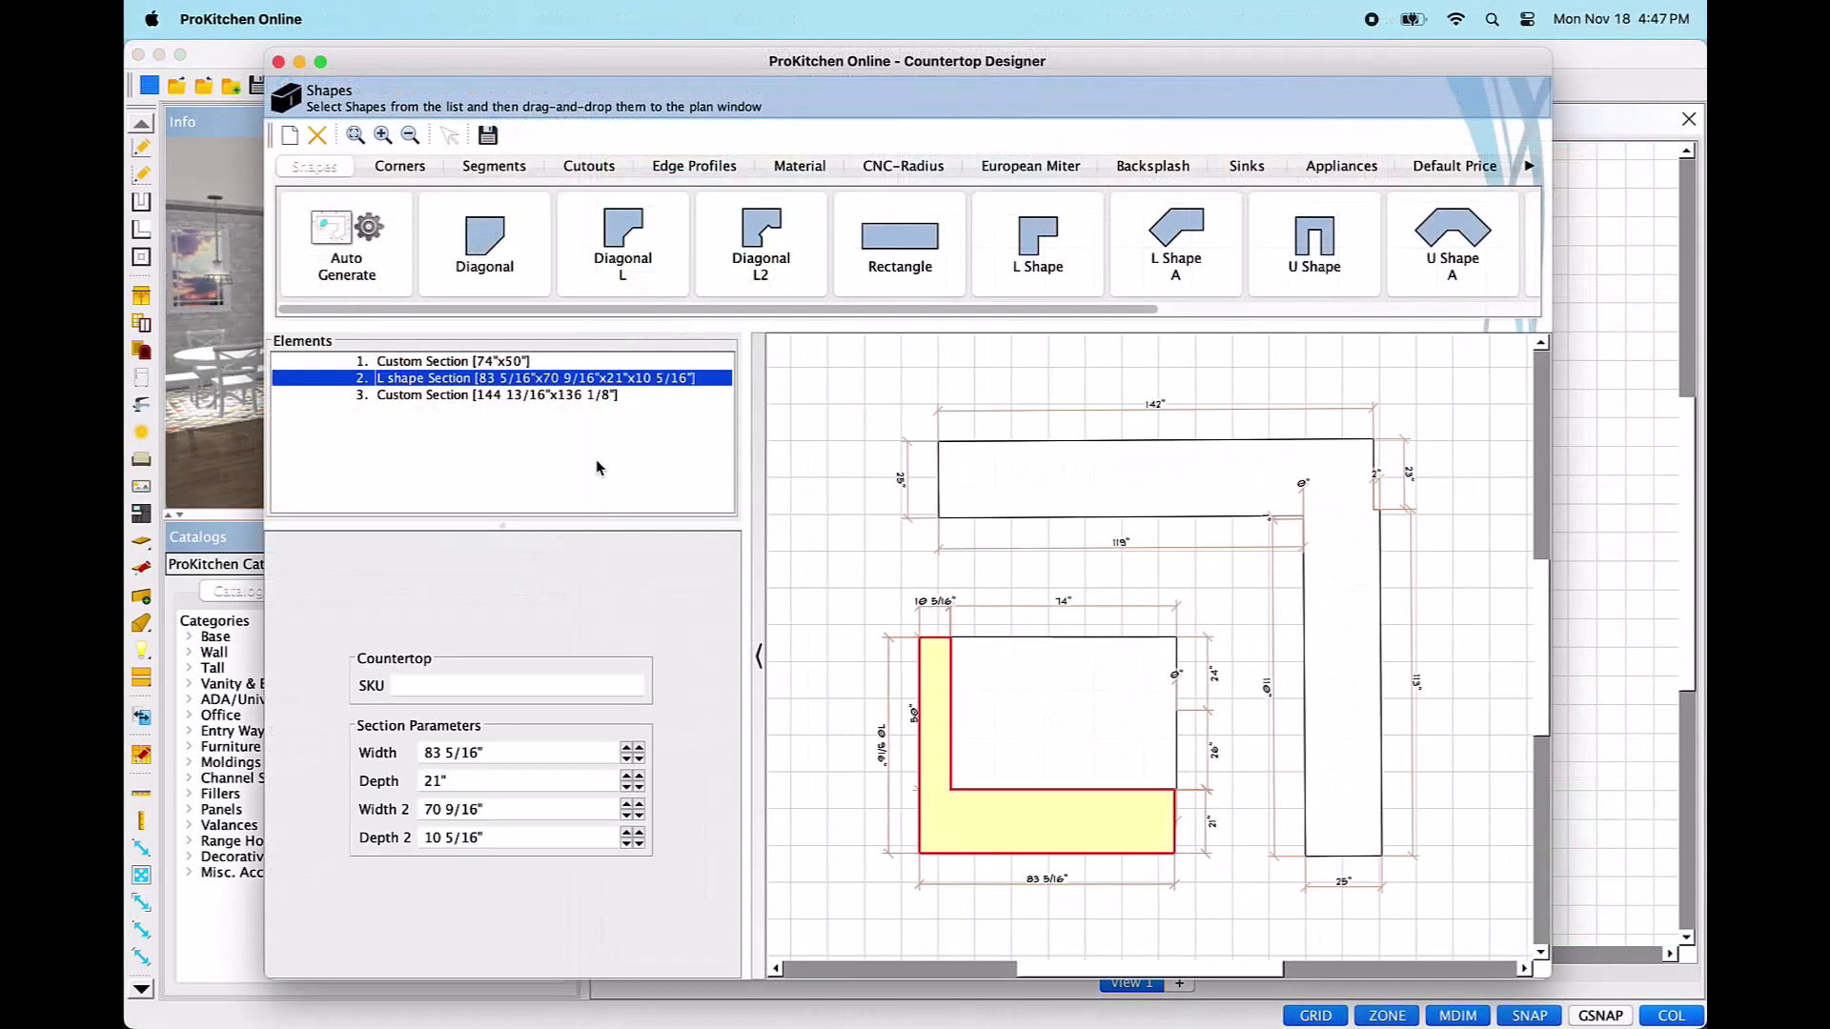
Choose the Outer Radius corner treatment and set its radius to 3 1/8".
left_click(401, 168)
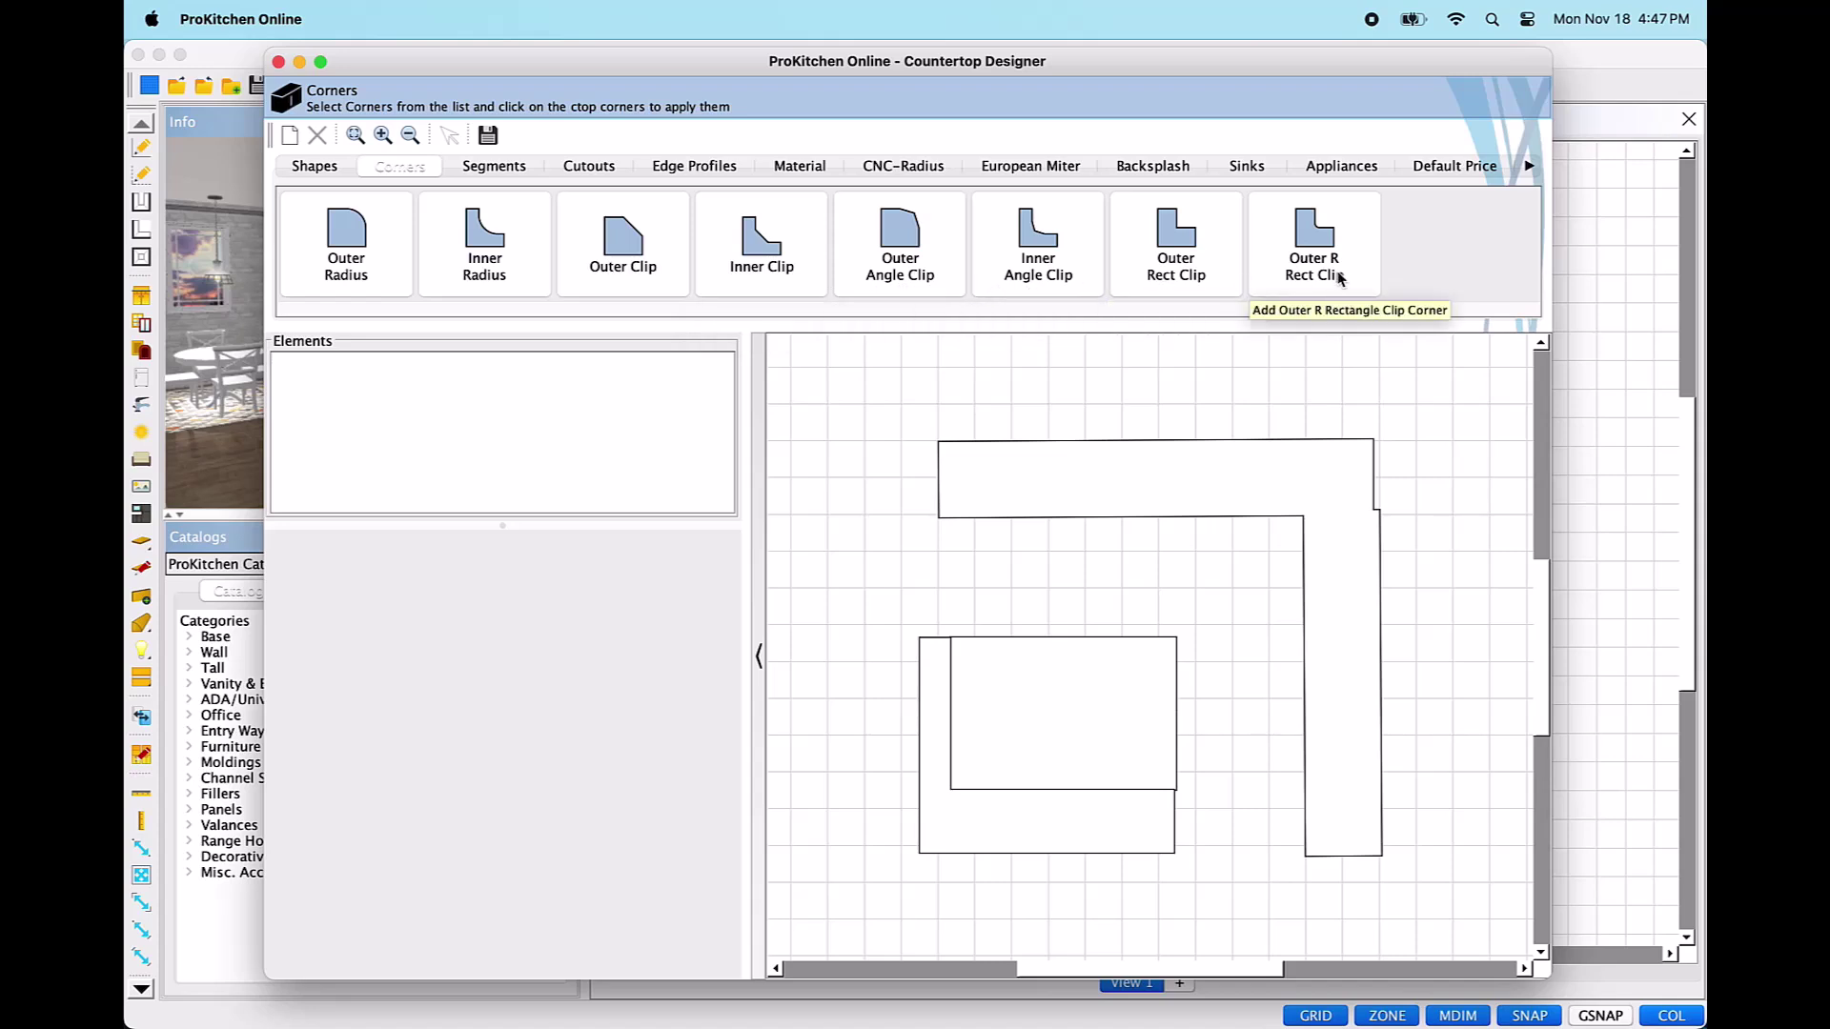
left_click(389, 254)
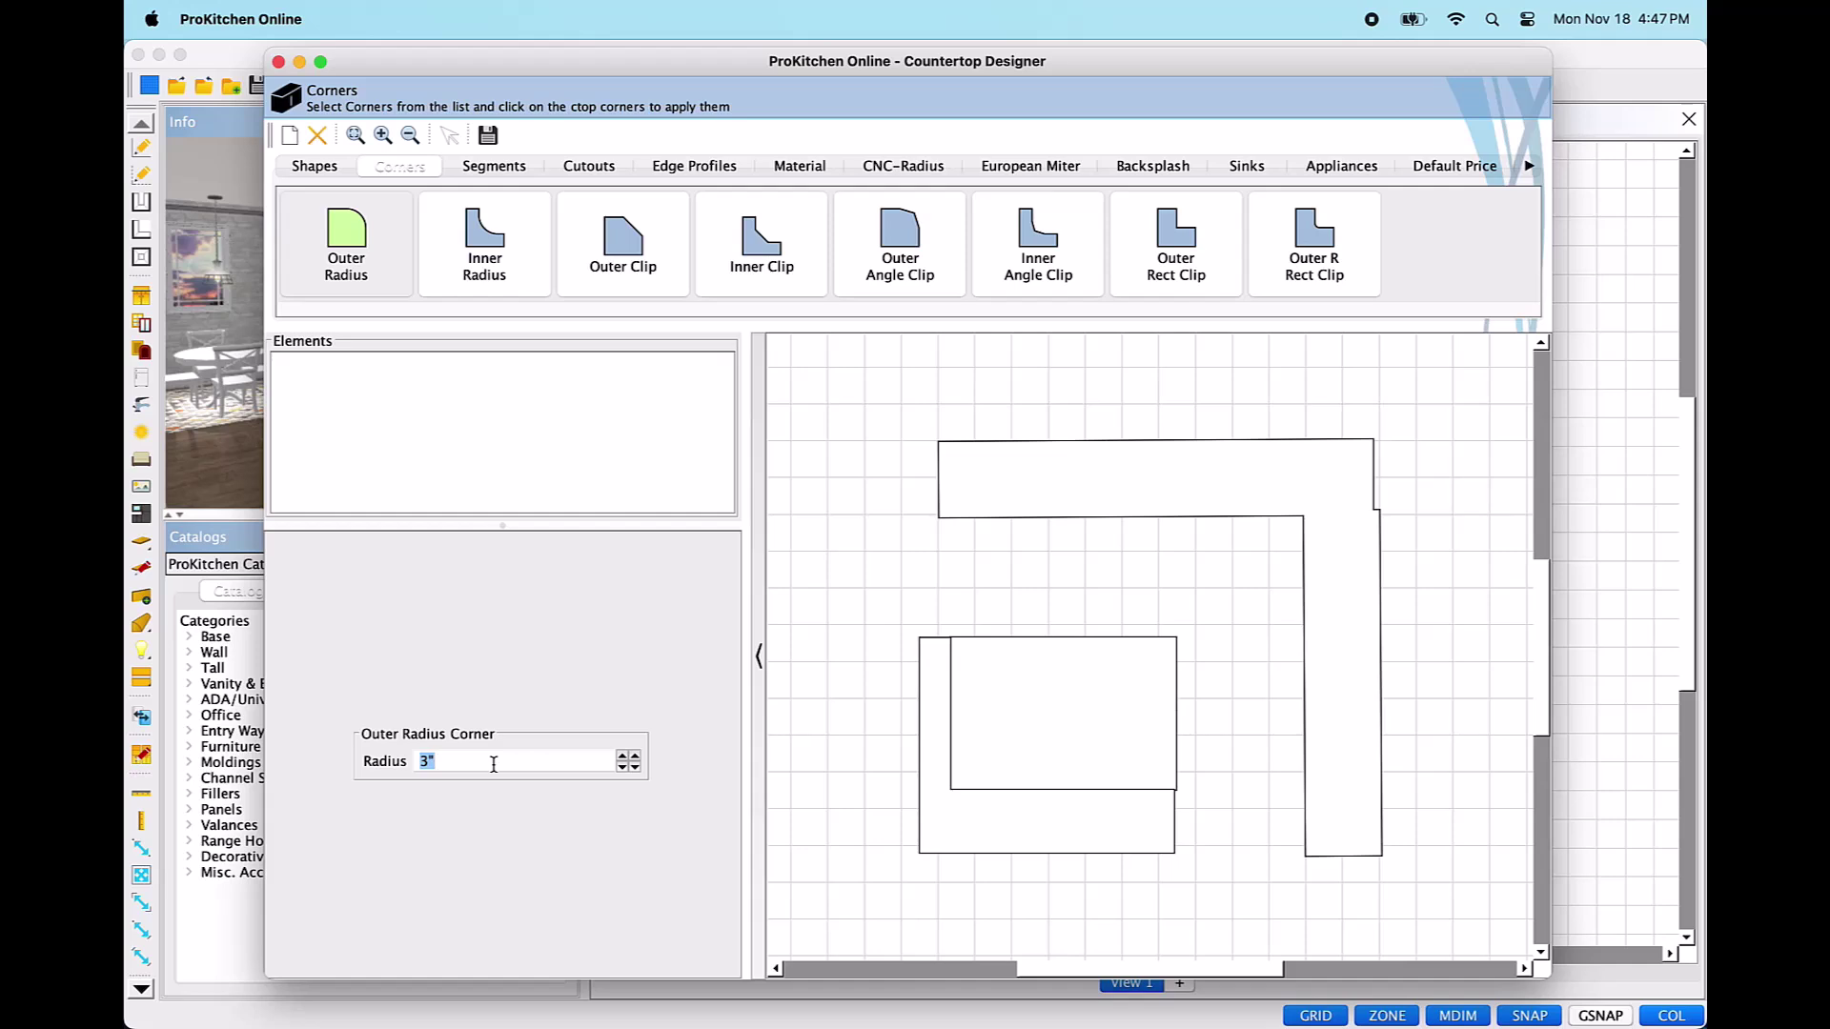
type("4")
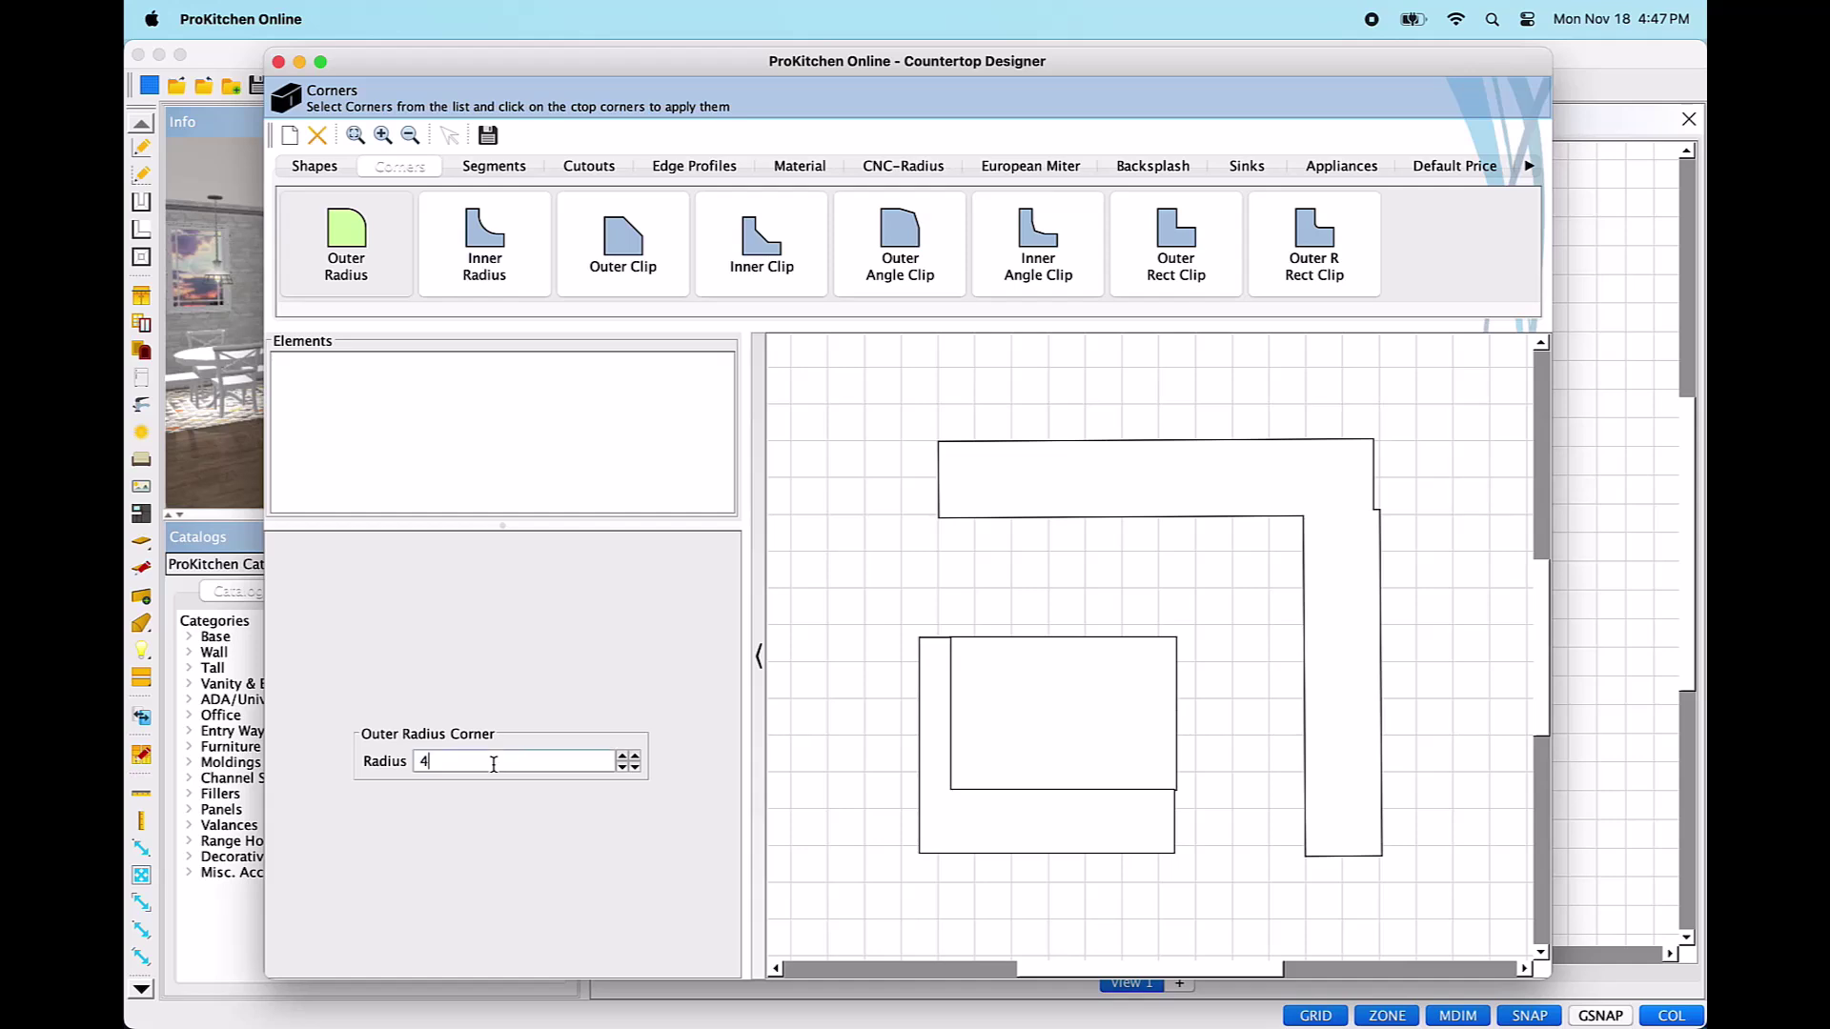
key("Return")
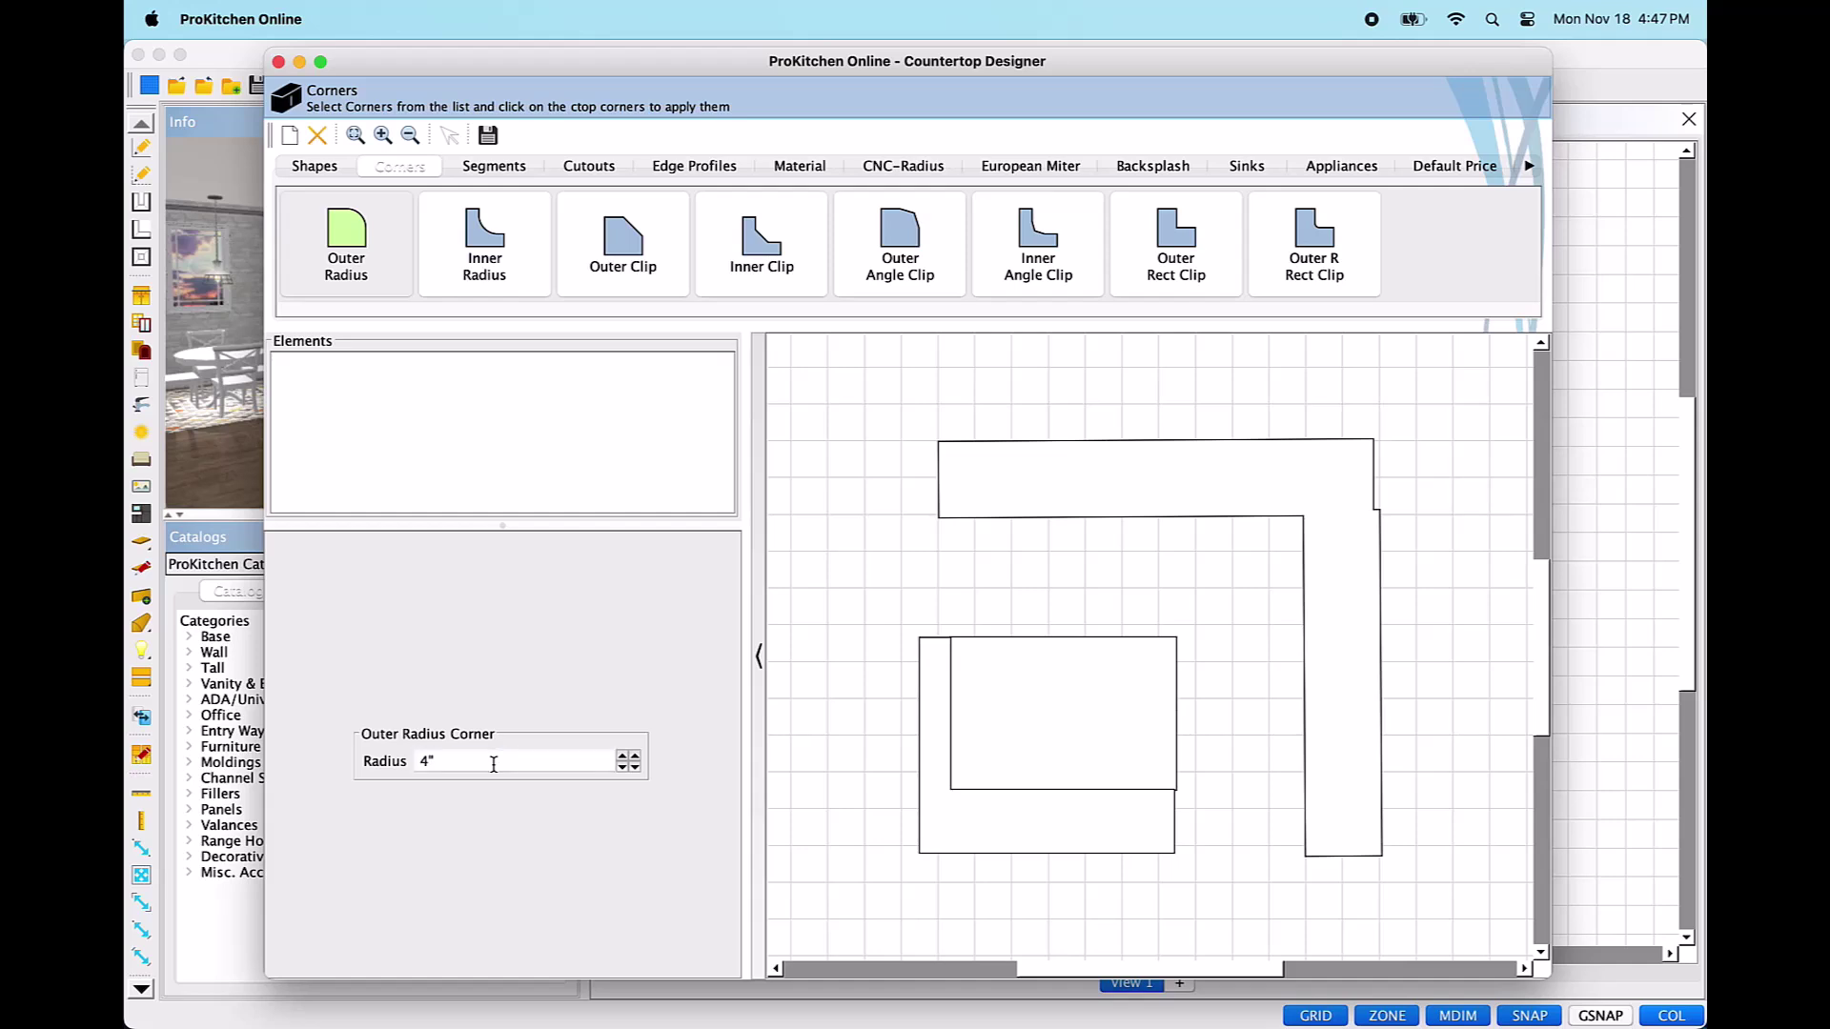
left_click(622, 759)
left_click(623, 768)
left_click(624, 768)
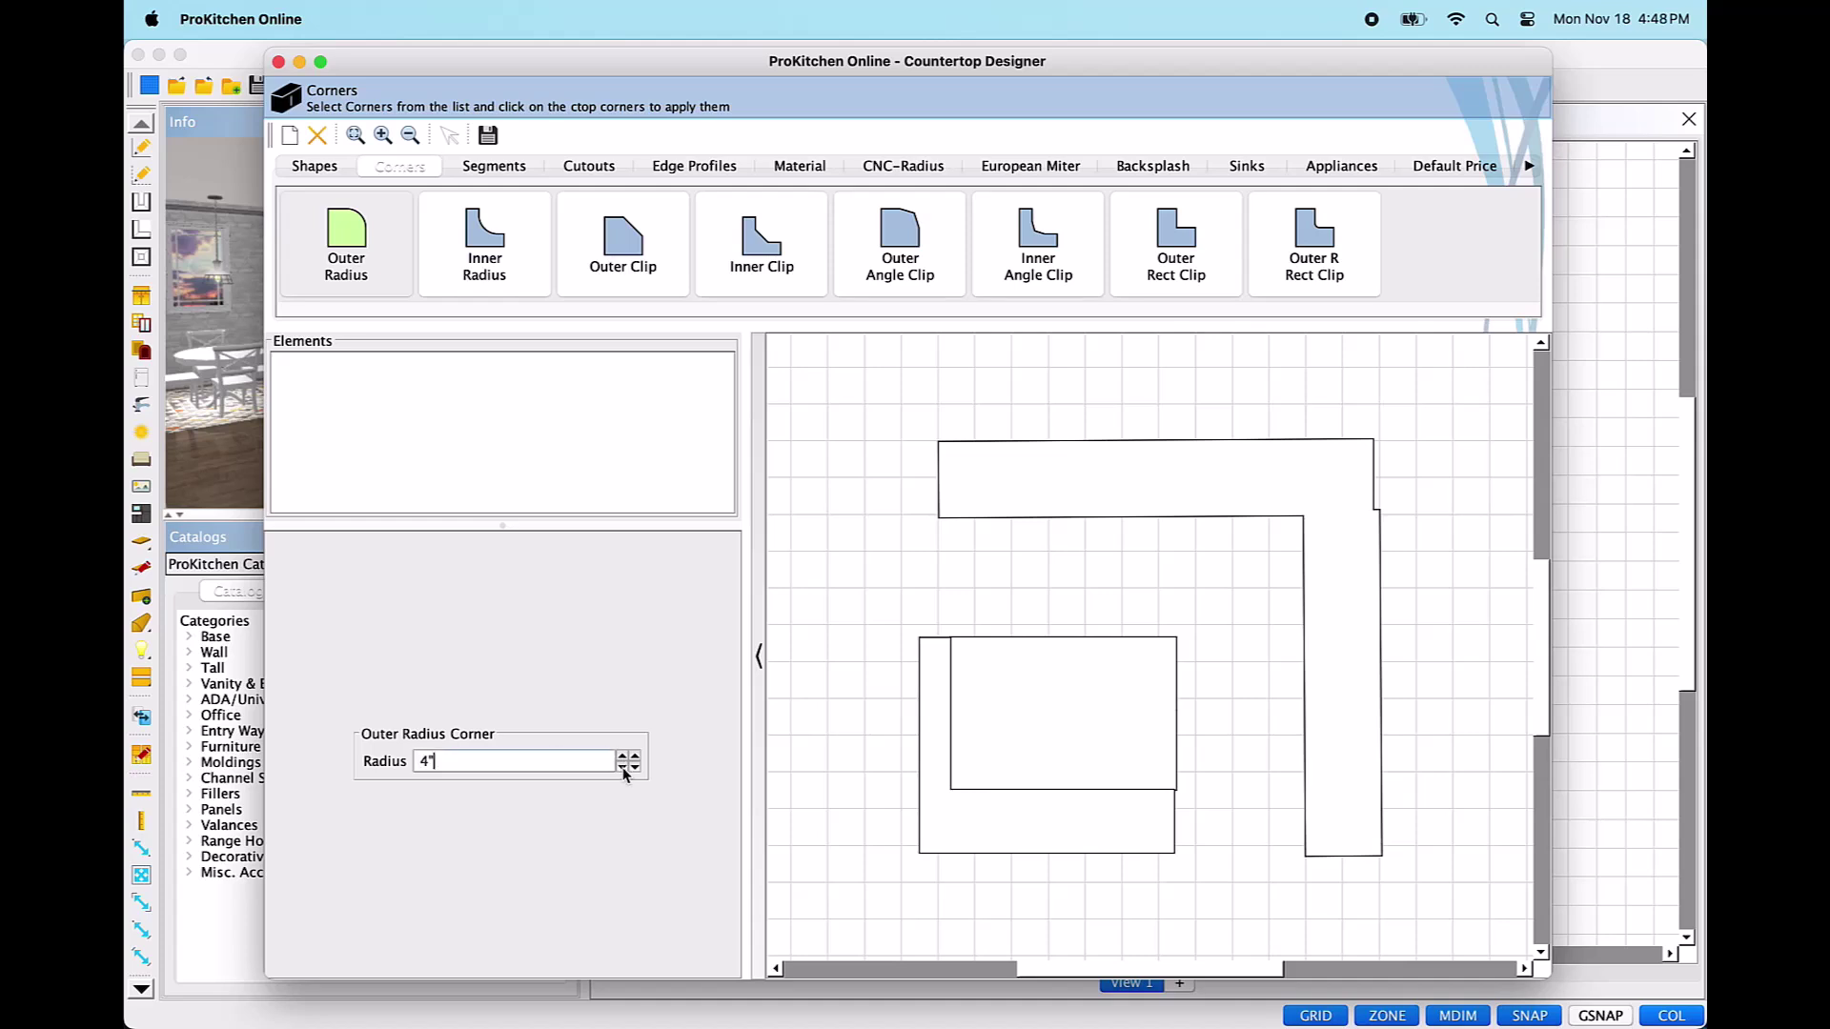
left_click(635, 760)
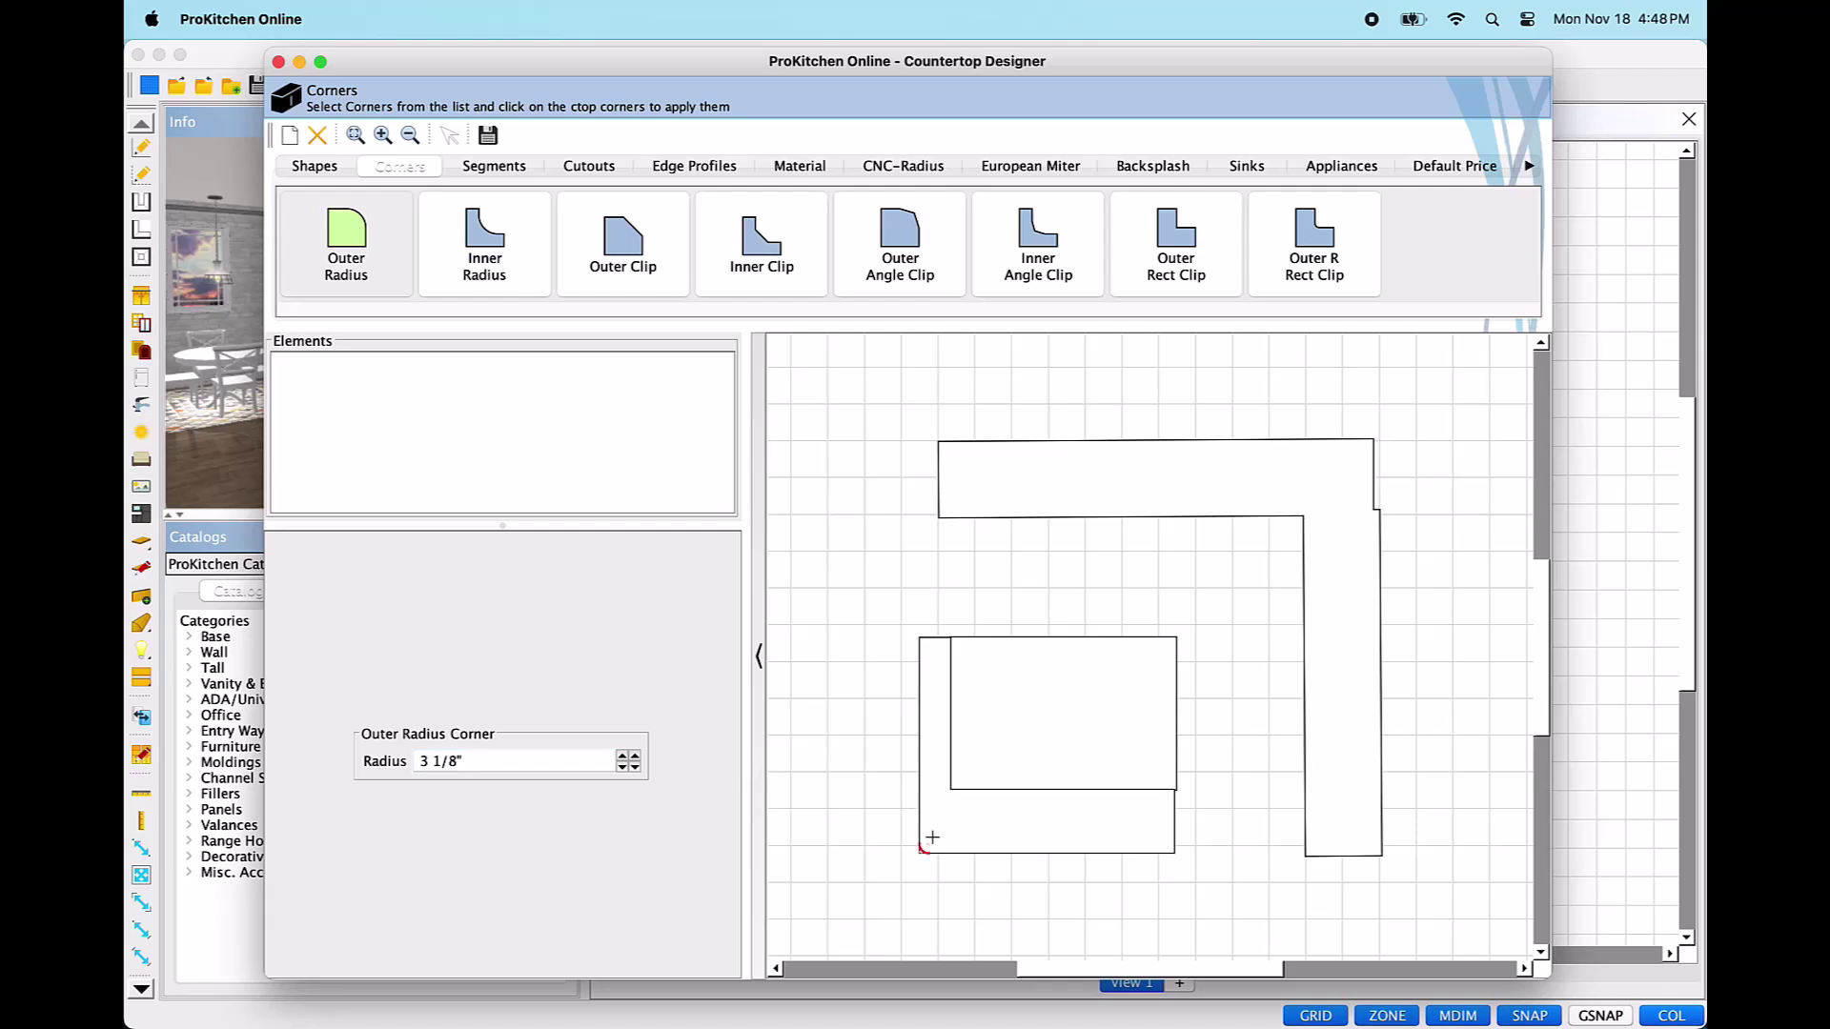
Round the bar top's outer corners, the island's upper-right corner and the front corners at both ends of the wall countertop.
scroll(932, 837, "up", 2)
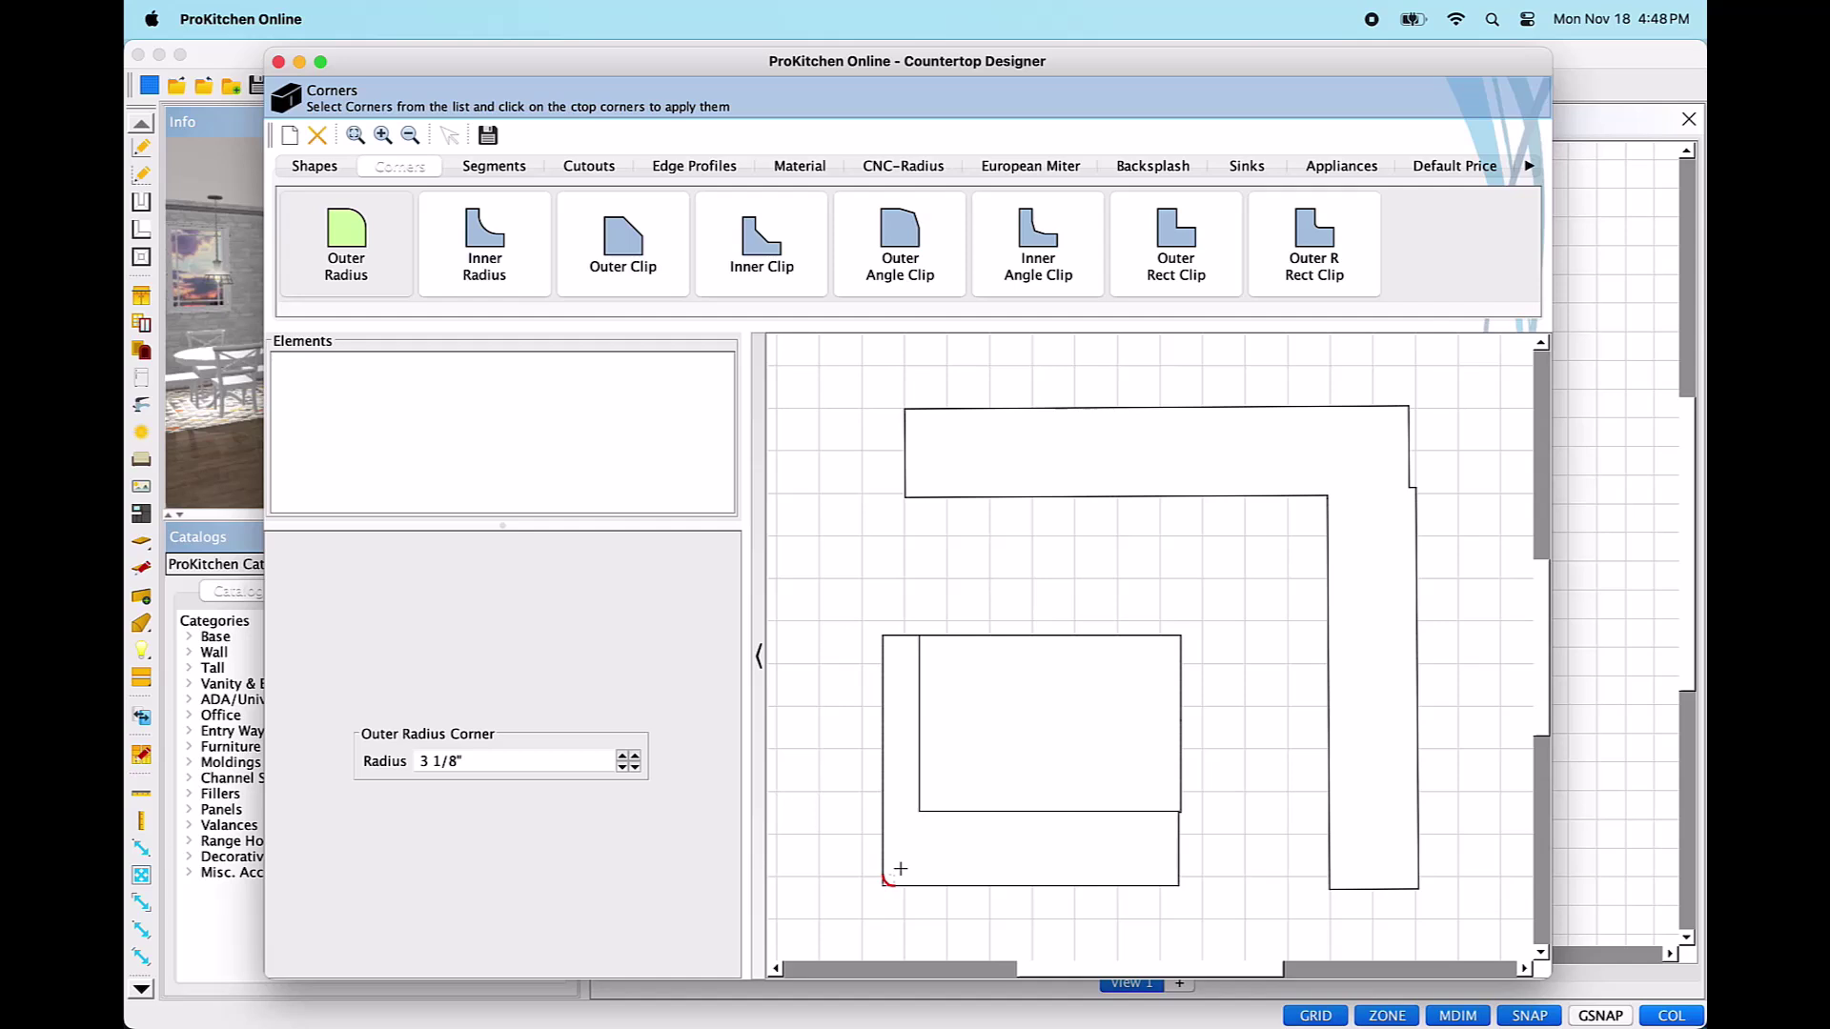
left_click(900, 869)
left_click(893, 644)
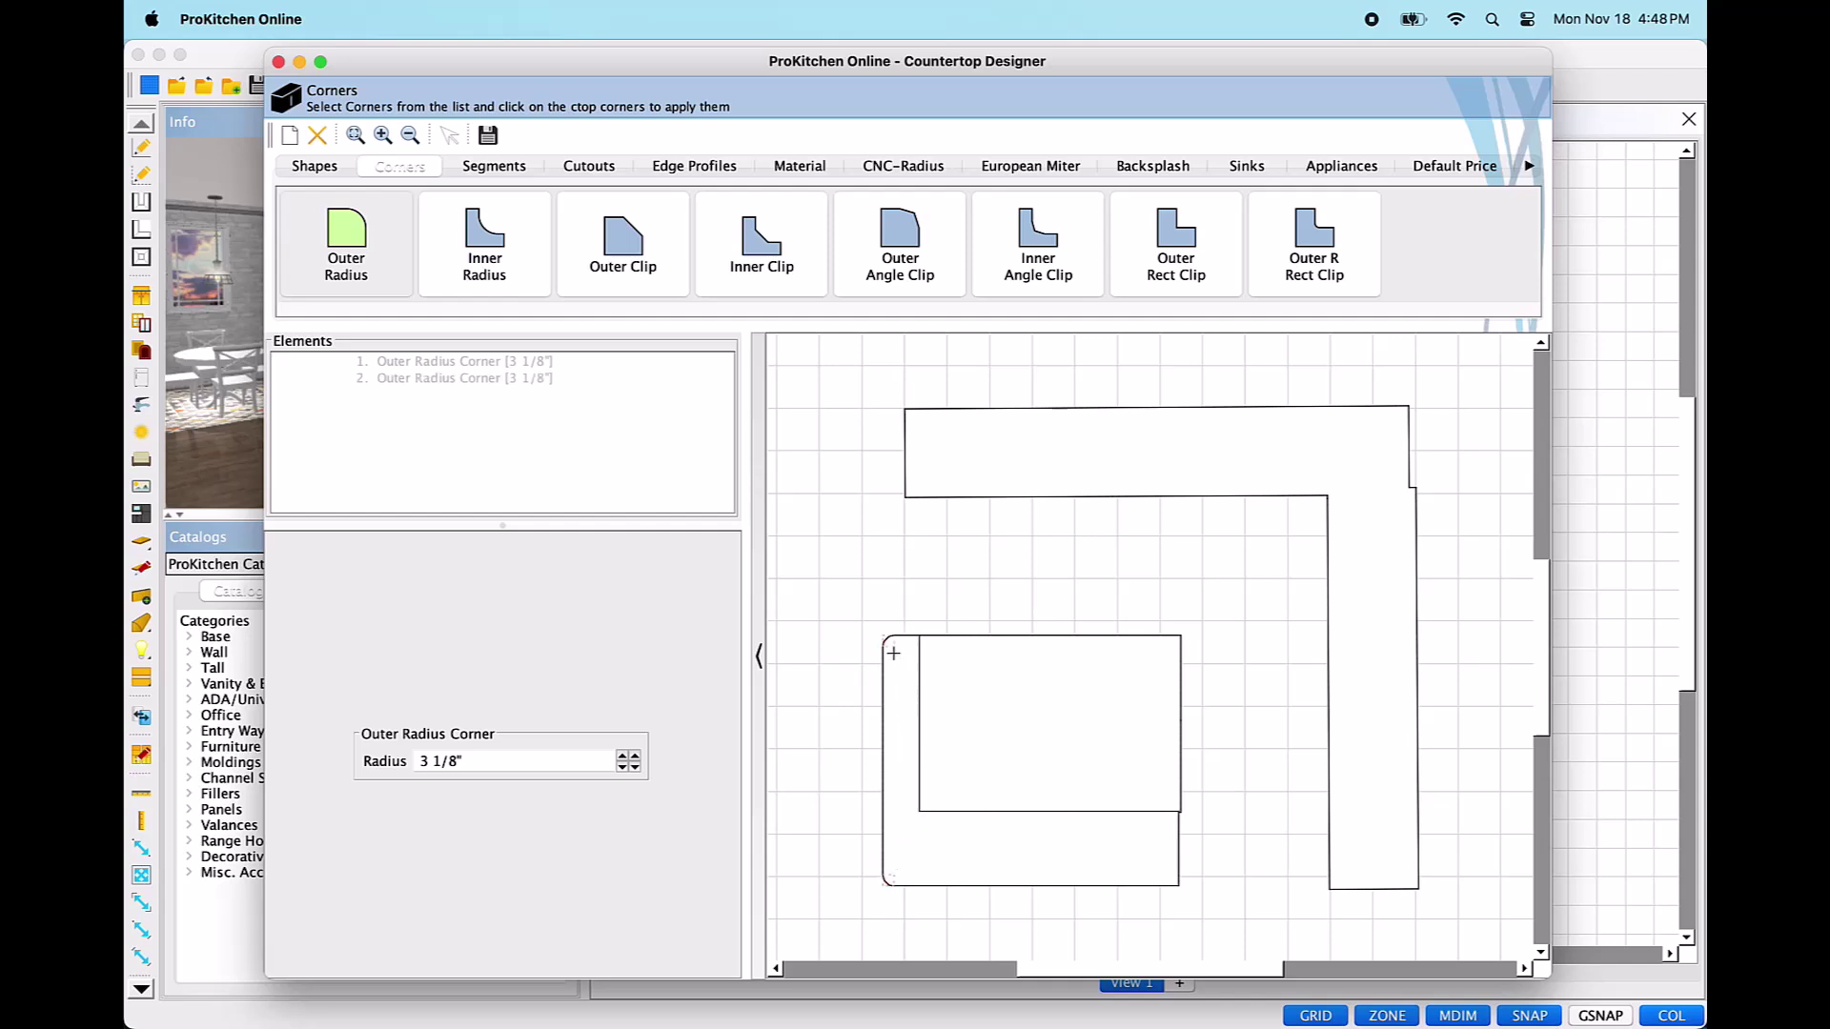
left_click(1171, 877)
left_click(1176, 640)
left_click(908, 493)
left_click(1339, 882)
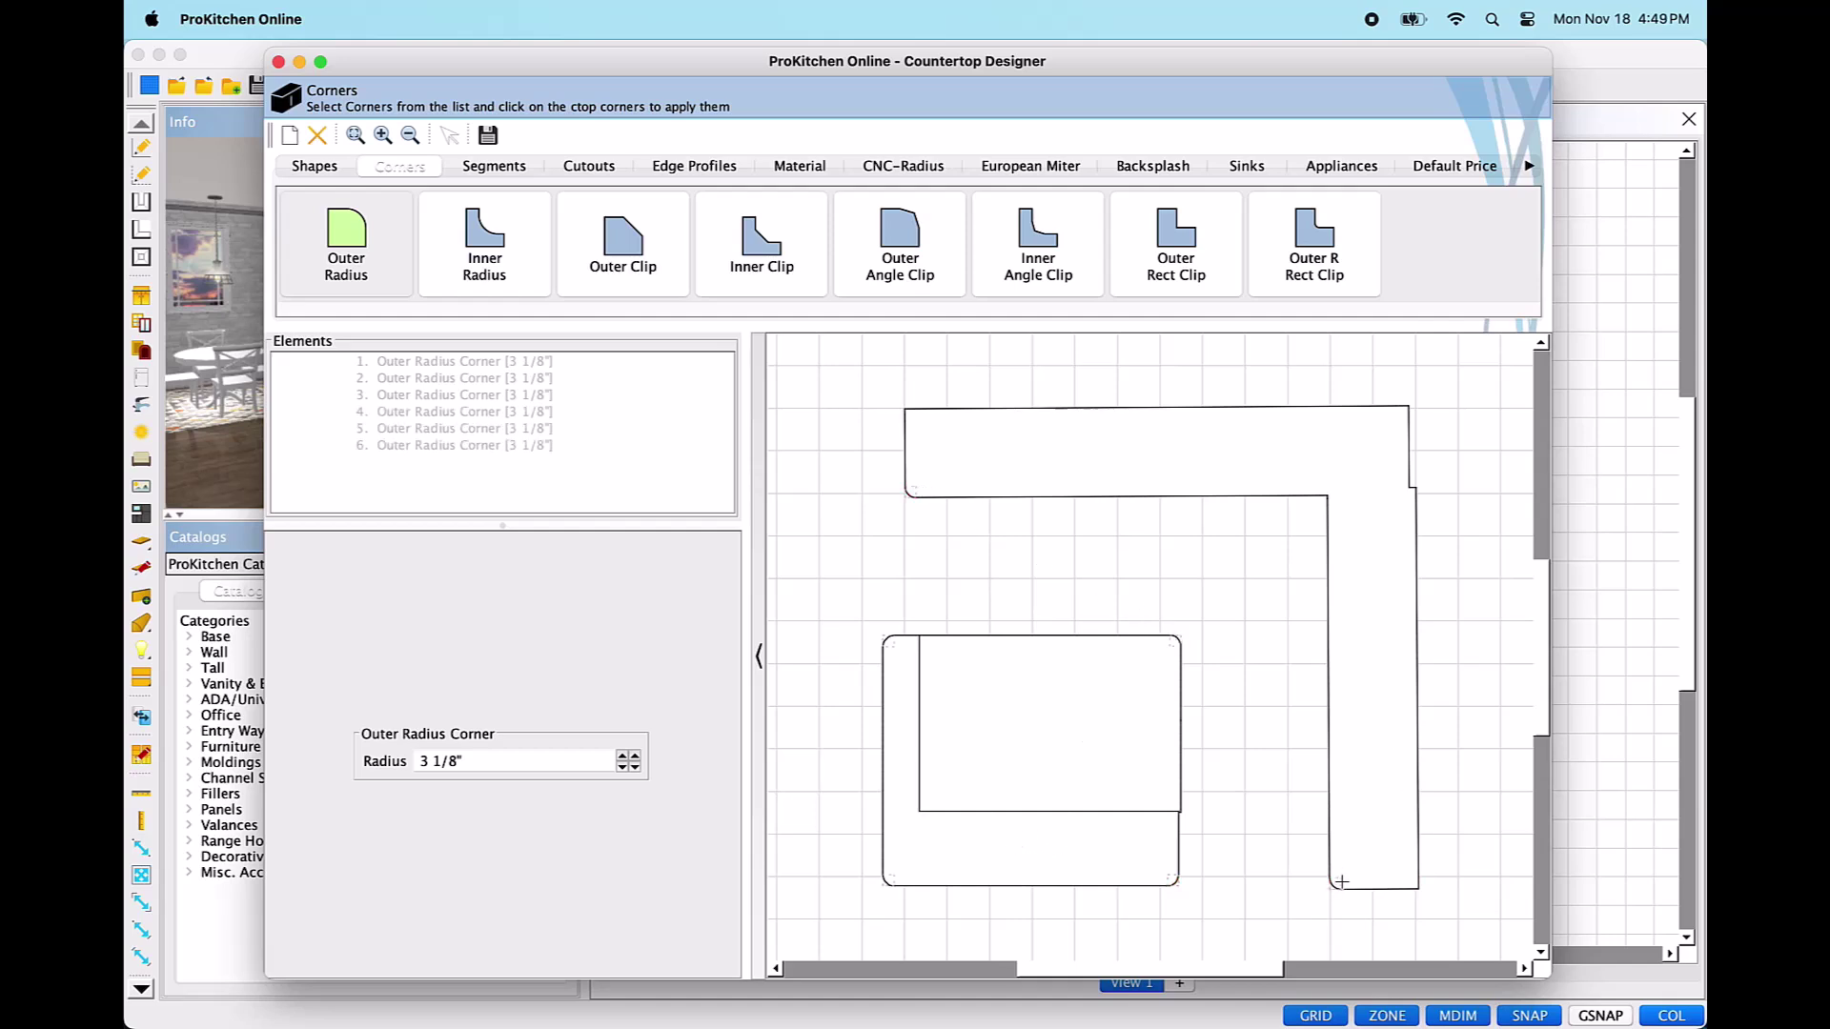
Apply a 3 1/8" Inner Radius corner where the bar top's two legs meet at the island, and finish placing corners.
left_click(495, 255)
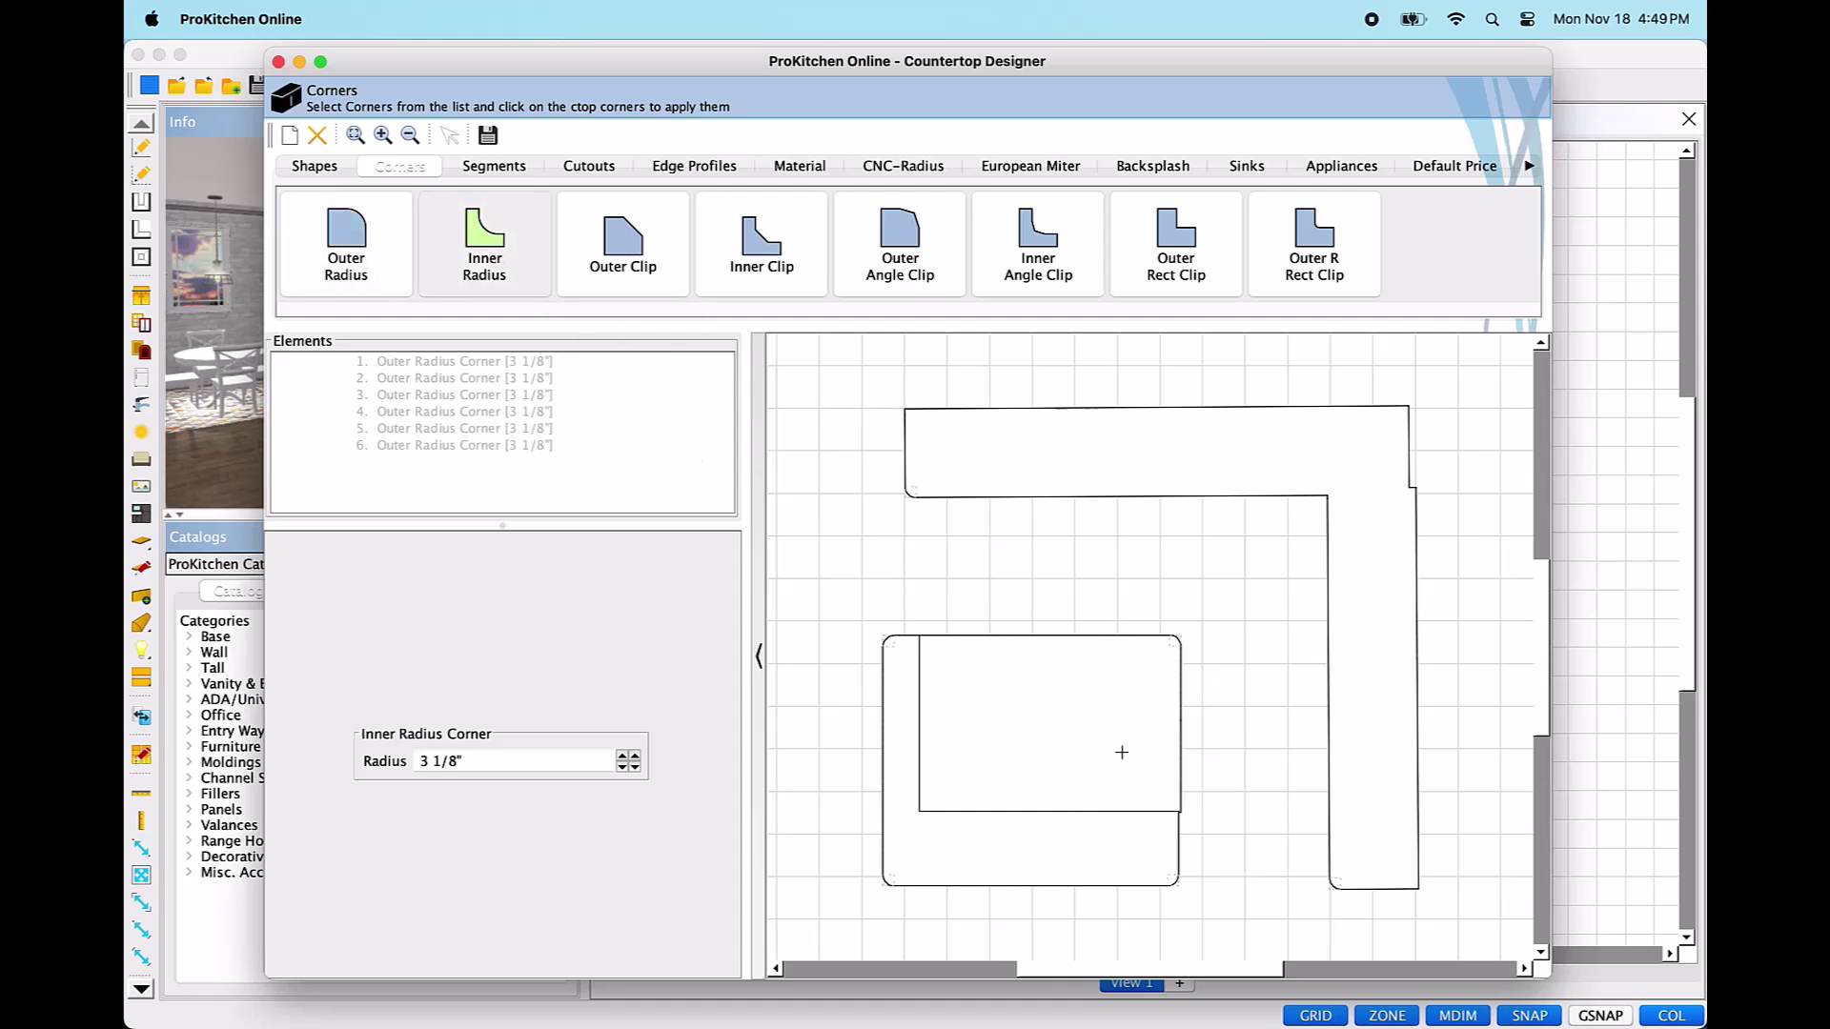
left_click(921, 809)
left_click(451, 136)
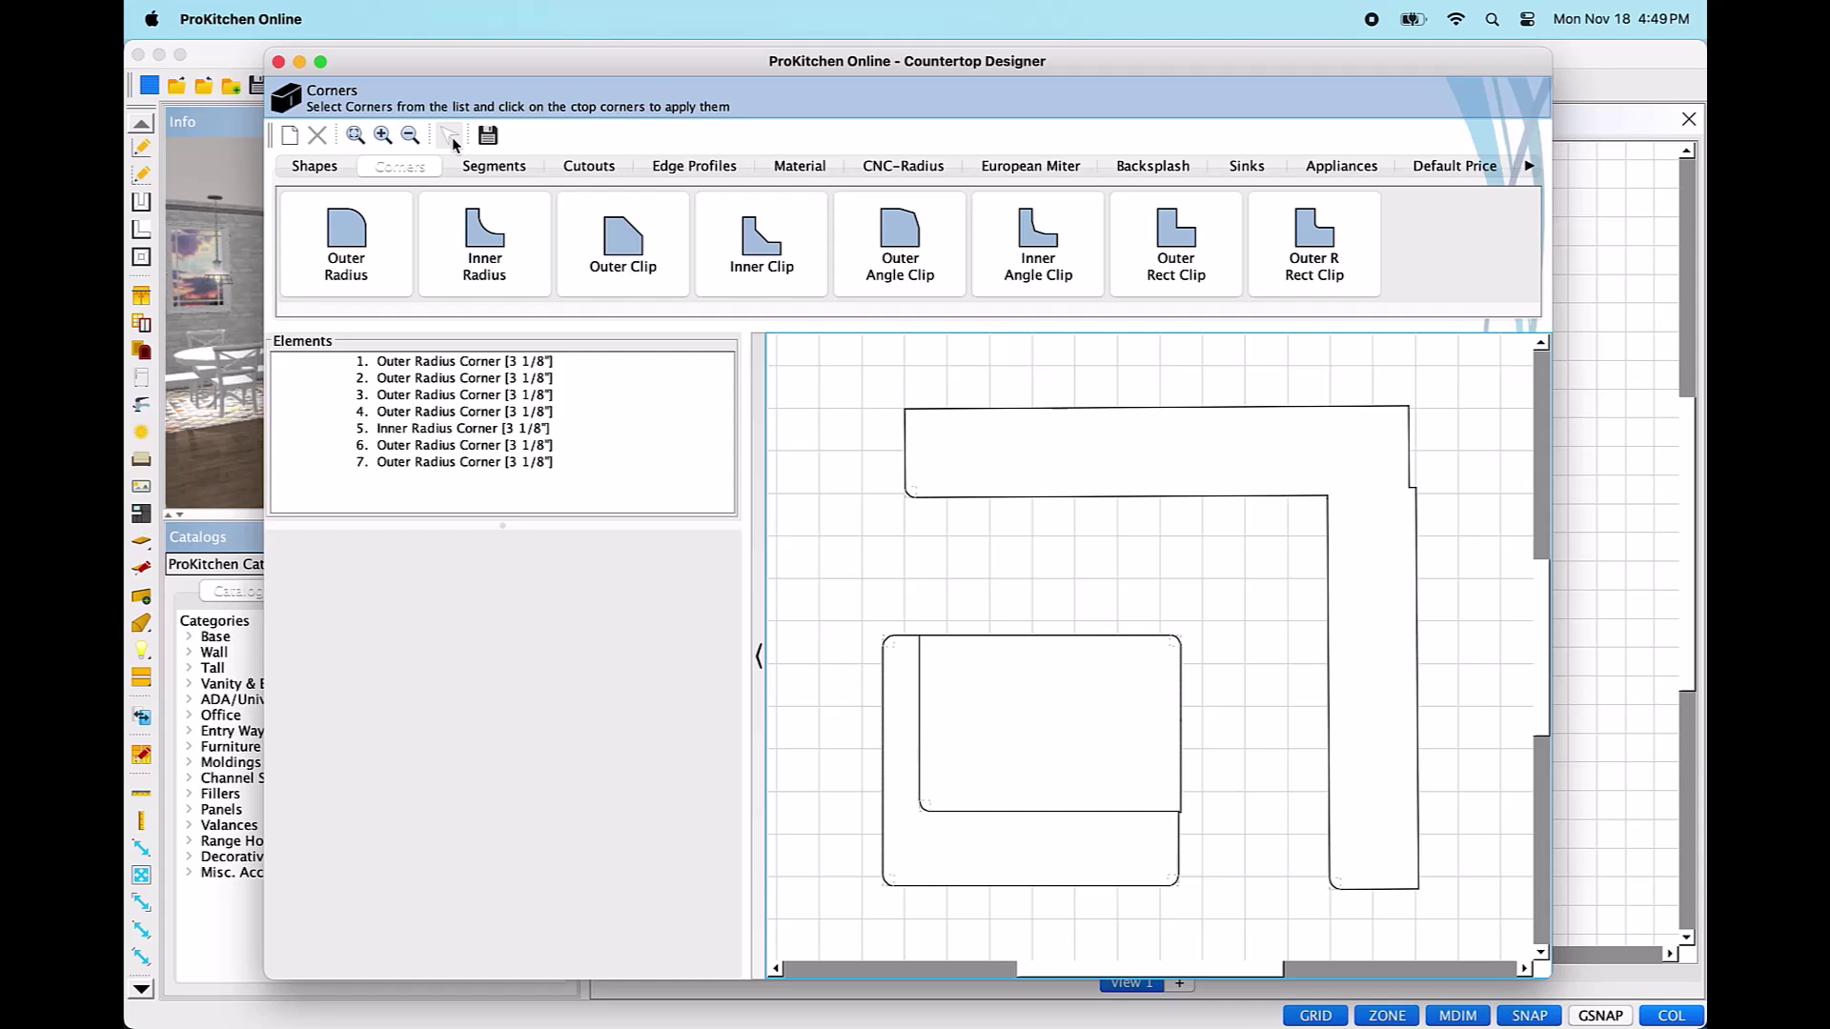
Select the bar top's lower-left and lower-right rounded corners to inspect their radius parameters.
left_click(414, 379)
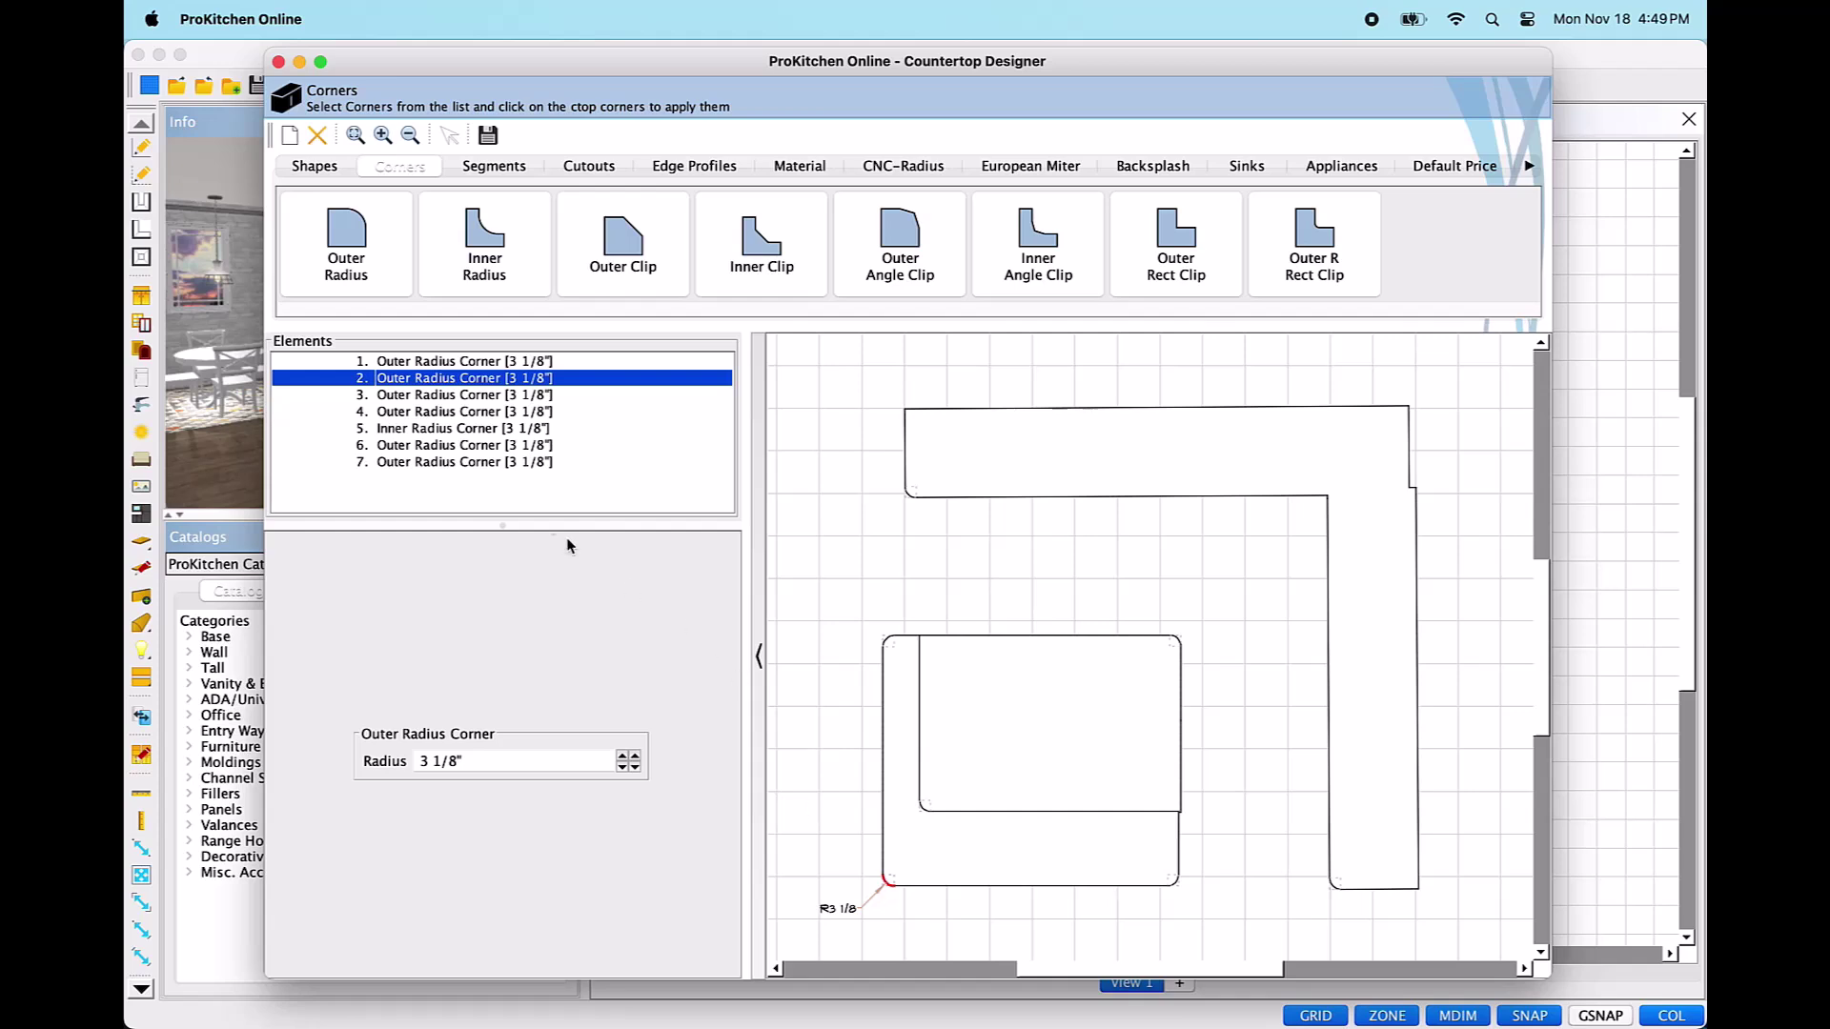
left_click(476, 413)
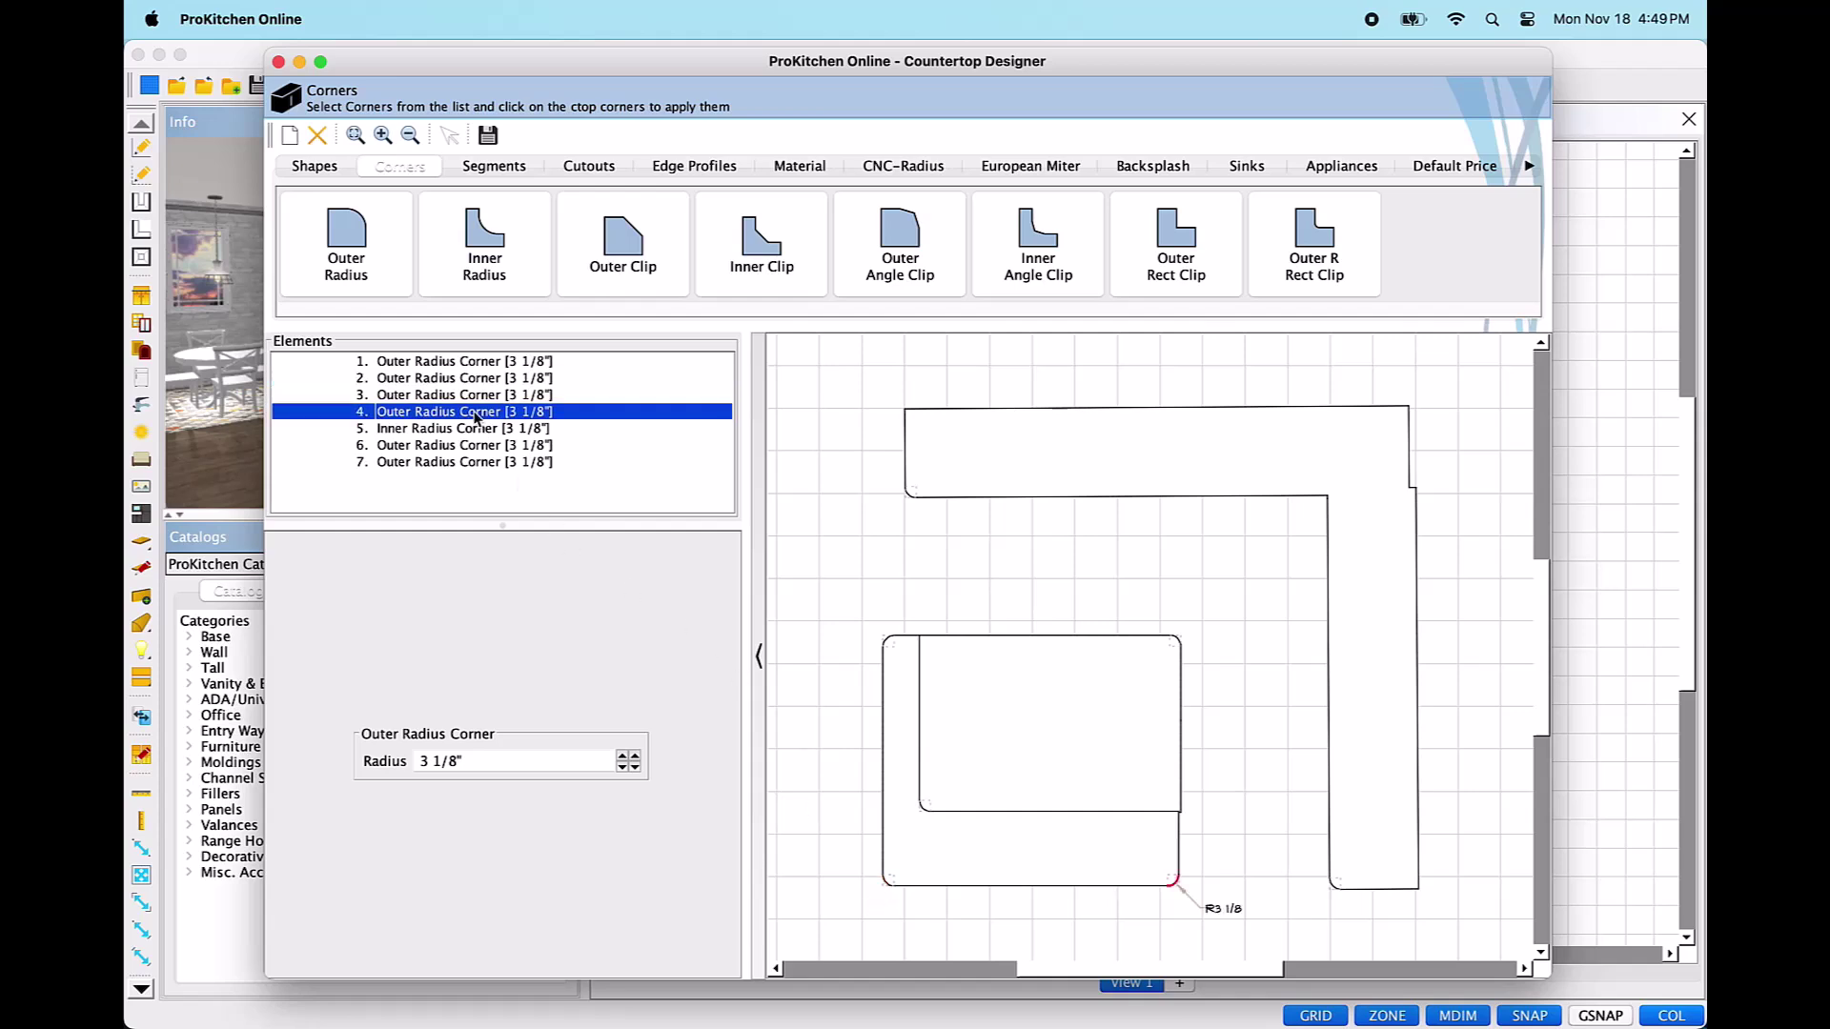
left_click(886, 889)
left_click(886, 889)
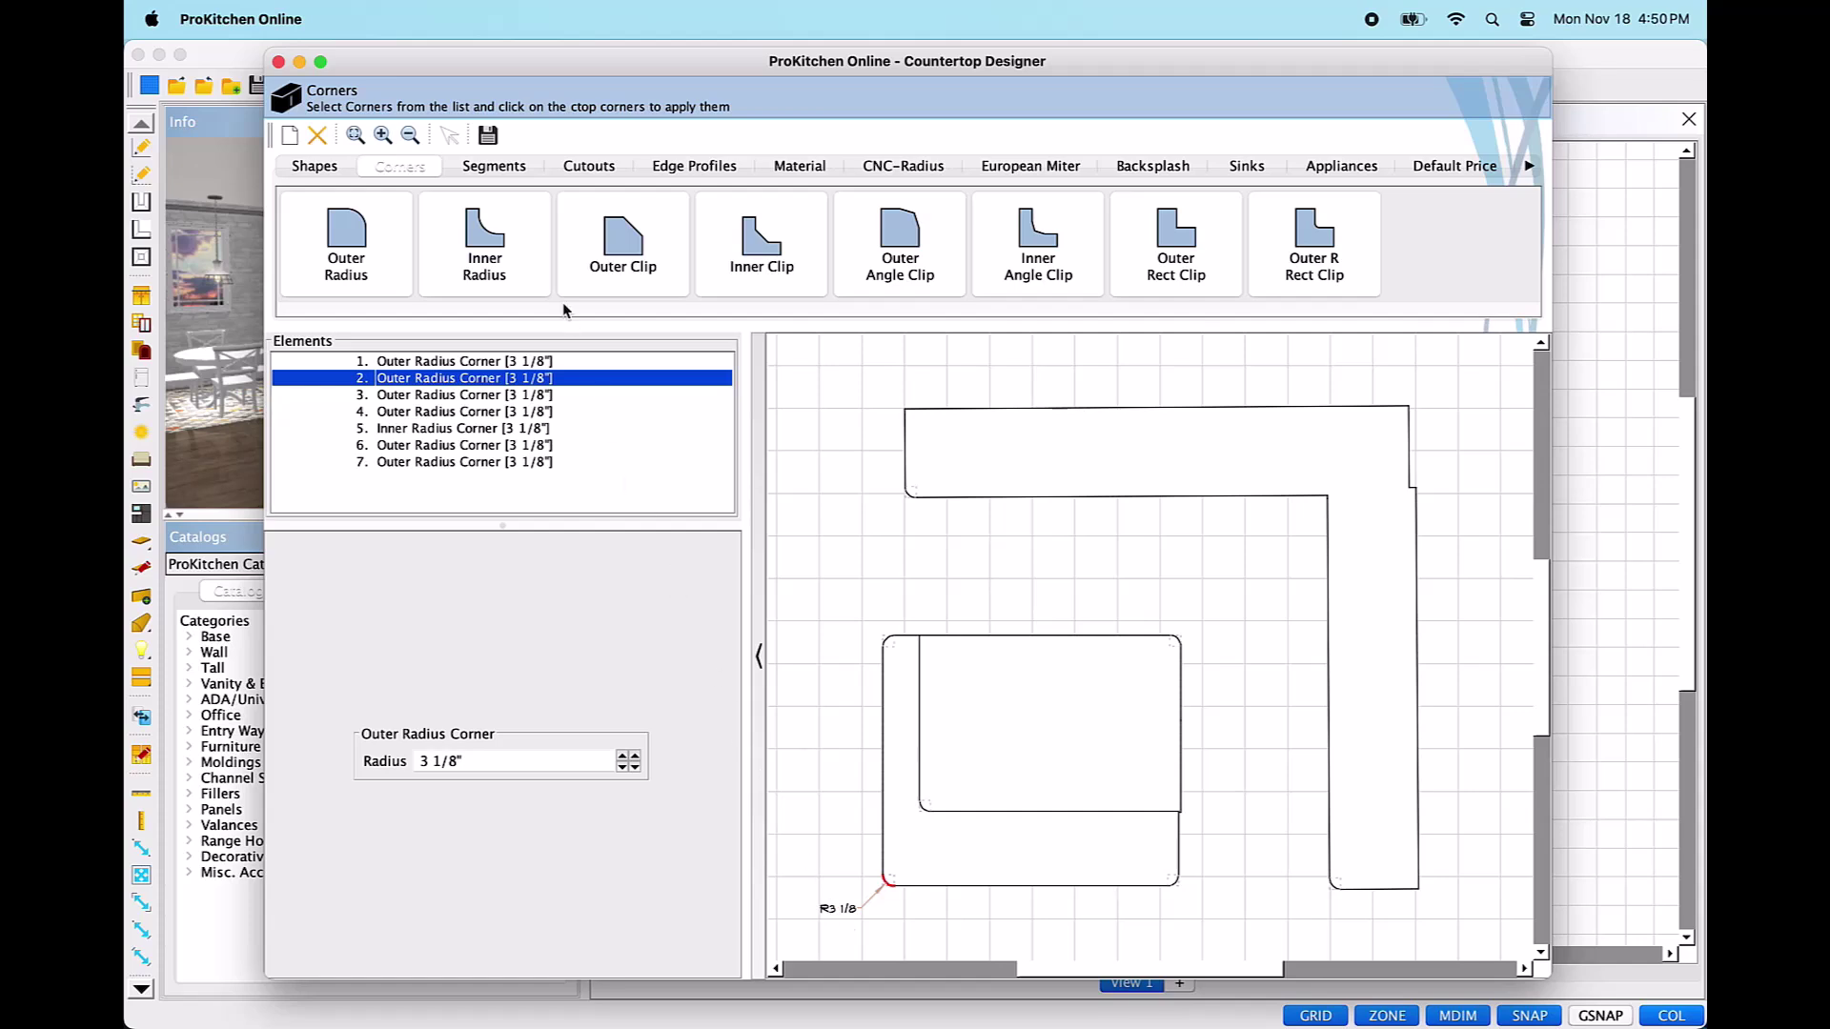
Add an Arc O segment 36" wide and 3" deep to the bar top's long lower edge.
left_click(494, 166)
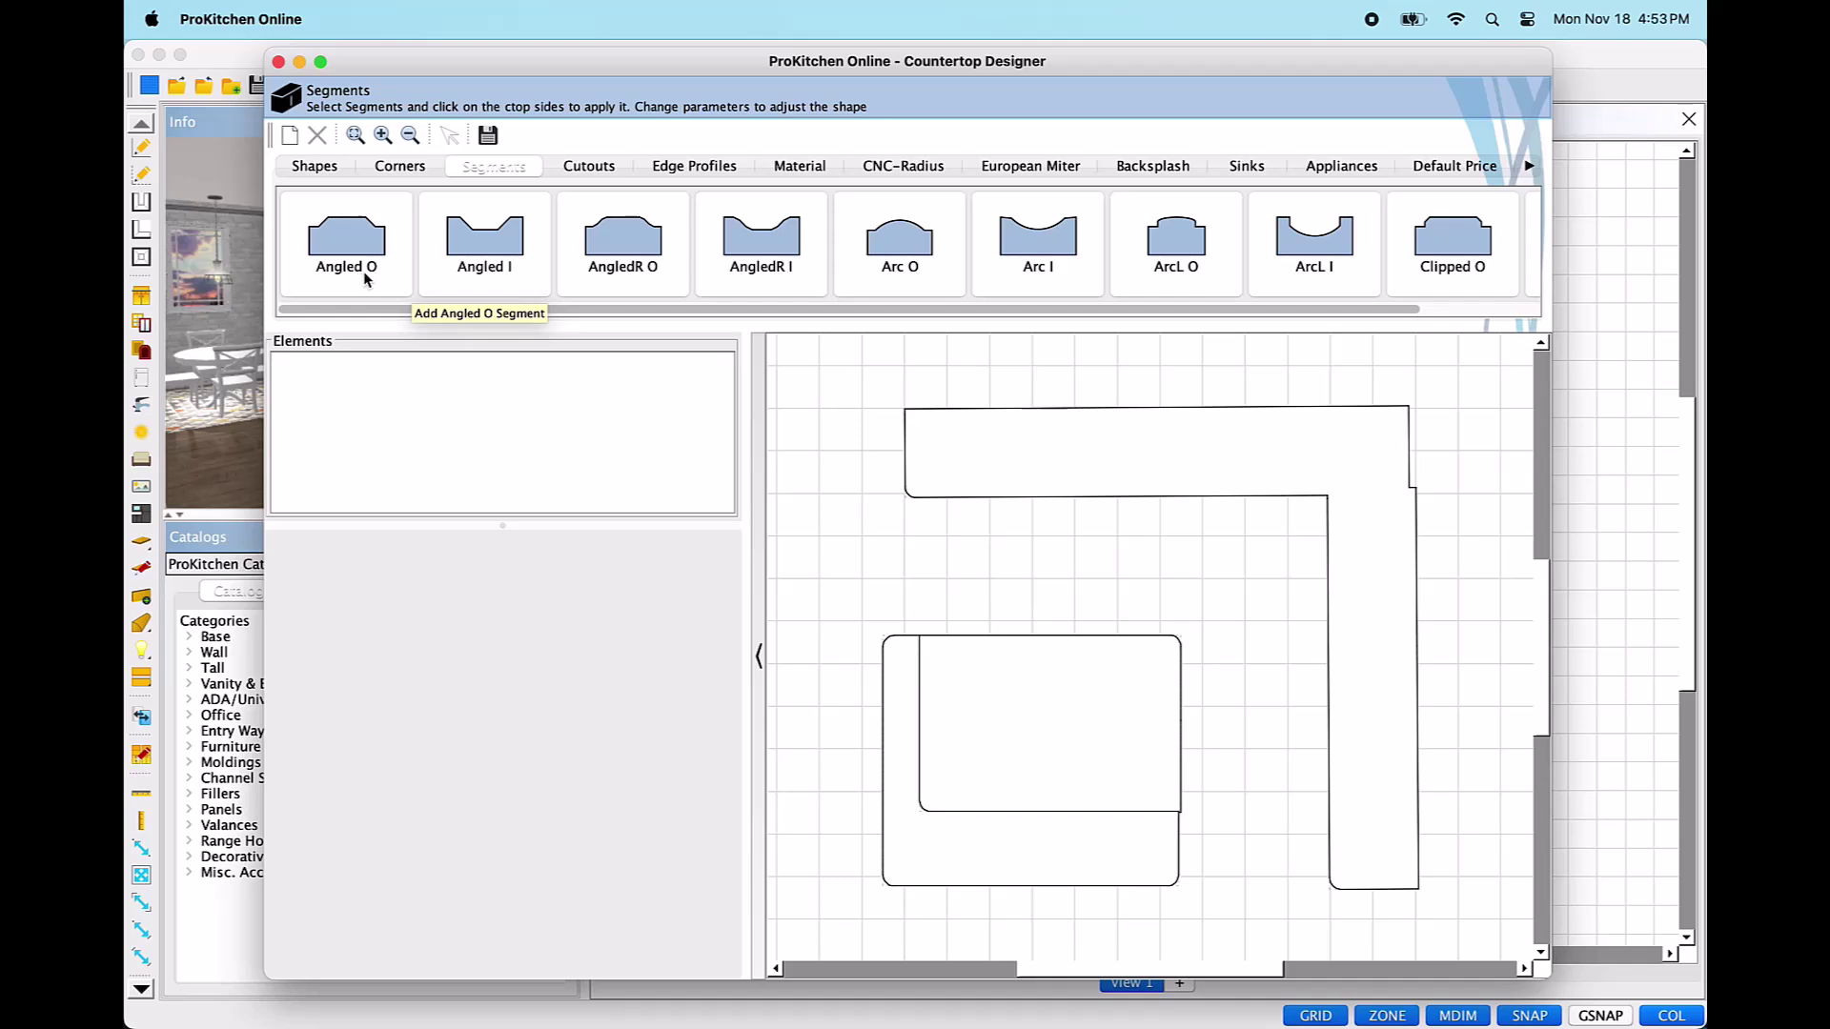
left_click(901, 244)
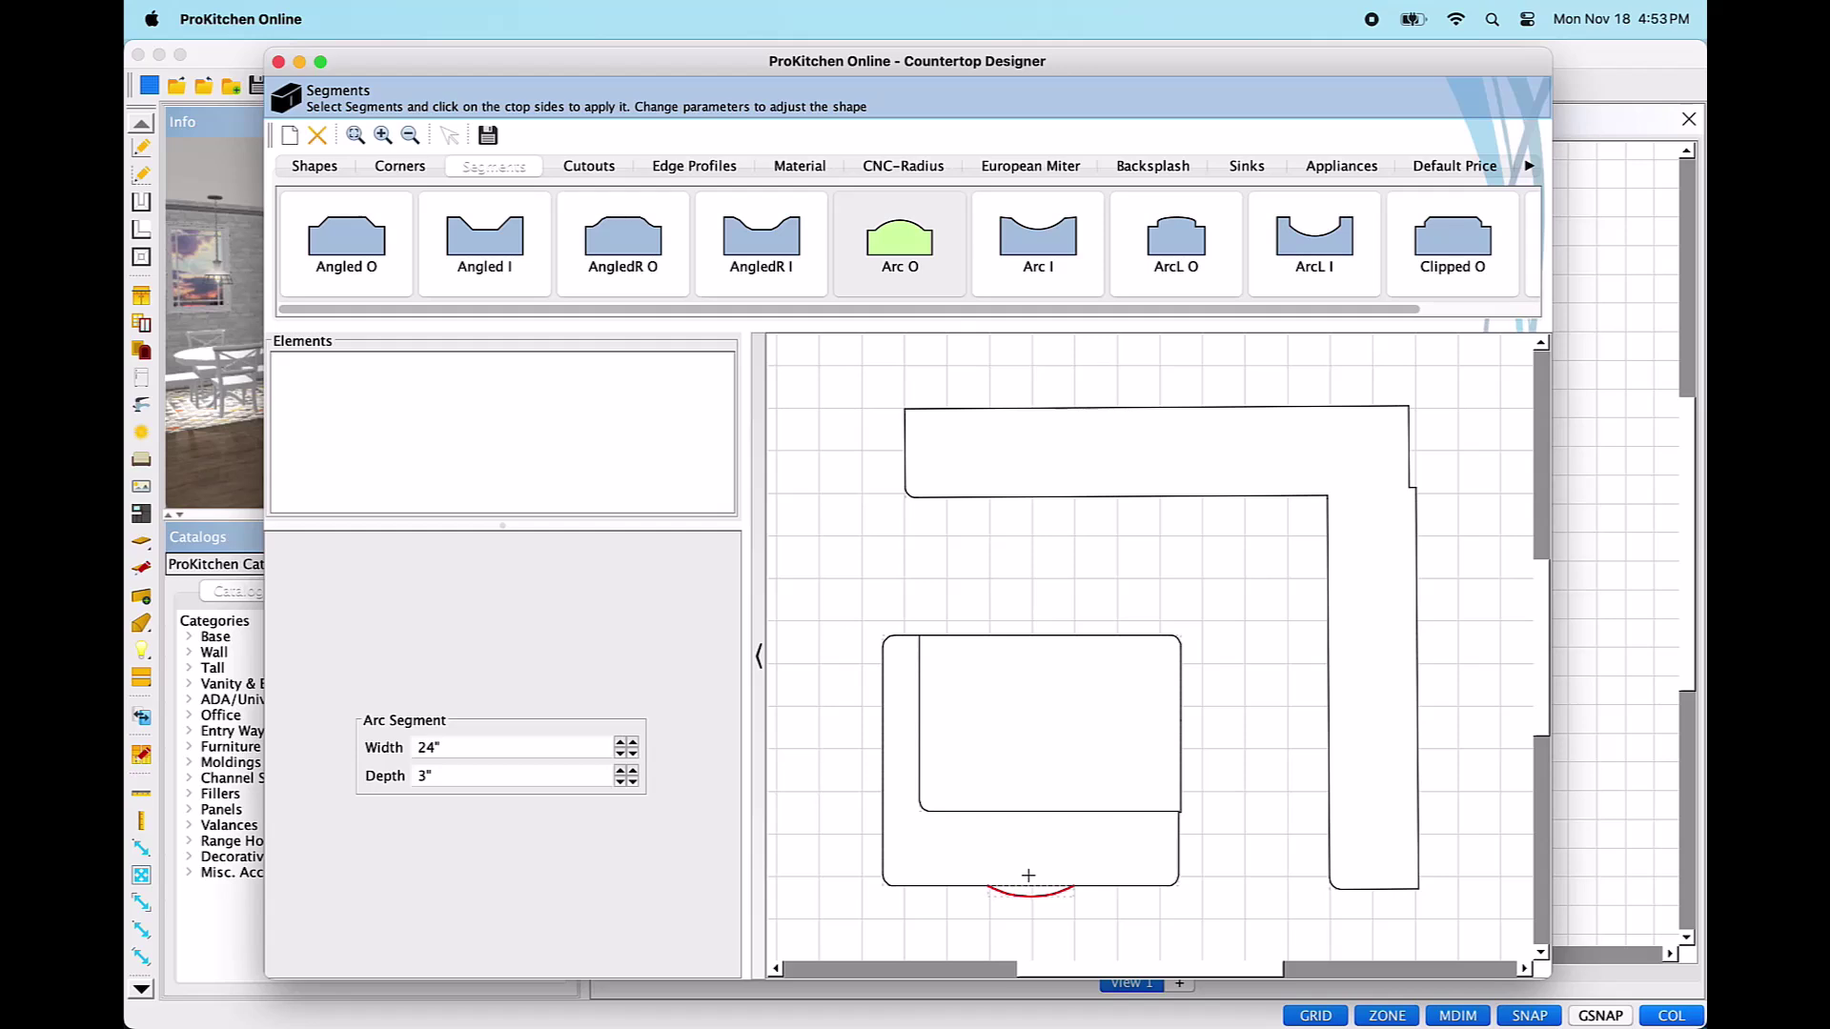
double_click(457, 748)
type("36")
left_click(451, 783)
left_click(1020, 874)
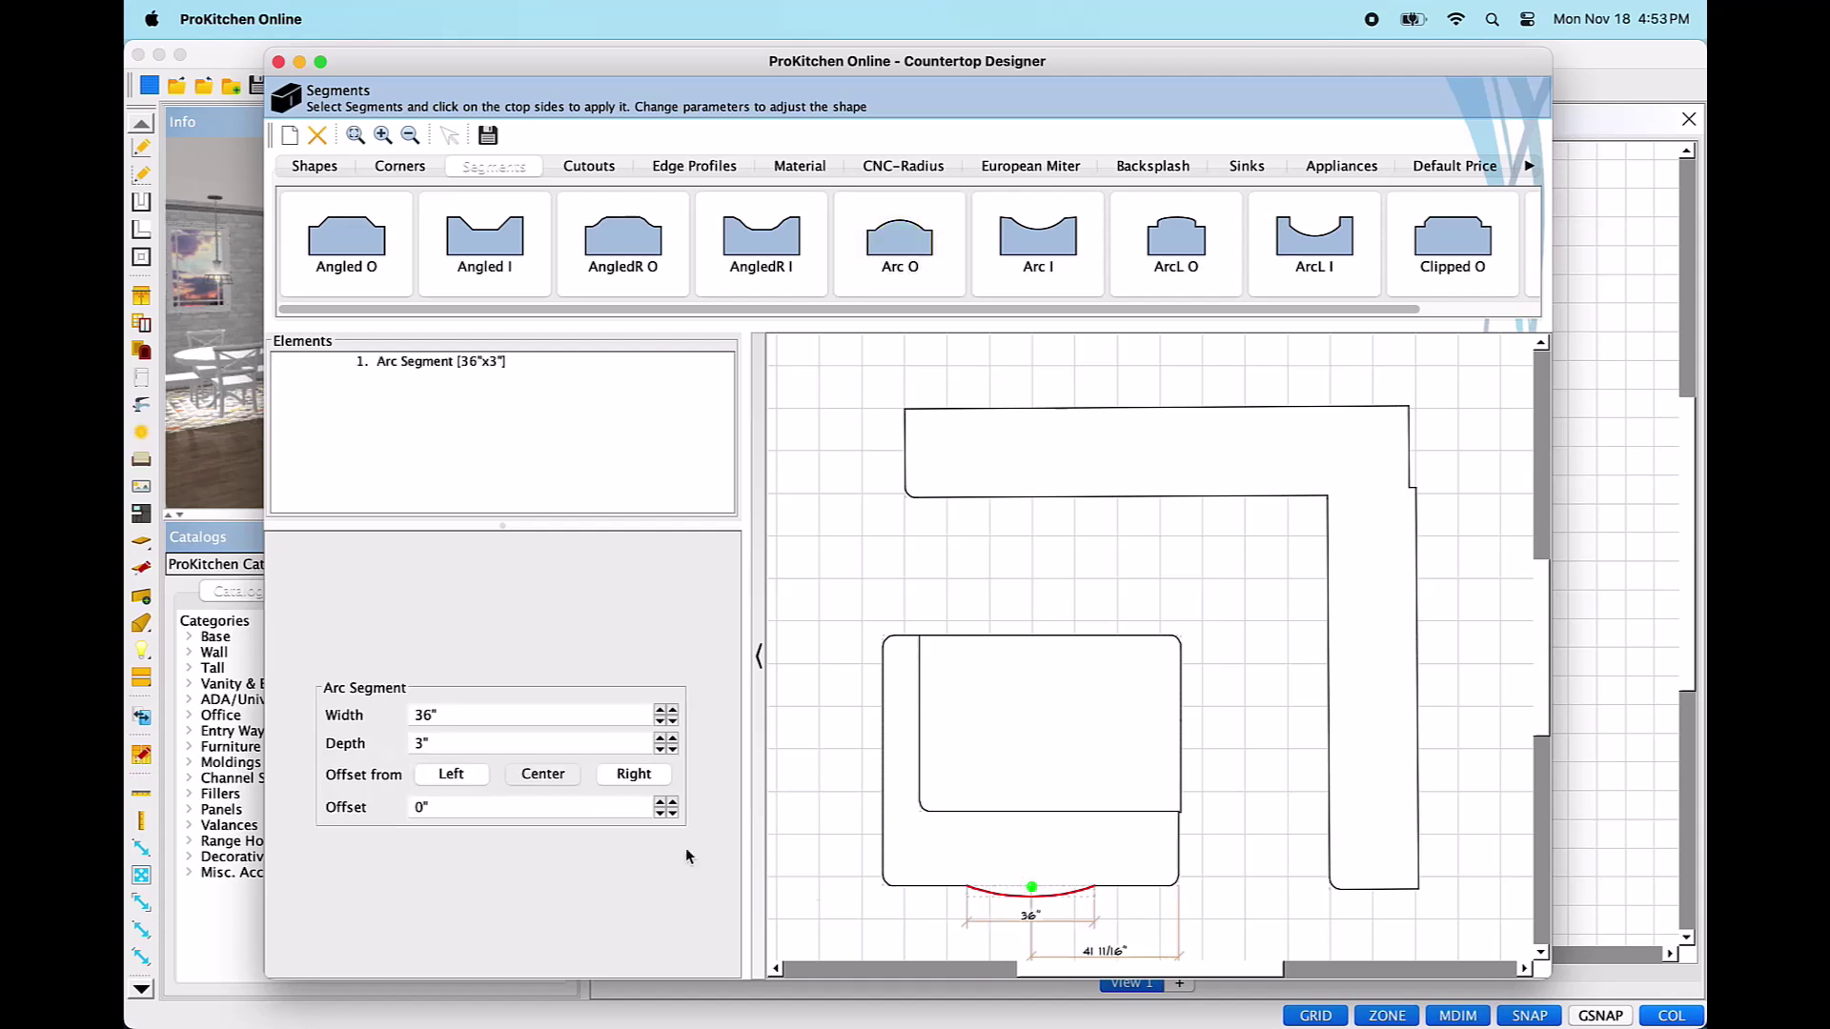
Set the arc segment's width to 40" and its depth to 4".
left_click_drag(456, 717, 408, 717)
type("40")
key("Tab")
key("Delete")
type("4")
key("Tab")
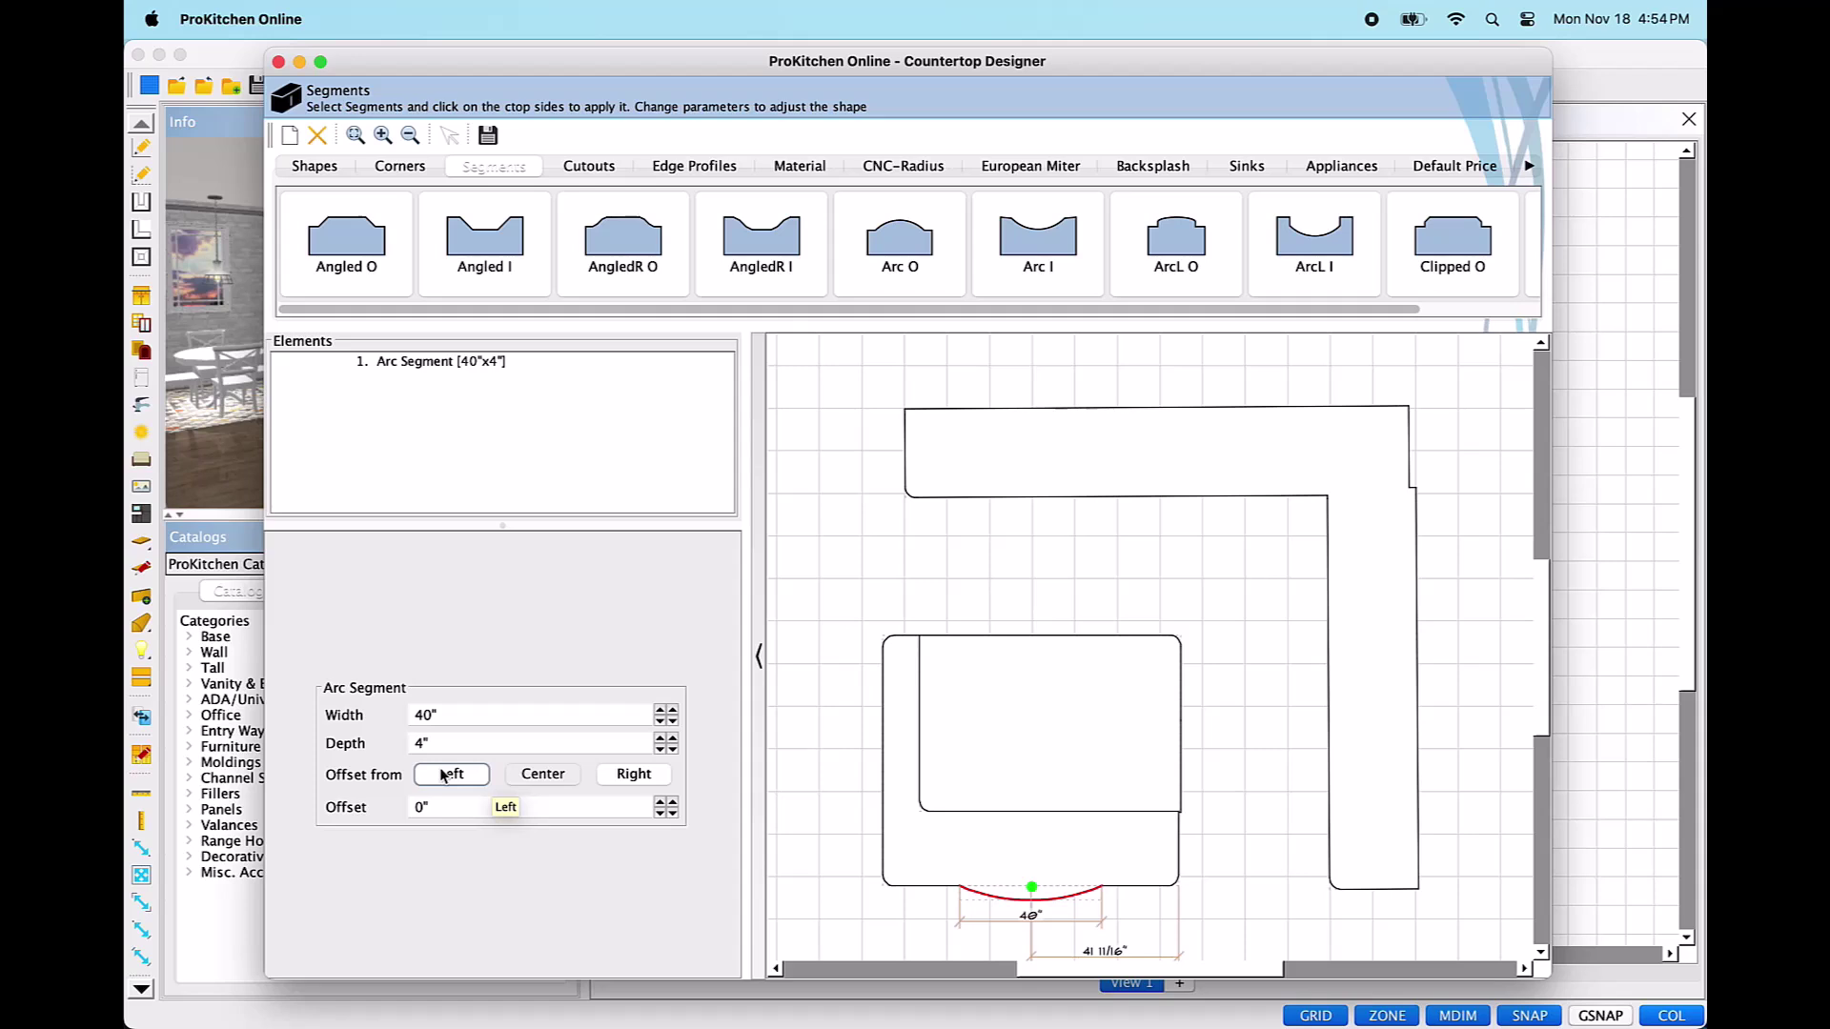
Try offsetting the arc segment from the left and right ends of the edge, and restore the offset from center.
left_click(404, 808)
left_click_drag(417, 808, 456, 806)
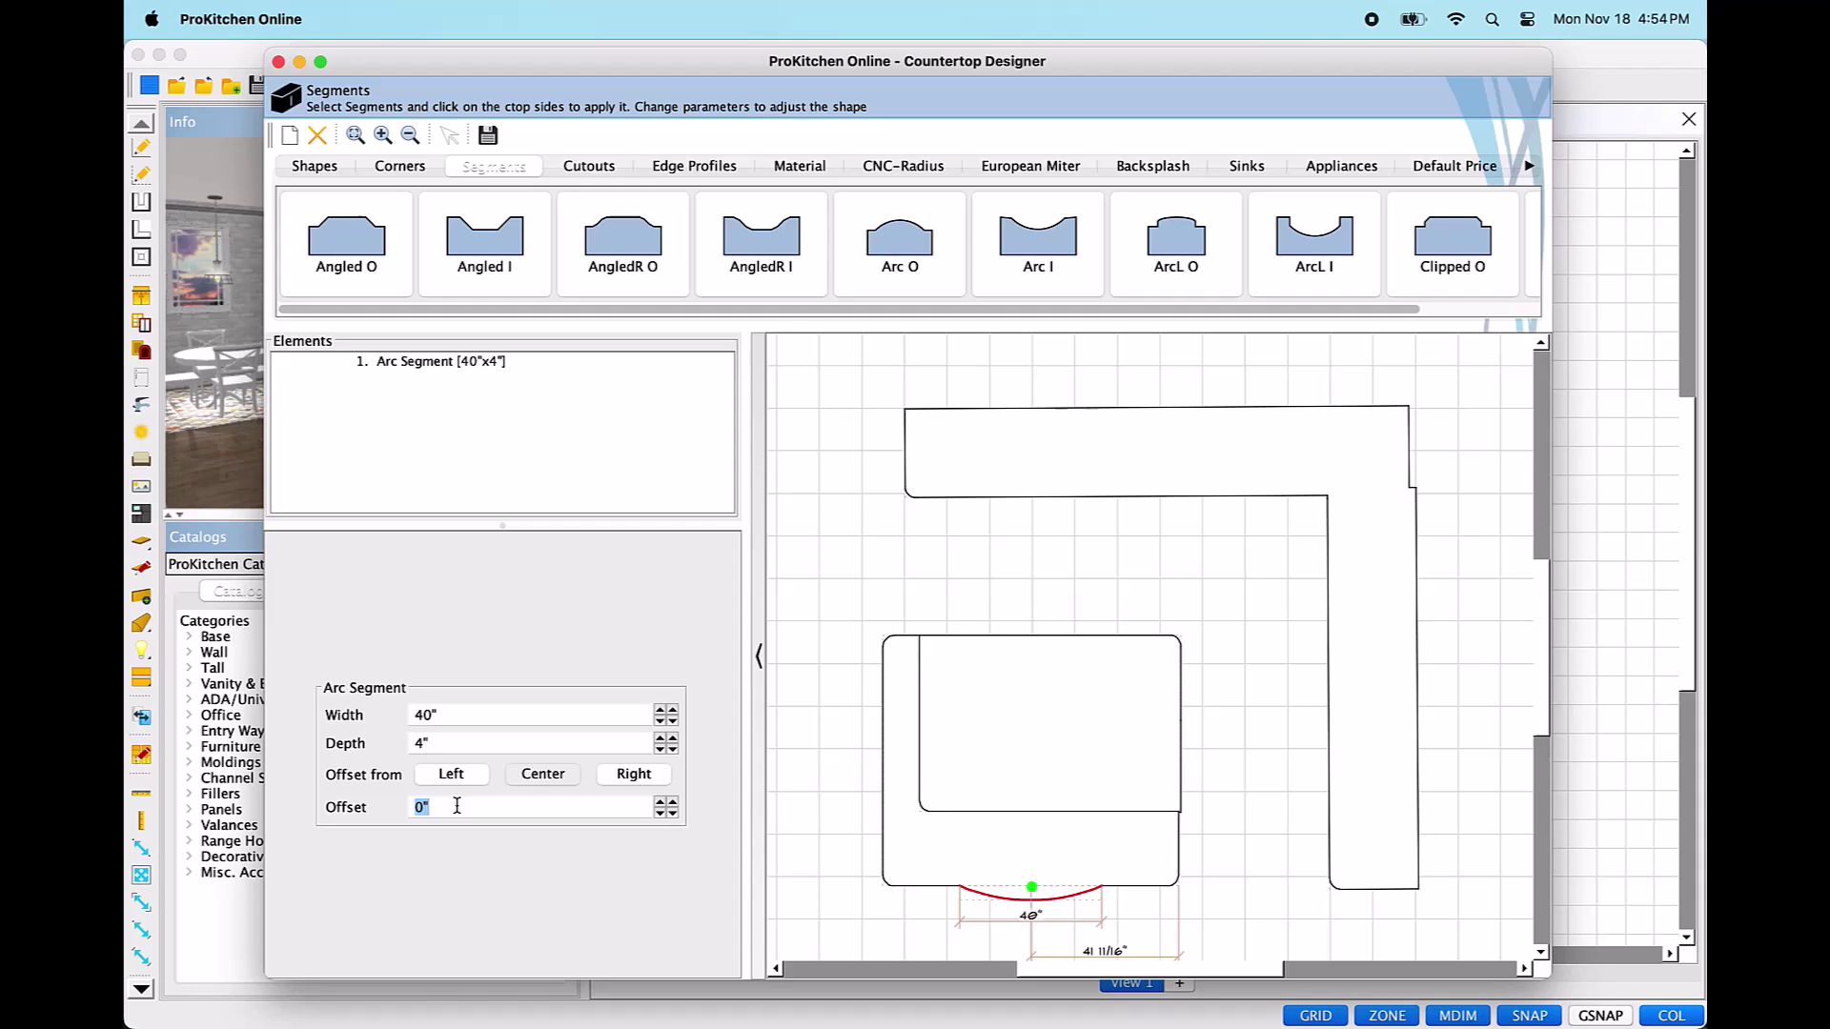
left_click(446, 777)
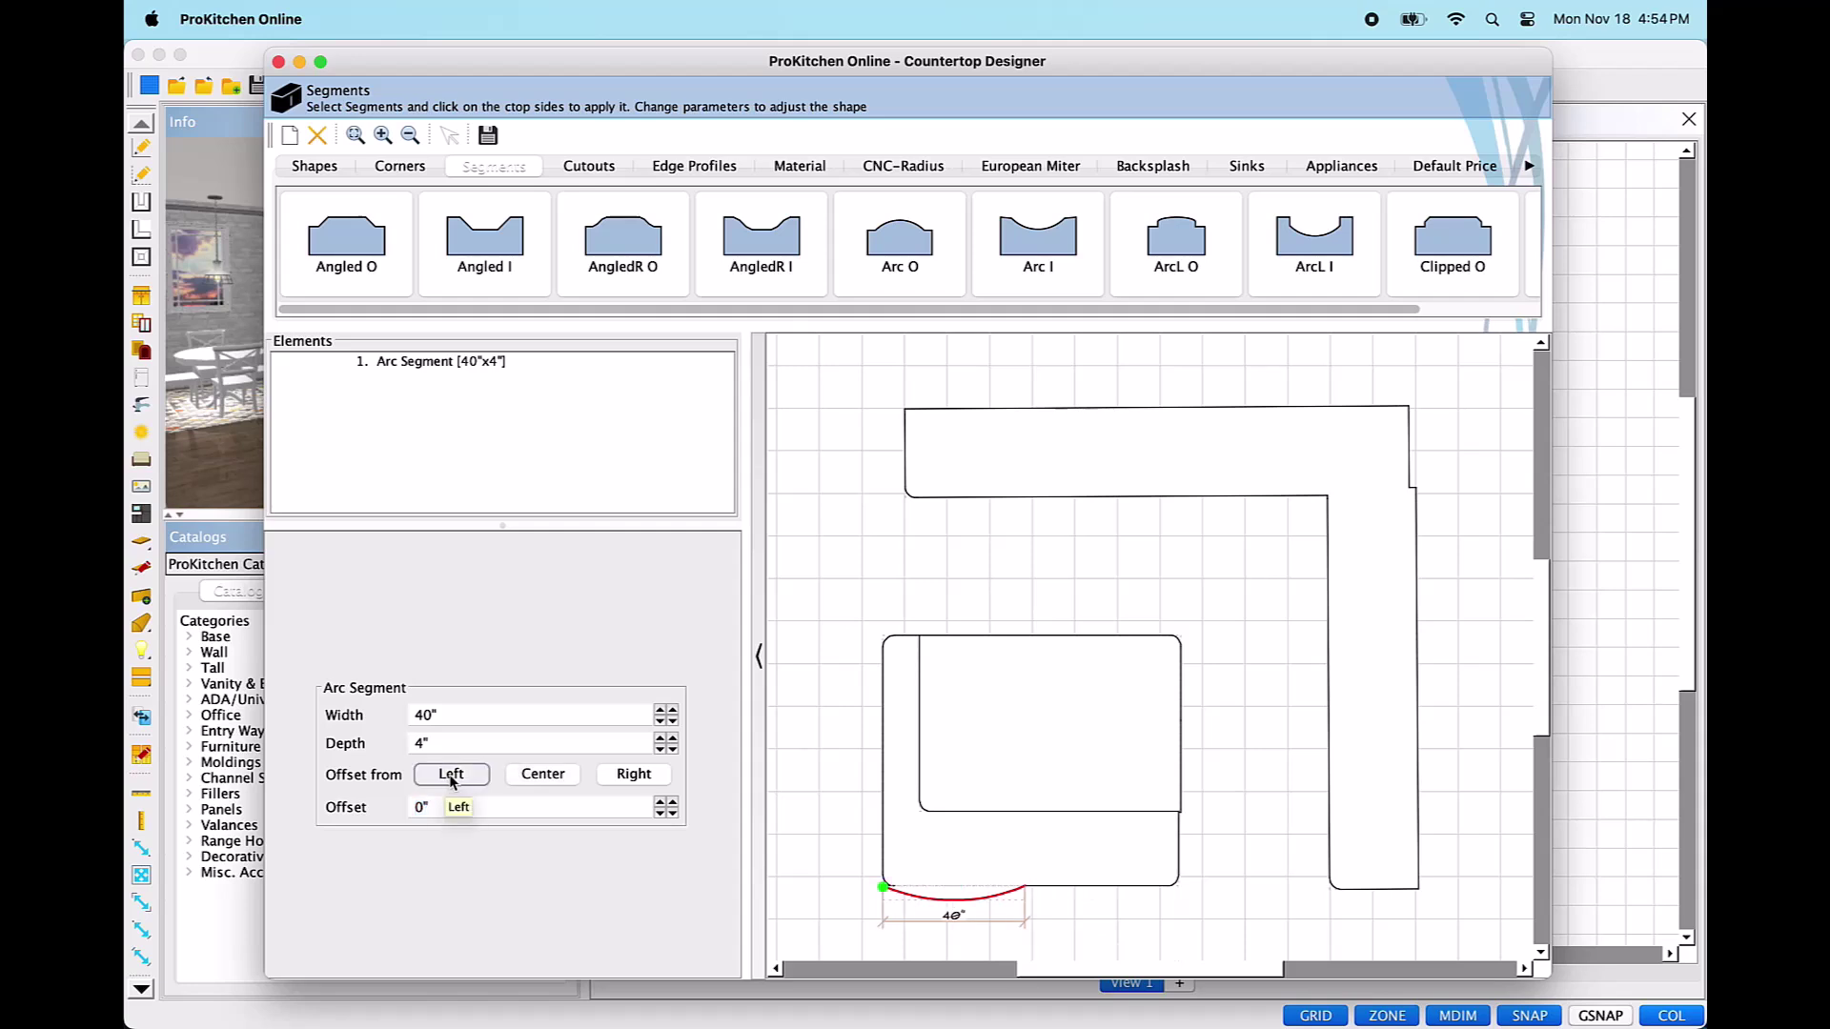
left_click(627, 776)
left_click(472, 807)
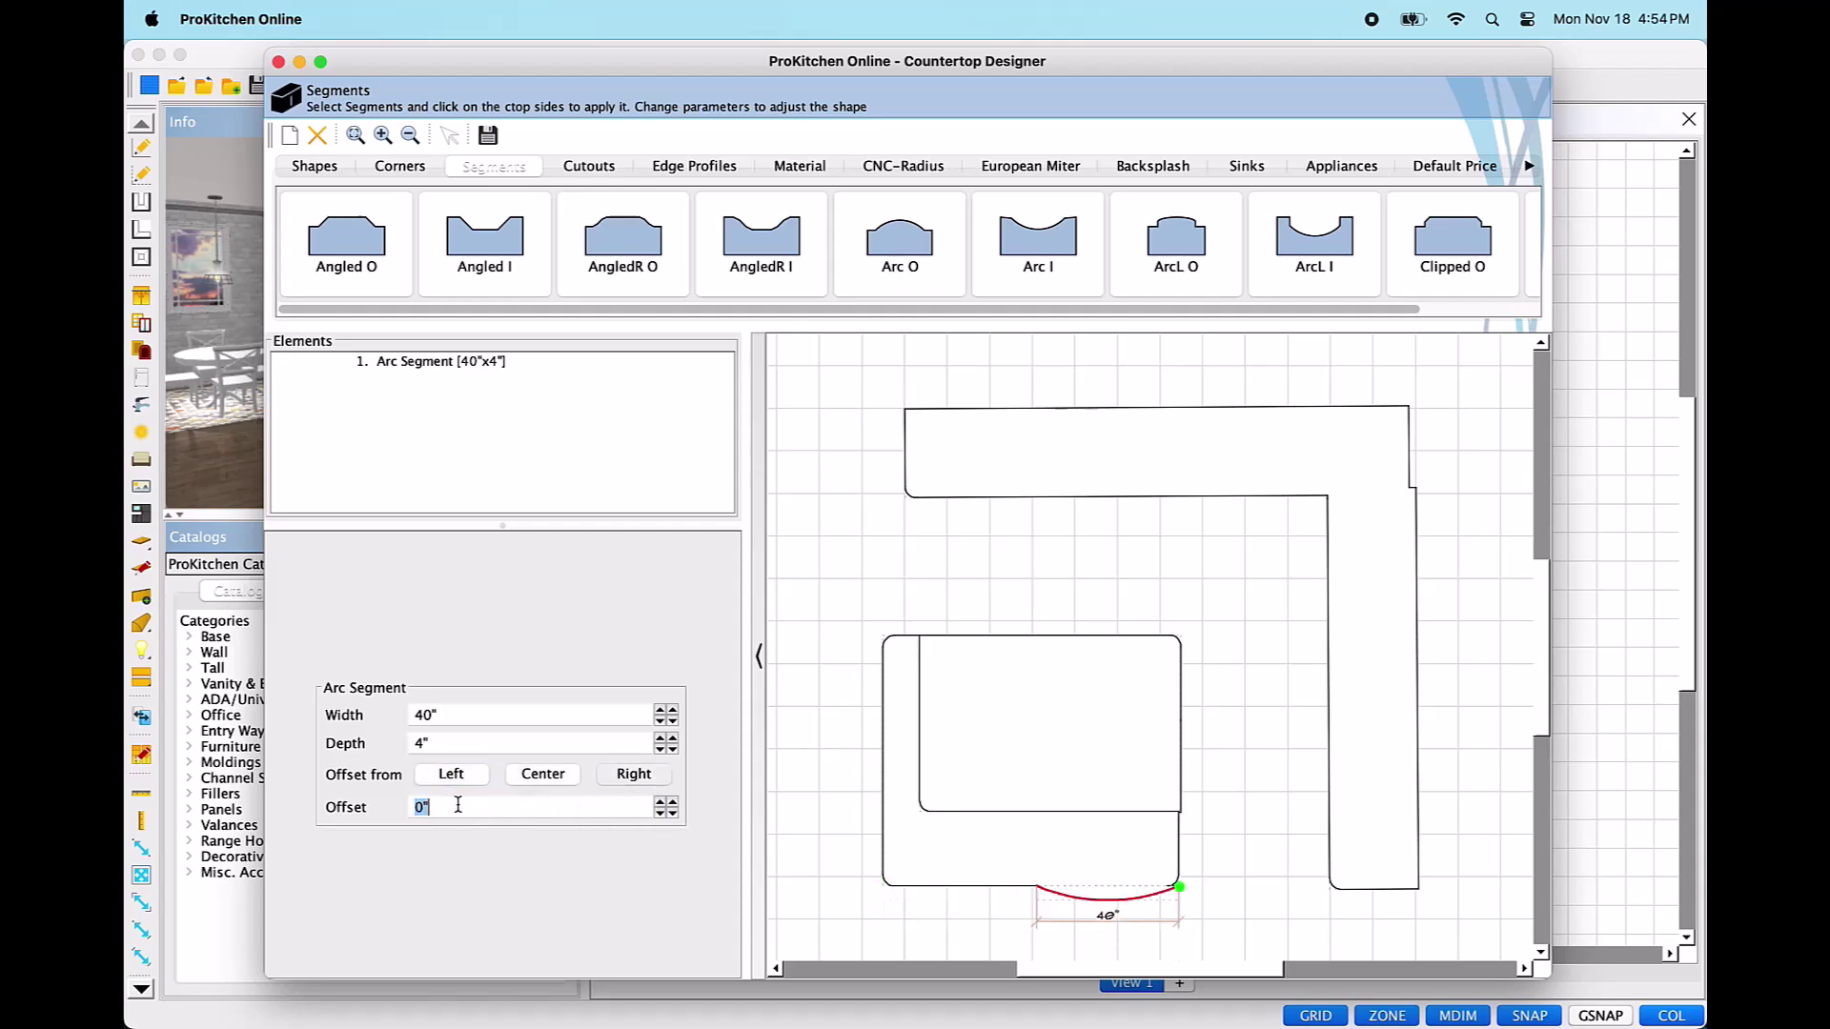
left_click(546, 780)
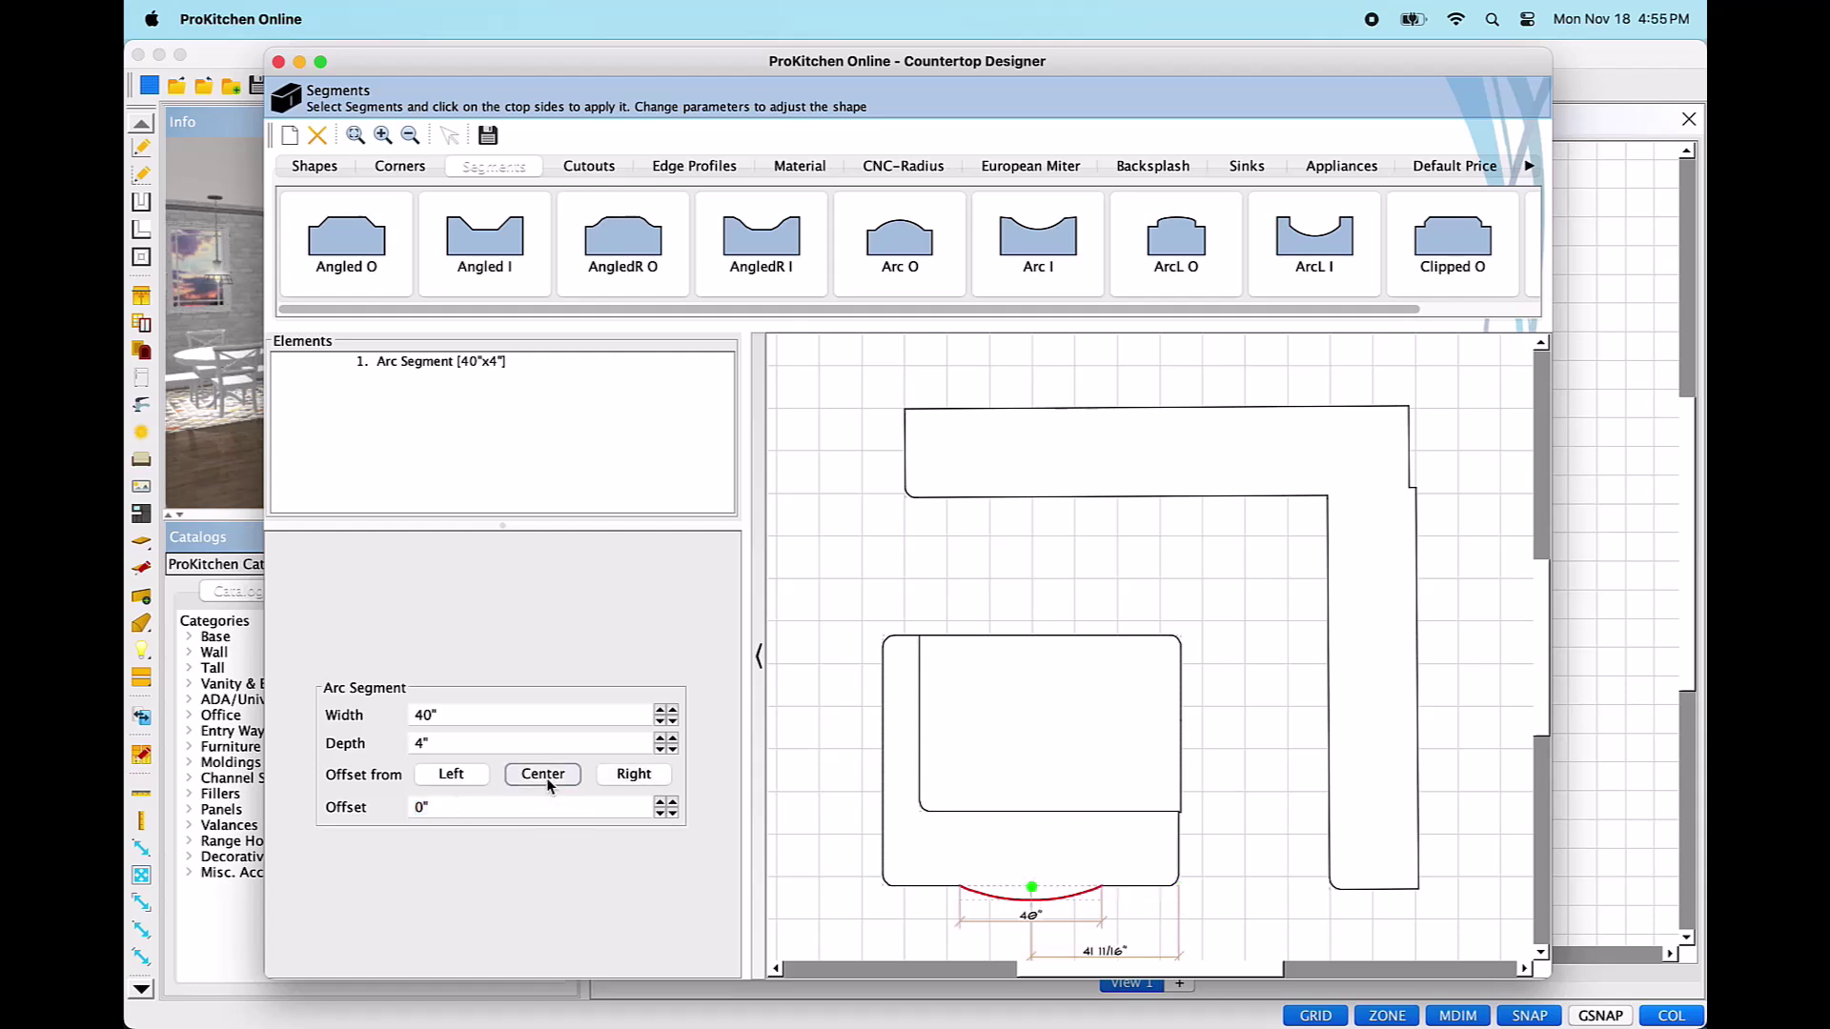
Add a round cutout 10" in diameter to the vertical leg of the wall countertop near its inside corner.
left_click(589, 167)
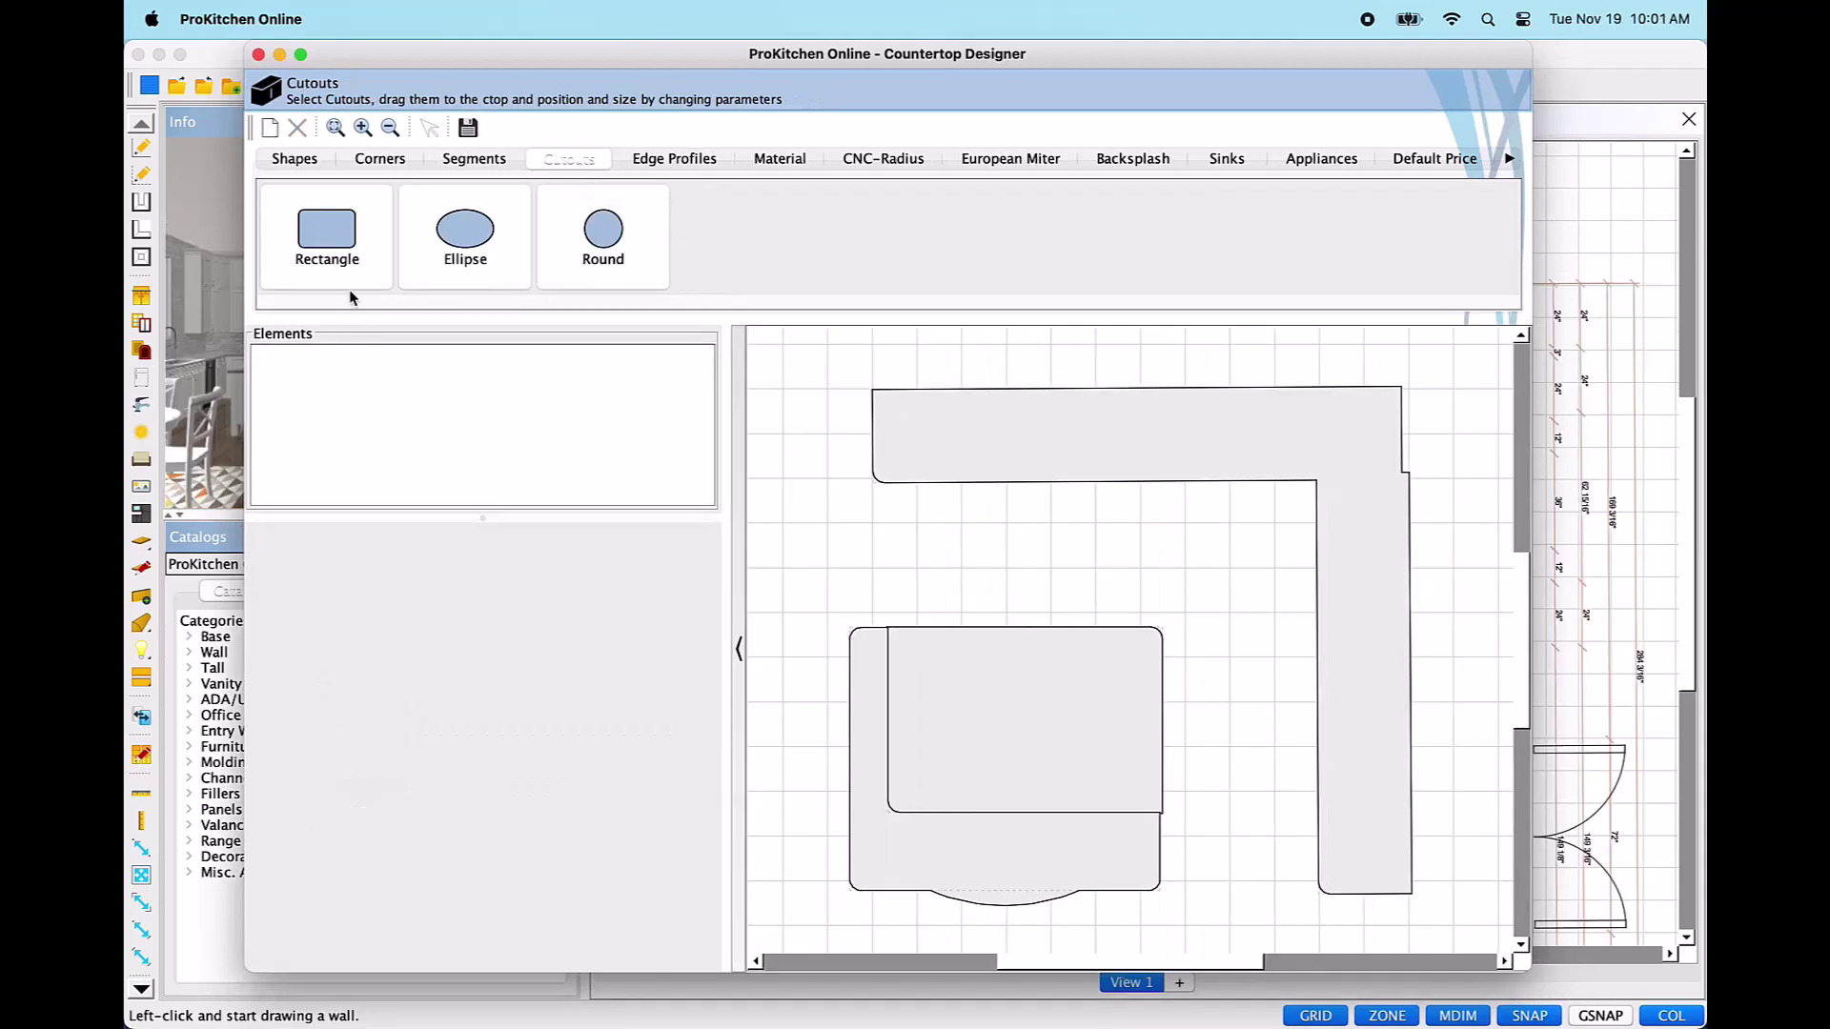
left_click(338, 273)
left_click(473, 280)
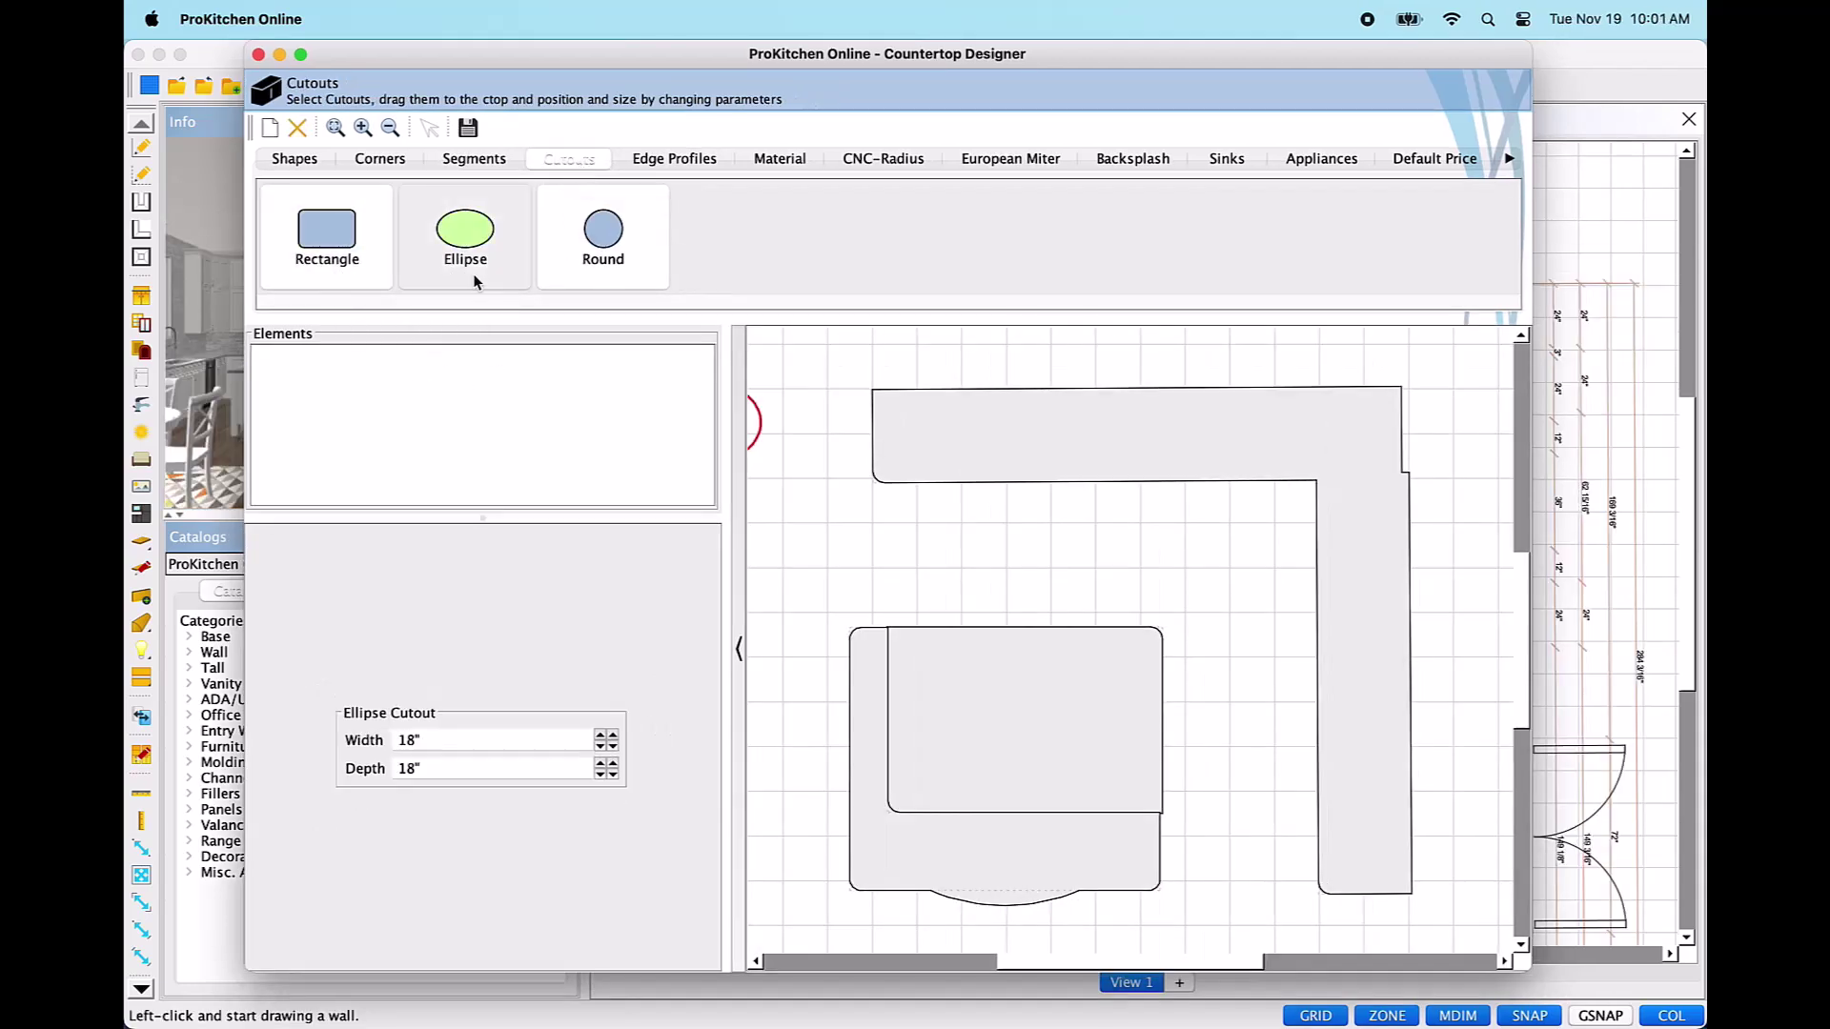
left_click(659, 282)
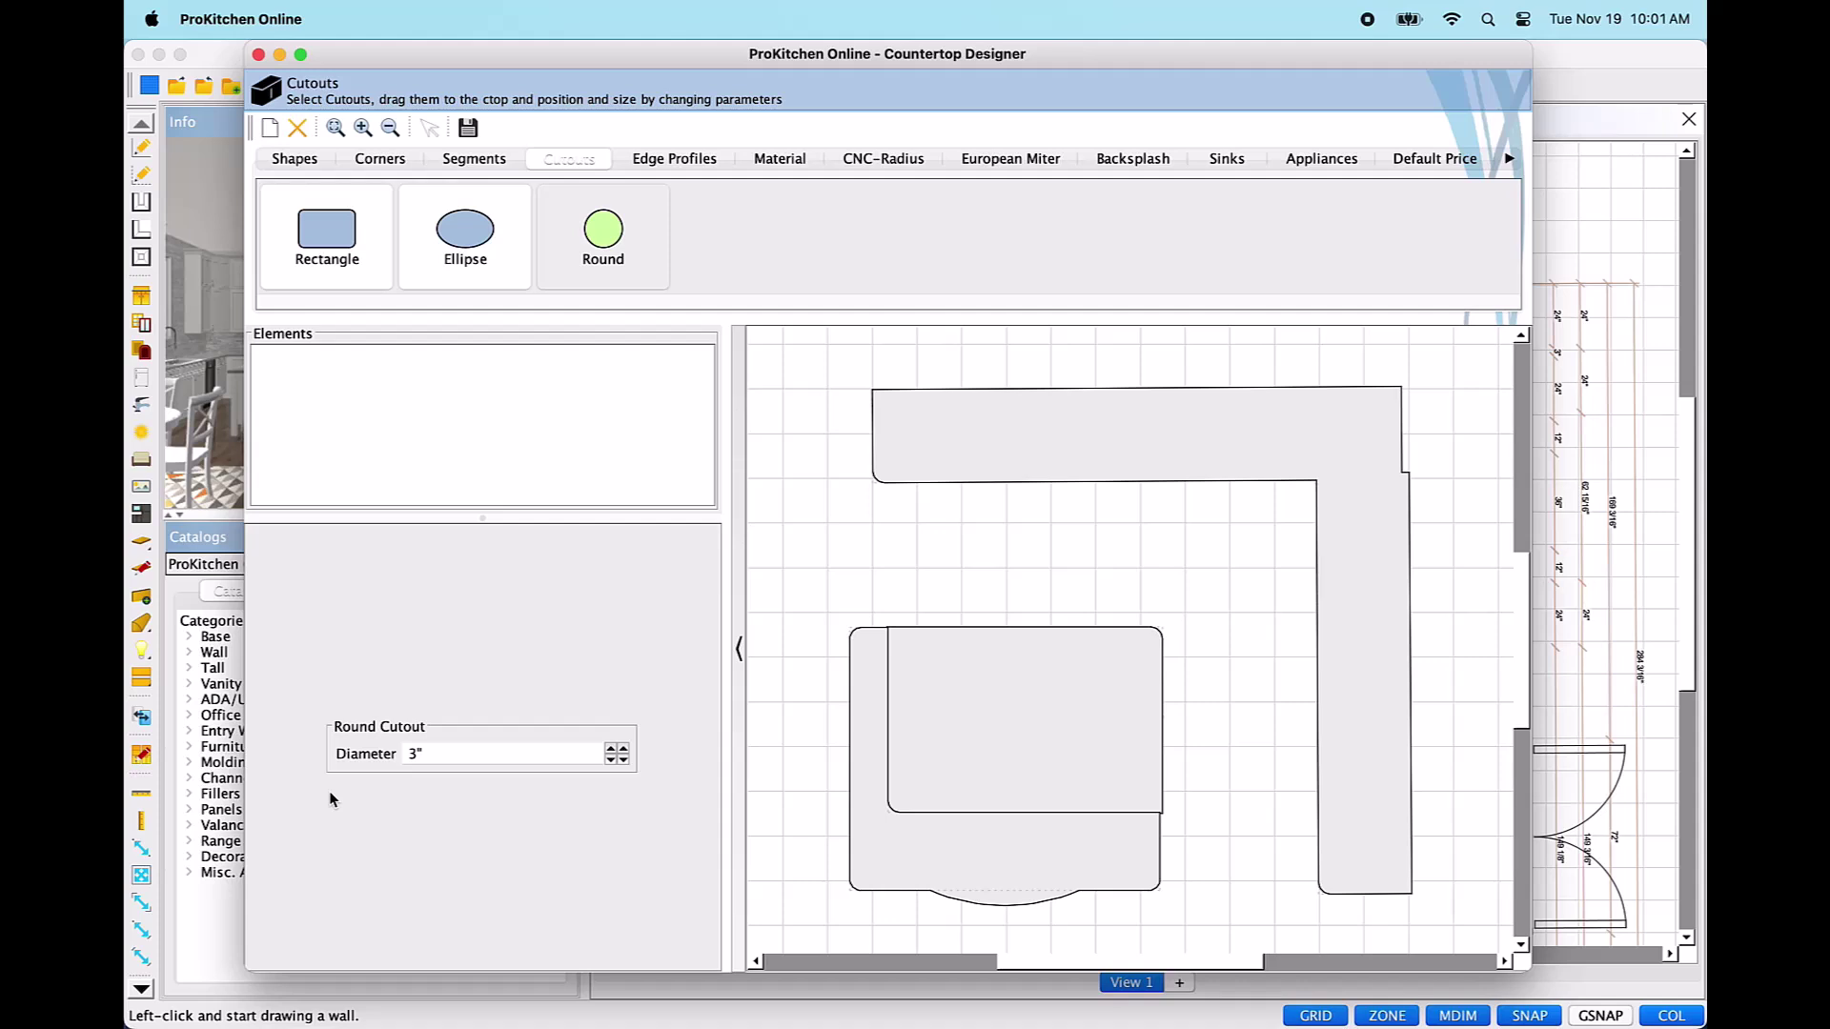
double_click(440, 759)
type("10")
key("Return")
left_click(892, 437)
left_click(1326, 547)
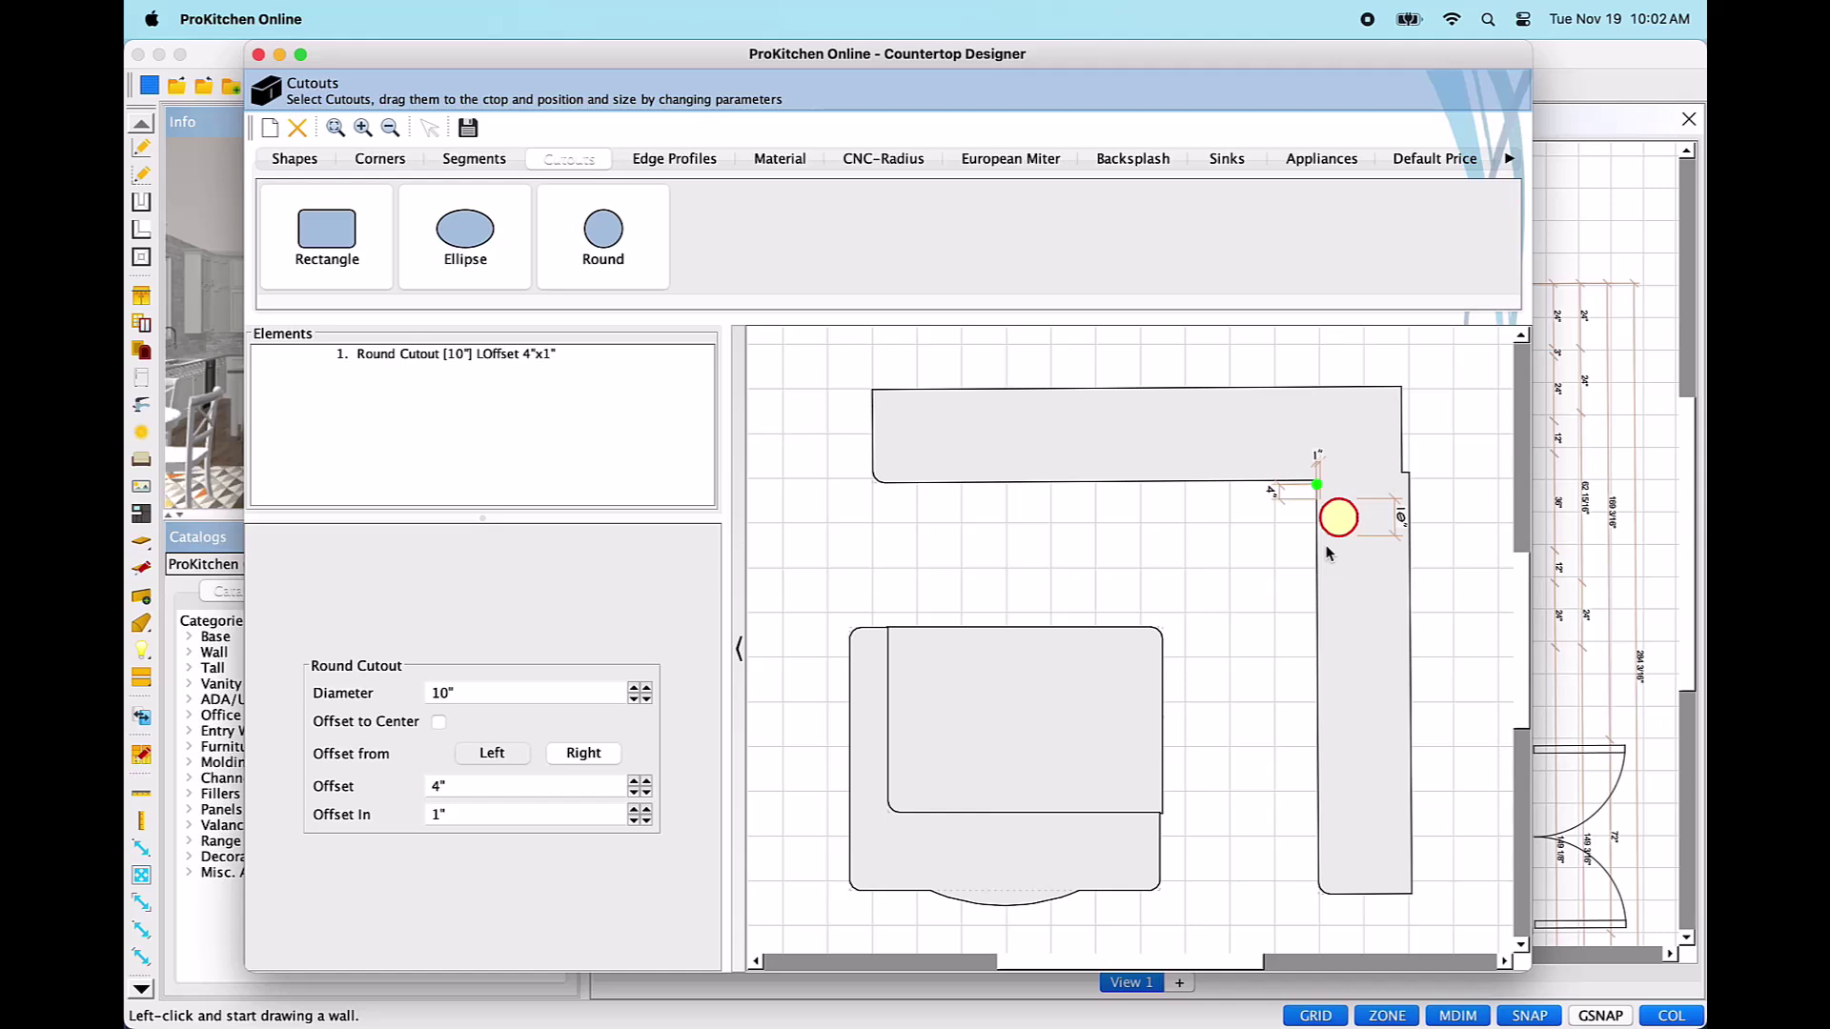
Set the round cutout's Offset In to 6" and its diameter to 11".
double_click(438, 817)
double_click(434, 816)
type("6")
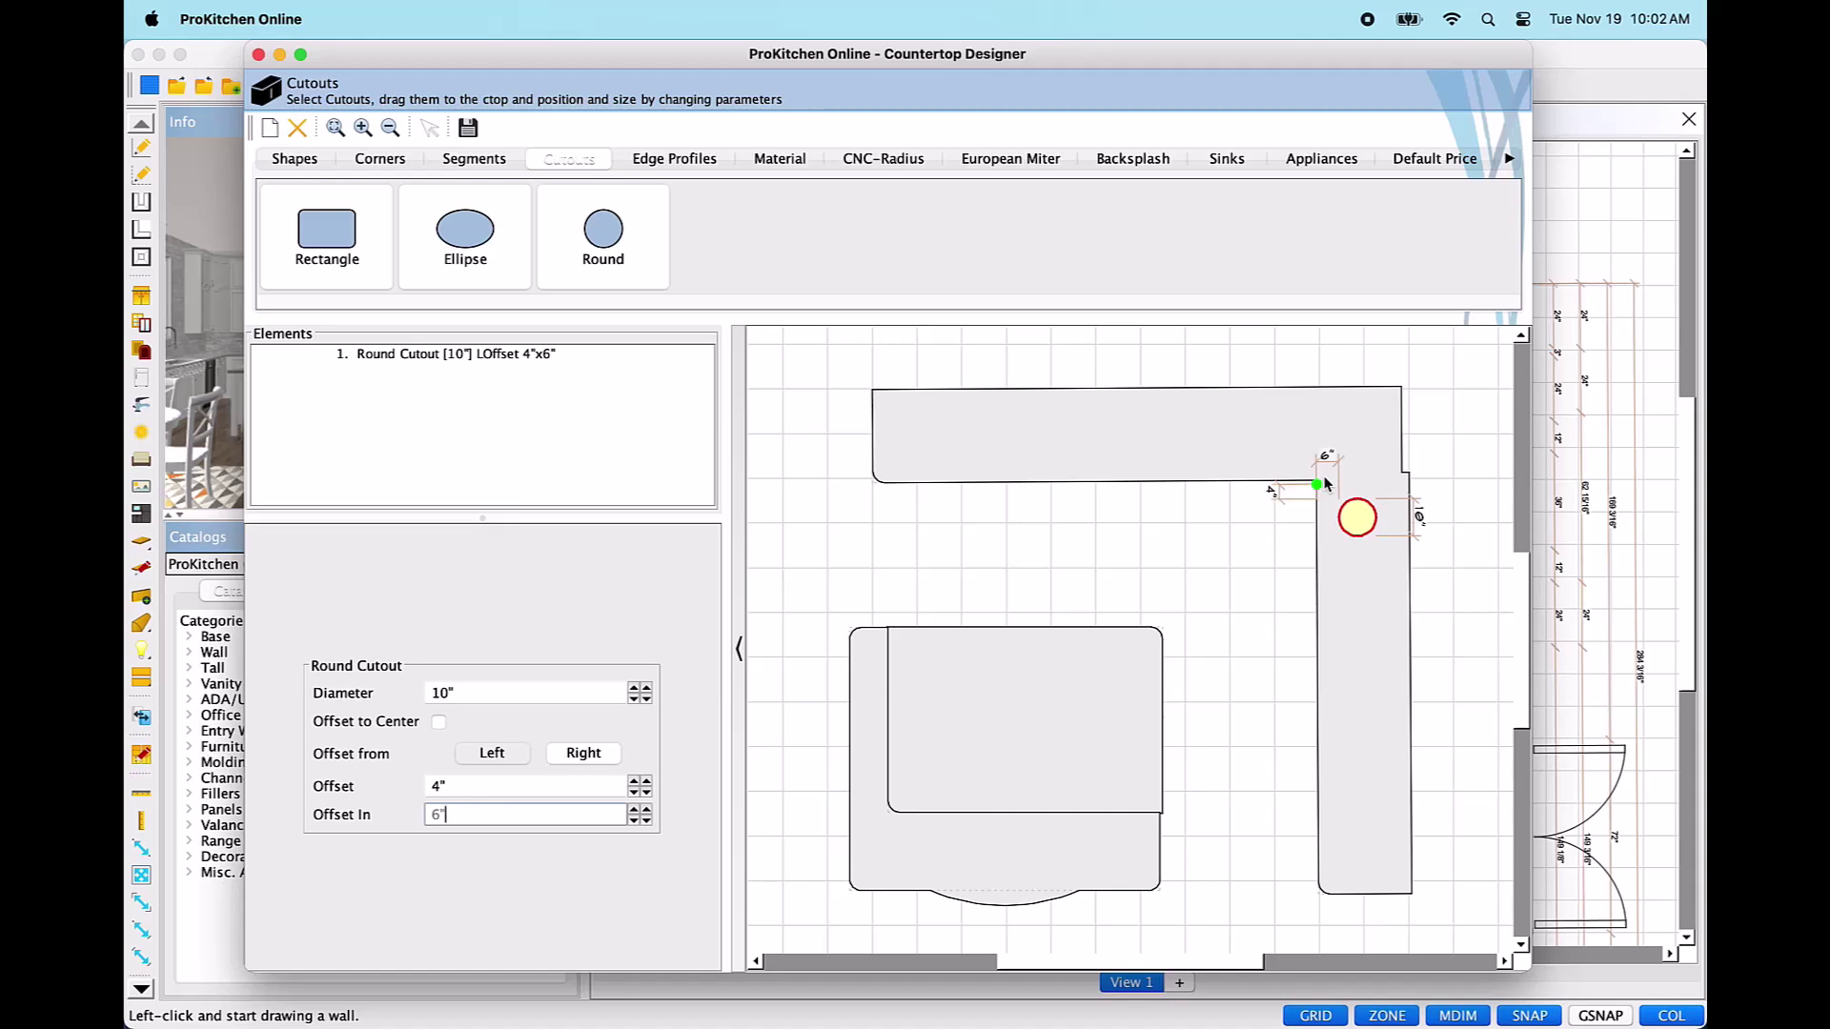
left_click(520, 696)
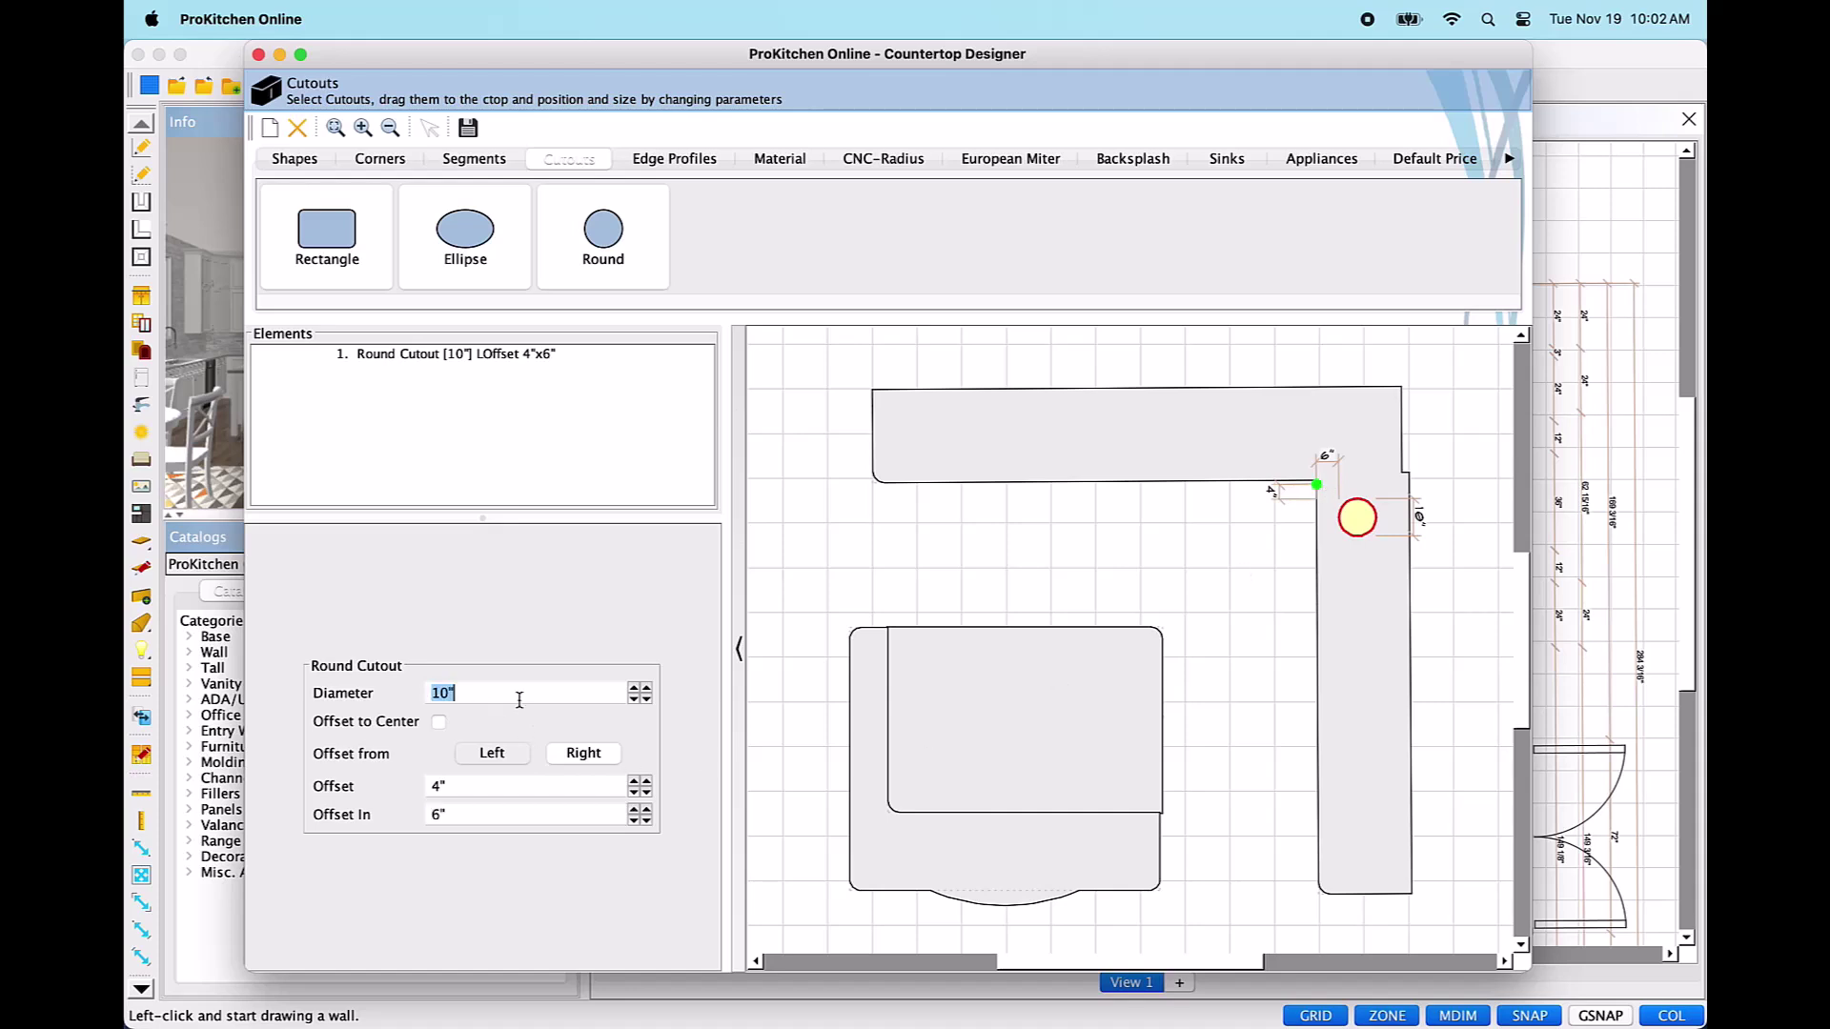
type("11")
key("Tab")
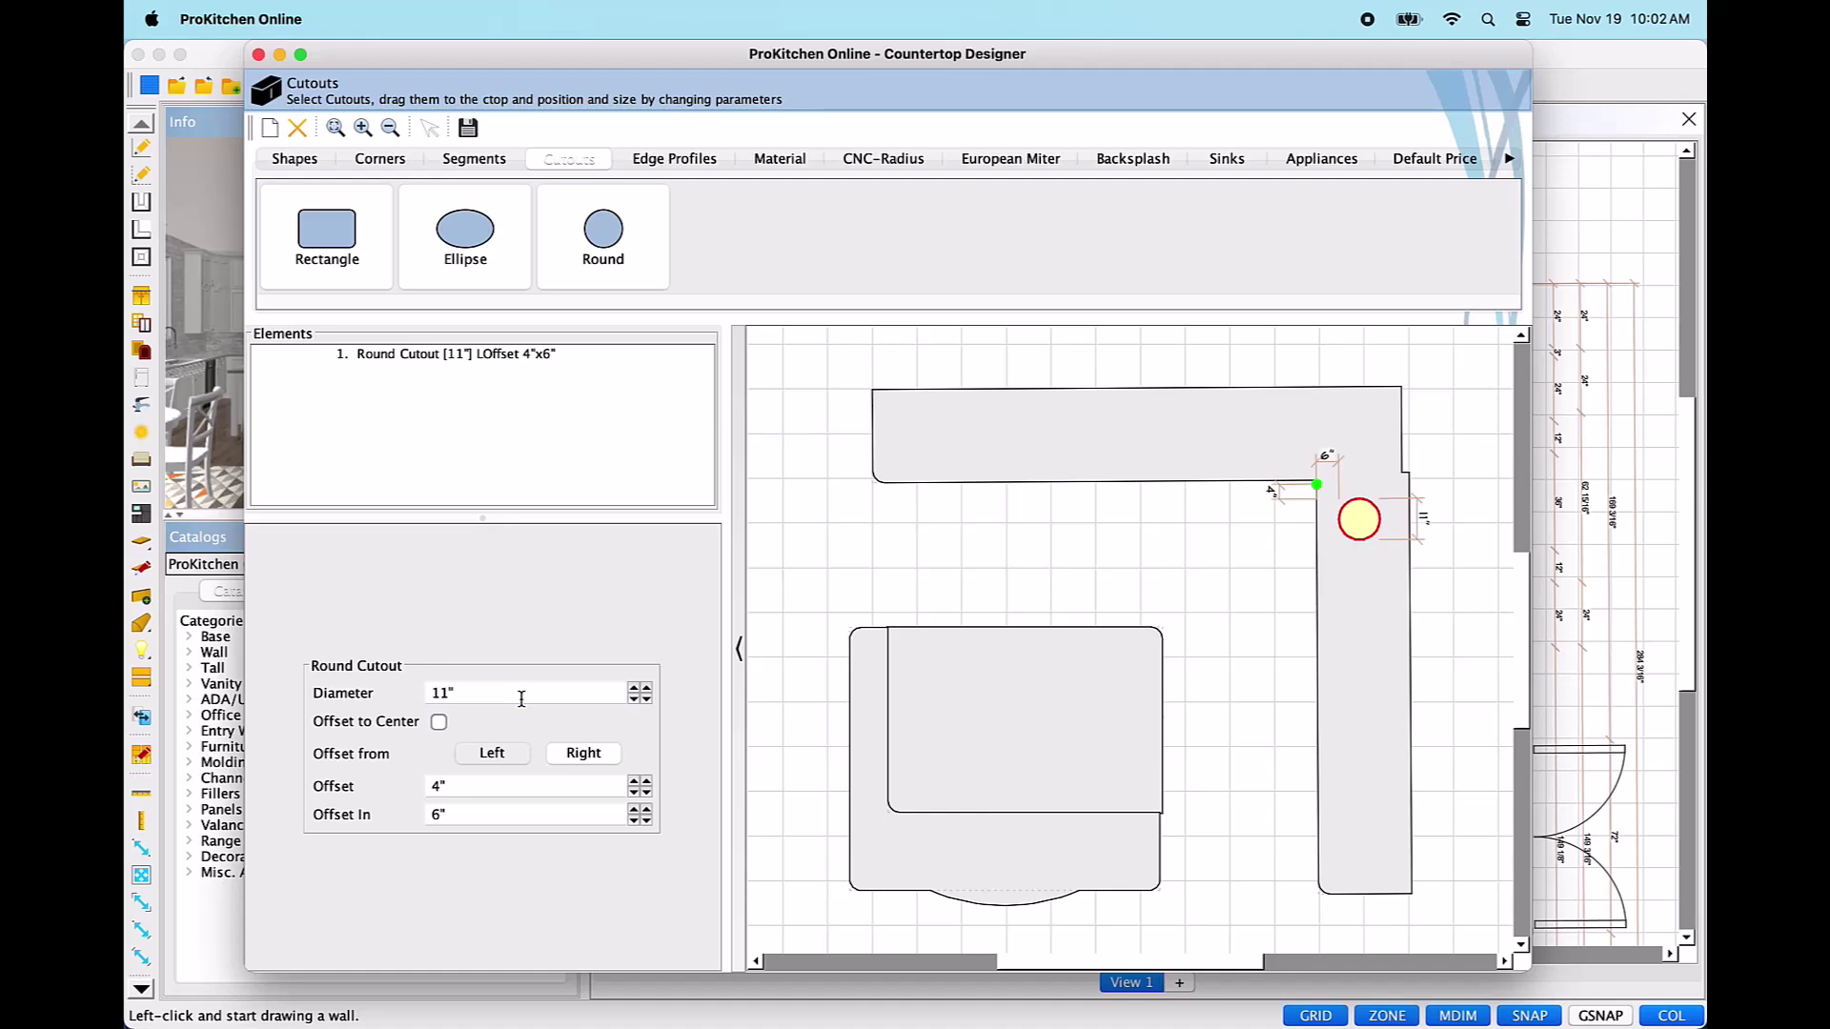
Compare the round cutout's offset reference options, keeping the offset from the left with Offset to Center enabled.
left_click(438, 723)
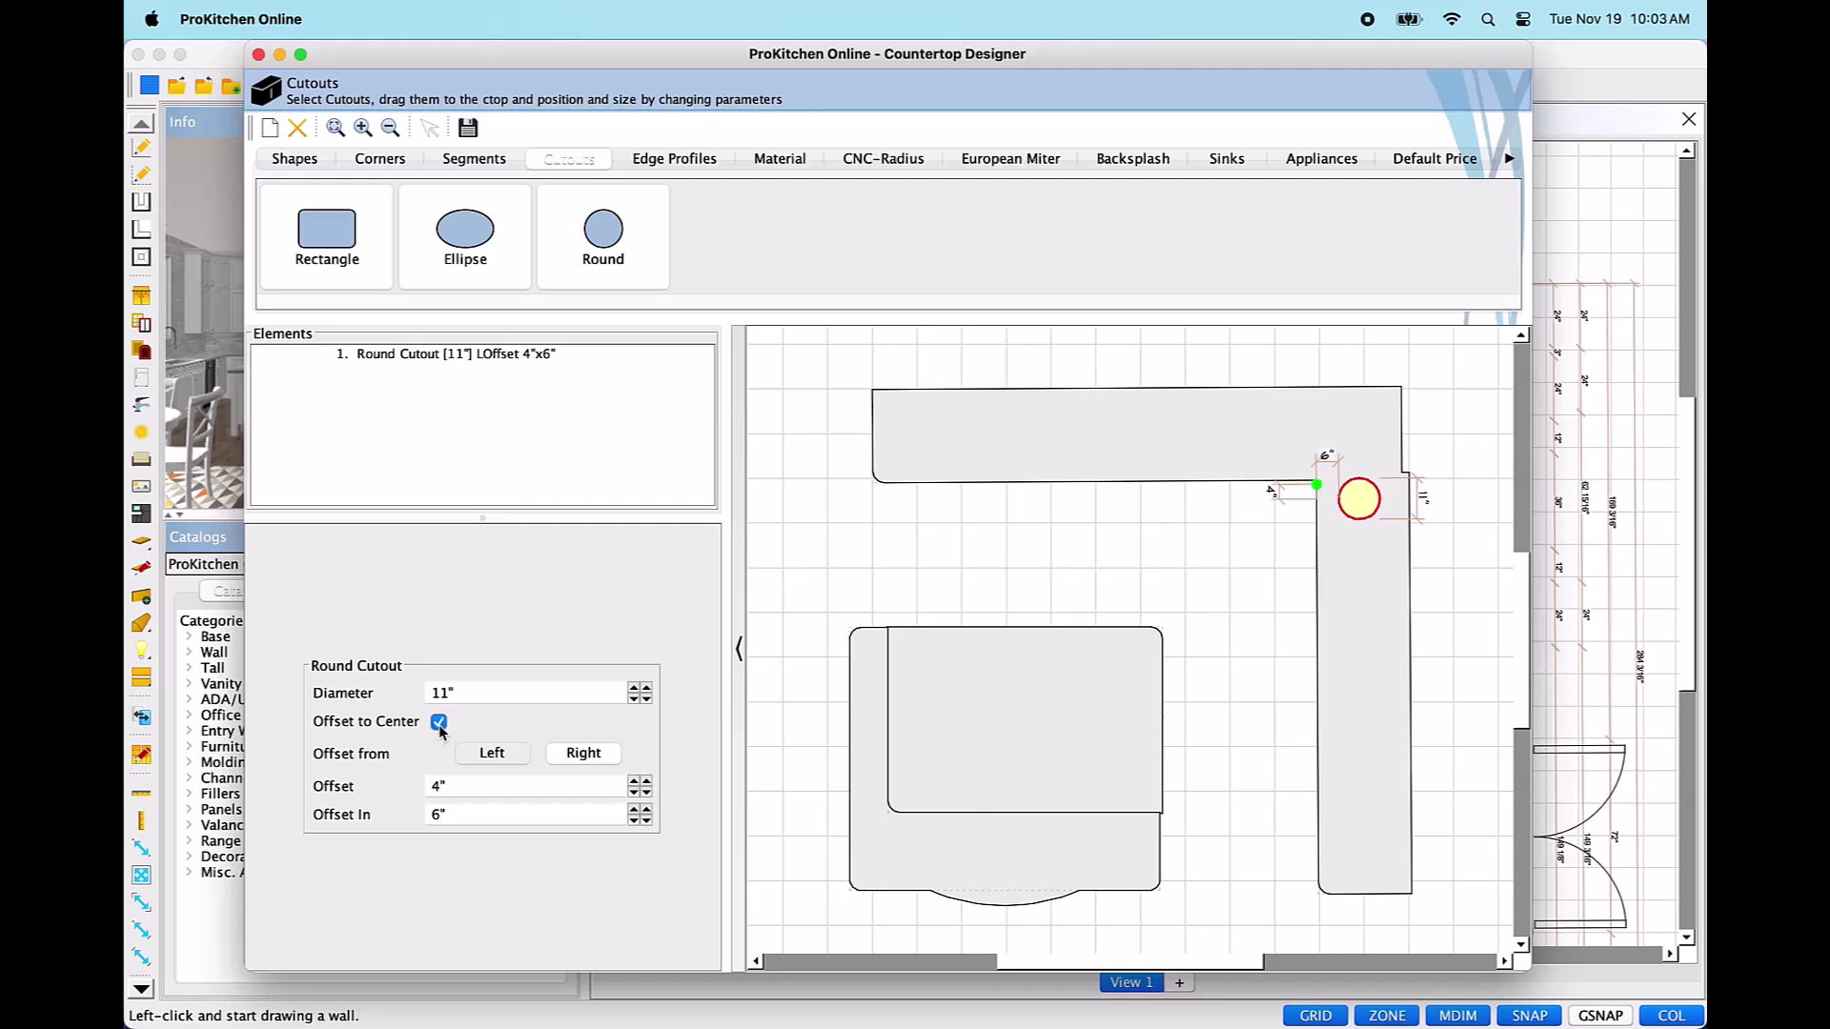
left_click(440, 723)
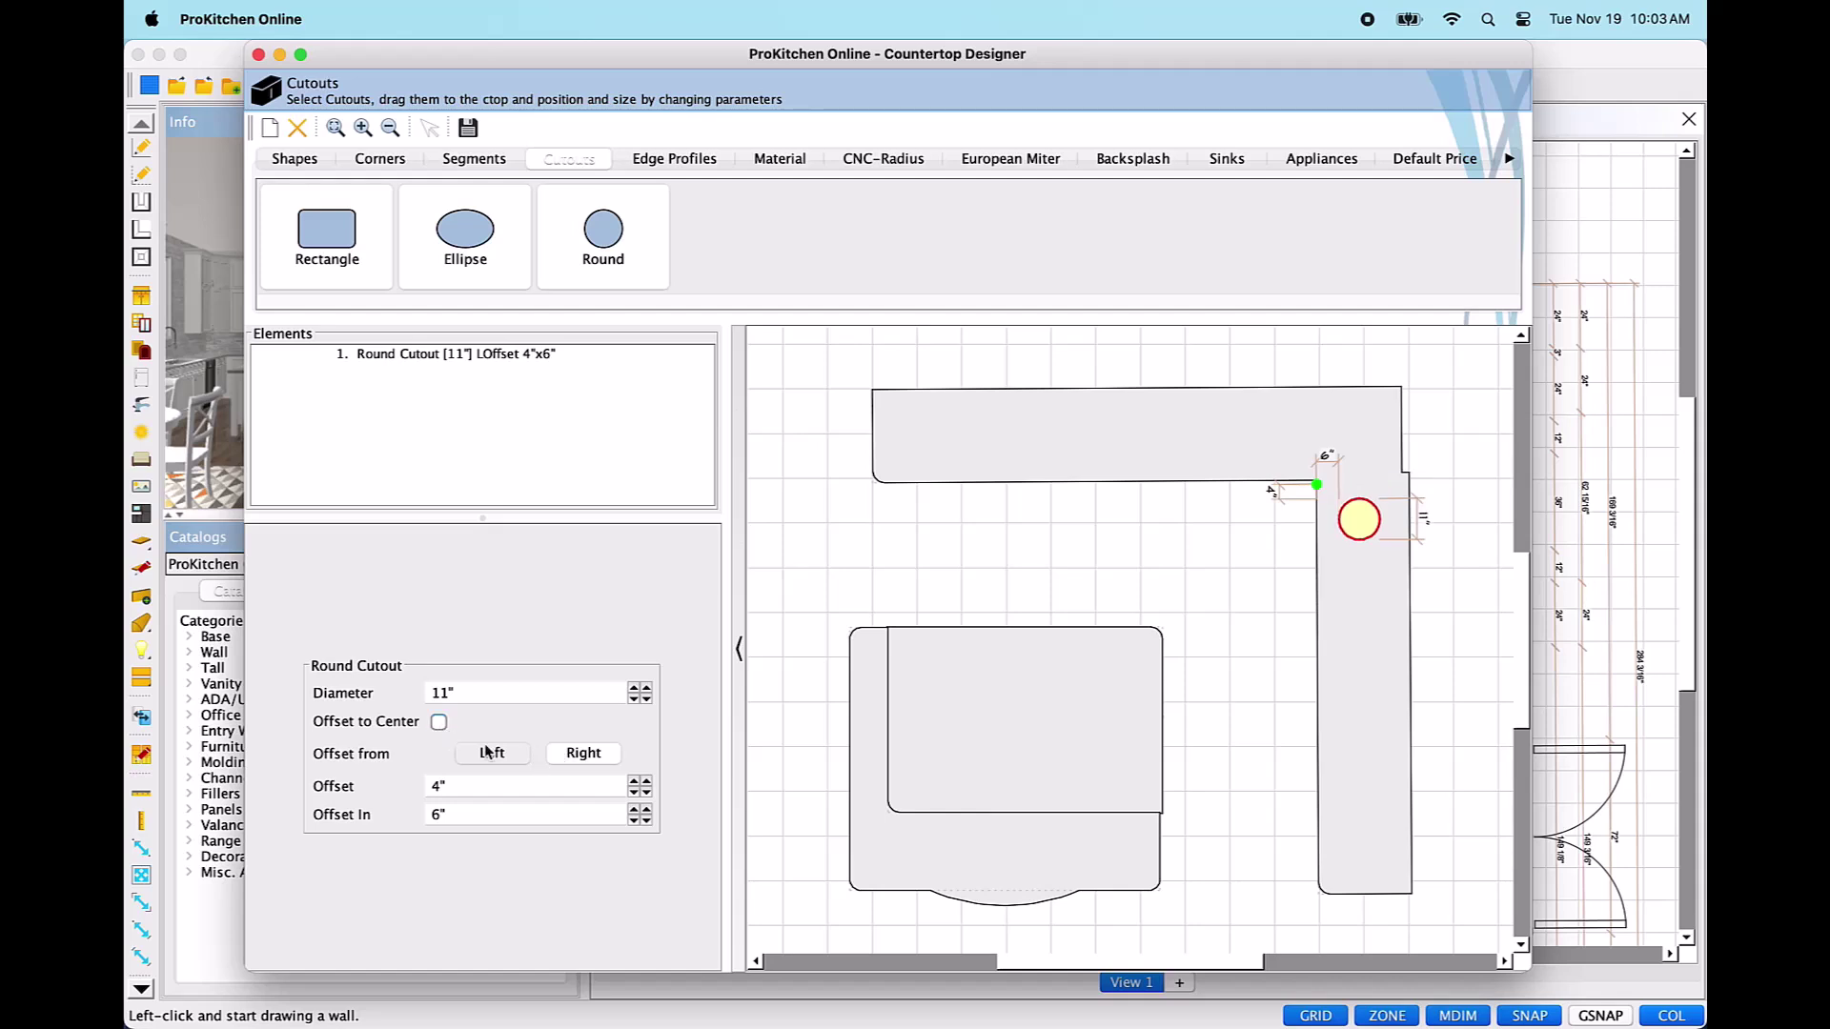
left_click(577, 753)
left_click(490, 754)
left_click(439, 722)
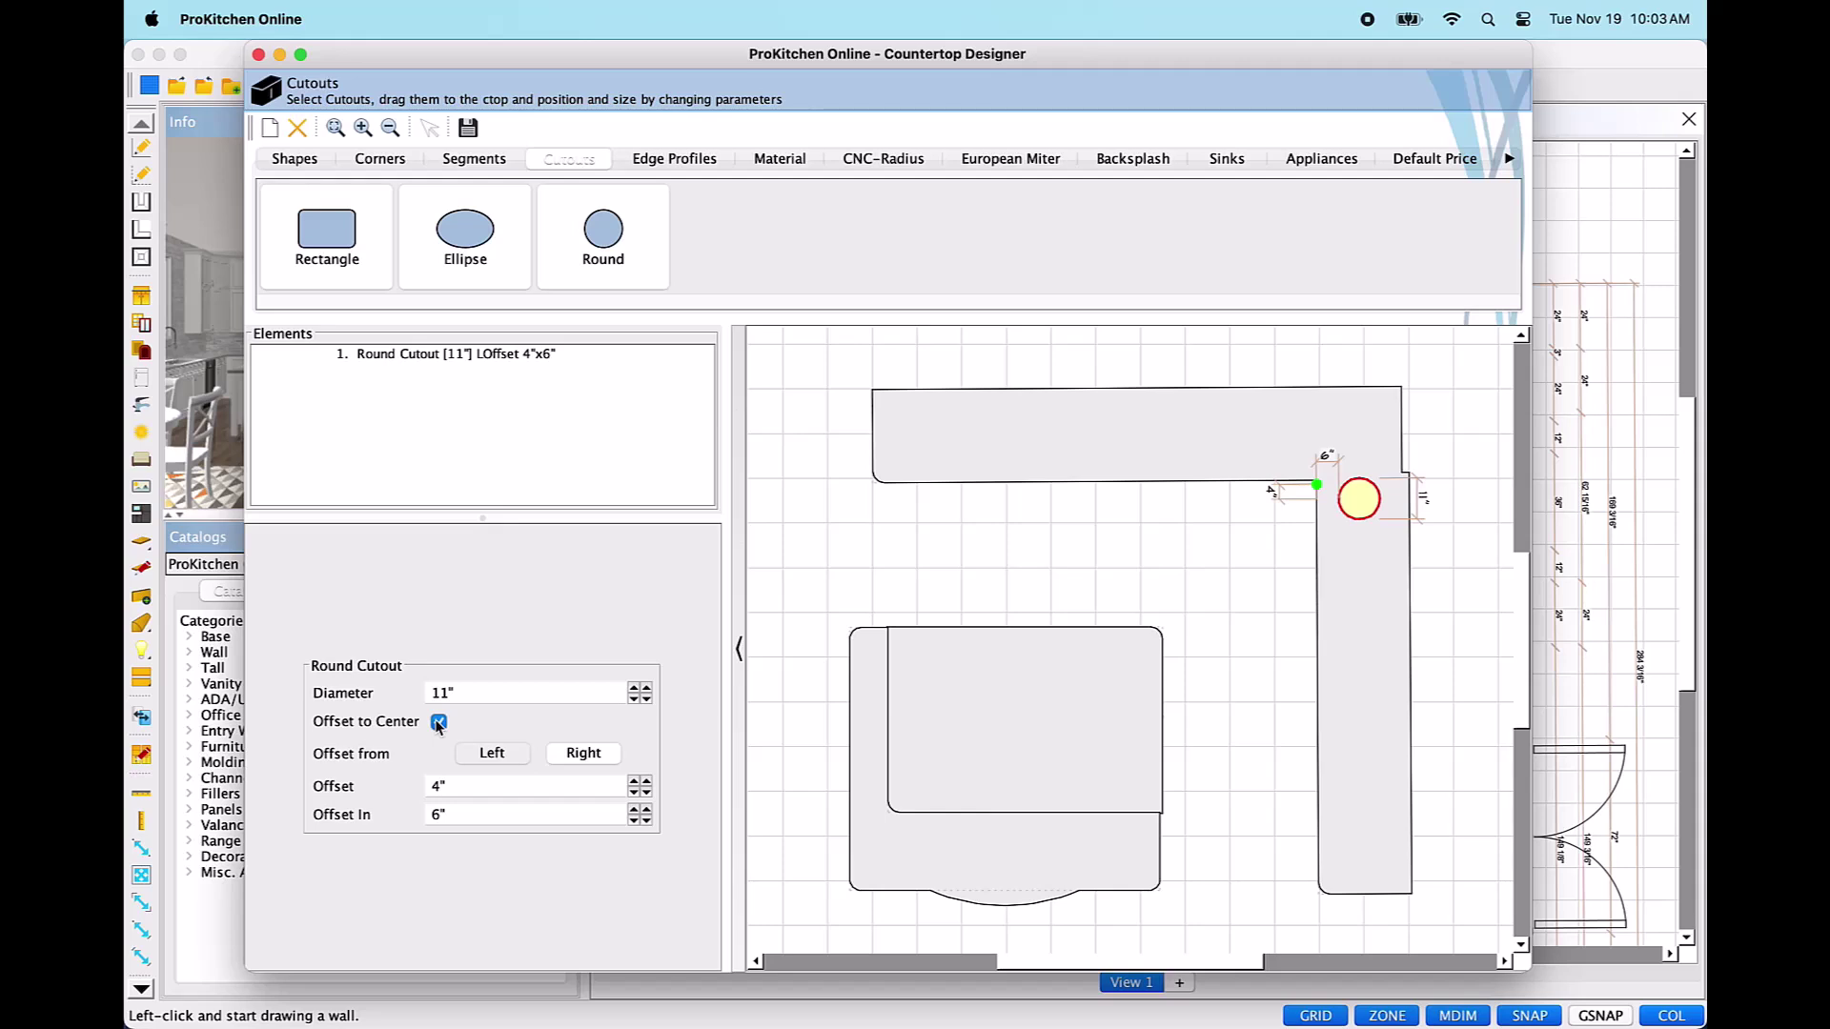
Set the round cutout's offset from the left to 8" and delete the cutout from the wall countertop.
double_click(455, 787)
type("8")
key("Tab")
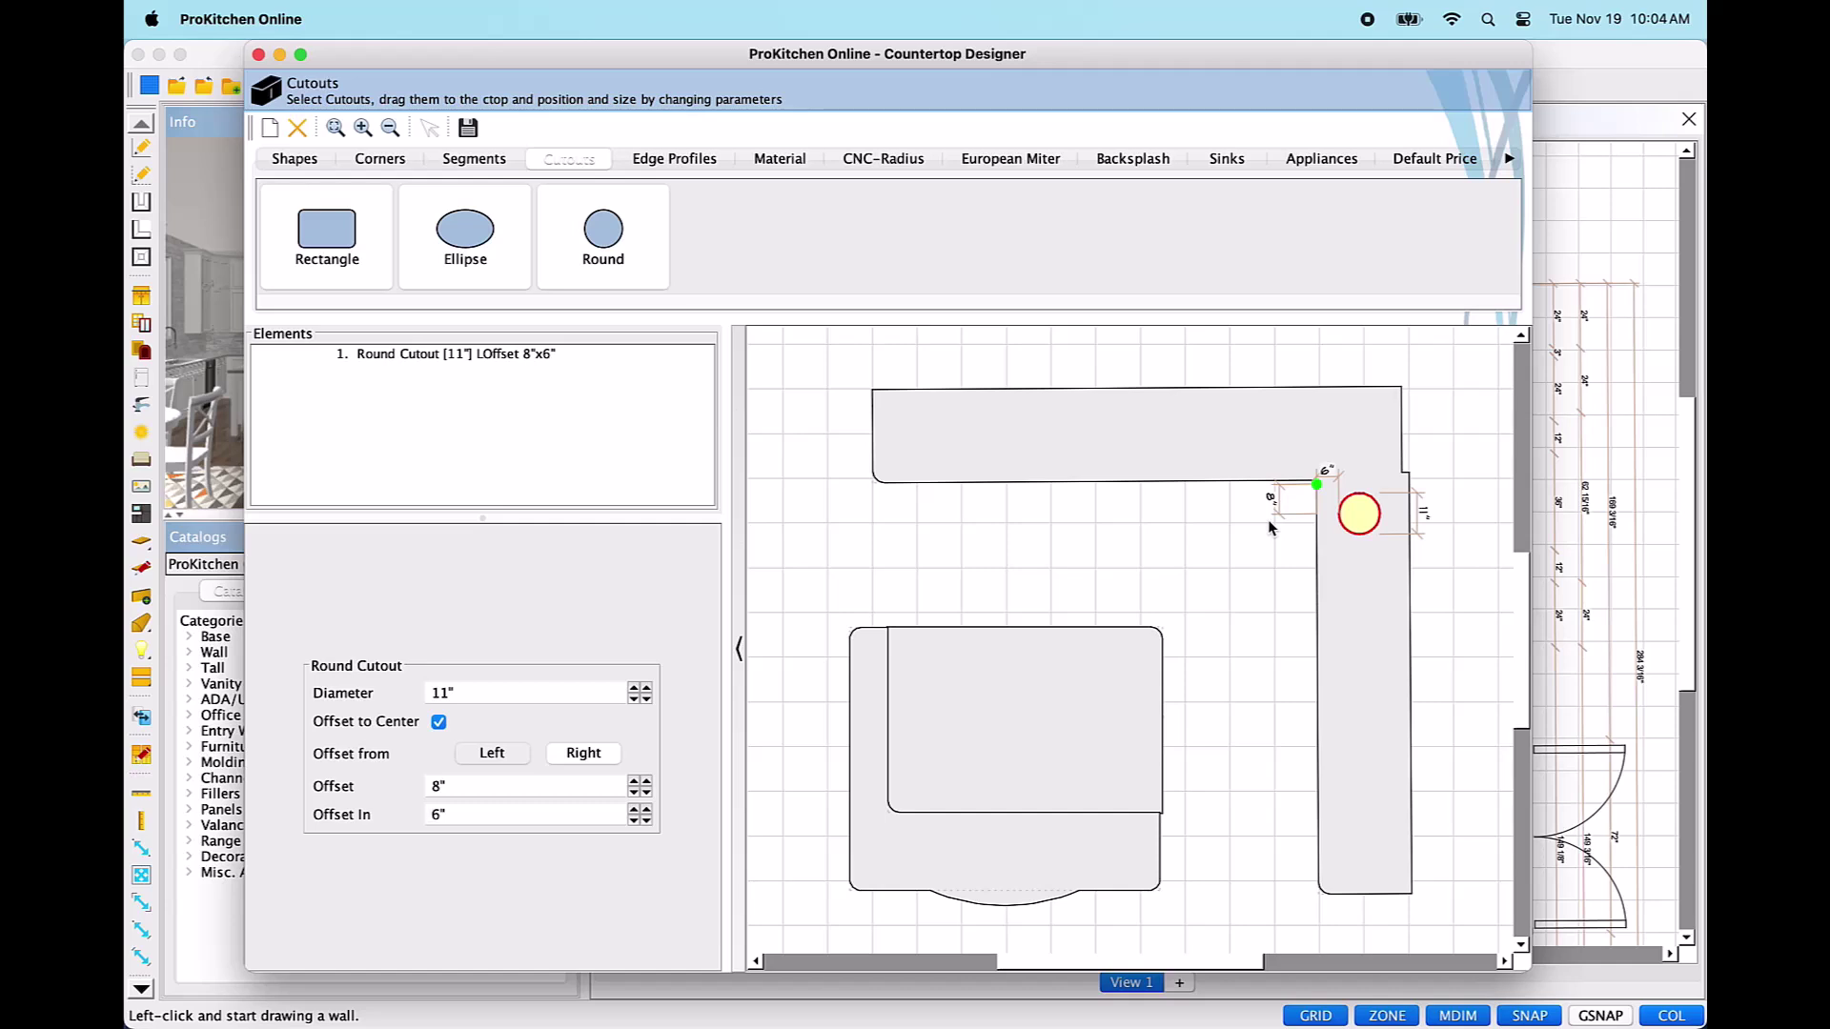
left_click(300, 131)
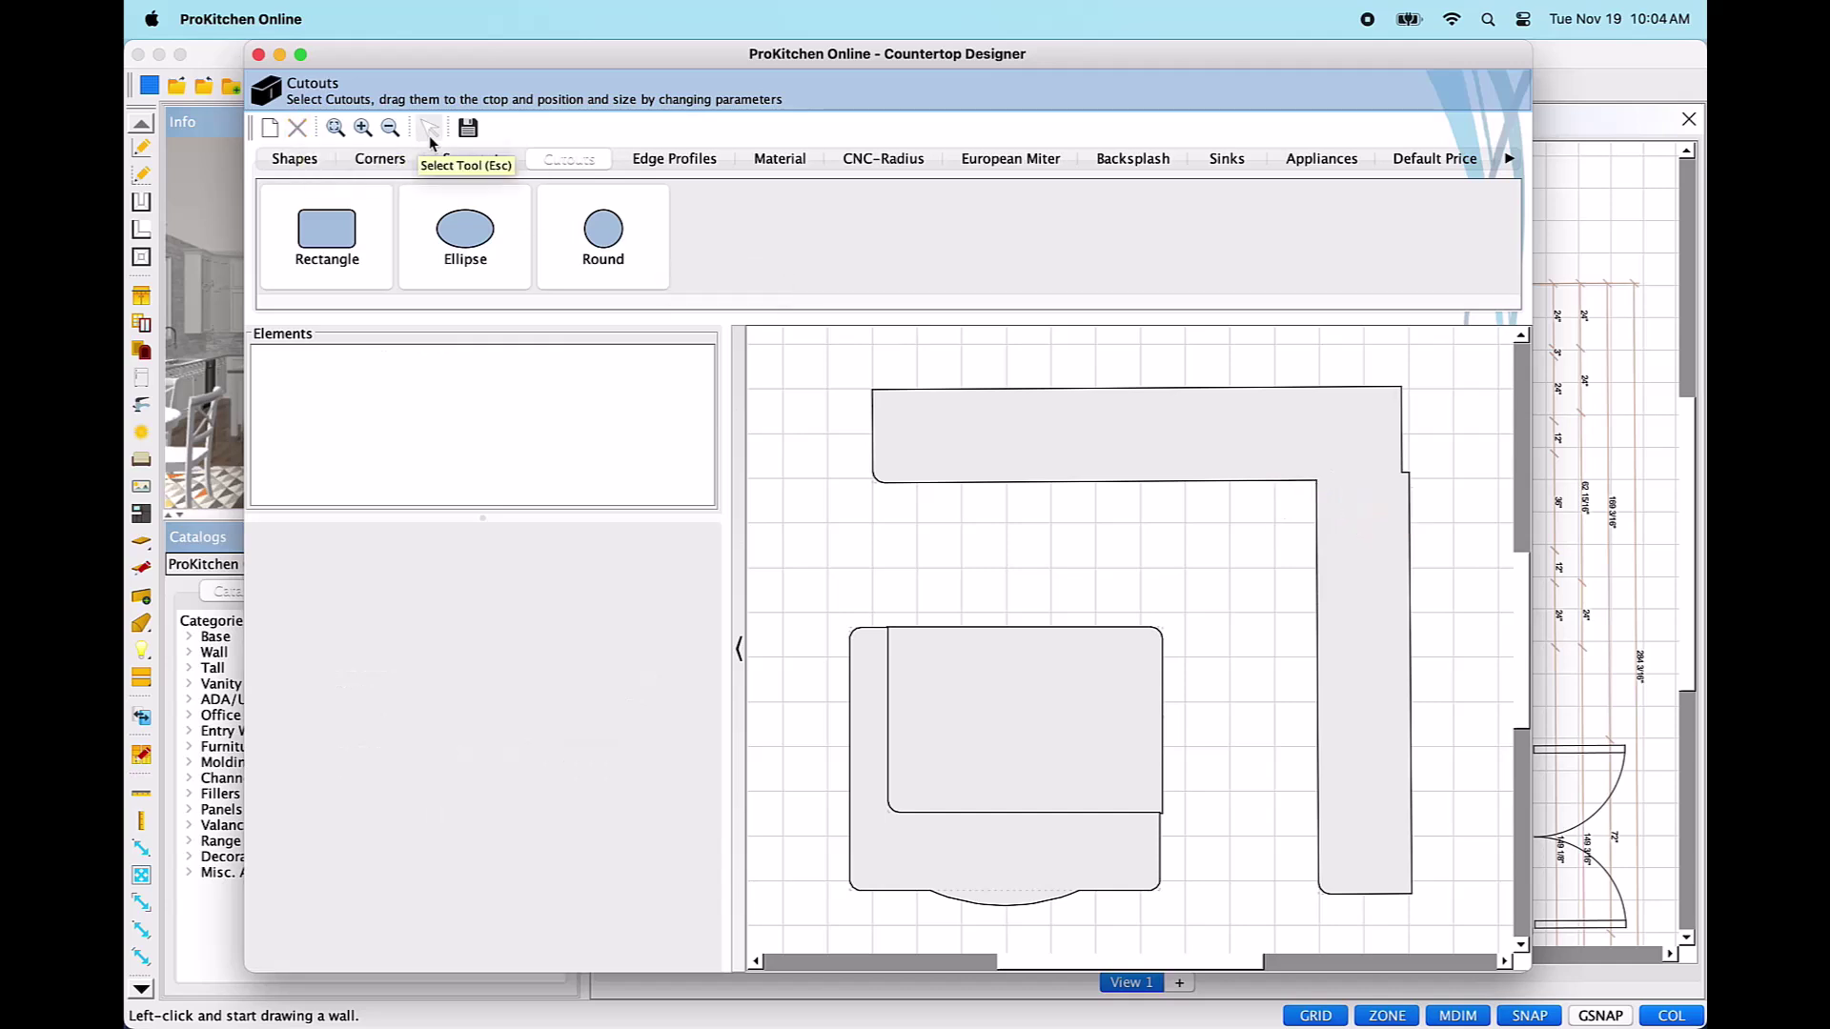
Open the edge profile options and widen the Countertop Designer window on both sides.
left_click(689, 168)
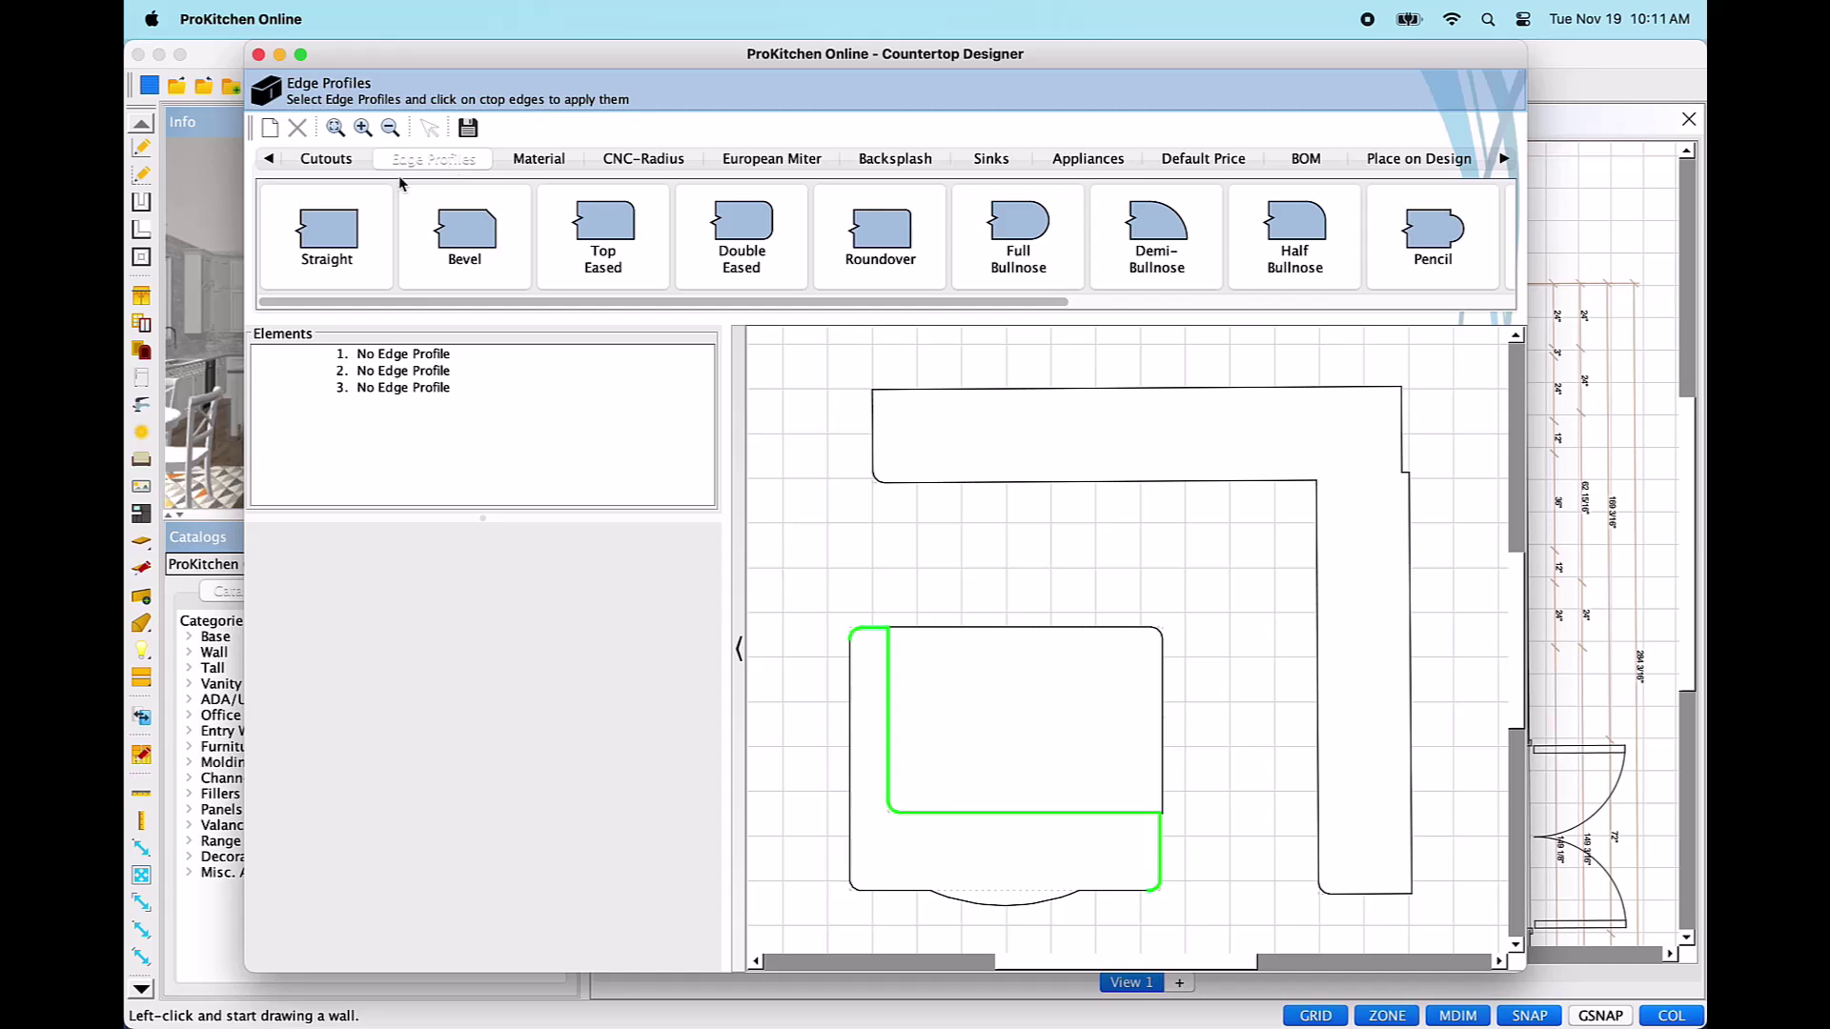
left_click_drag(245, 260, 136, 263)
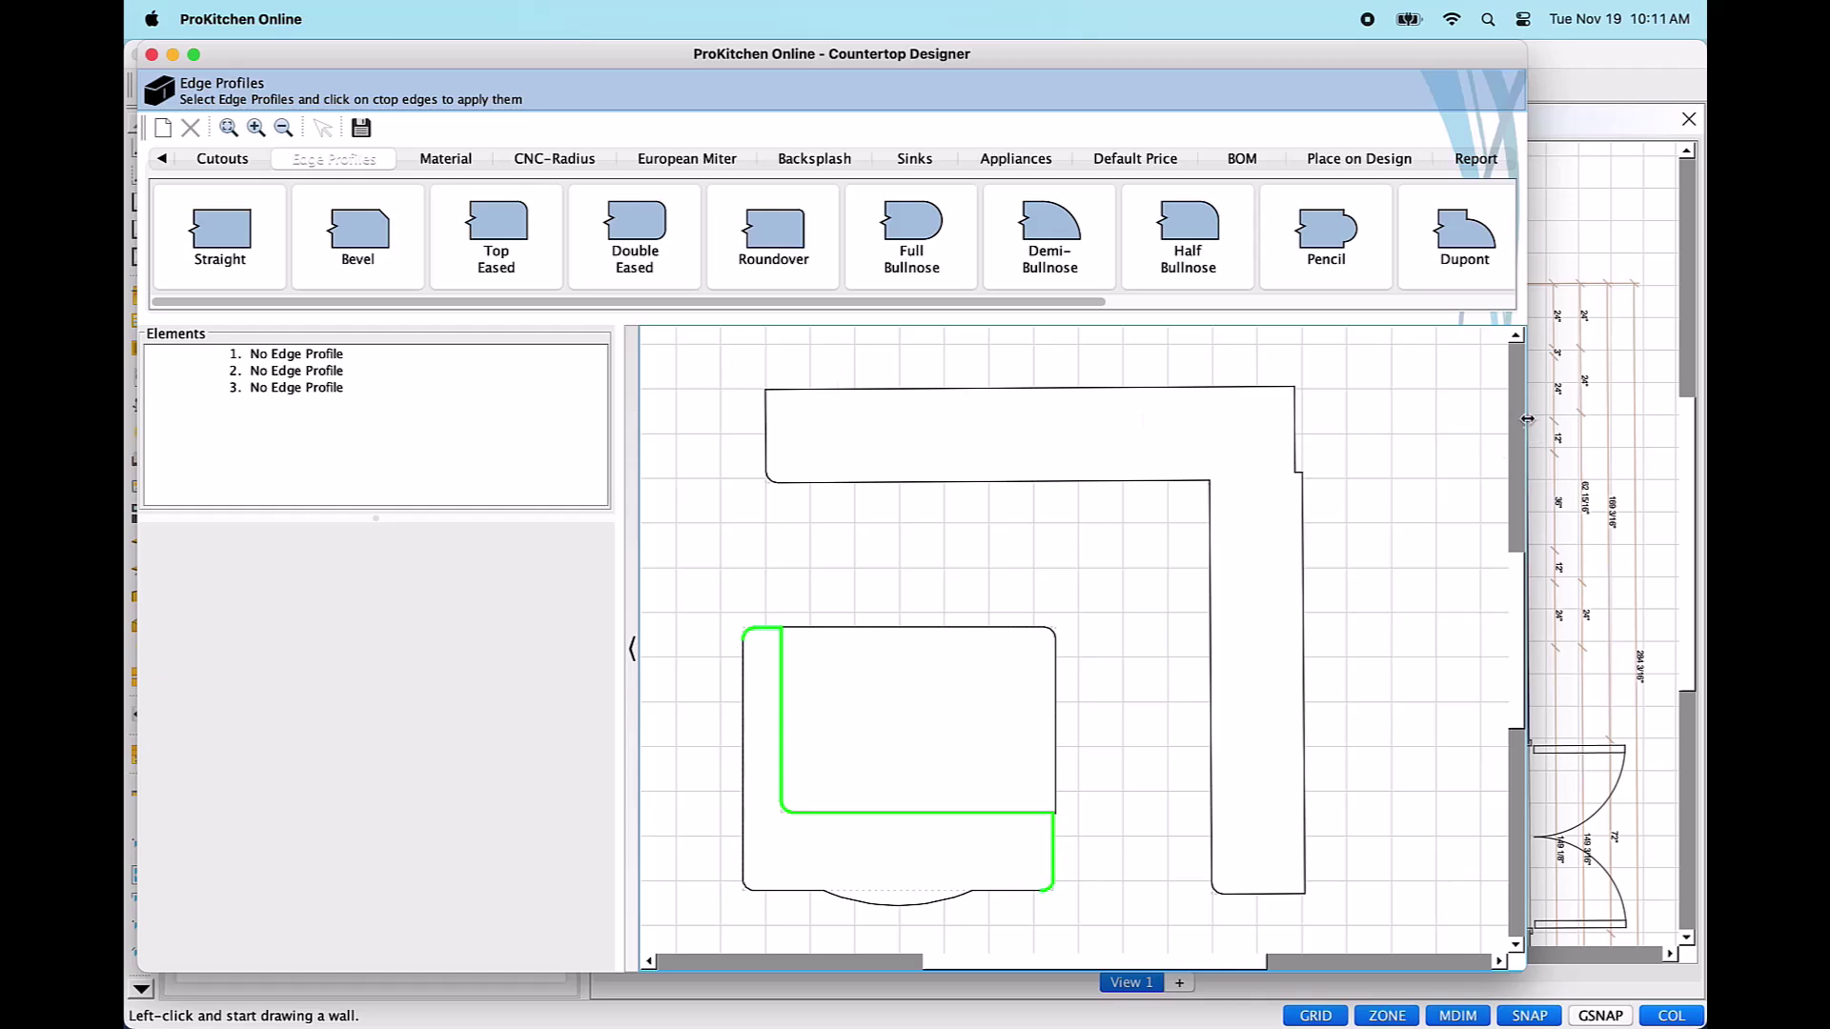
left_click_drag(1525, 420, 1672, 427)
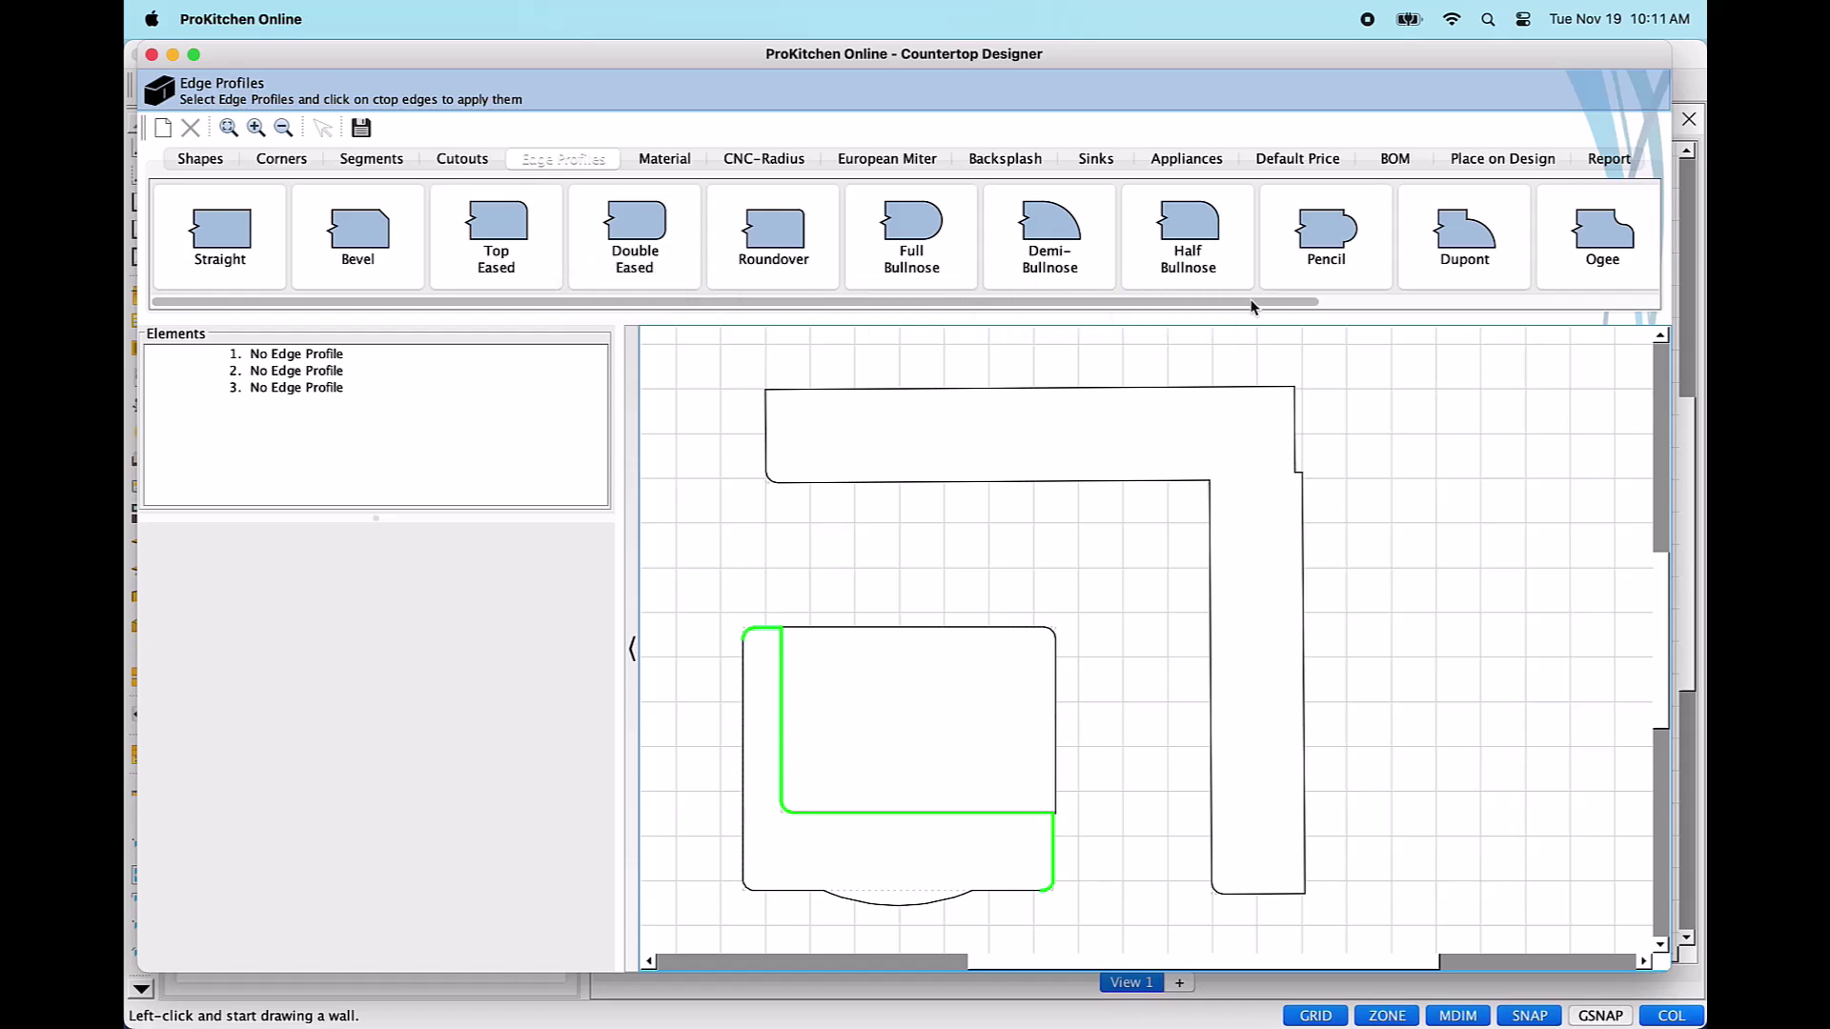
left_click_drag(1261, 300, 1123, 307)
Apply a Pencil edge profile with 1 1/2" height and 1/8" fillet to the short right side of the L-shaped island countertop.
left_click(1328, 237)
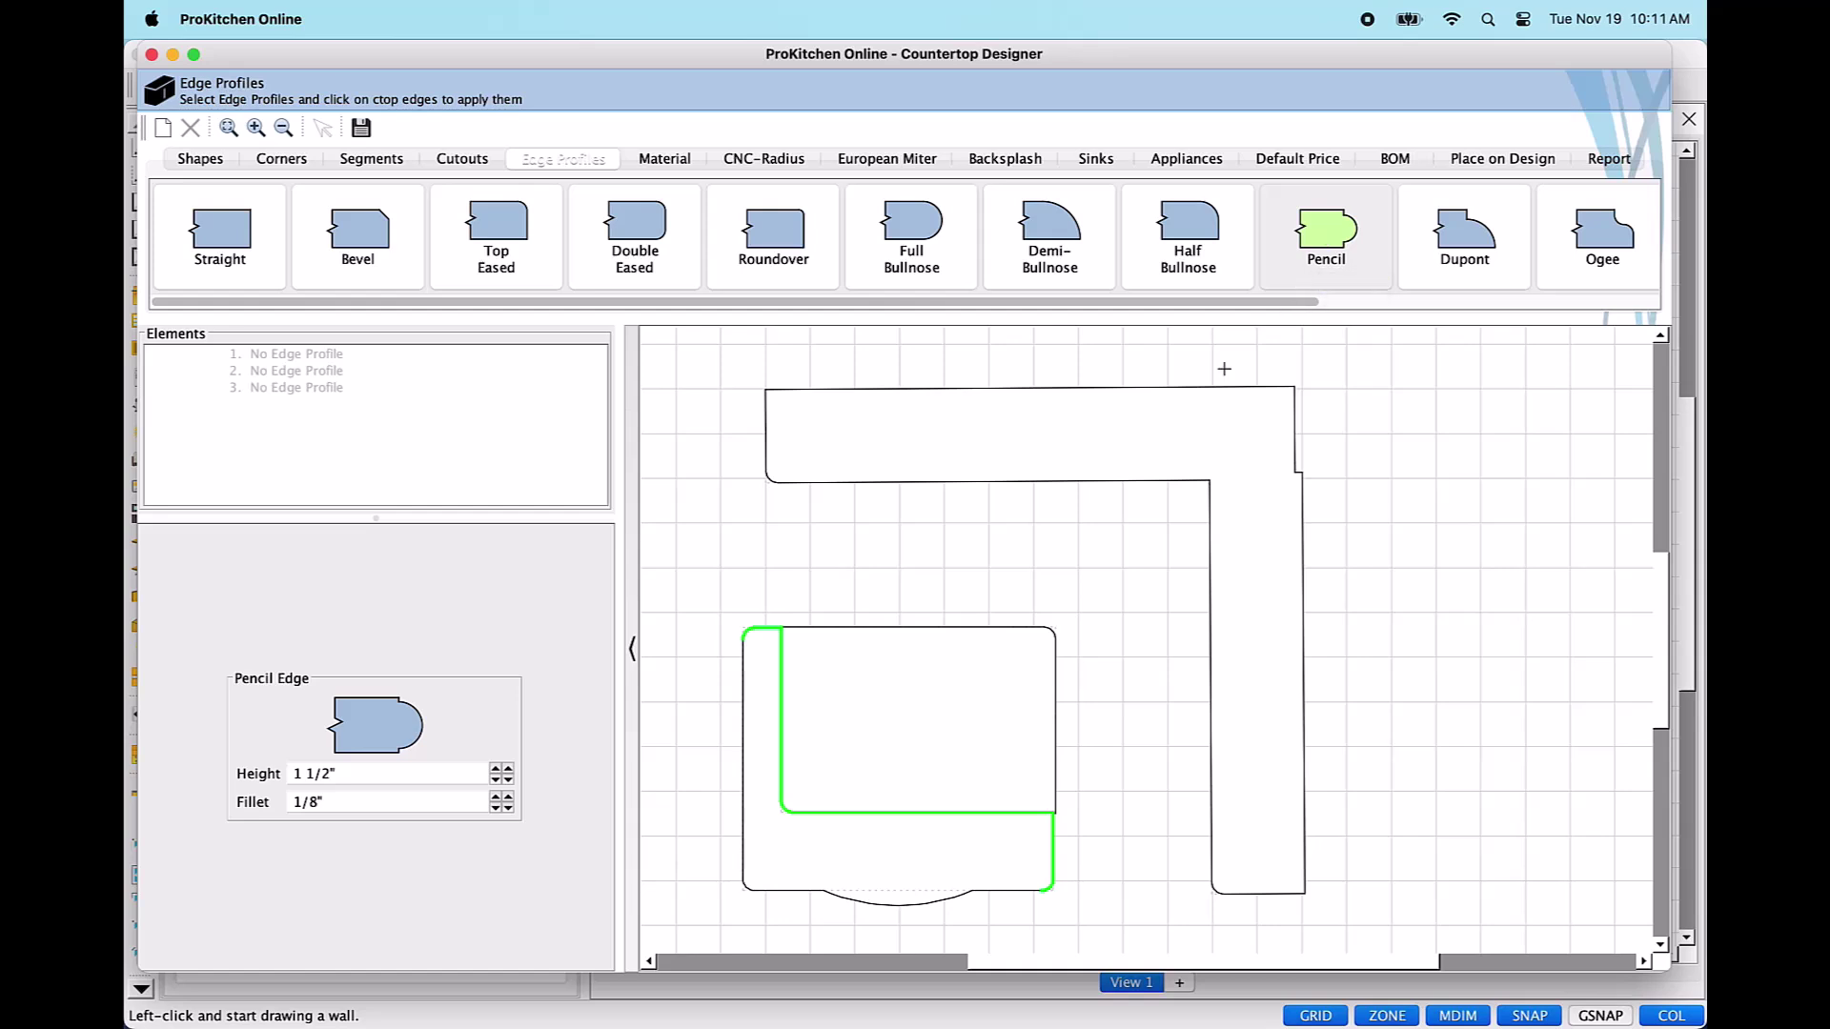
scroll(1200, 500, "down", 1)
scroll(960, 855, "up", 2)
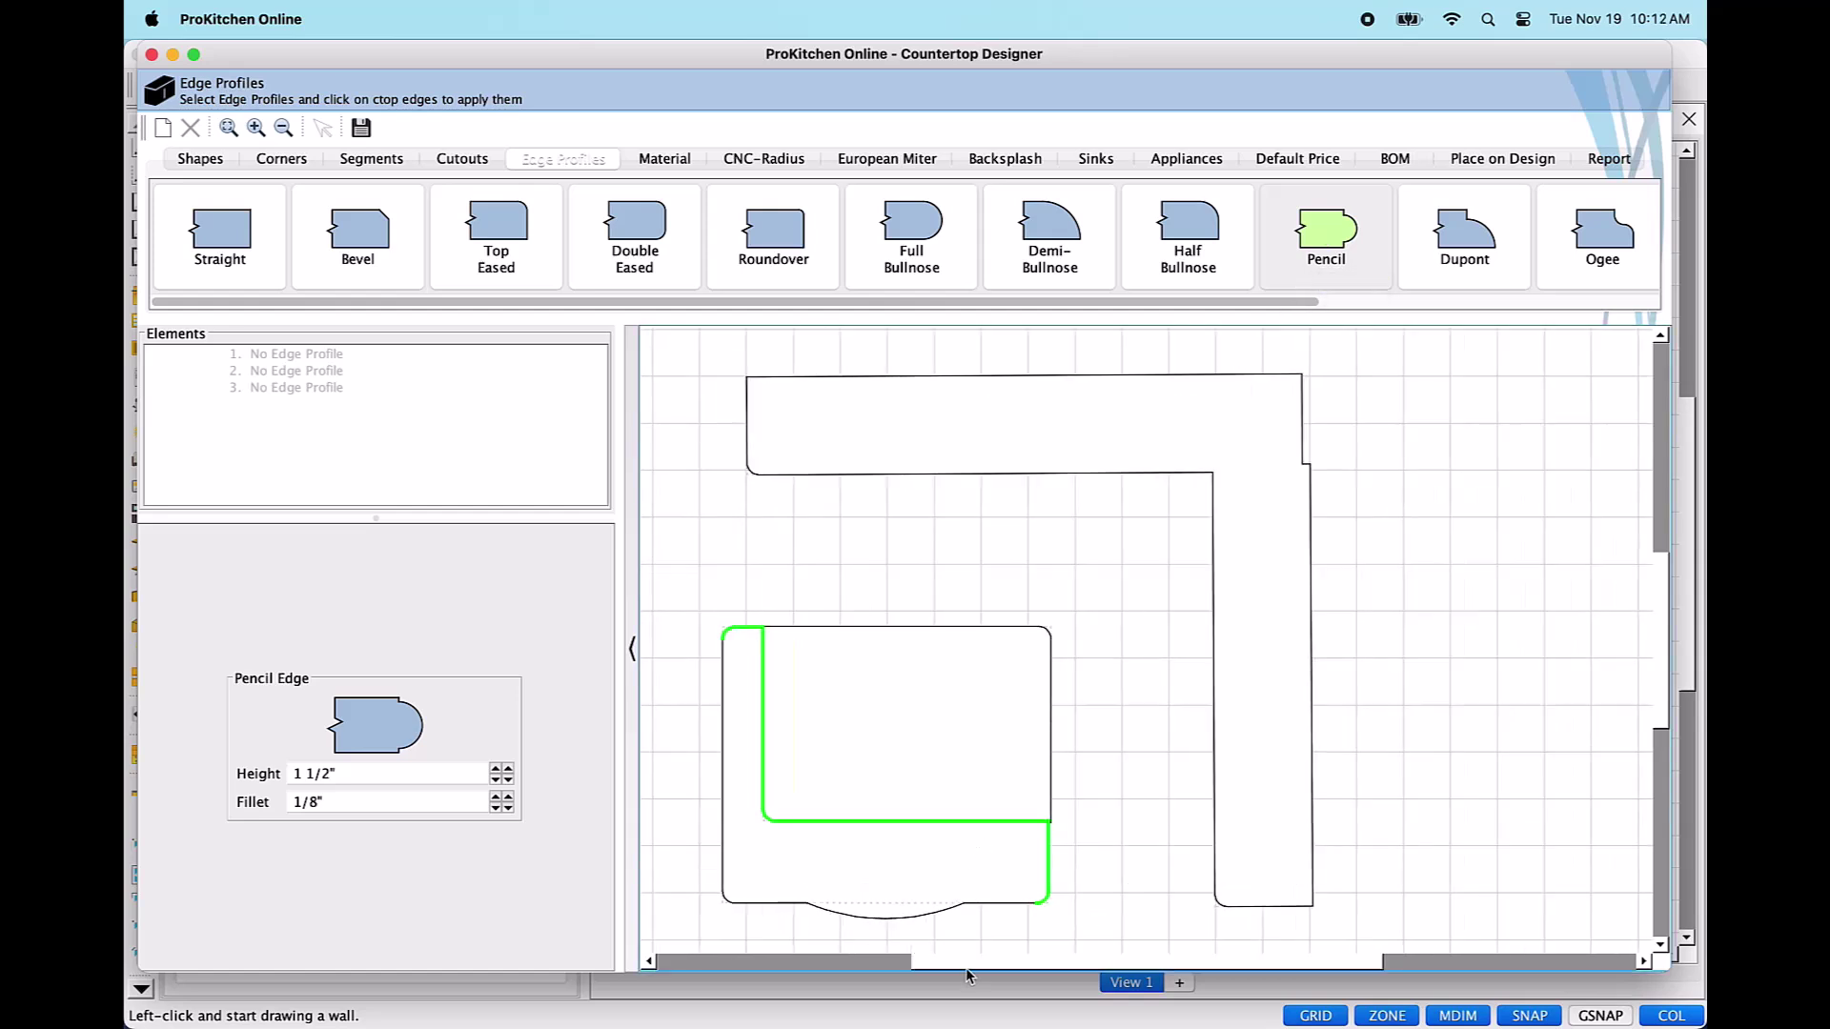
scroll(972, 953, "left", 4)
left_click_drag(1653, 641, 1652, 686)
scroll(1149, 639, "up", 2)
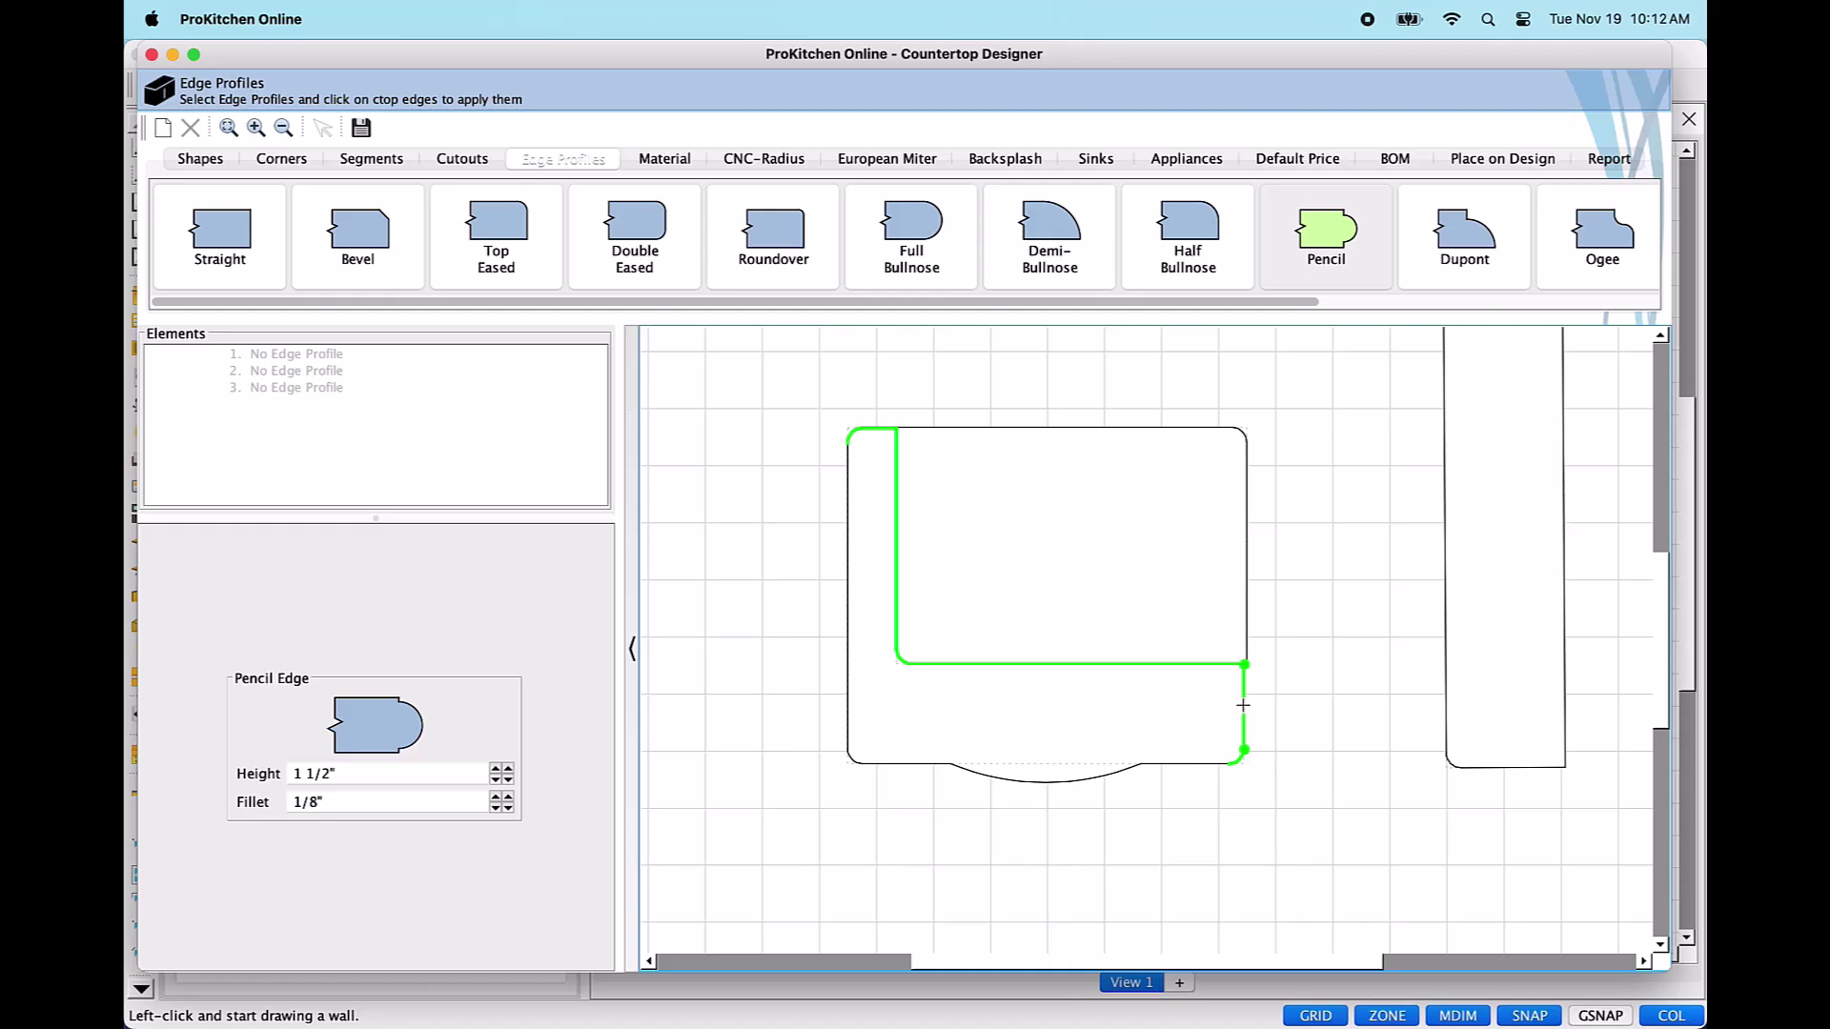
left_click(1242, 705)
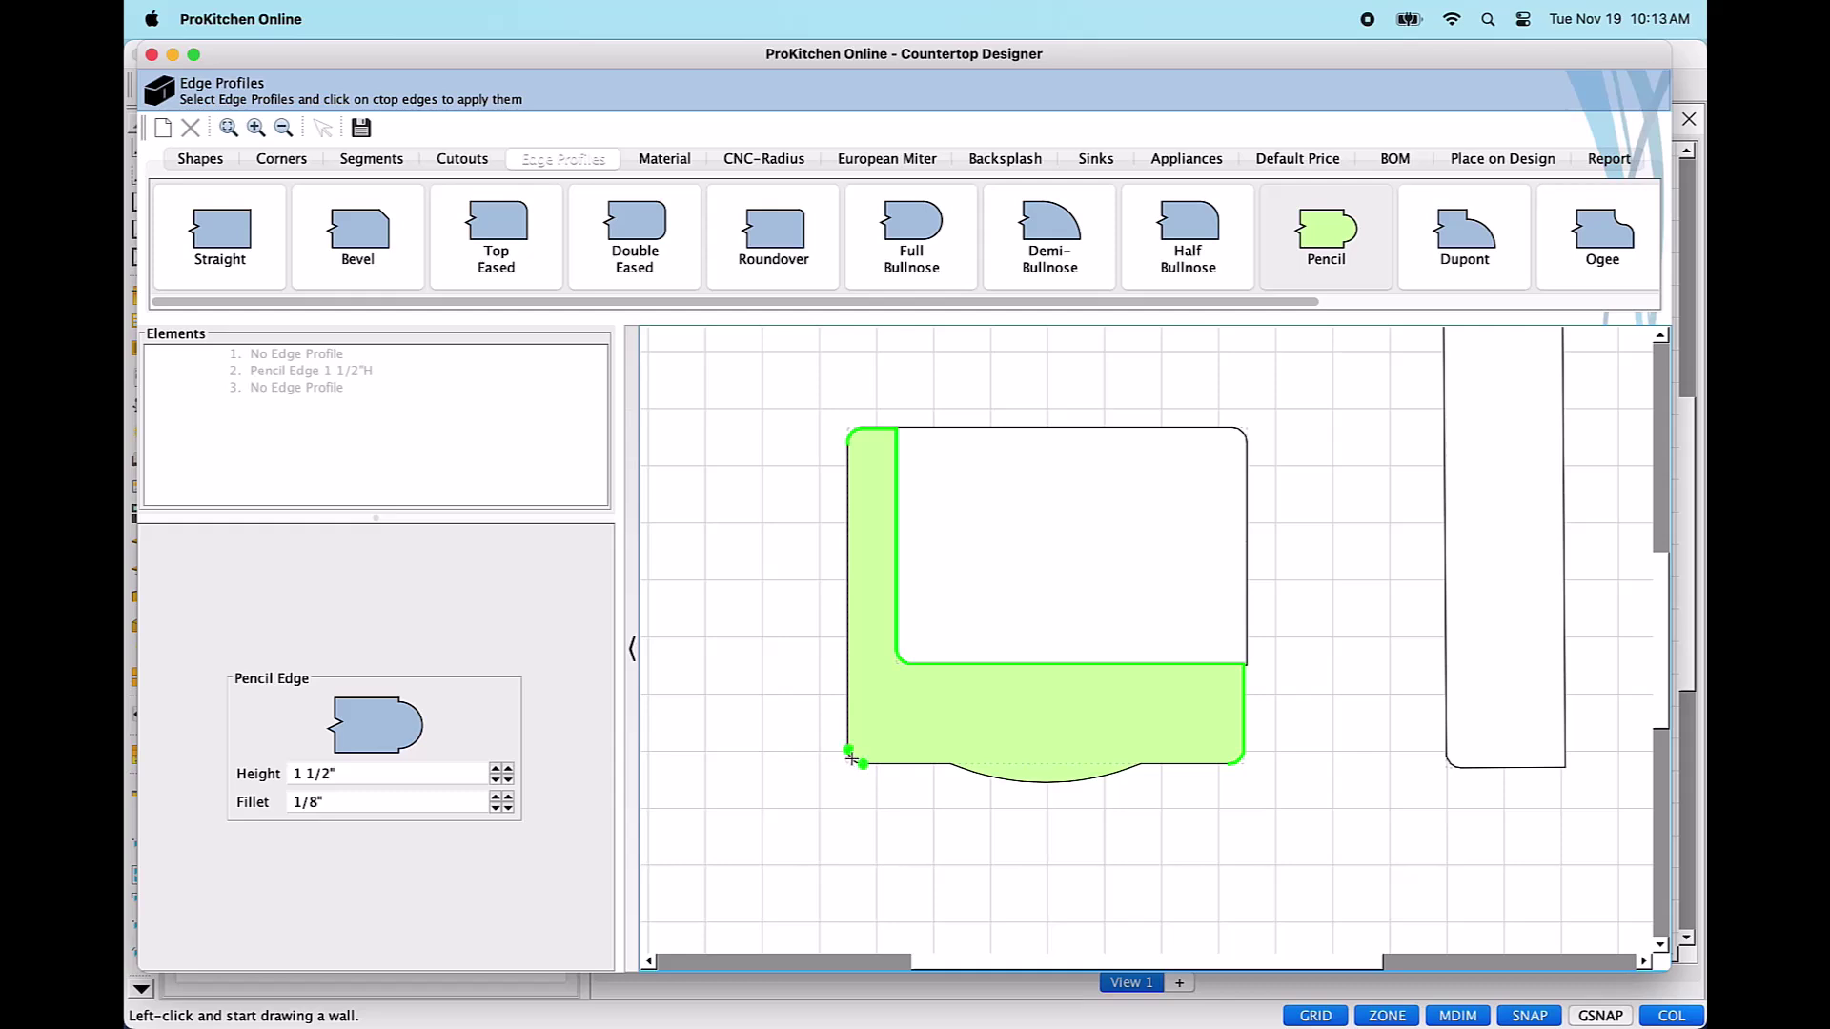
Apply the Pencil edge profile to the L-shaped island countertop's two left corners and its front edge with the arc segment.
scroll(851, 758, "up", 3)
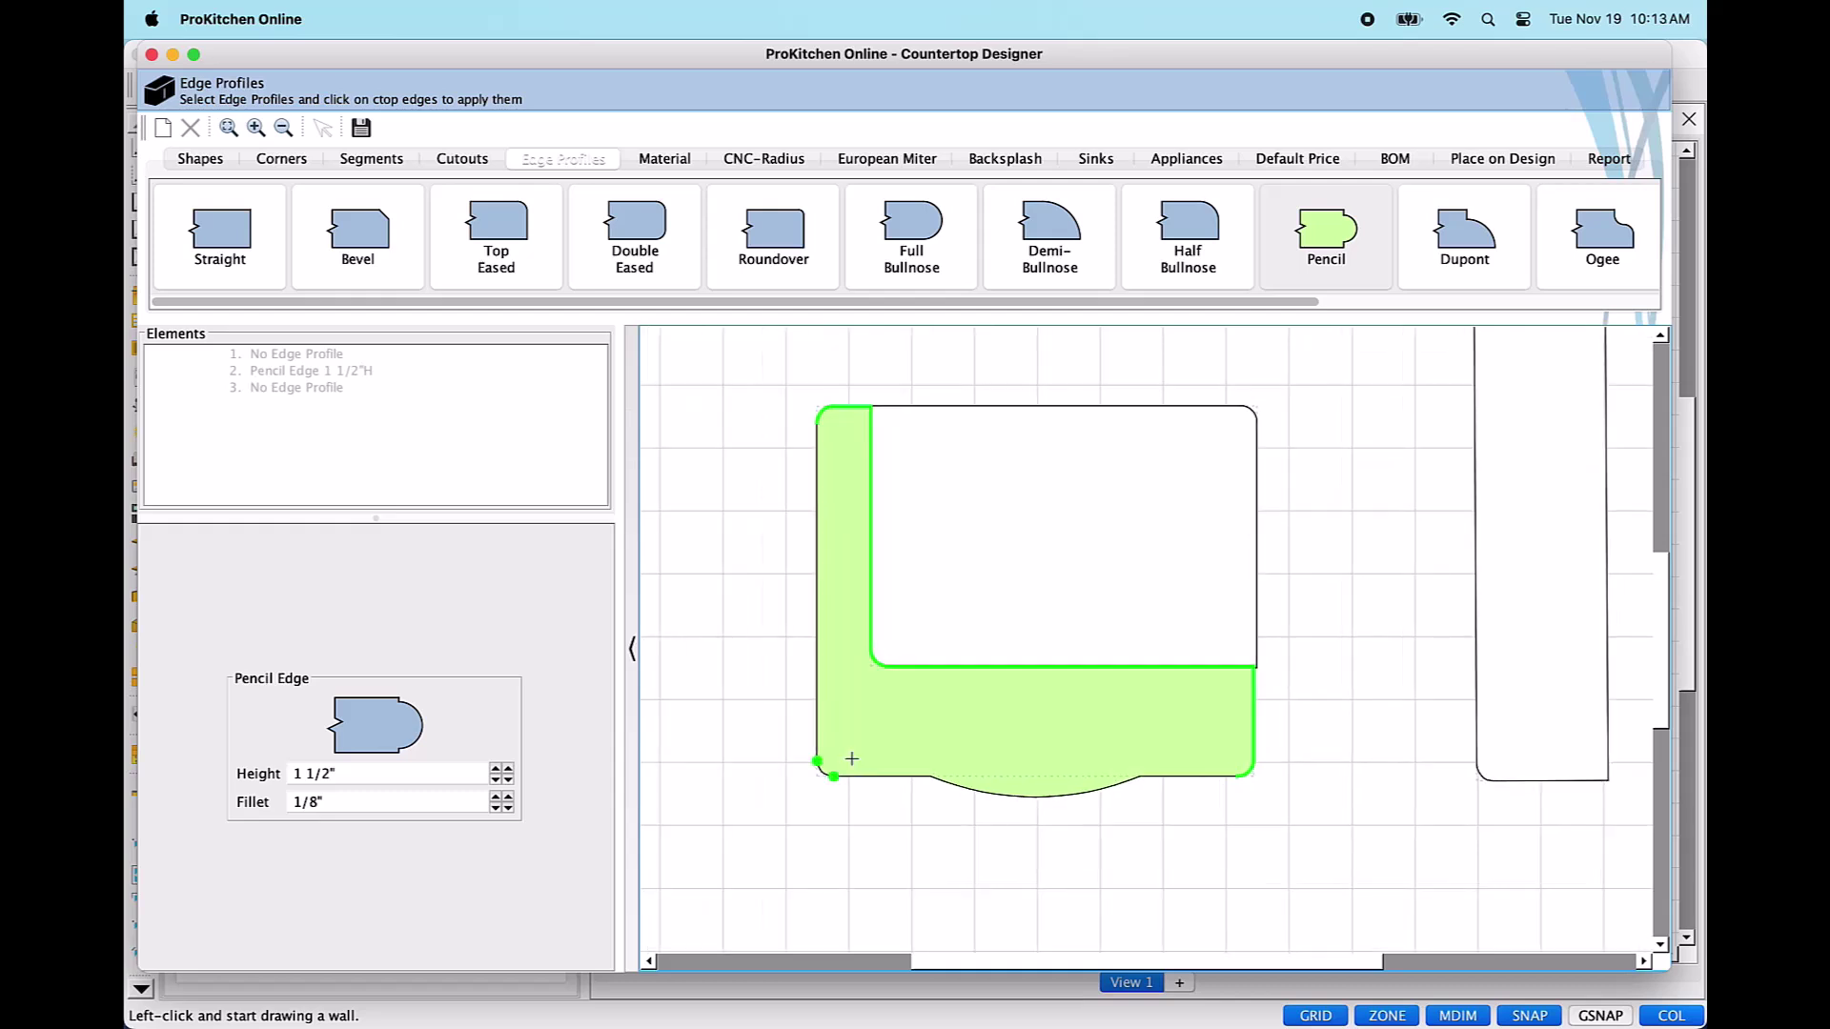
scroll(762, 786, "up", 1)
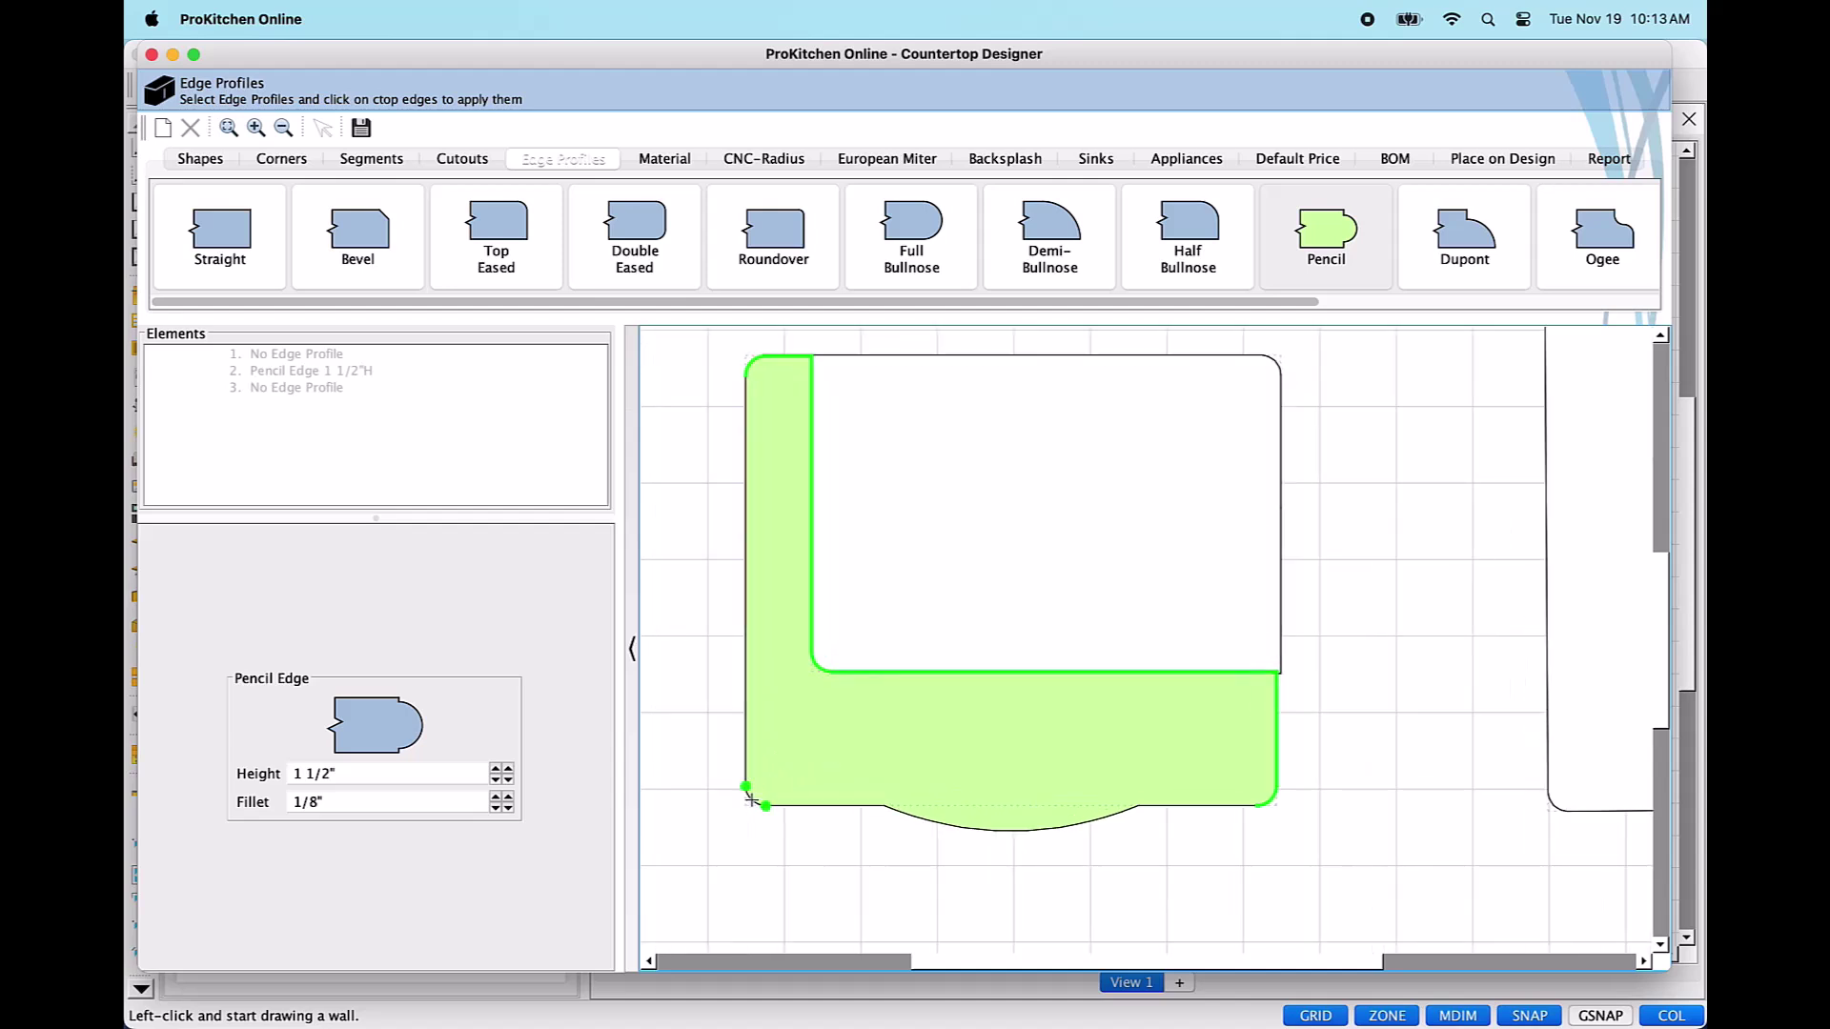
left_click(751, 800)
left_click(753, 363)
left_click(831, 805)
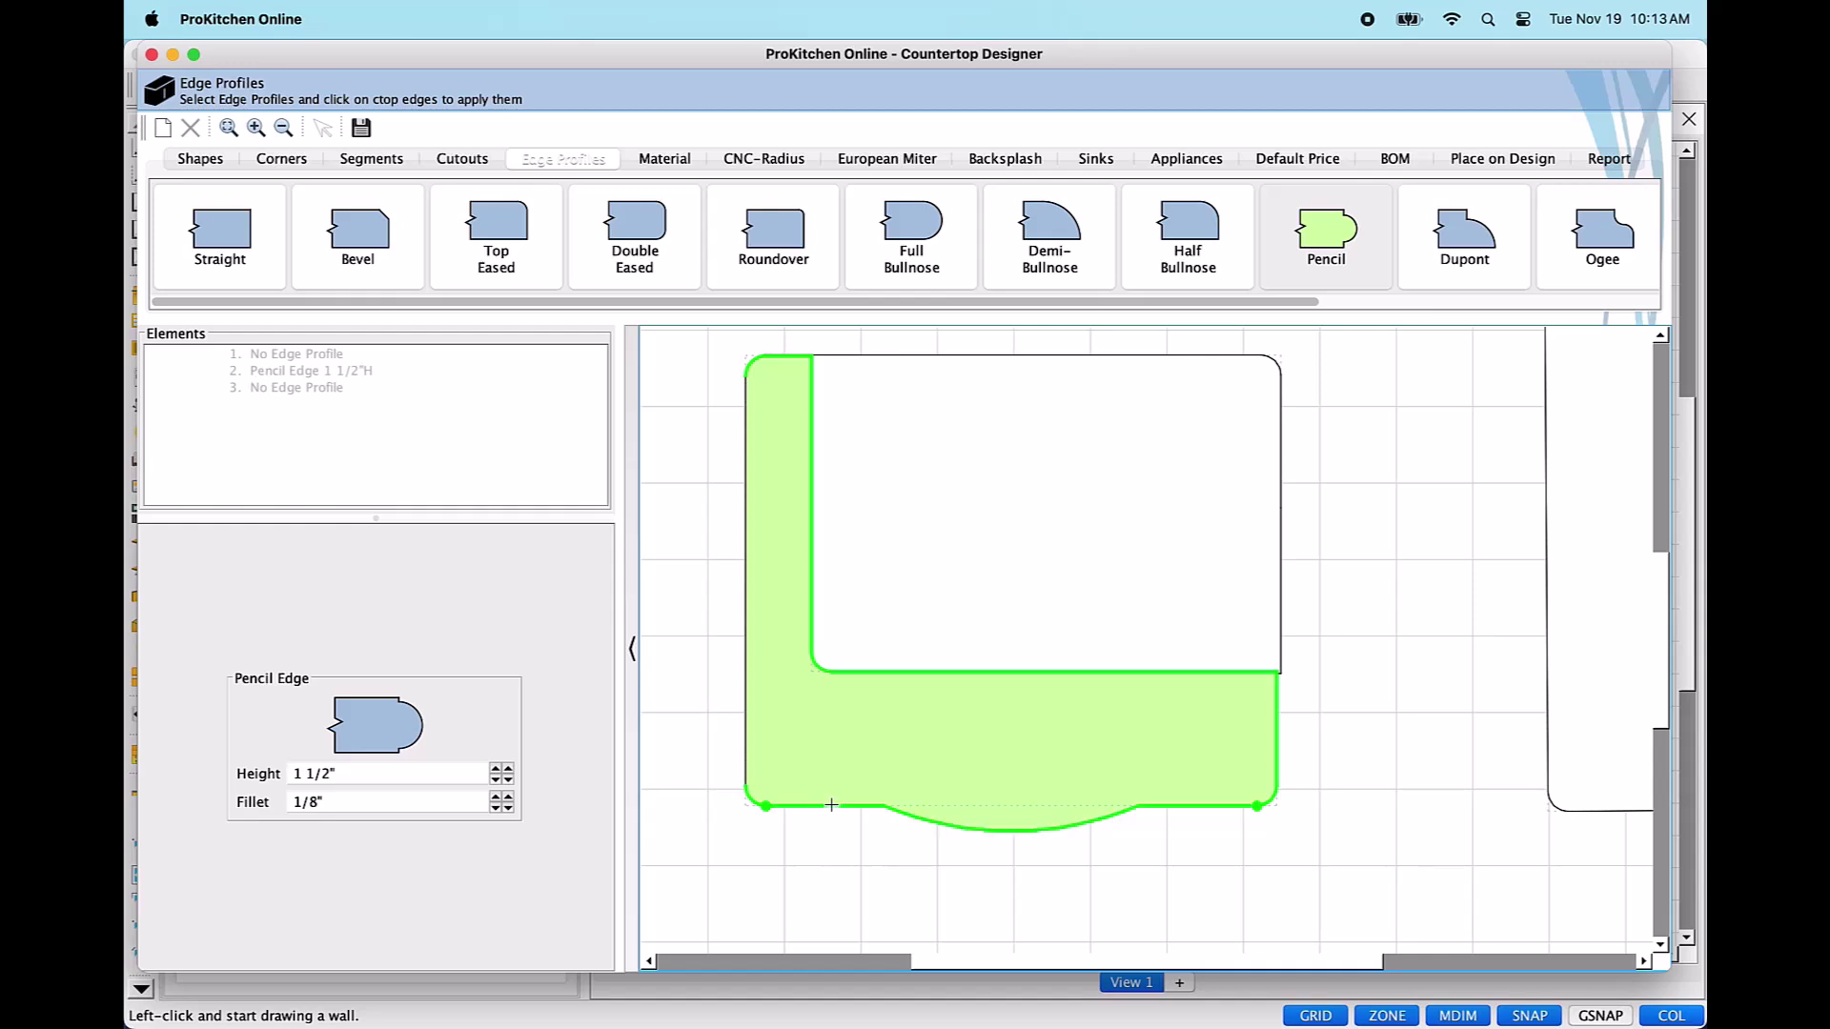
scroll(947, 747, "down", 3)
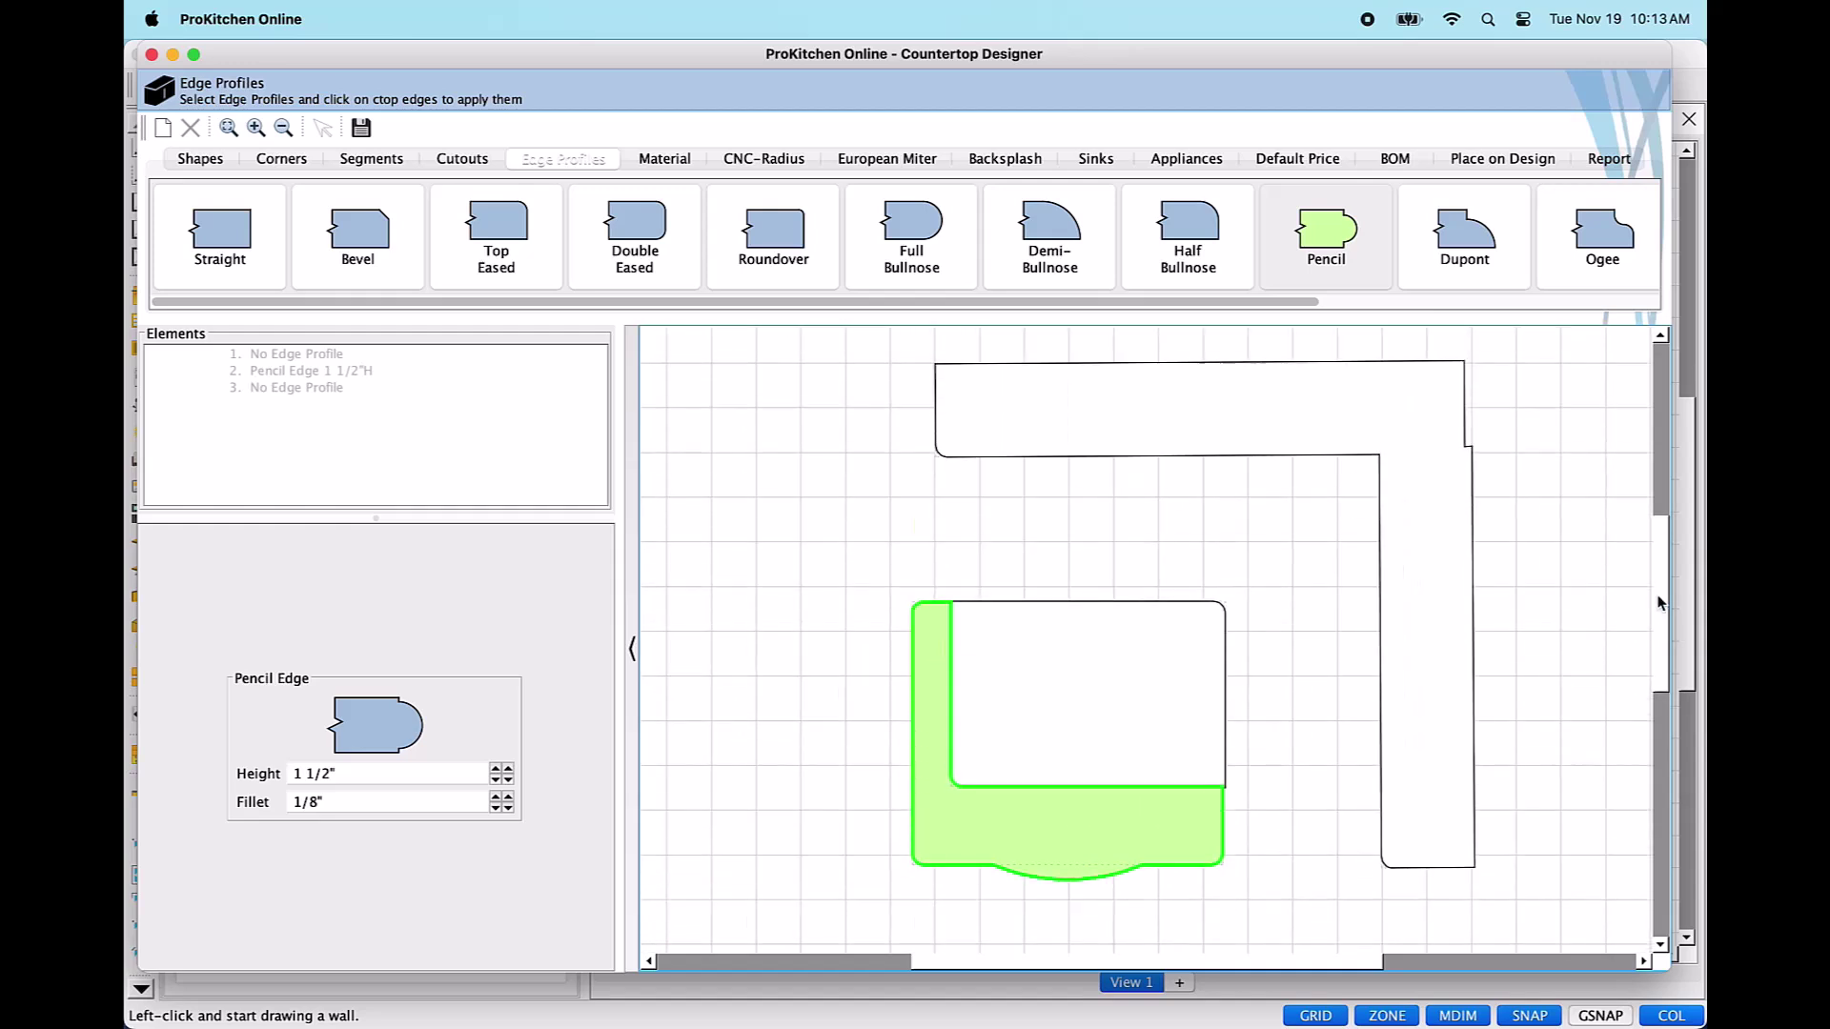
Add a countertop material named "Med Gray top" with the description "solid surface no 28".
left_click(665, 159)
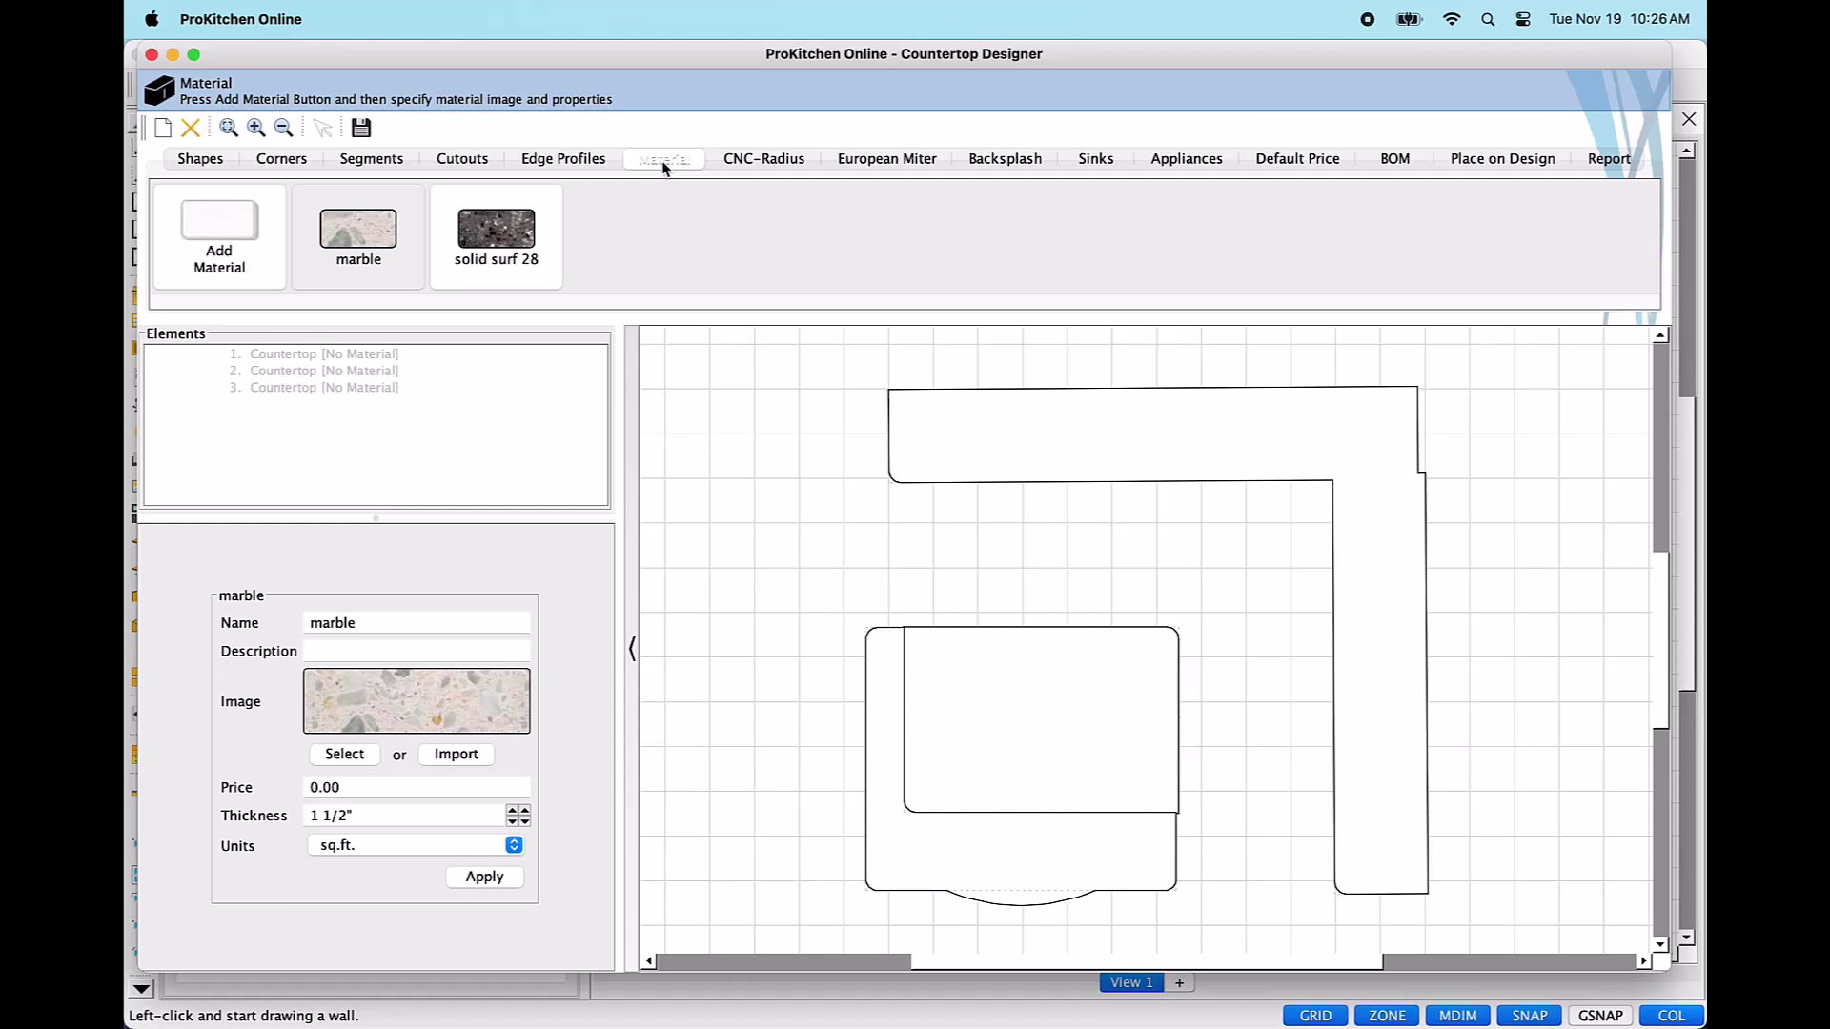
left_click(221, 232)
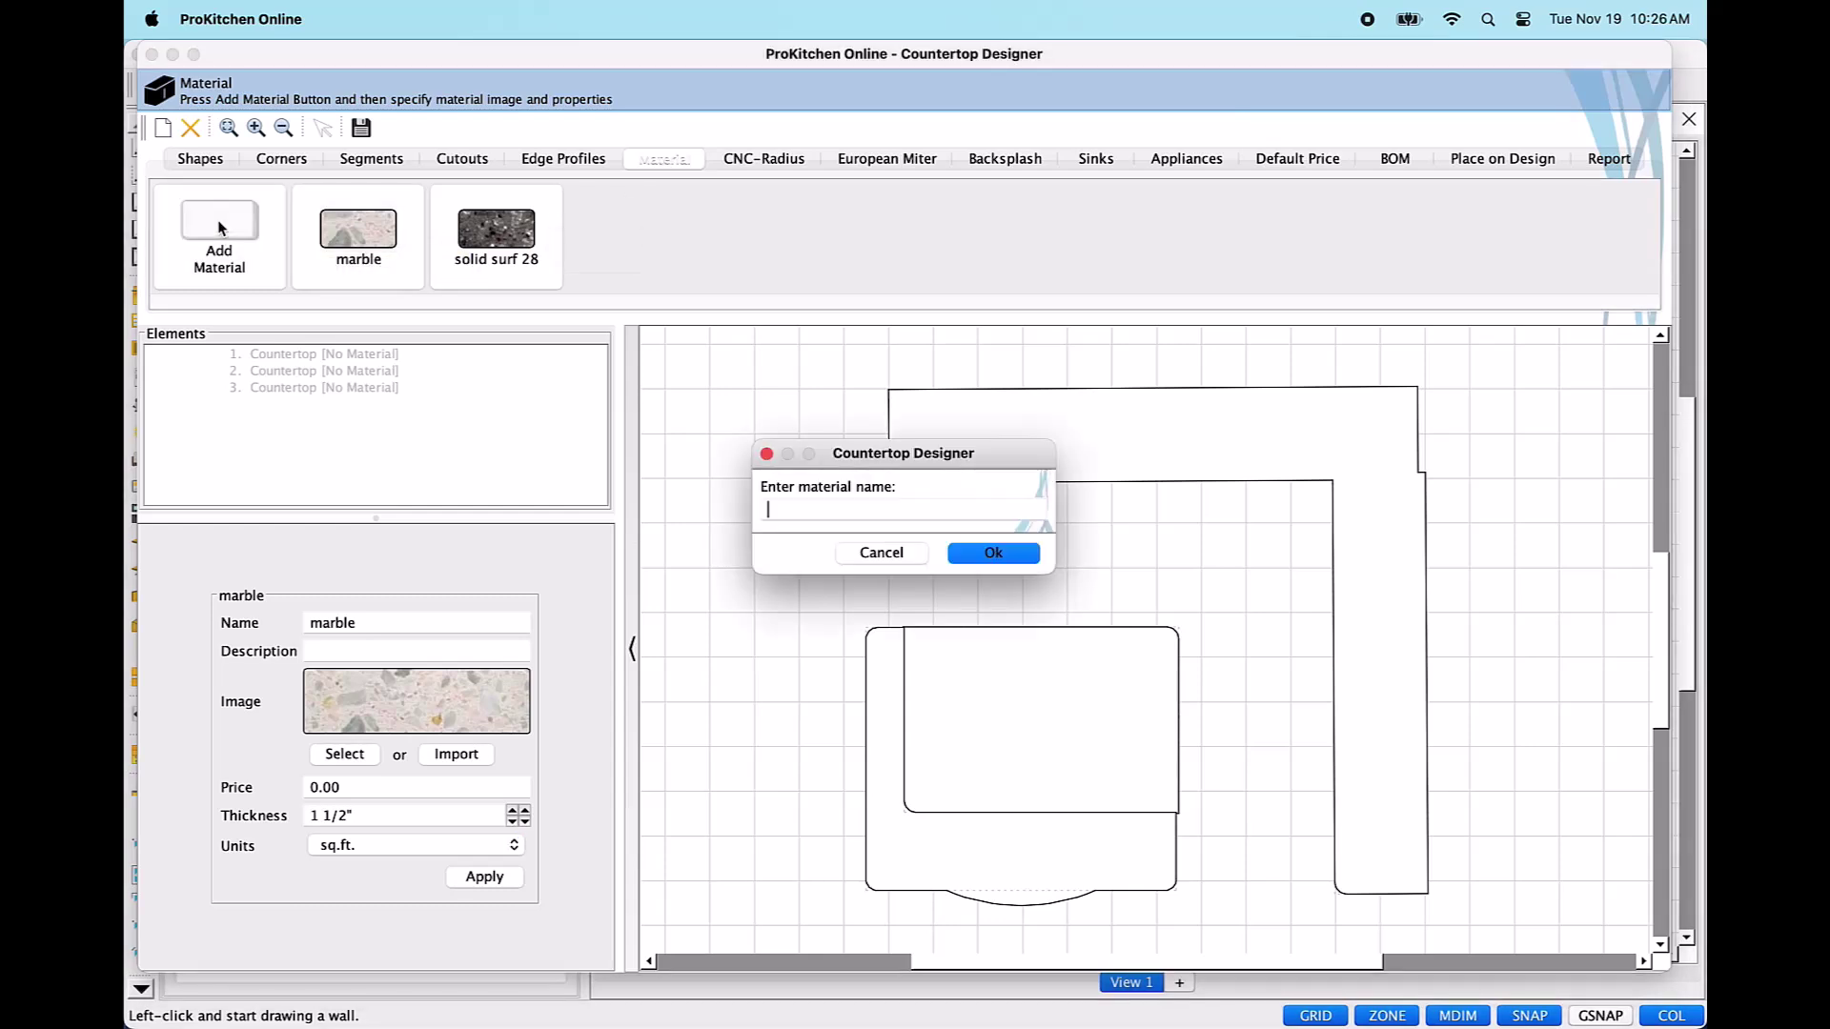
left_click(785, 511)
type("Mid Gray ")
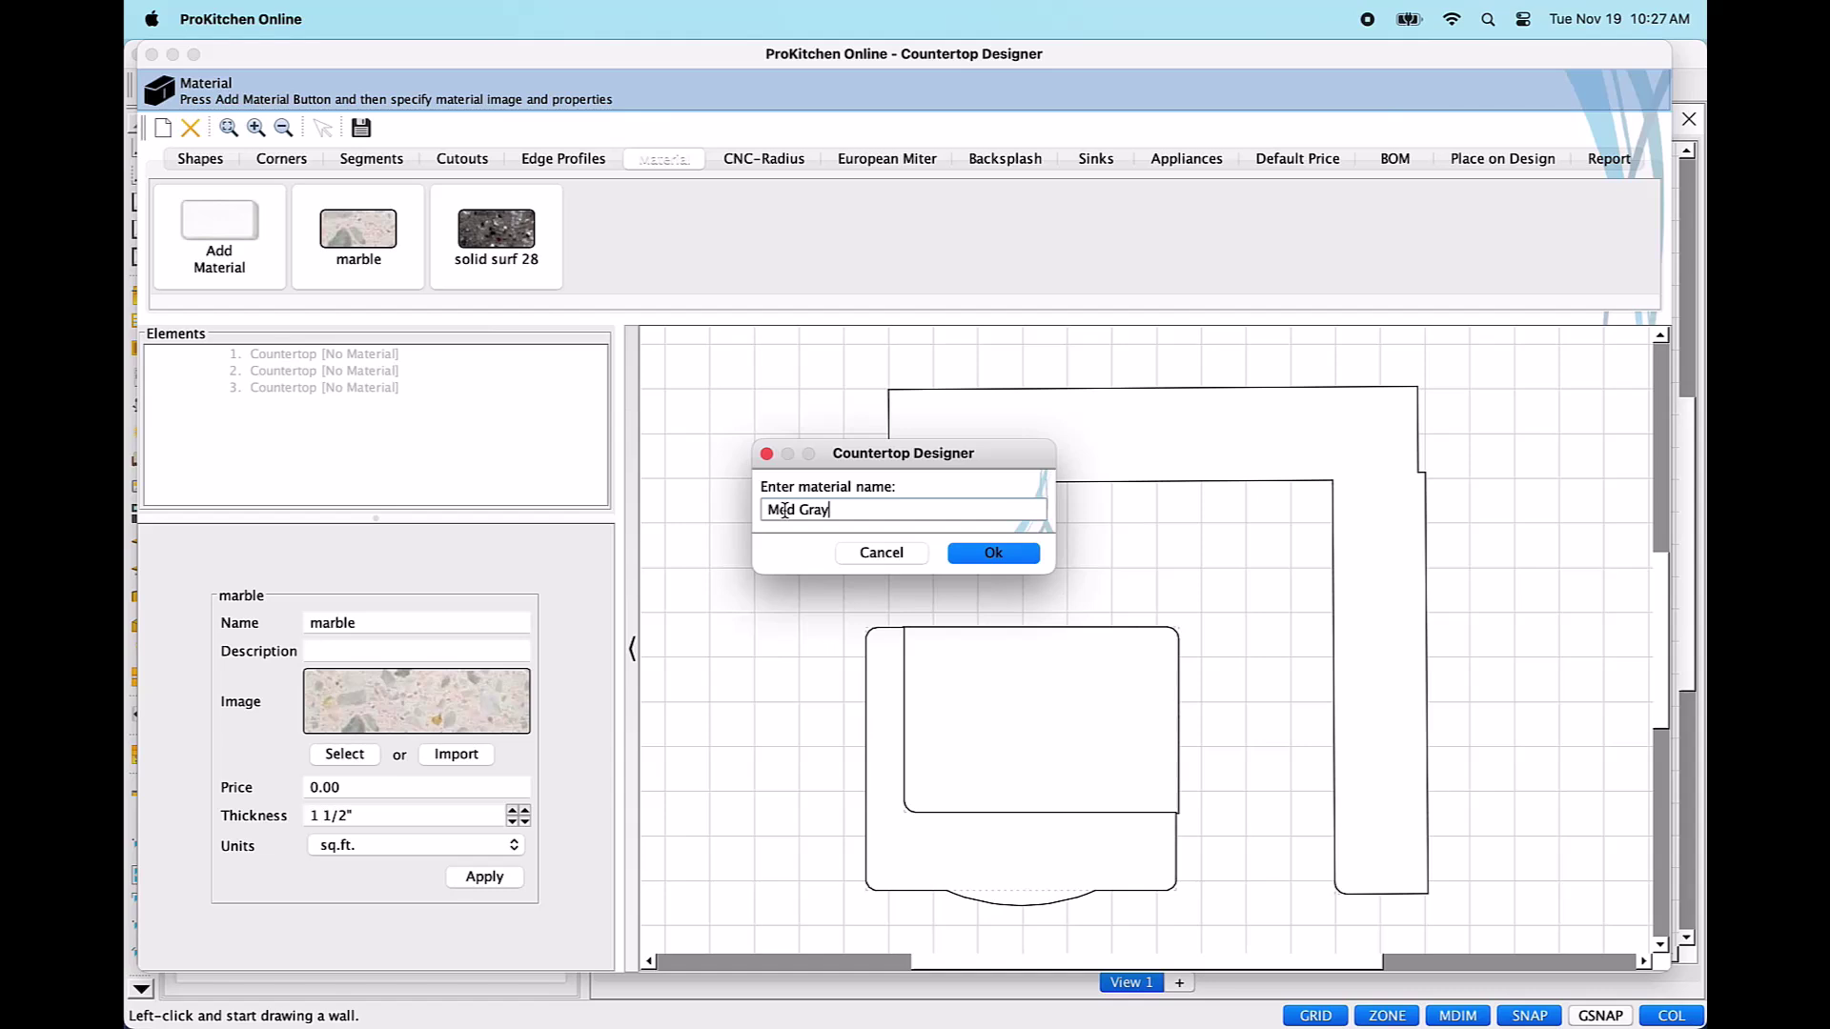
type("top")
left_click(994, 554)
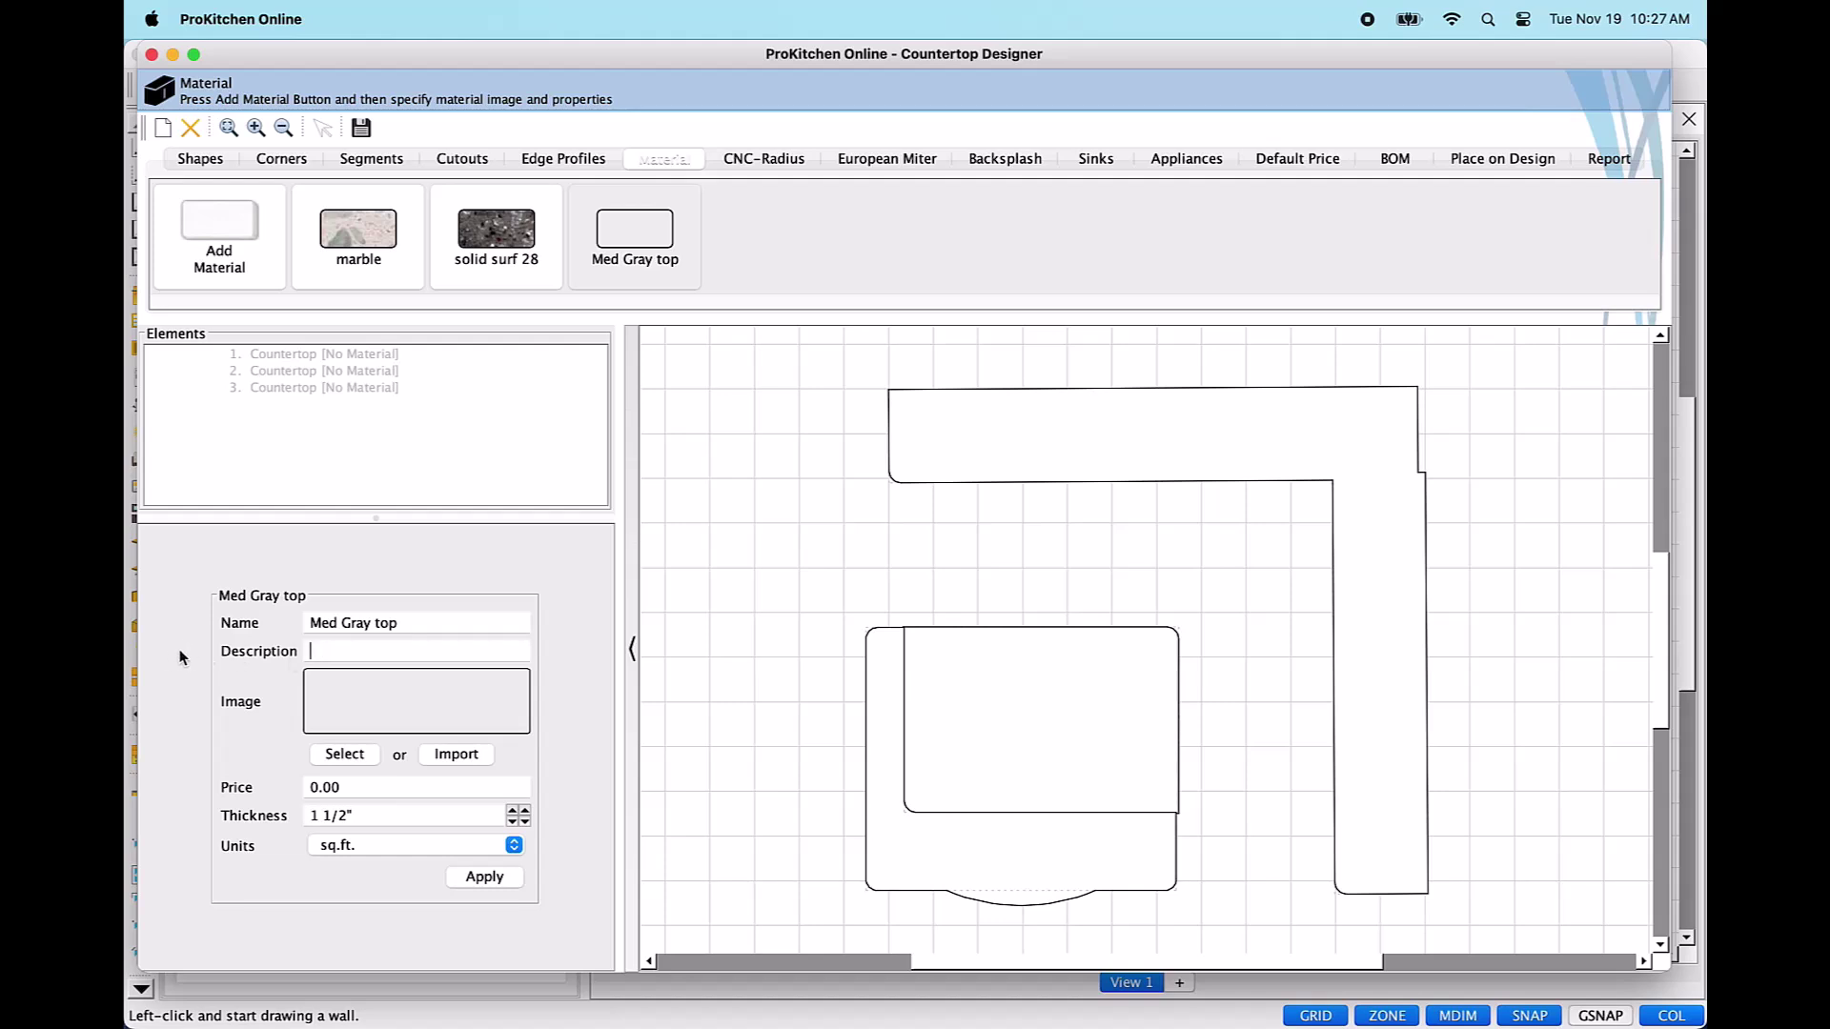
type("solid surface")
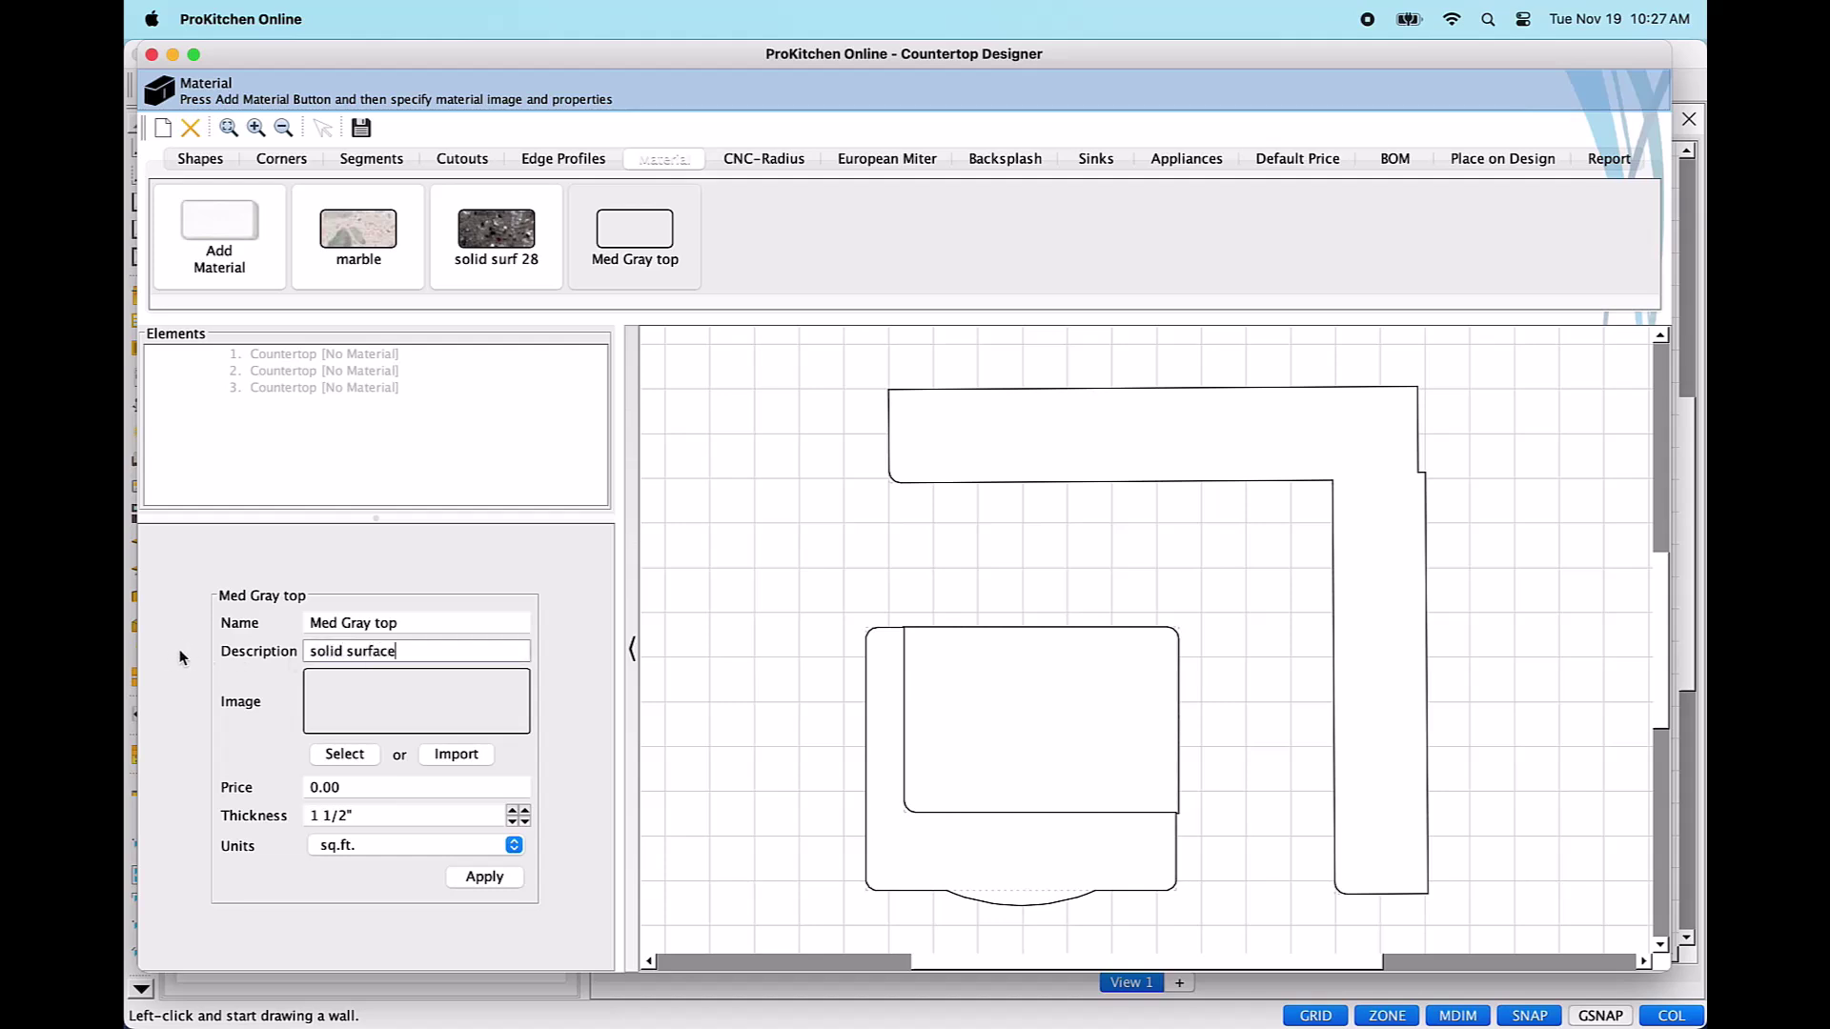
type(" no 28")
Assign the Solid Surface #028 texture from the Countertop Sample category as the Med Gray top material's image.
left_click(366, 758)
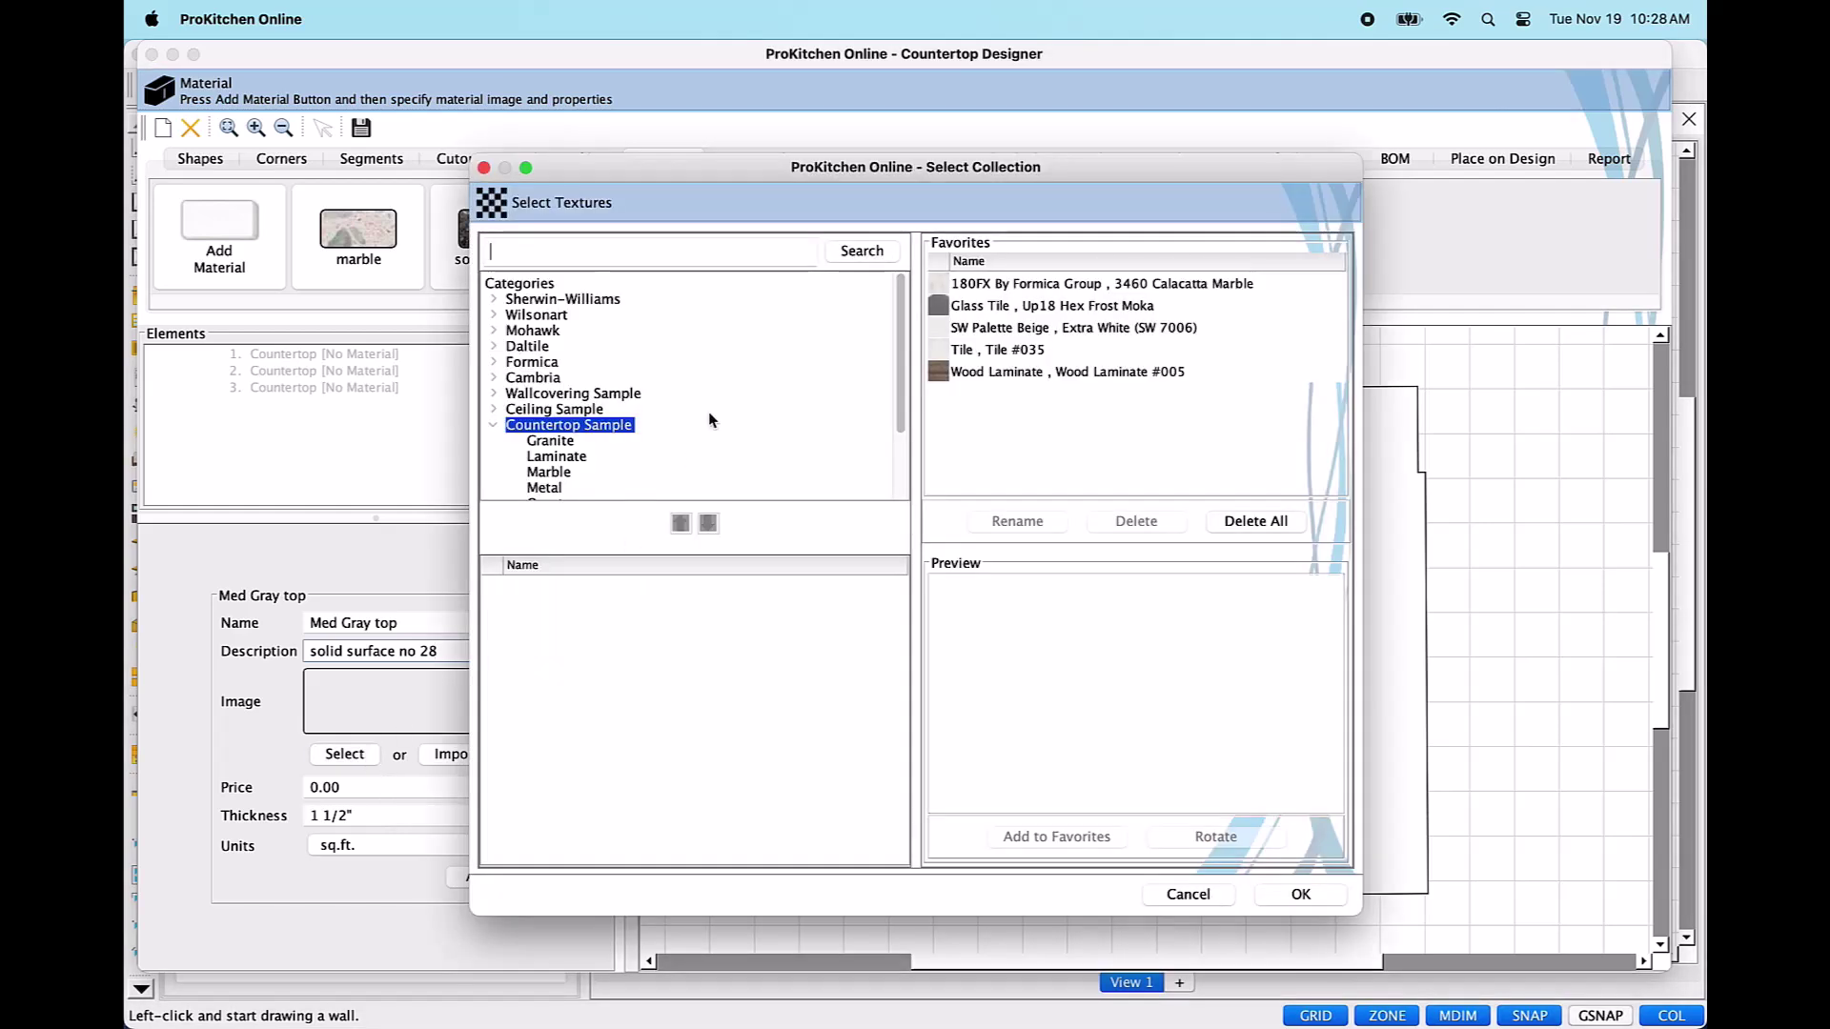
key("Up")
key("Up")
key("Up")
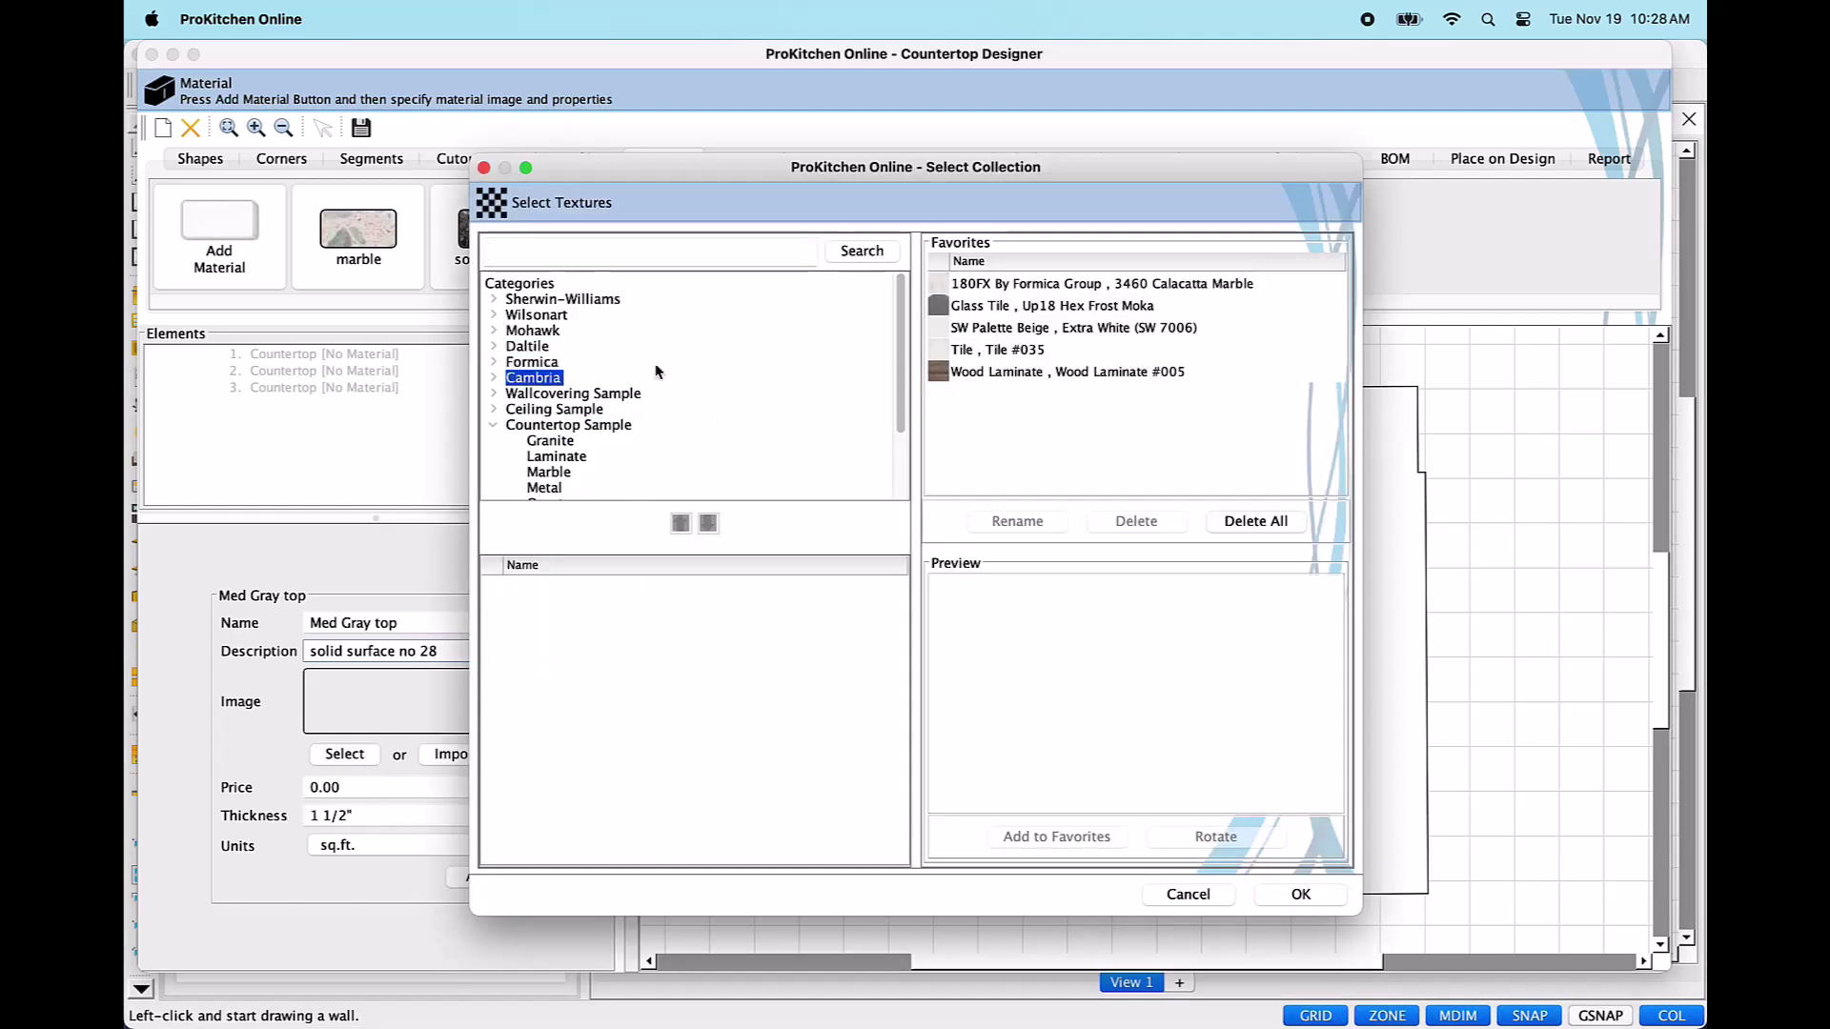
left_click_drag(903, 375, 904, 415)
left_click(557, 371)
left_click(556, 388)
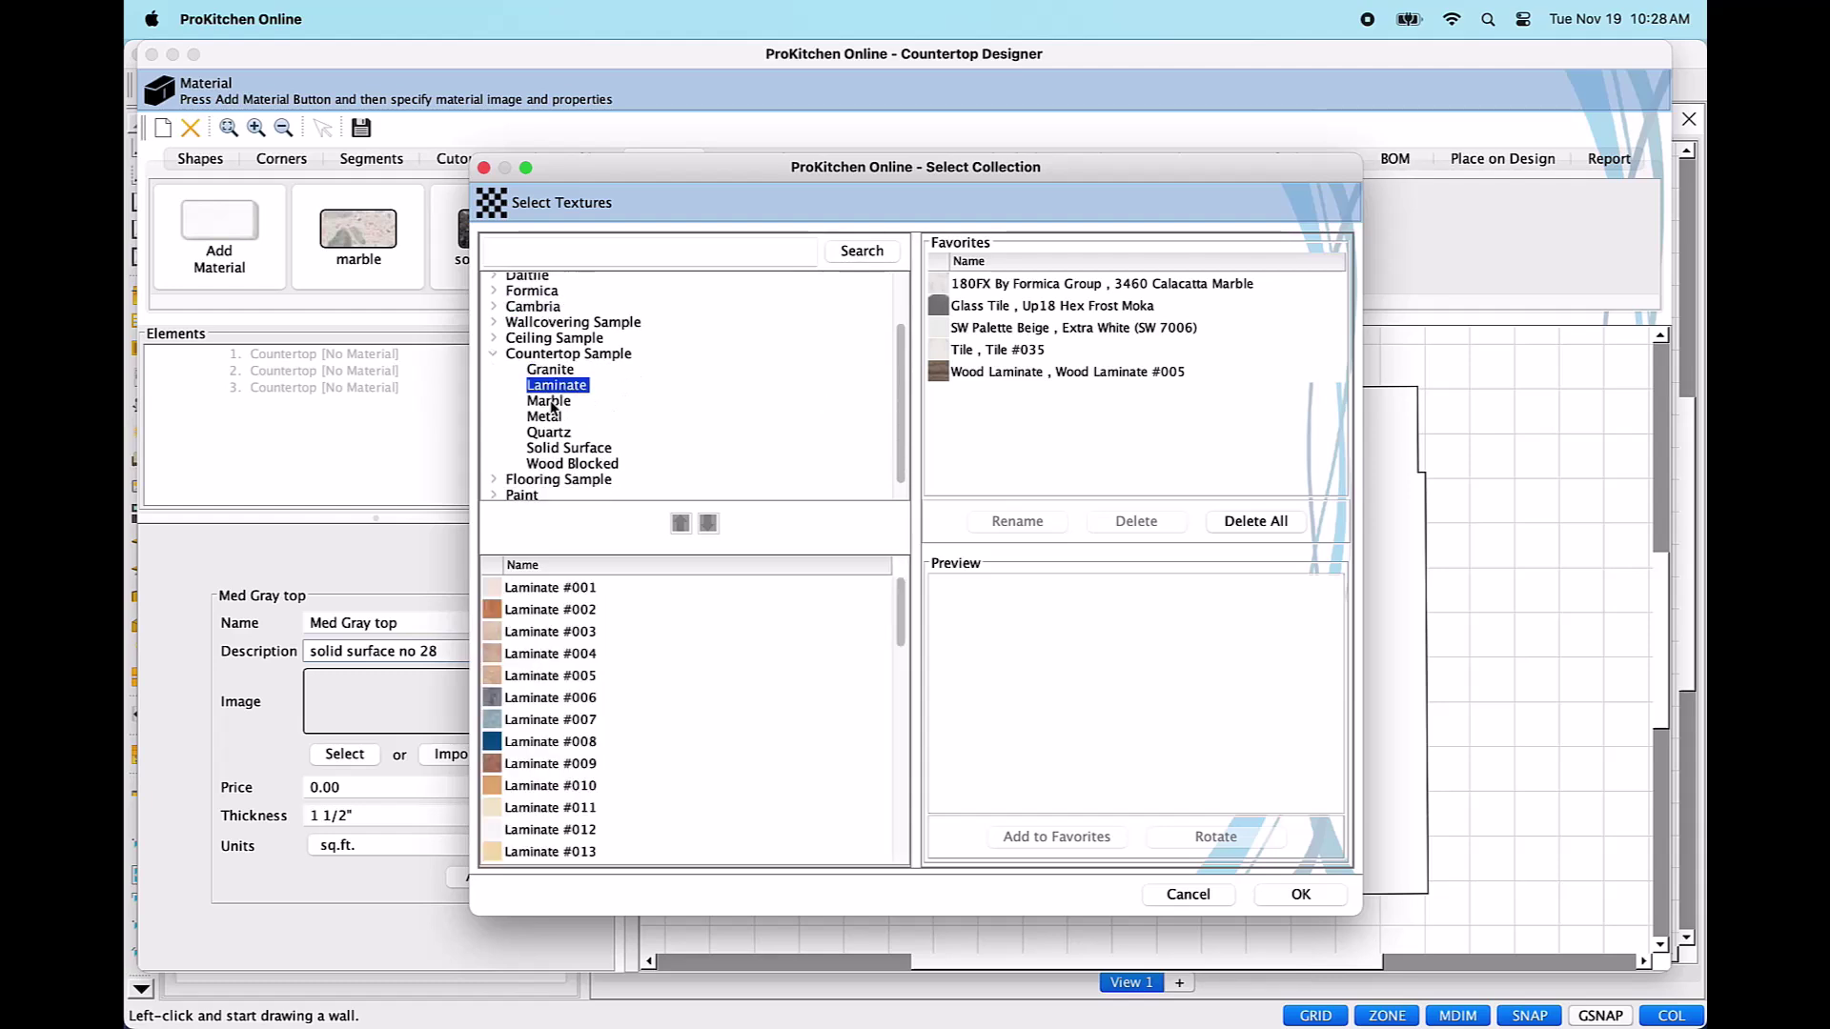
left_click(553, 405)
left_click(545, 417)
left_click(569, 448)
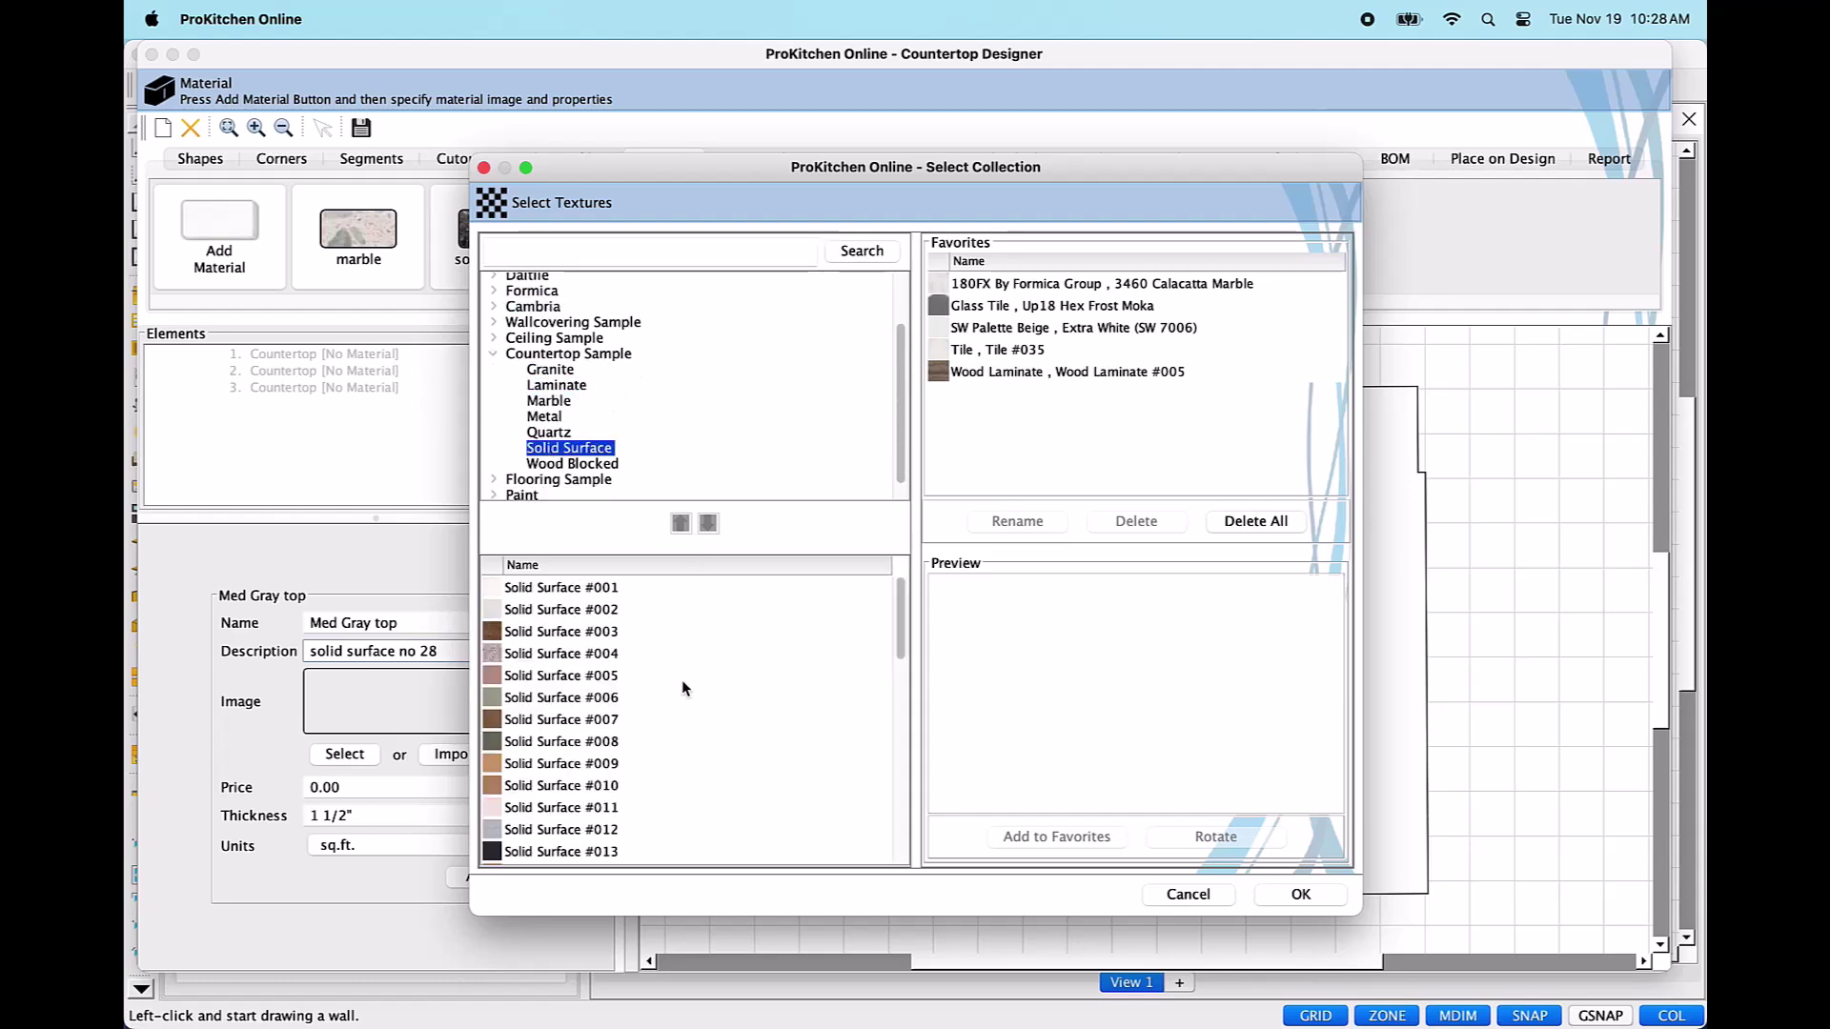
left_click_drag(900, 633, 899, 743)
left_click(550, 782)
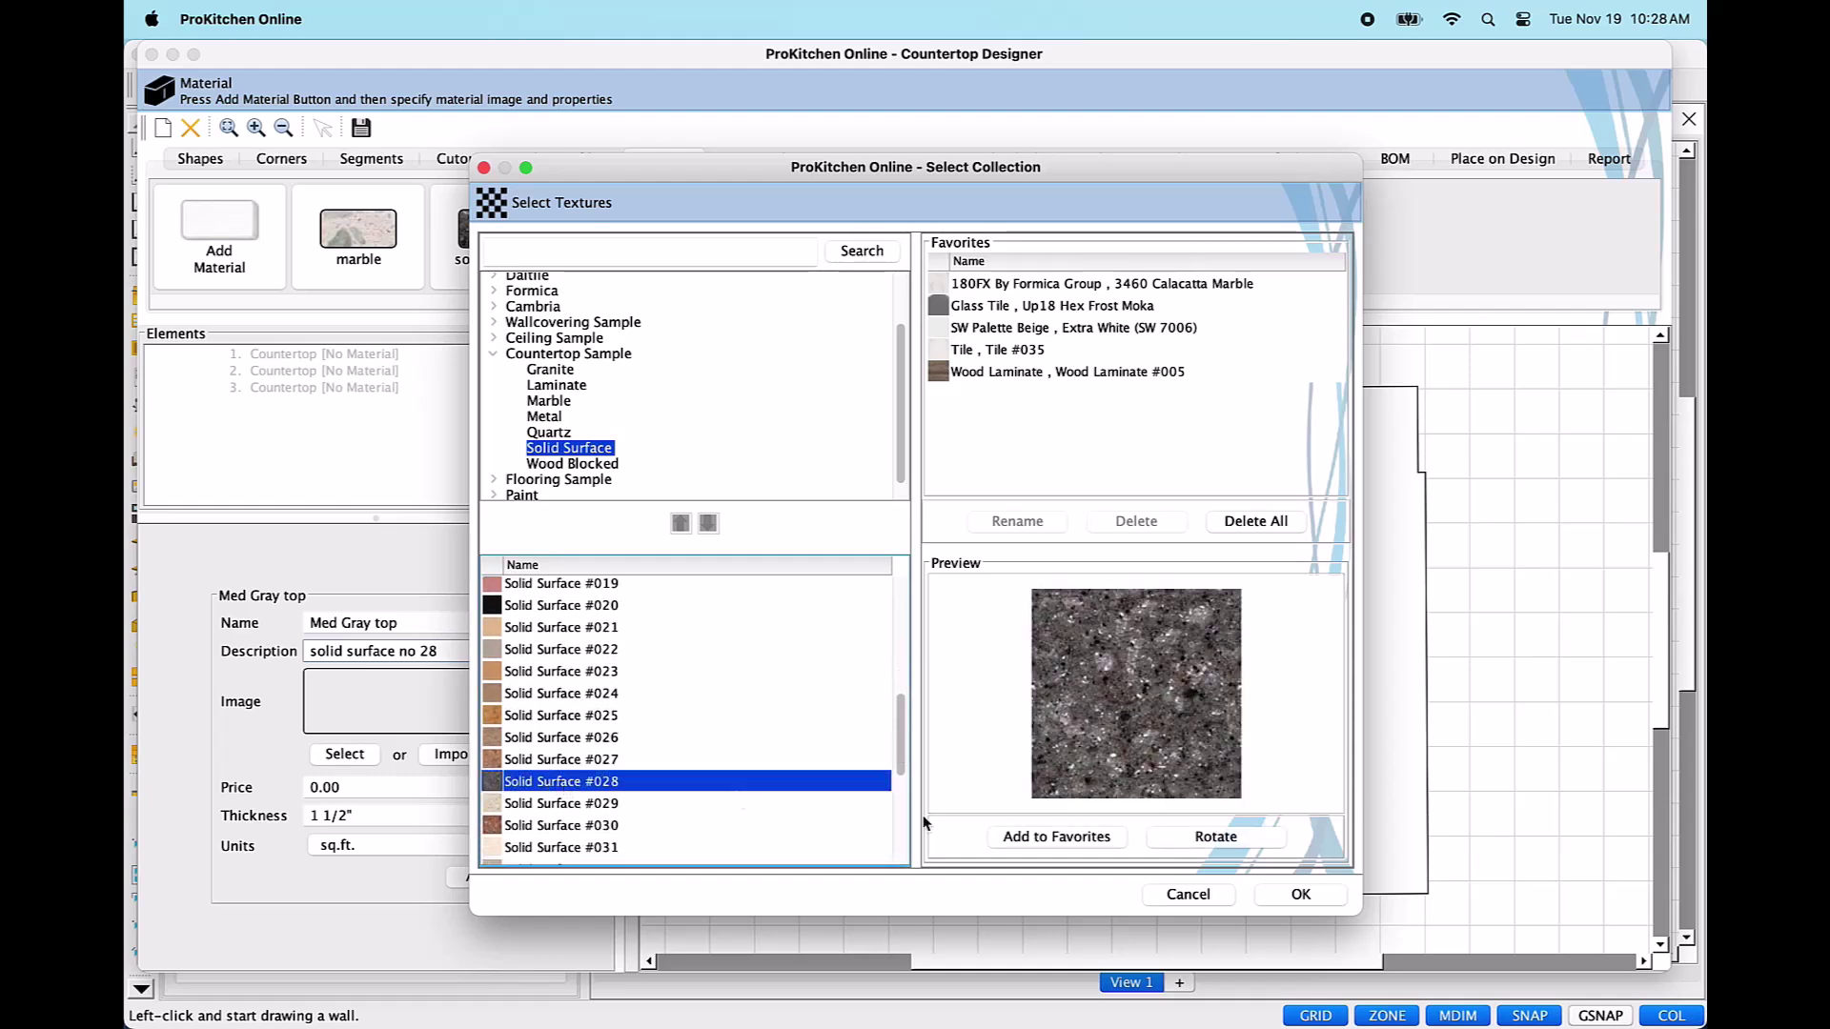
left_click(1299, 894)
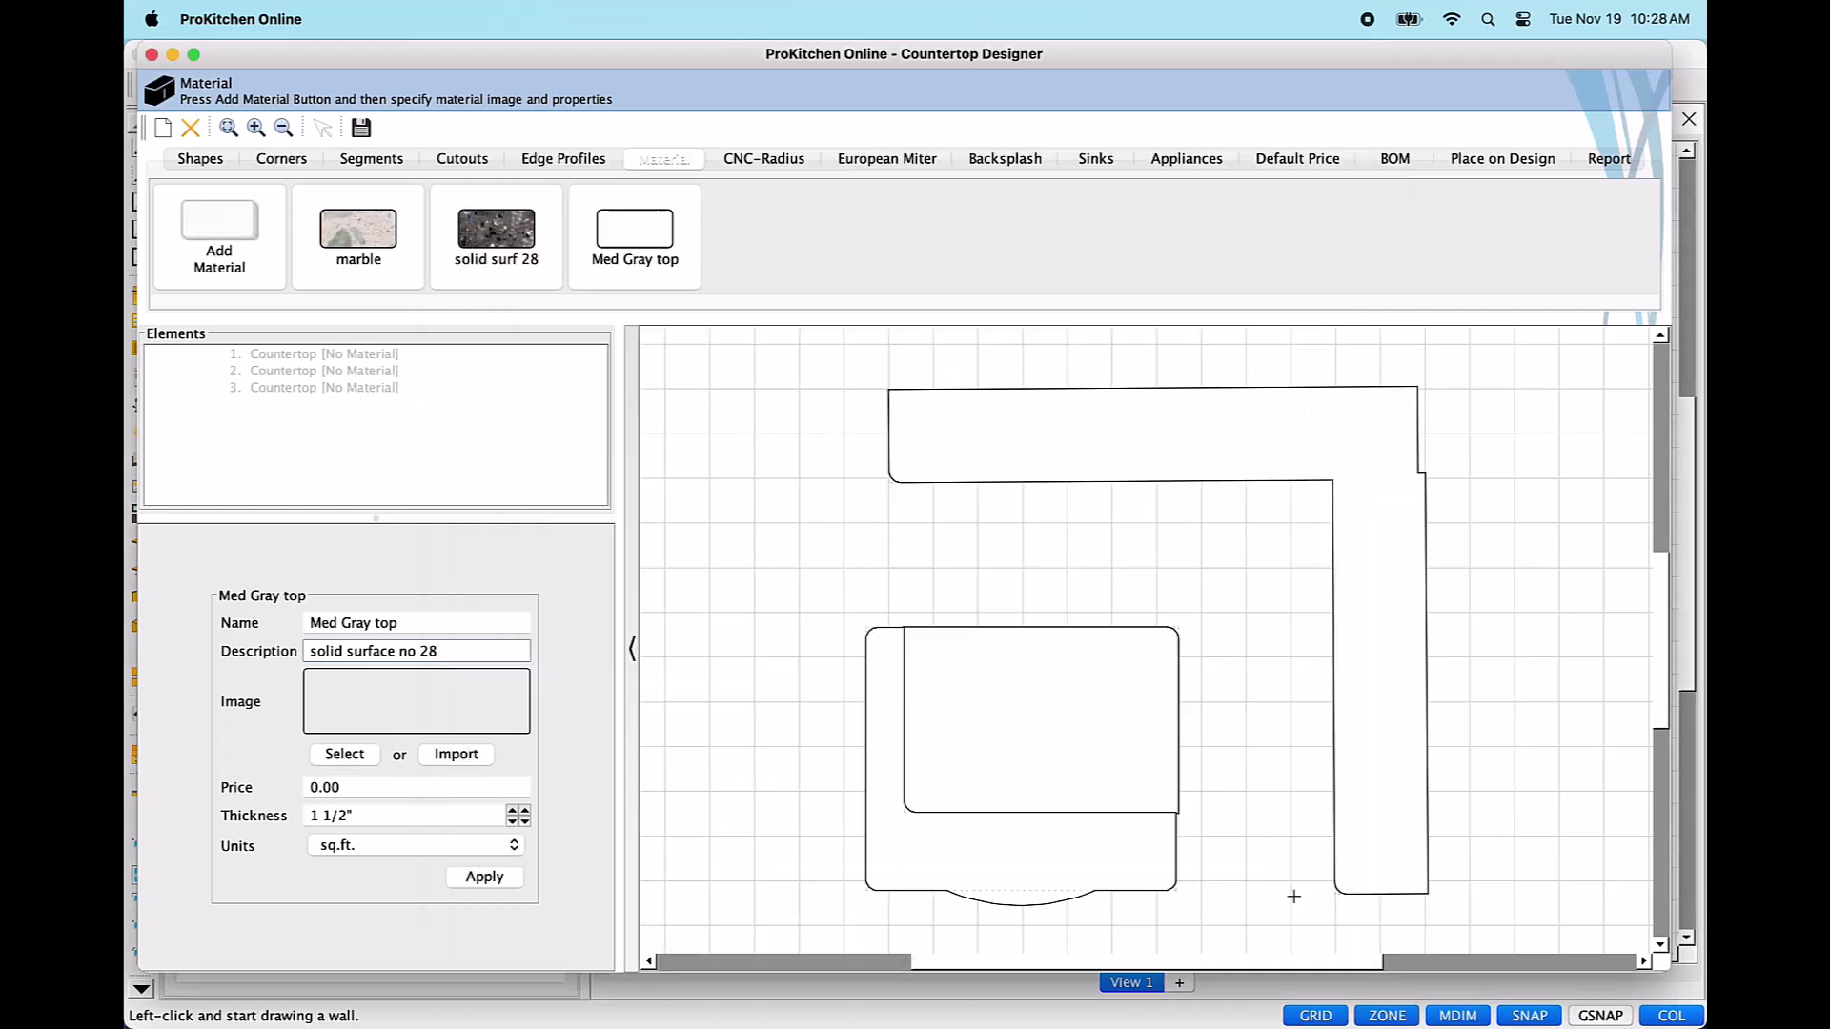
Preview the _pls_001 and count_1 images in the Counters collection available for import, leaving without importing either.
left_click(446, 756)
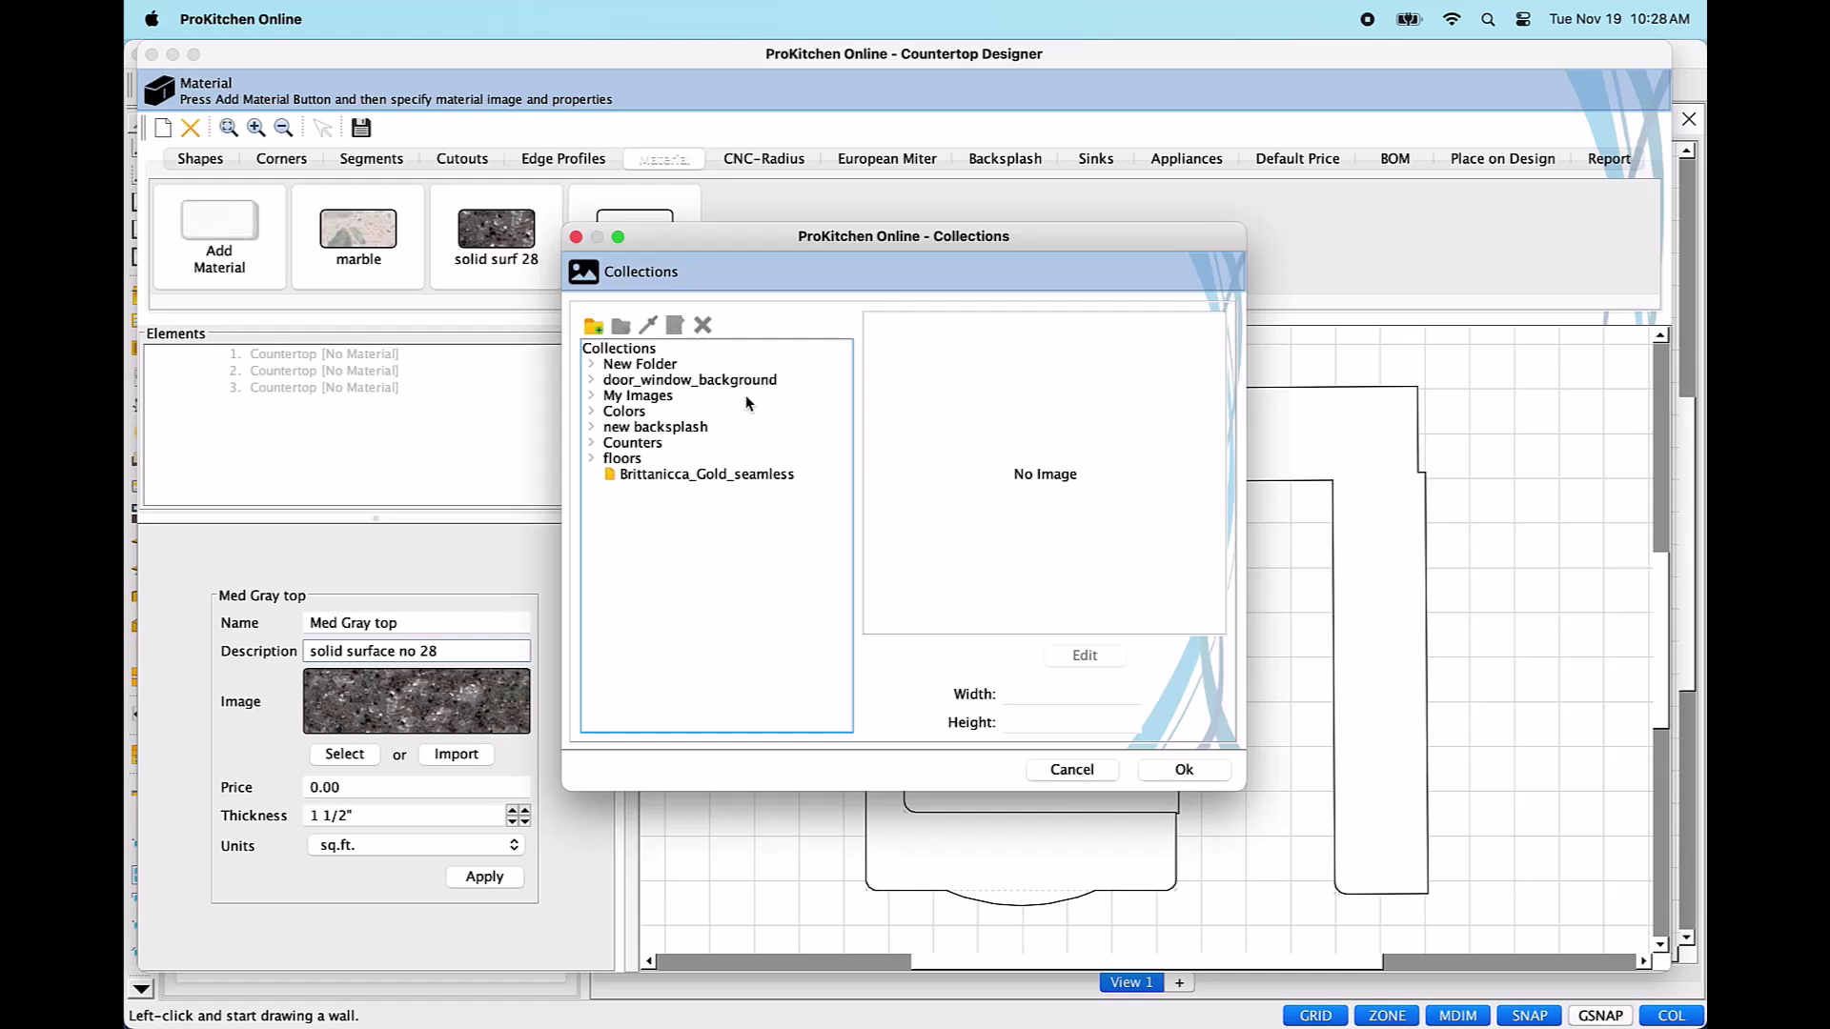
left_click(627, 351)
left_click(629, 444)
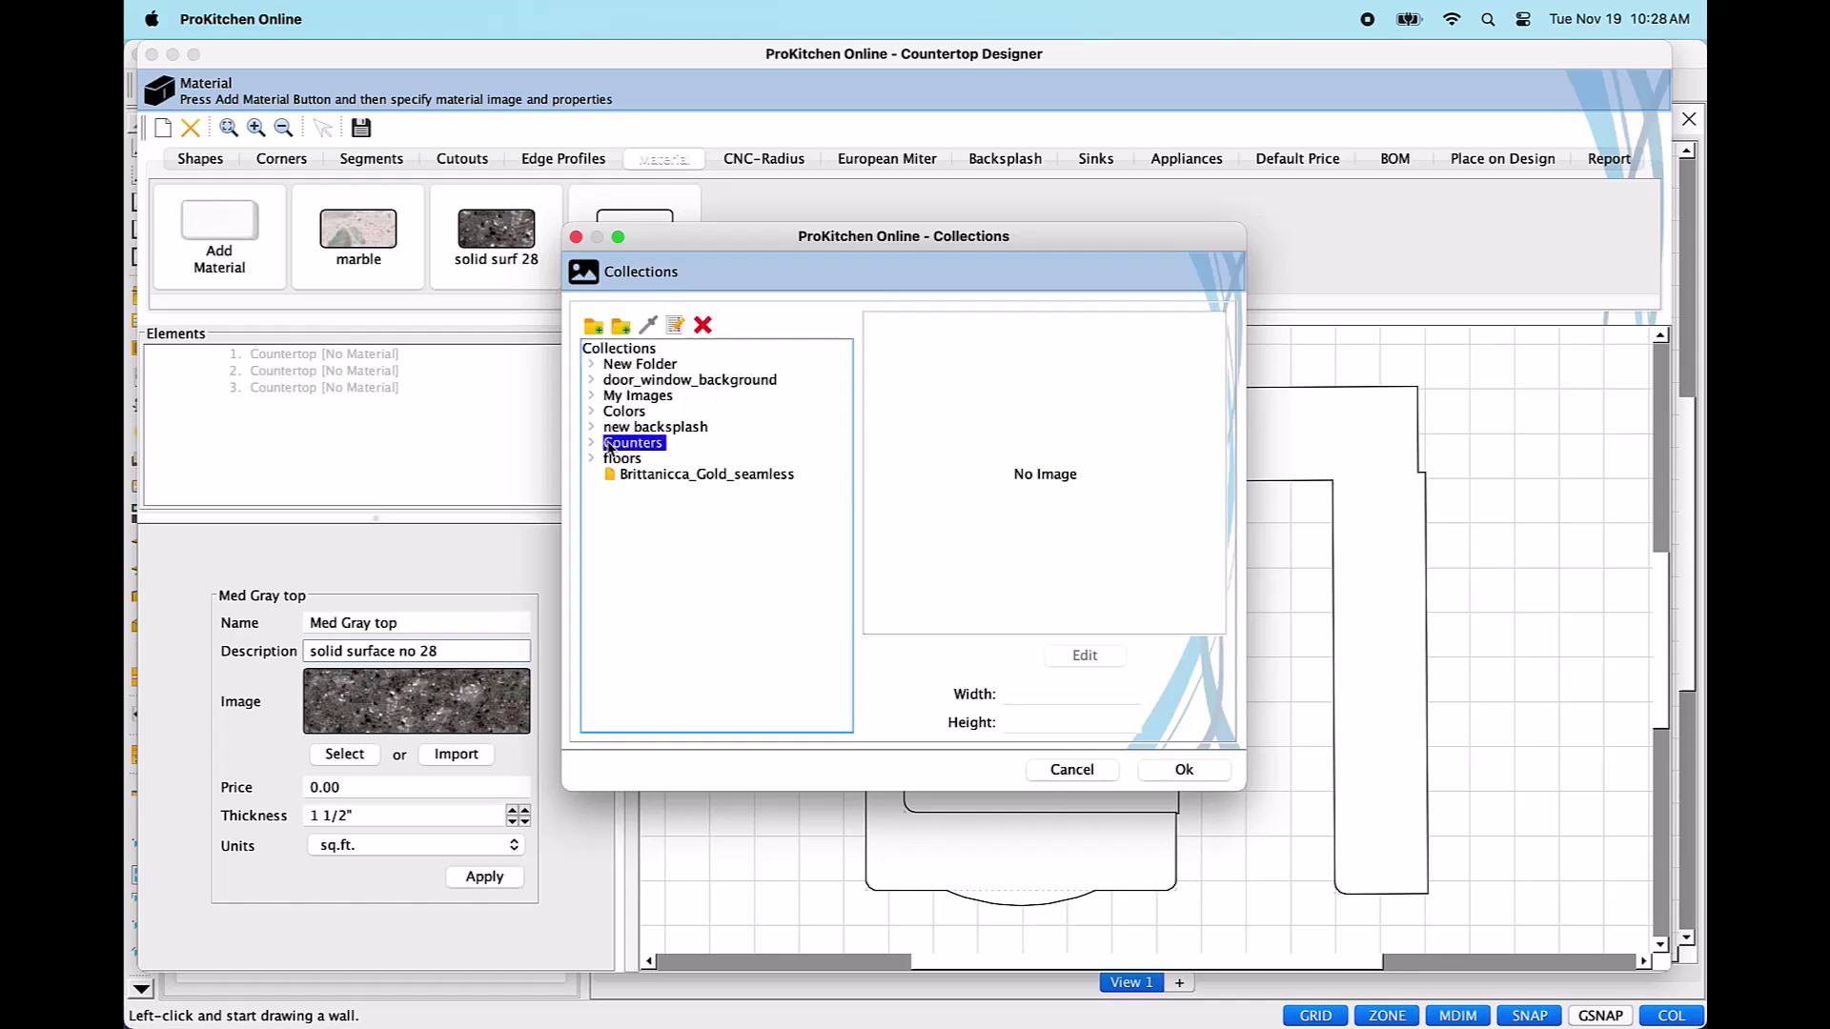
left_click(590, 443)
left_click(633, 461)
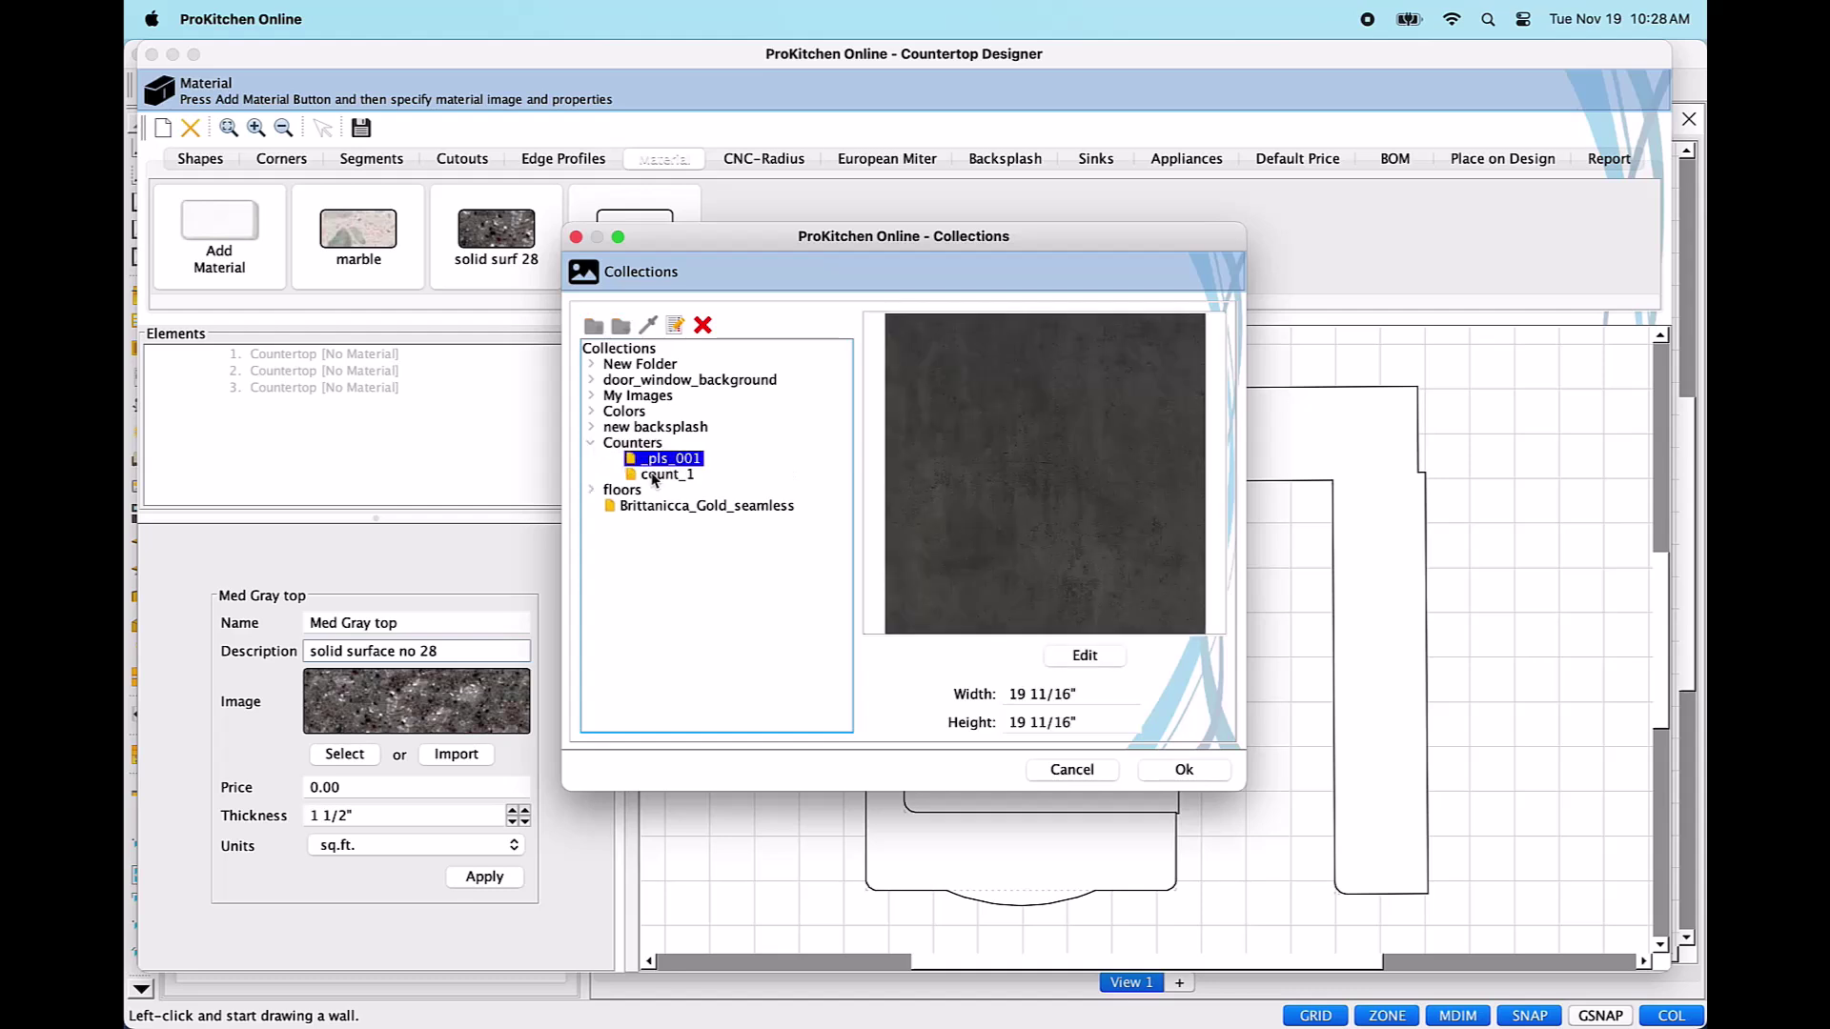
left_click(657, 476)
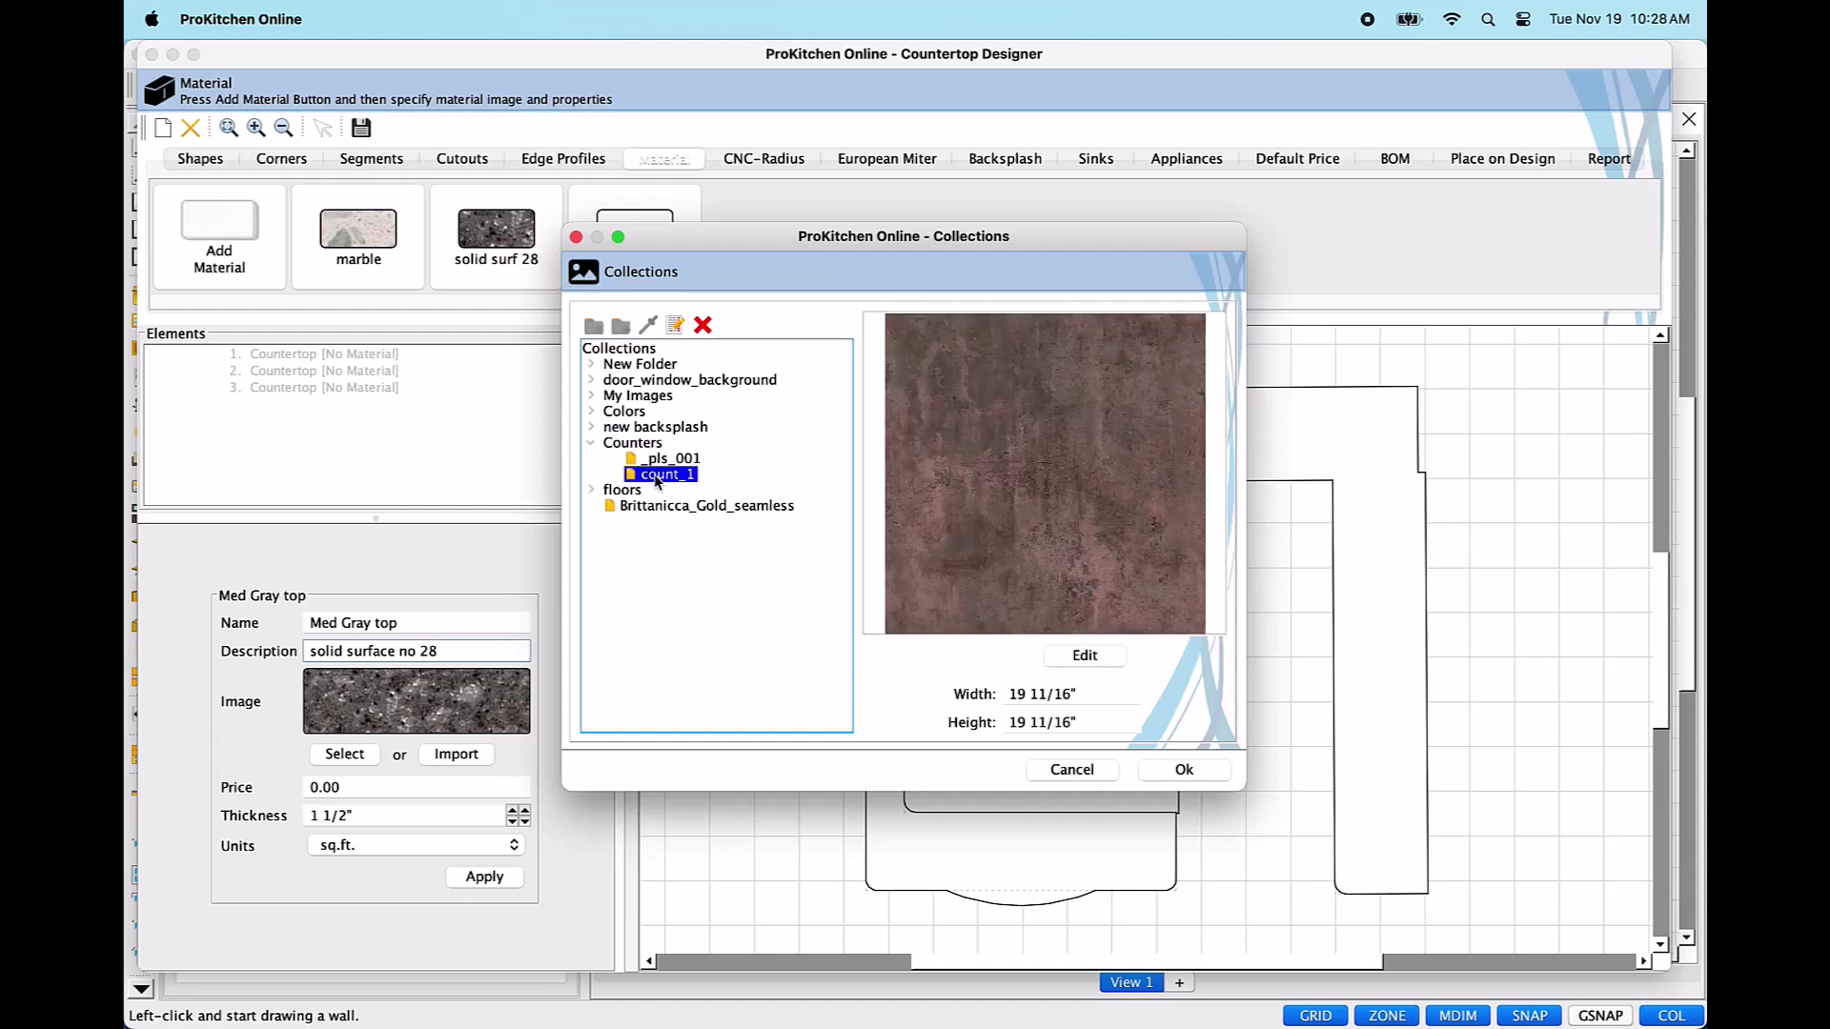
left_click(1071, 770)
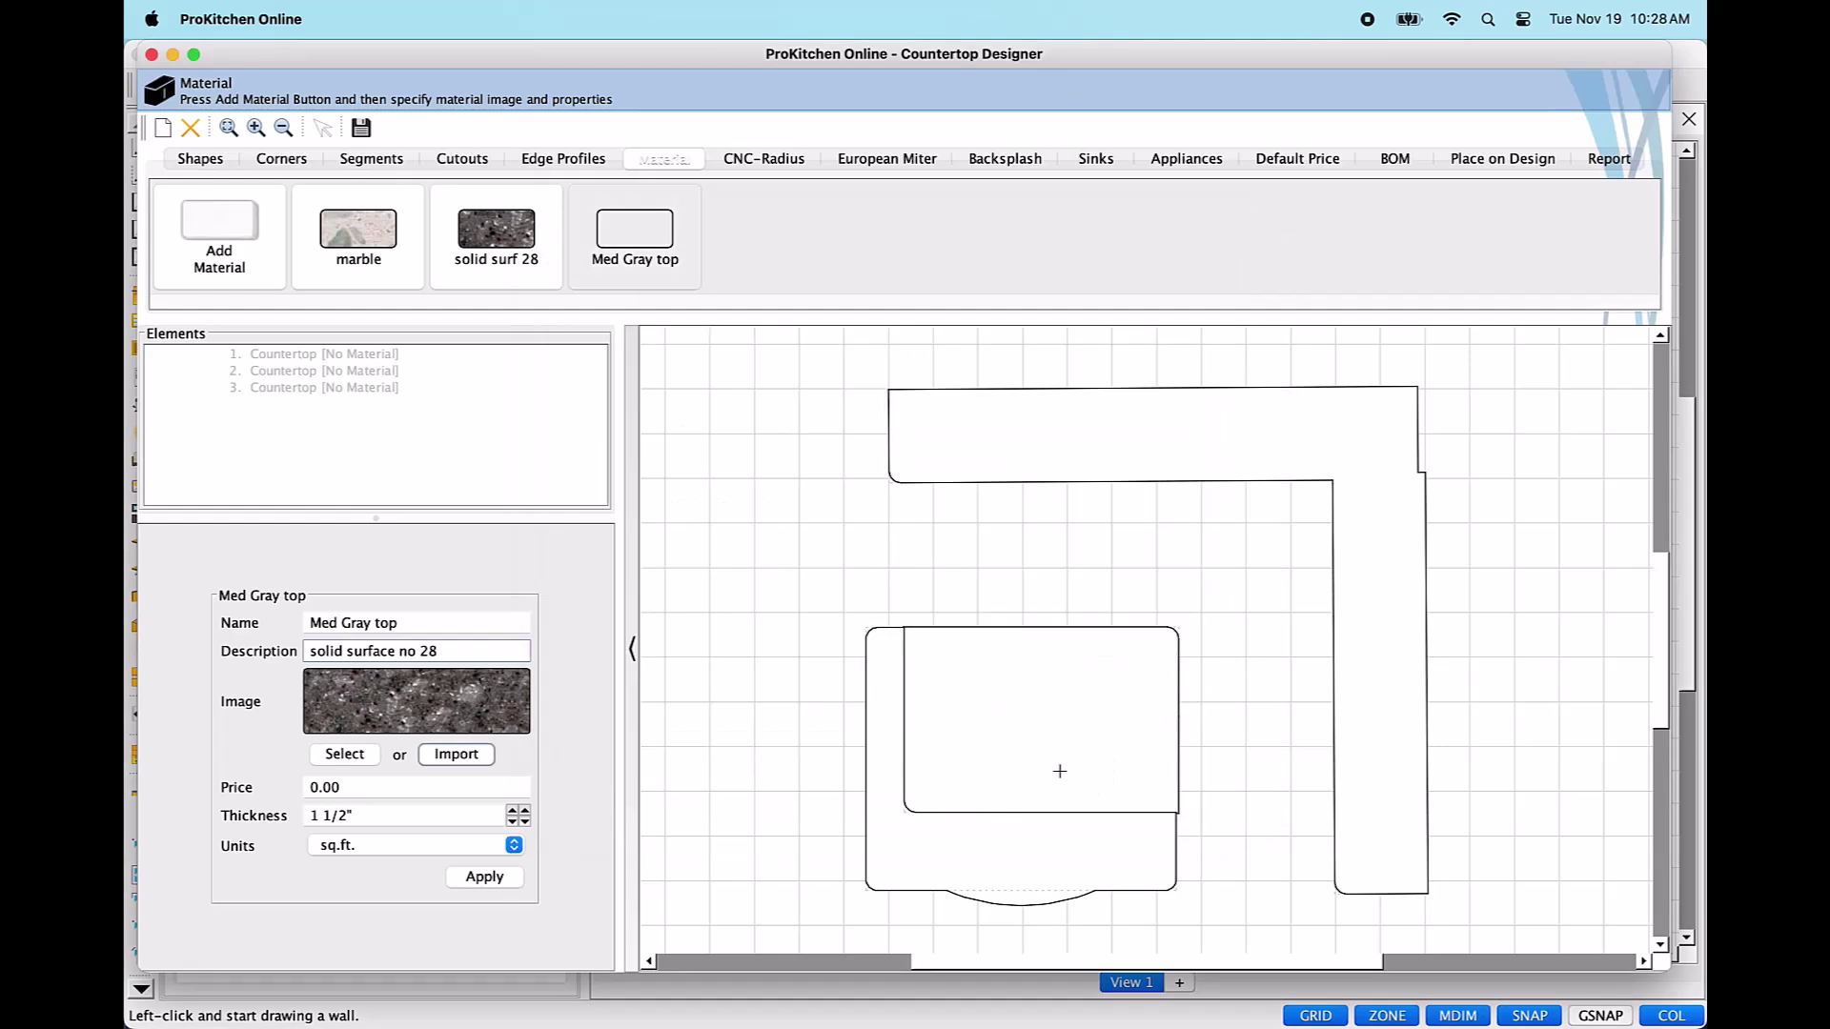
Set the Med Gray top material's price to 1200, keeping the 1 1/2" thickness and sq.ft. units, and apply the settings.
left_click(341, 786)
left_click_drag(341, 786, 295, 791)
type("120")
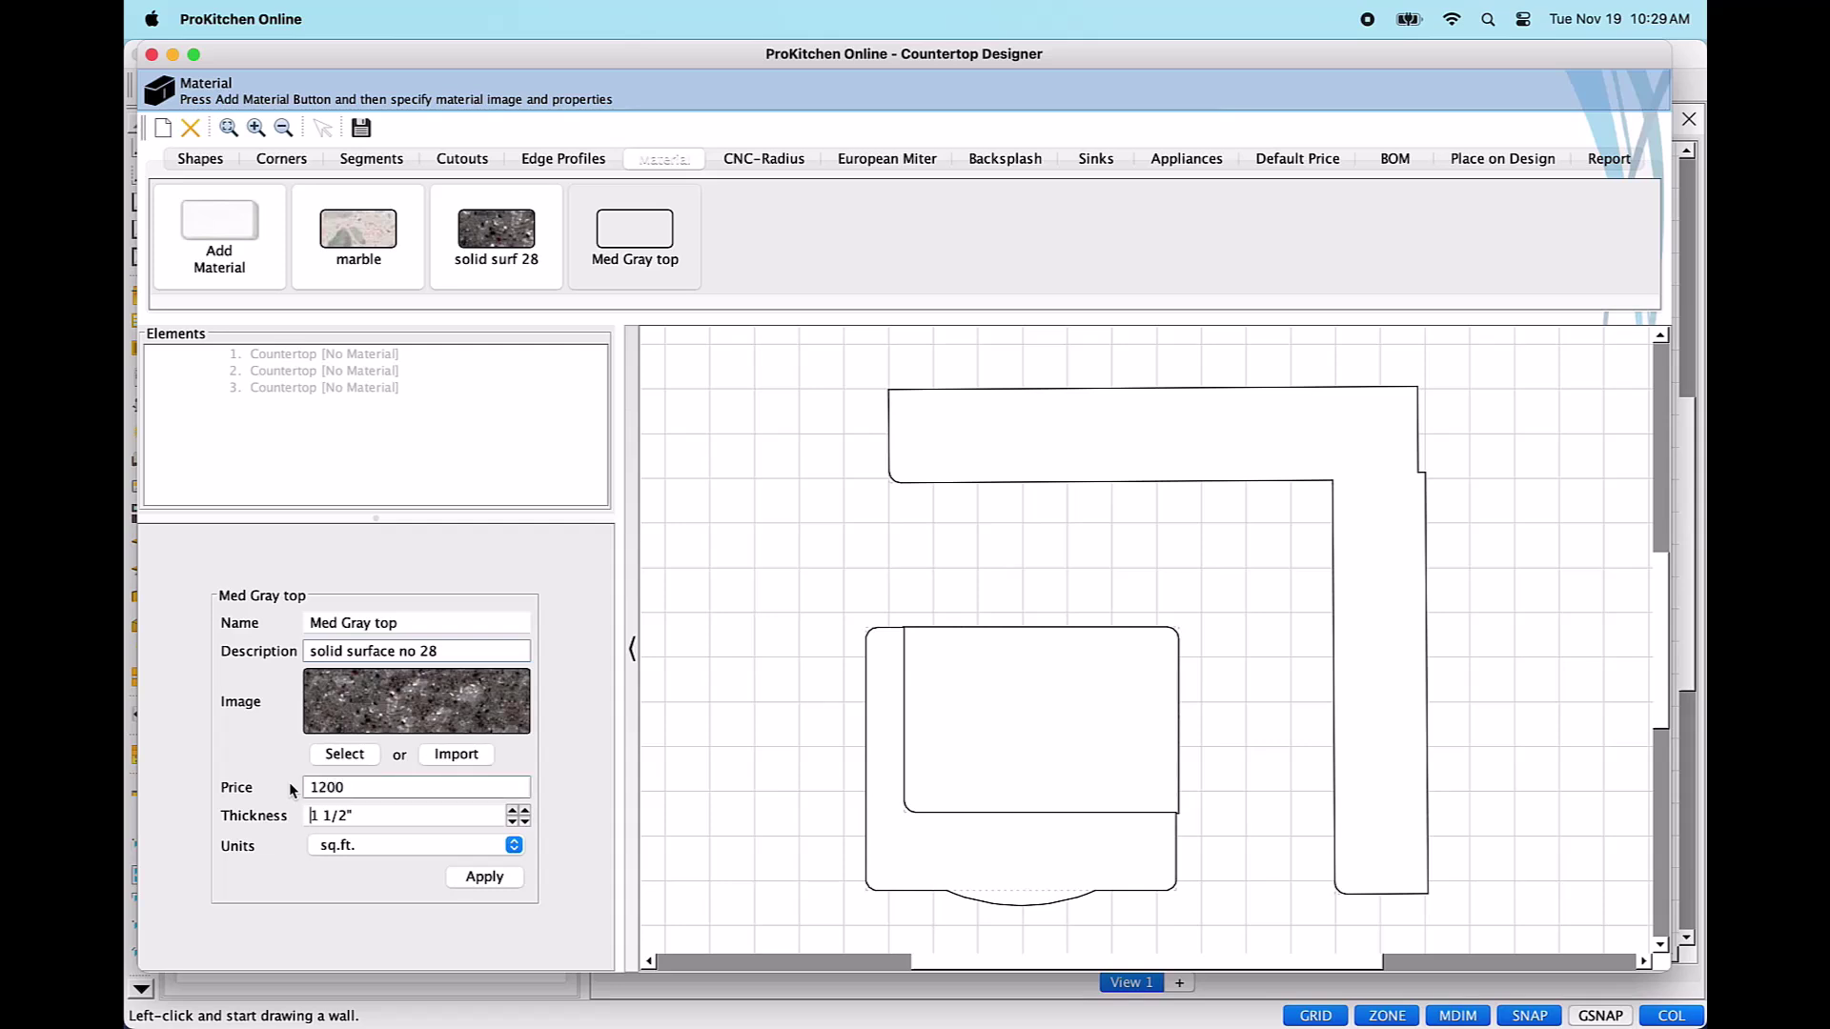
triple_click(306, 815)
left_click(460, 845)
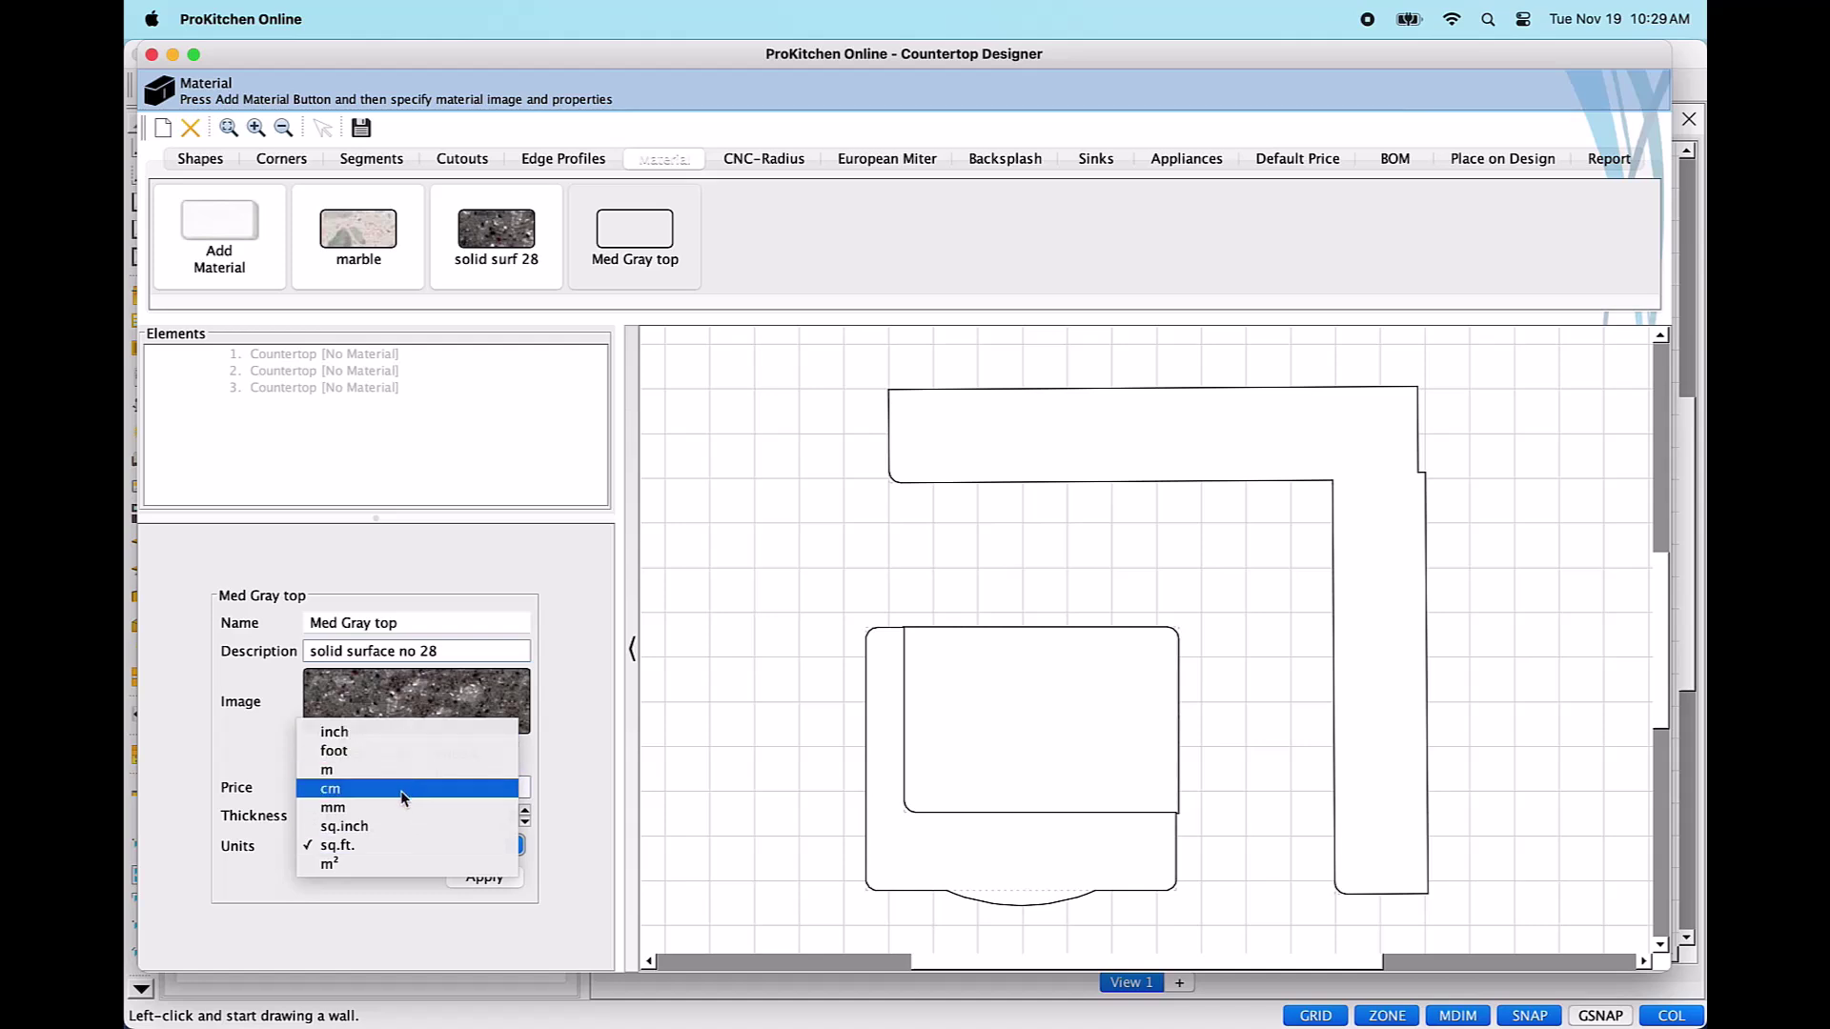
left_click(385, 846)
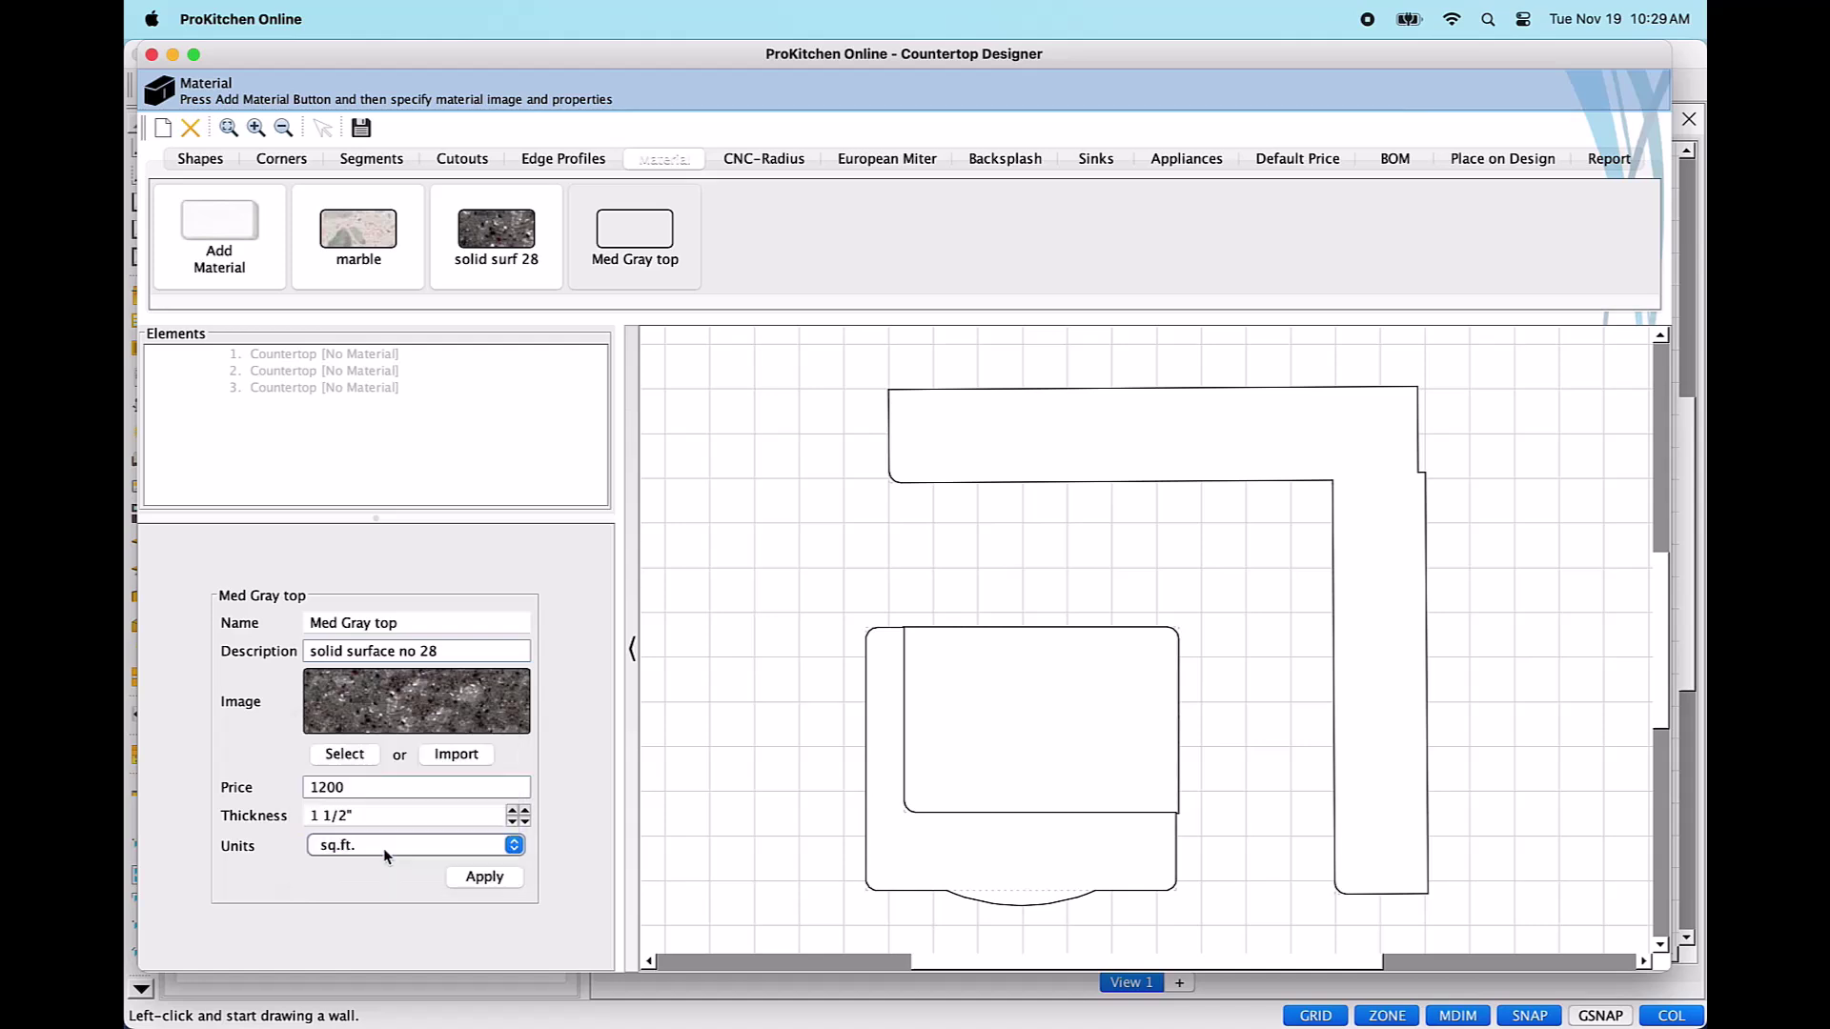
left_click(512, 884)
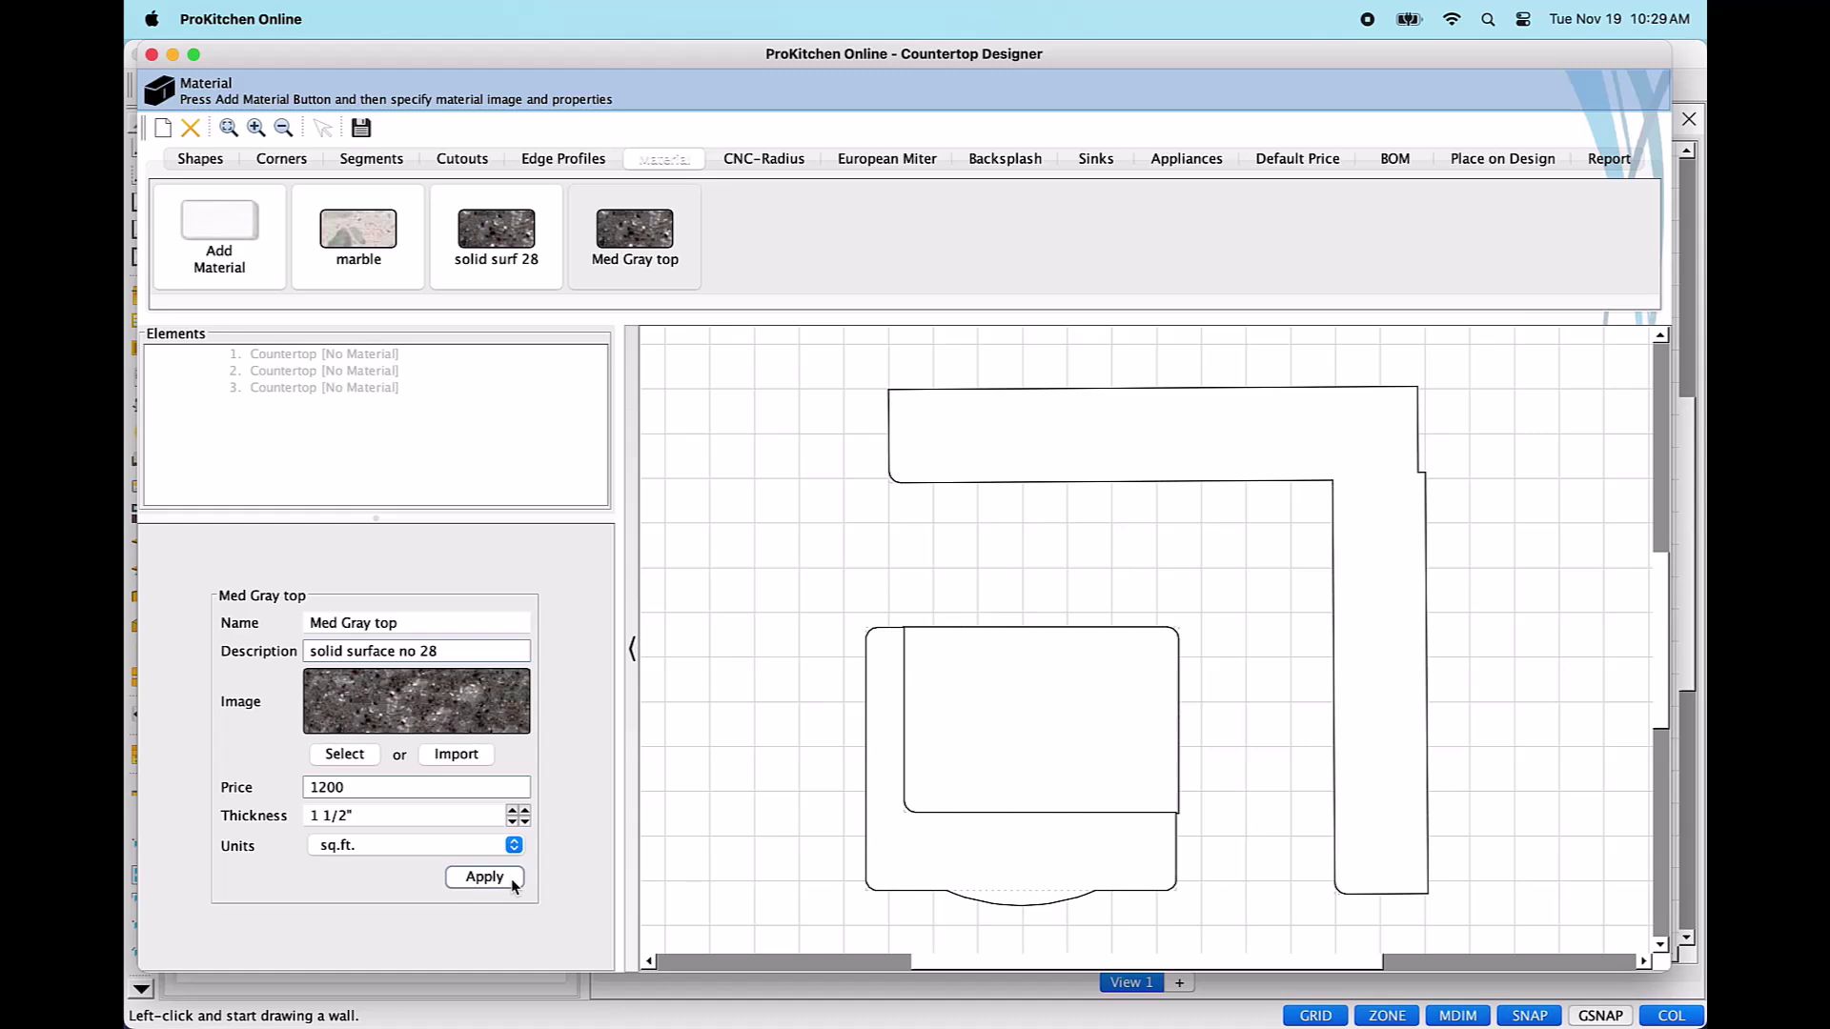
Assign the Med Gray top material to the L-shaped island countertop and open the CNC-Radius options.
left_click(909, 854)
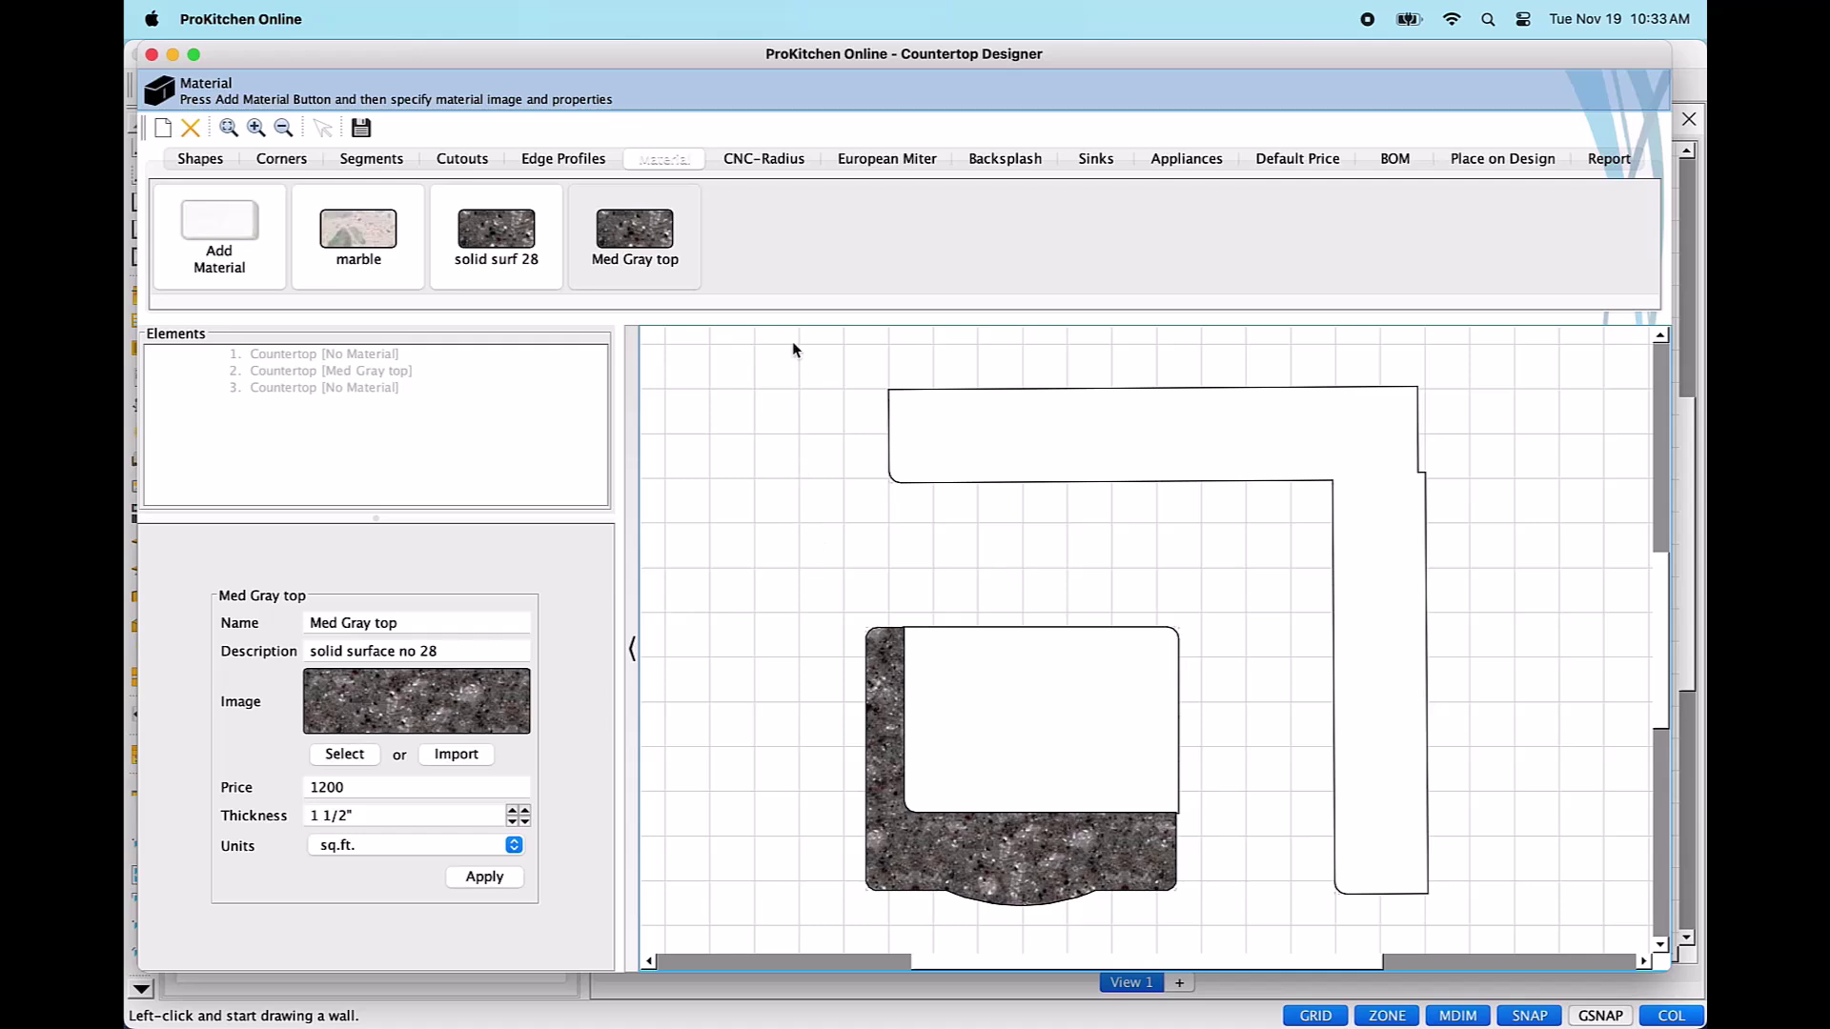
left_click(762, 160)
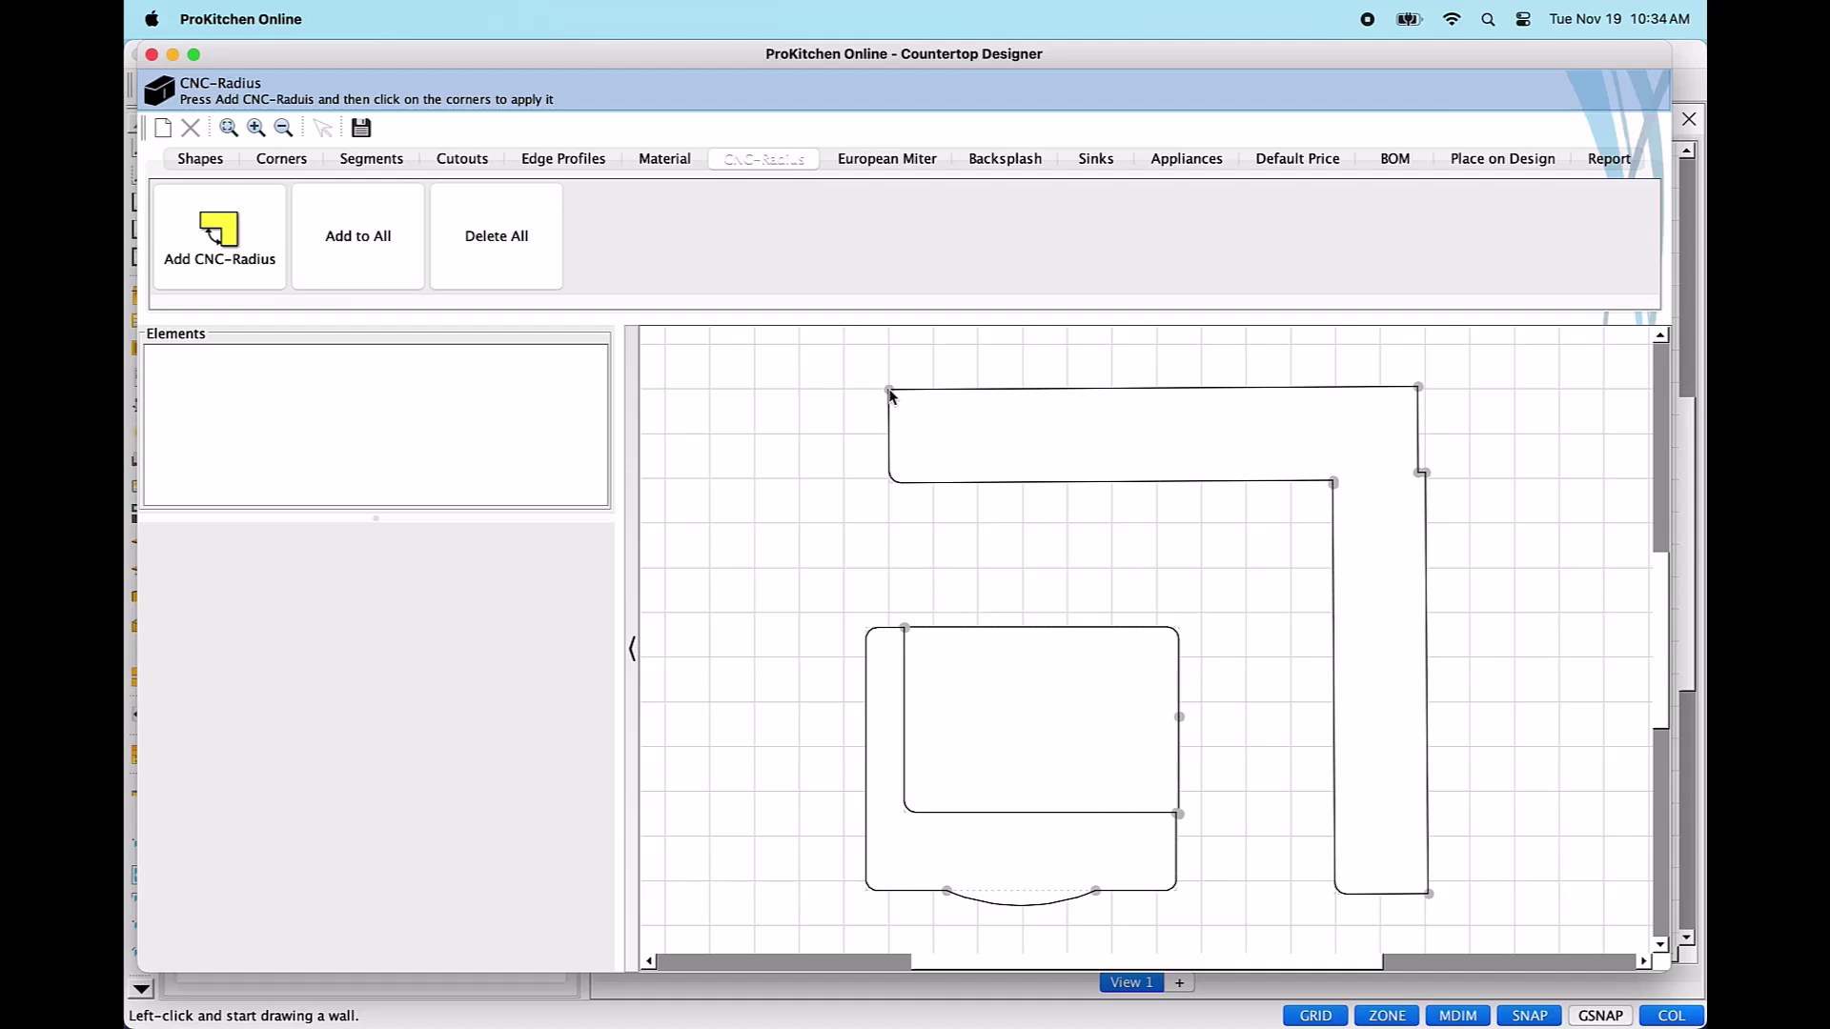
Add a 1" CNC radius to the straight run's upper-left corner and to all corners, and delete all the CNC radii.
left_click(221, 243)
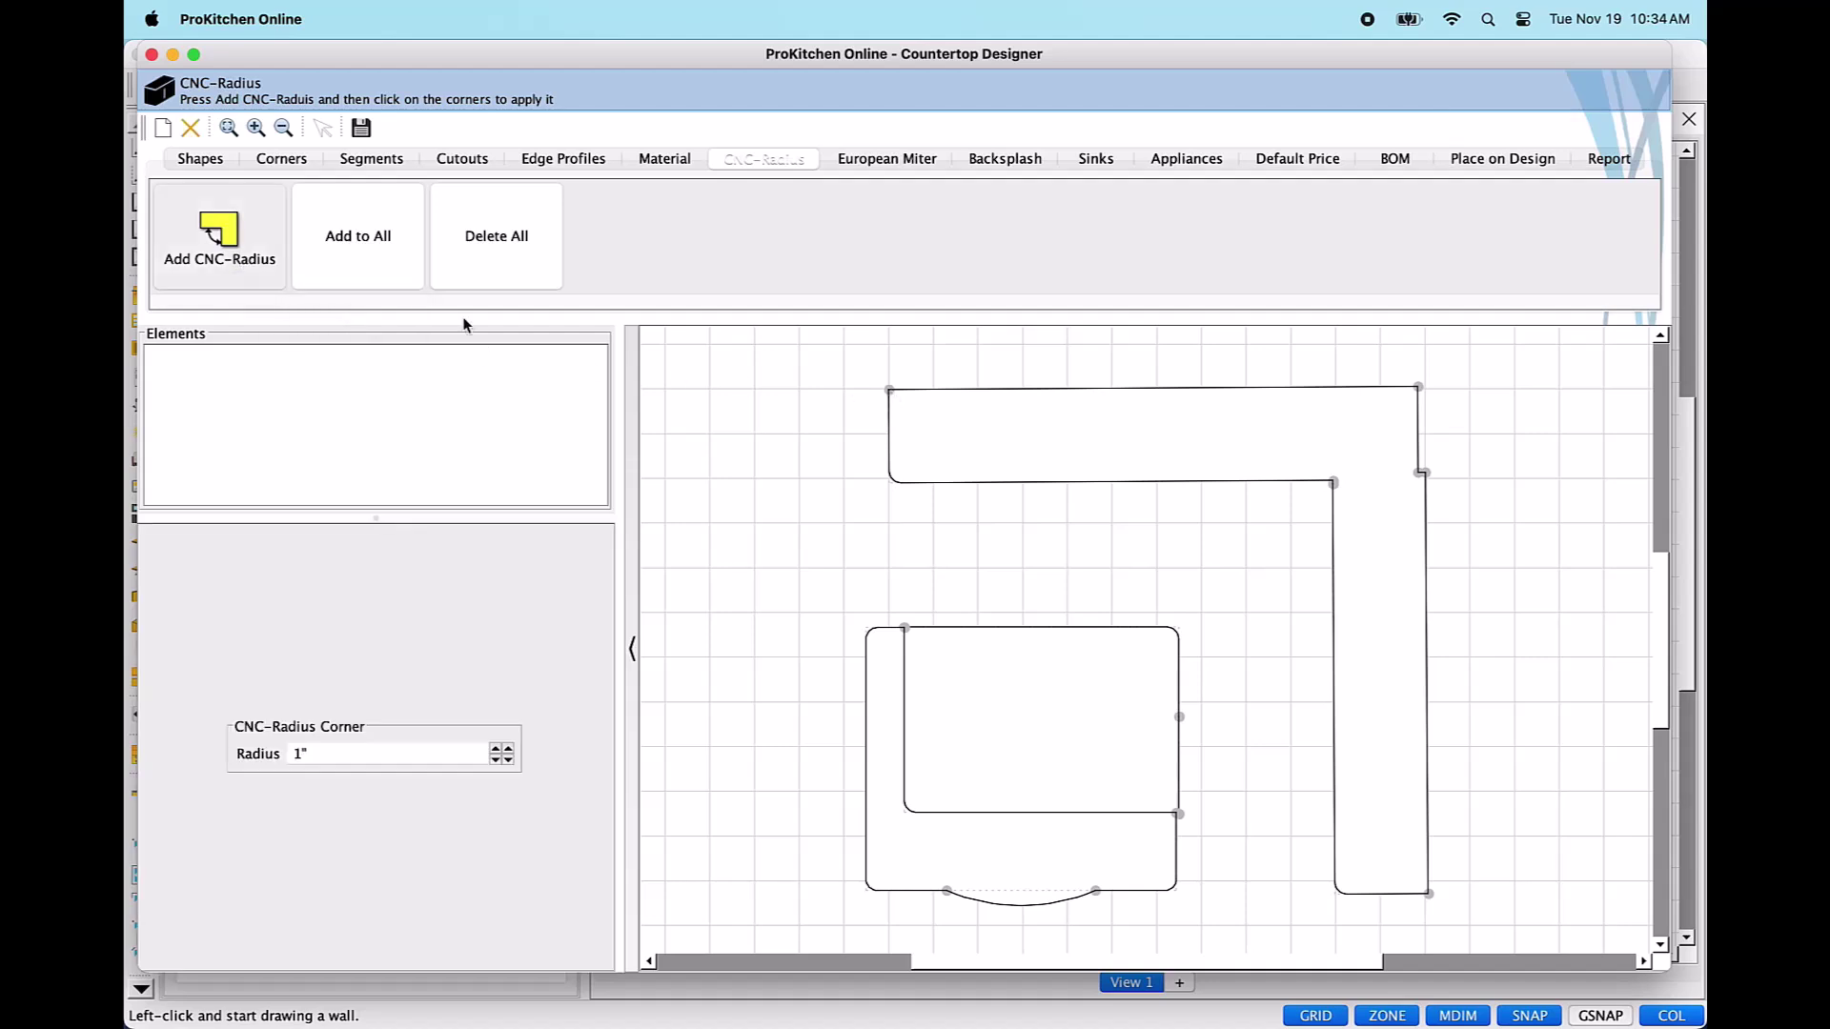
left_click(889, 391)
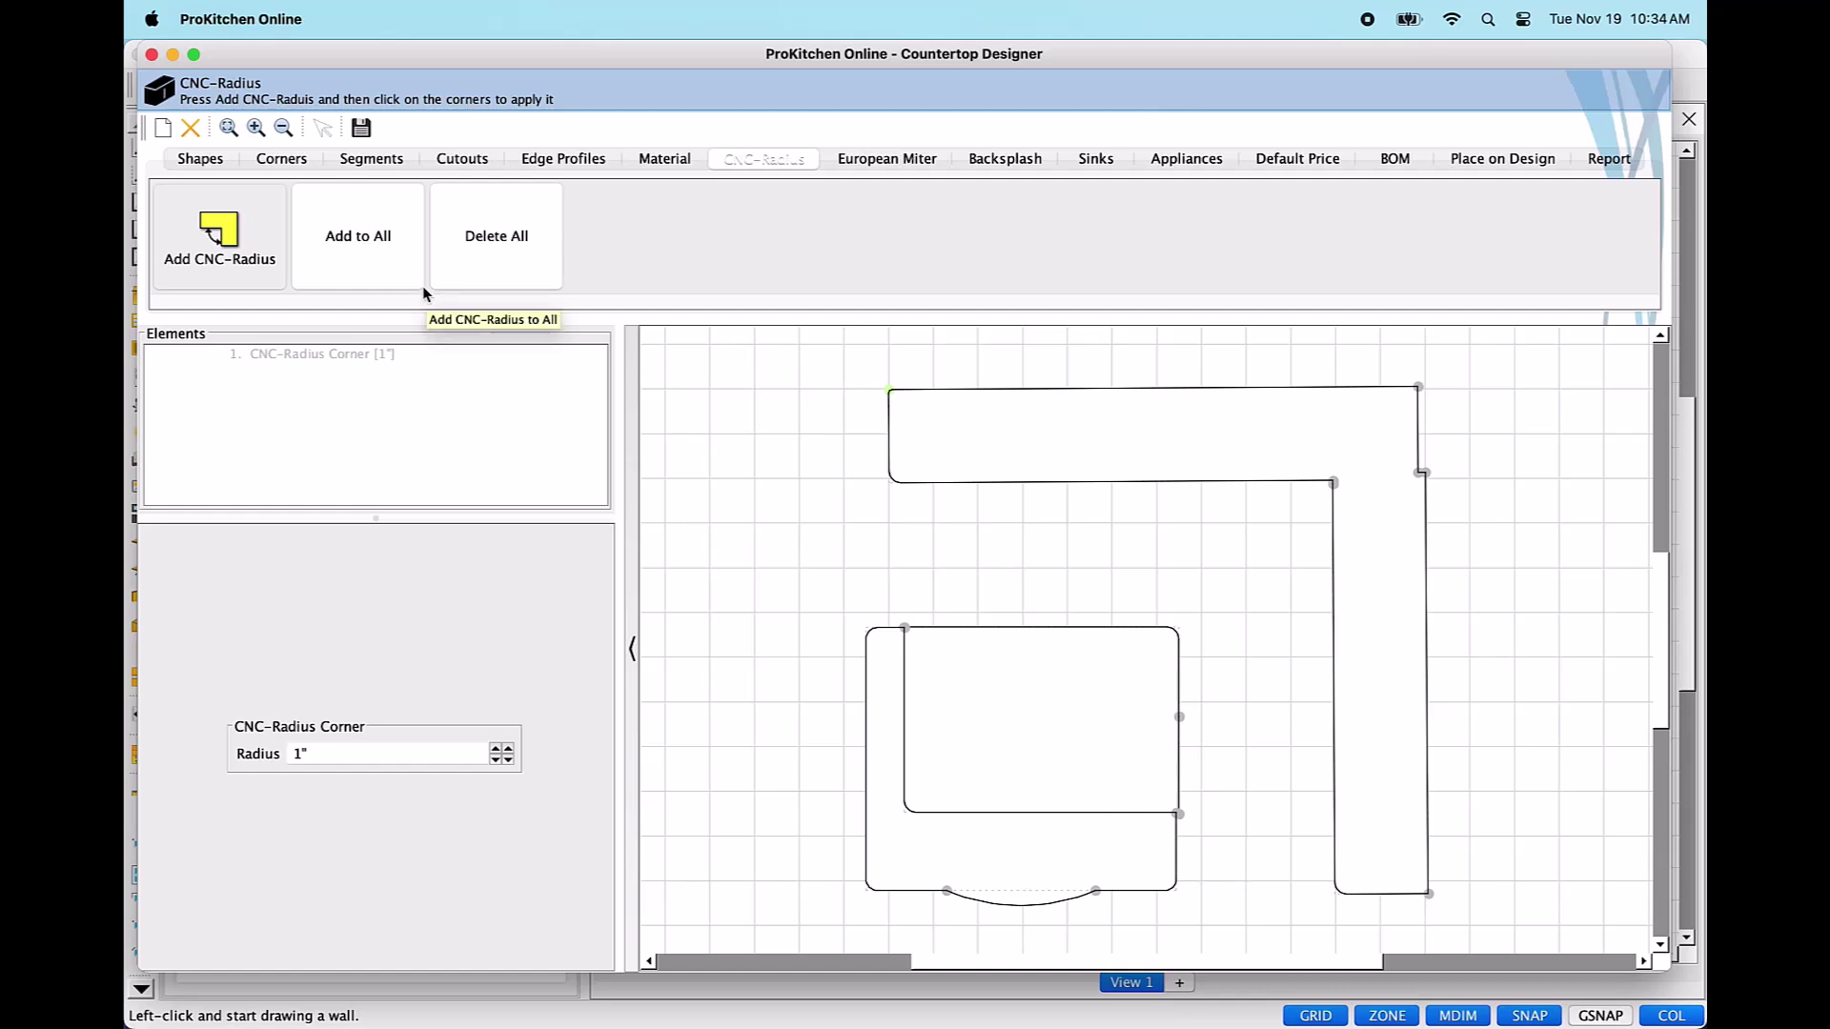
left_click(363, 252)
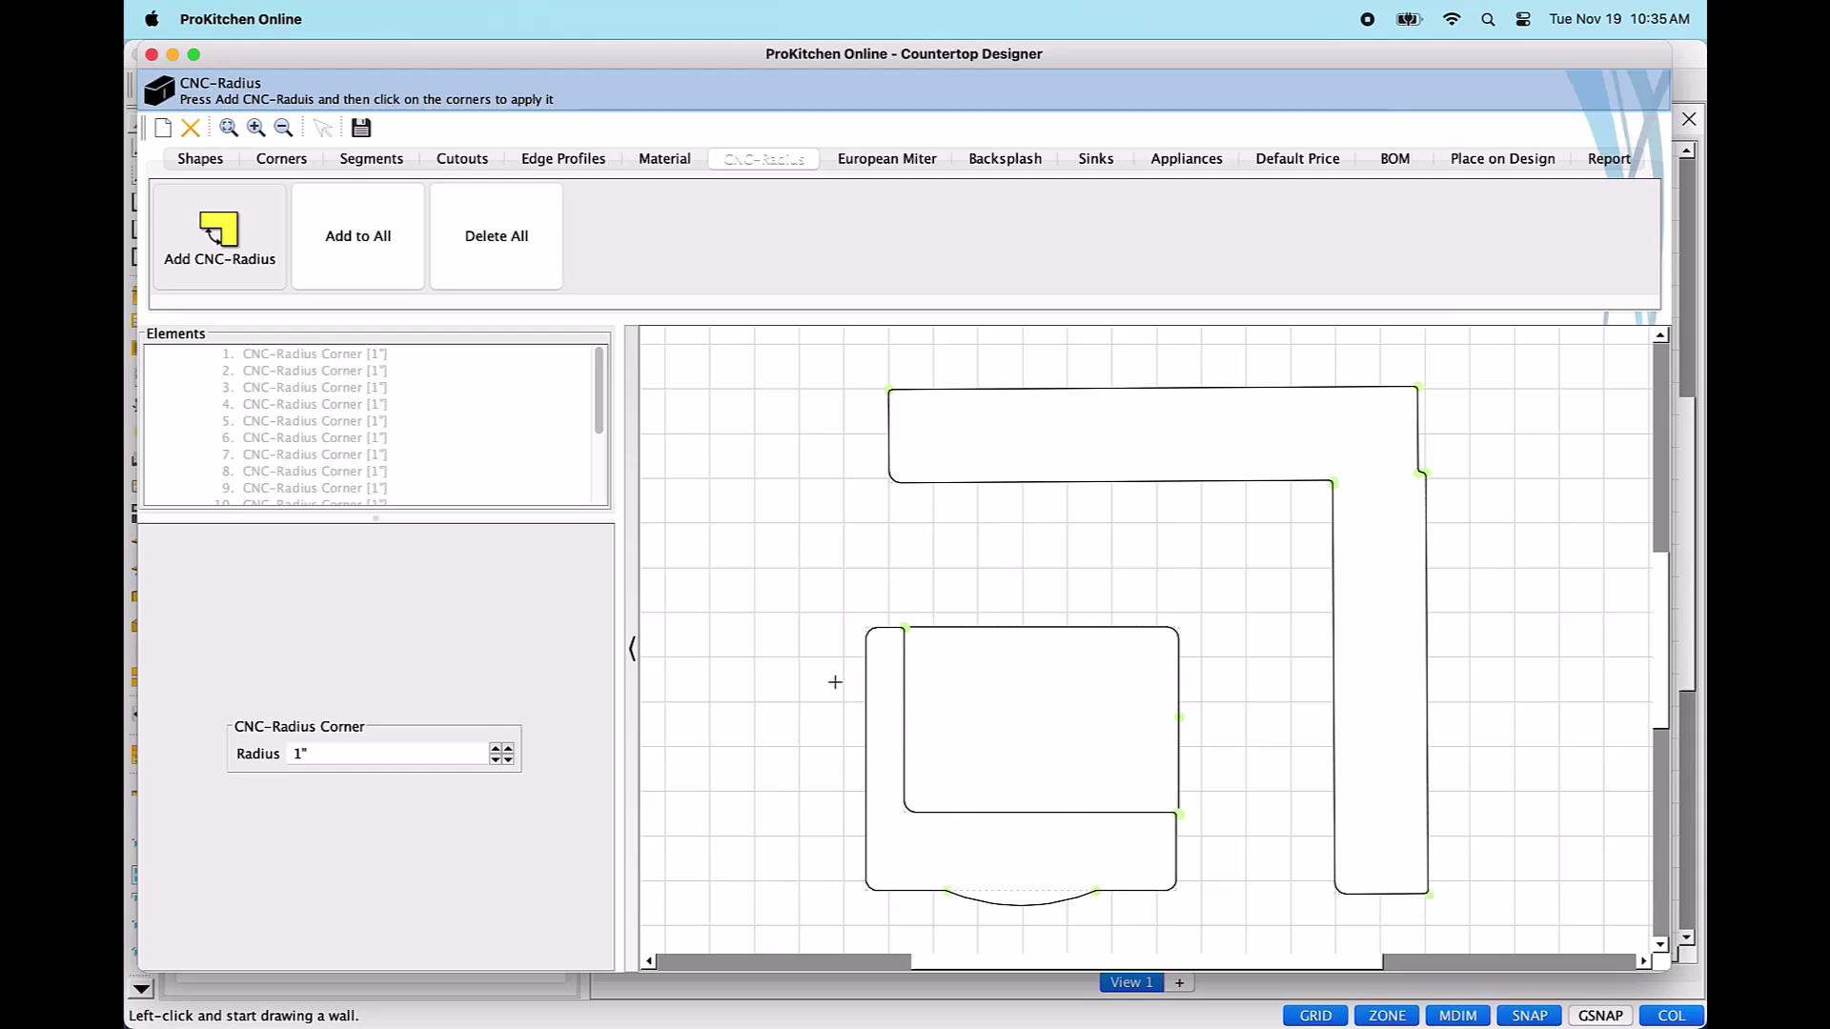
left_click(496, 250)
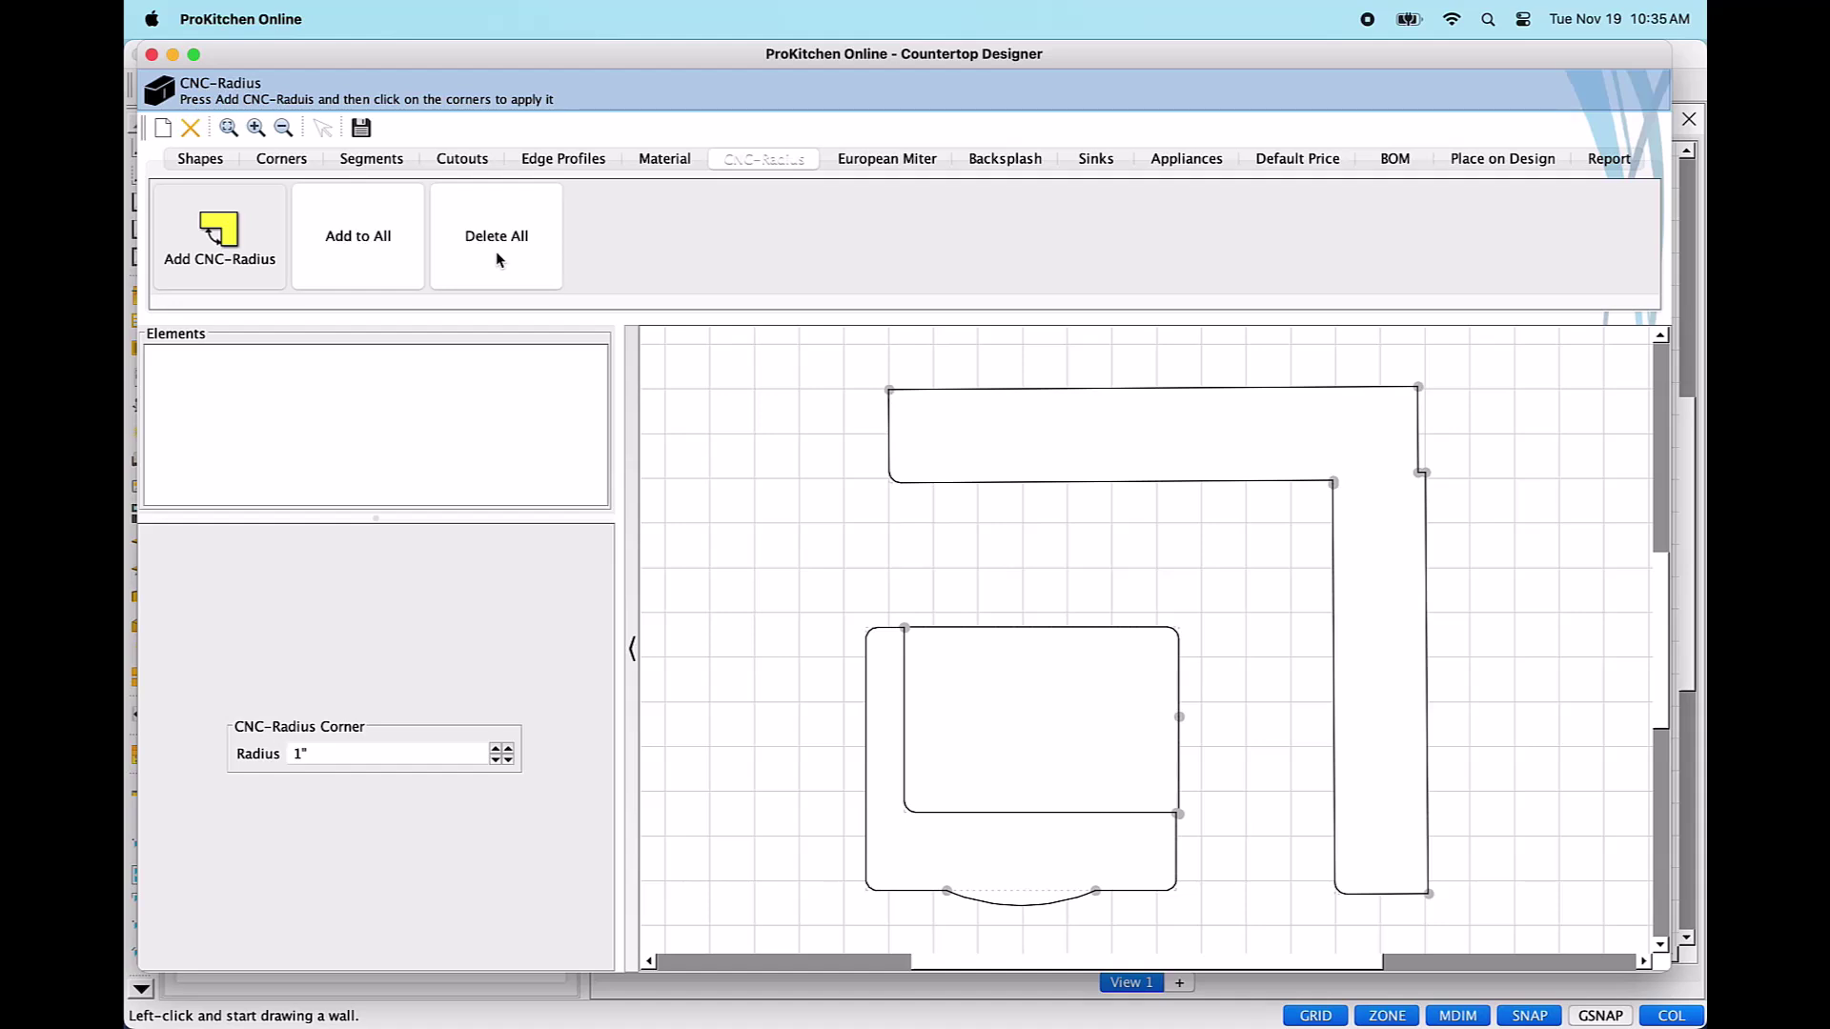
Add backsplashes 1" deep and 4" high along the two inner edges of the L-shaped island countertop.
left_click(891, 167)
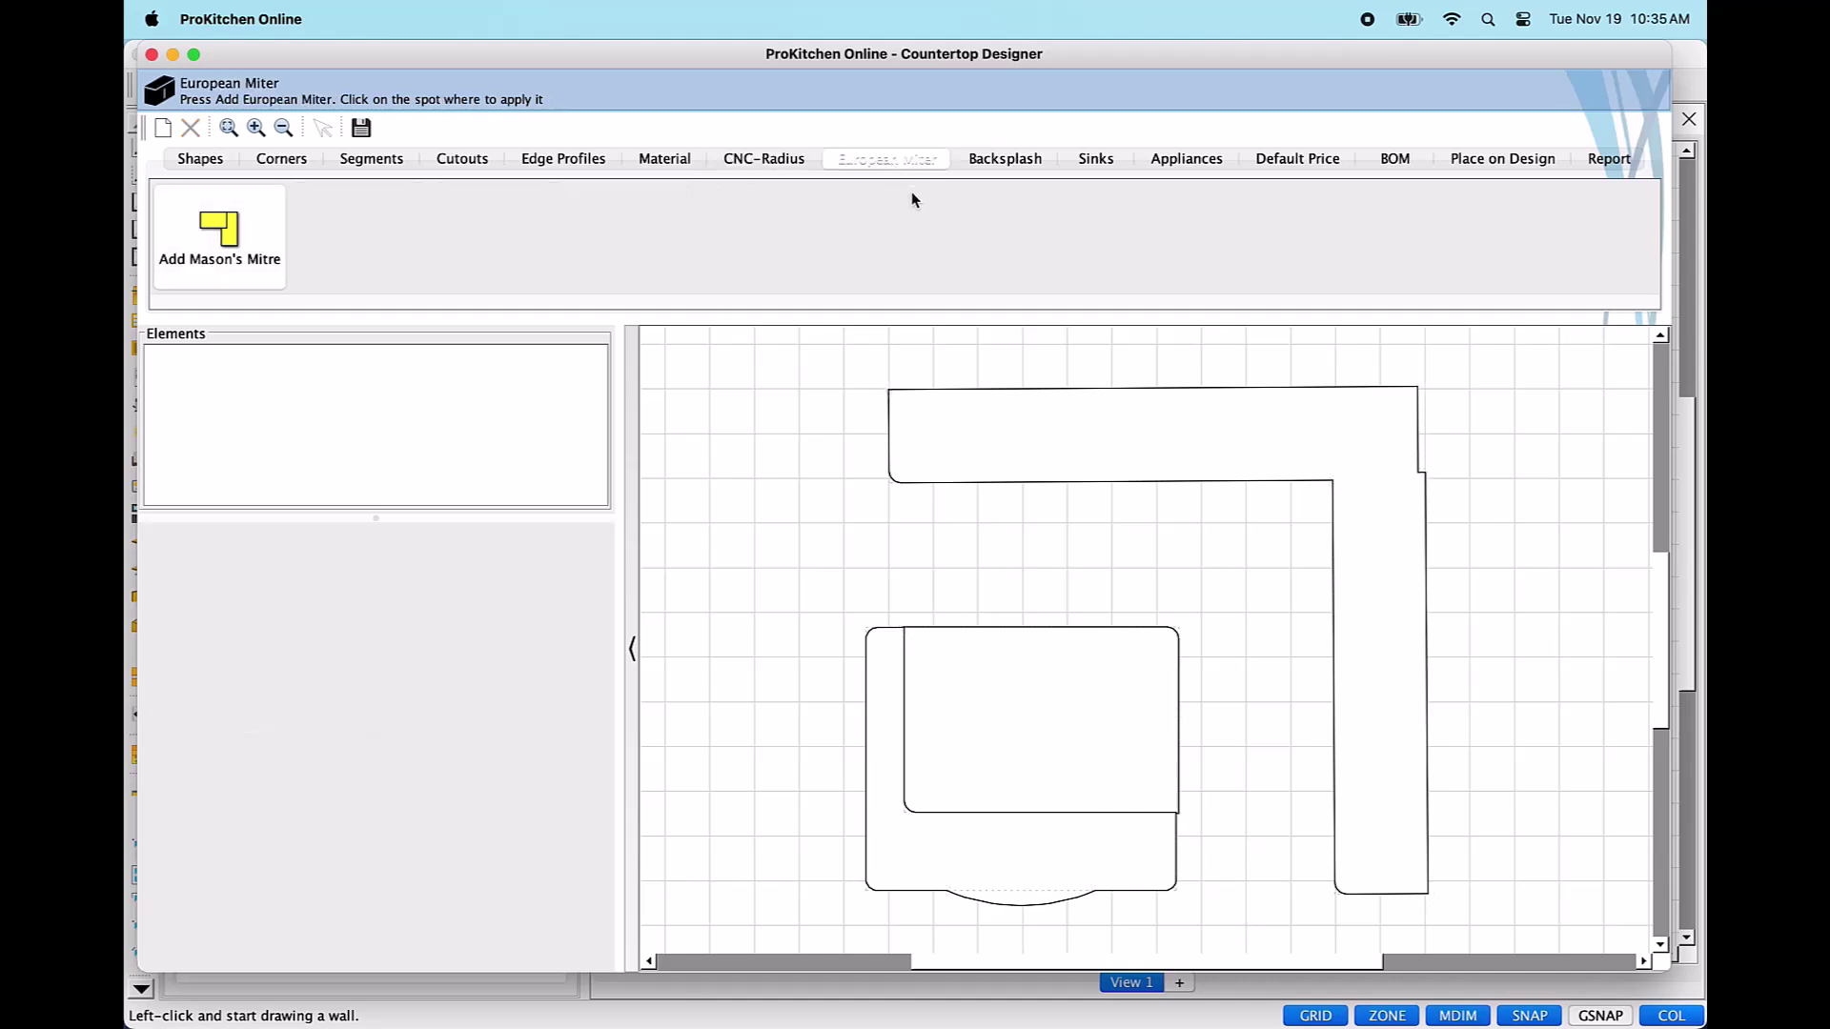
left_click(1010, 164)
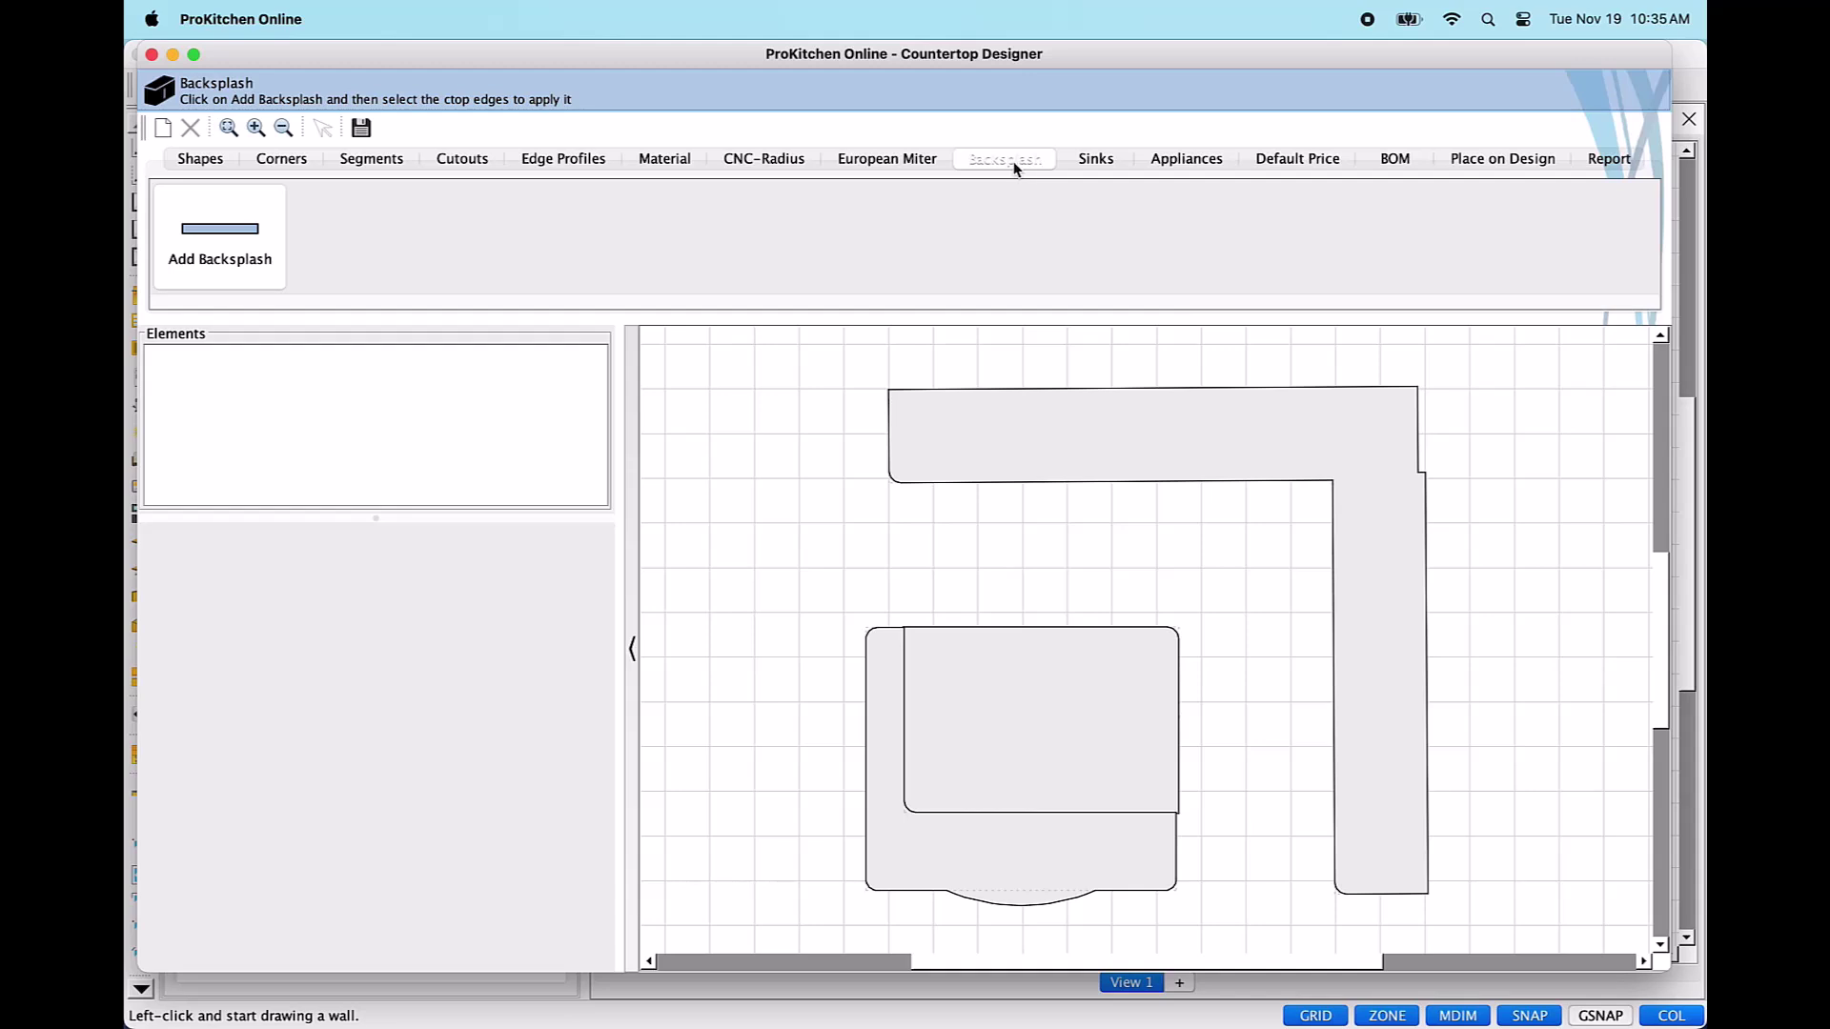
left_click(220, 242)
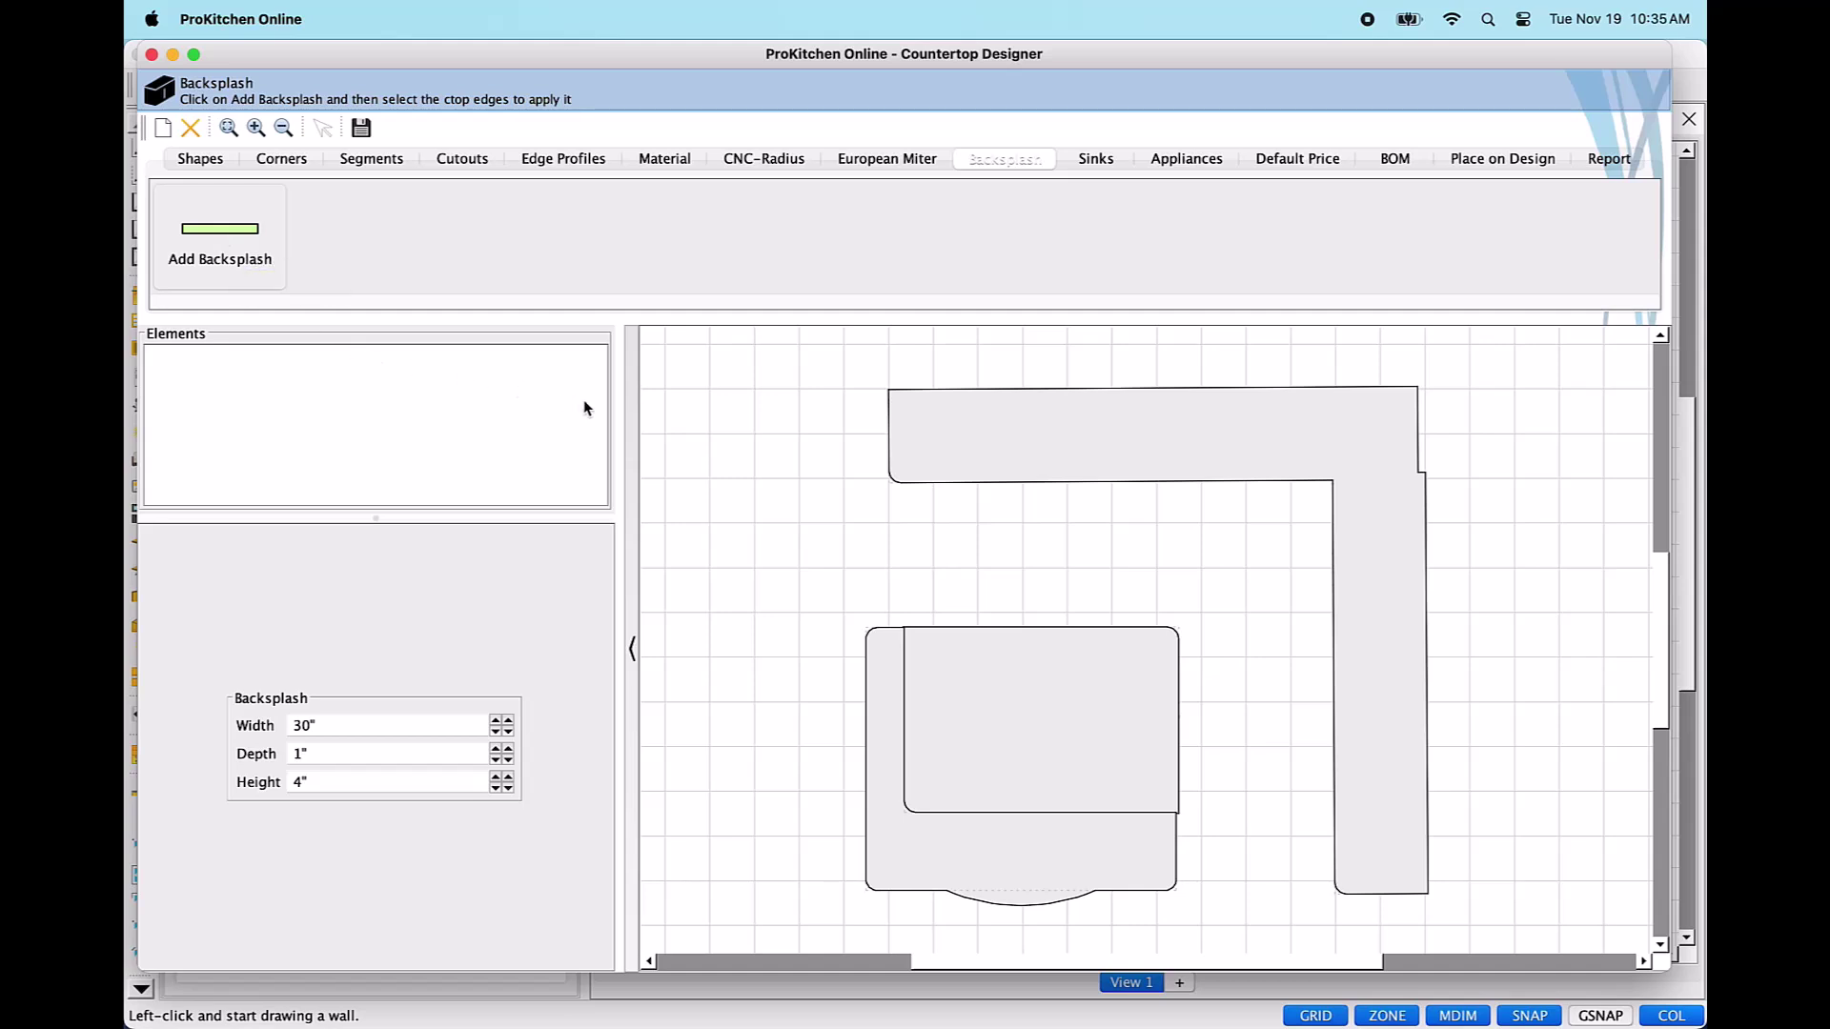
left_click(1016, 813)
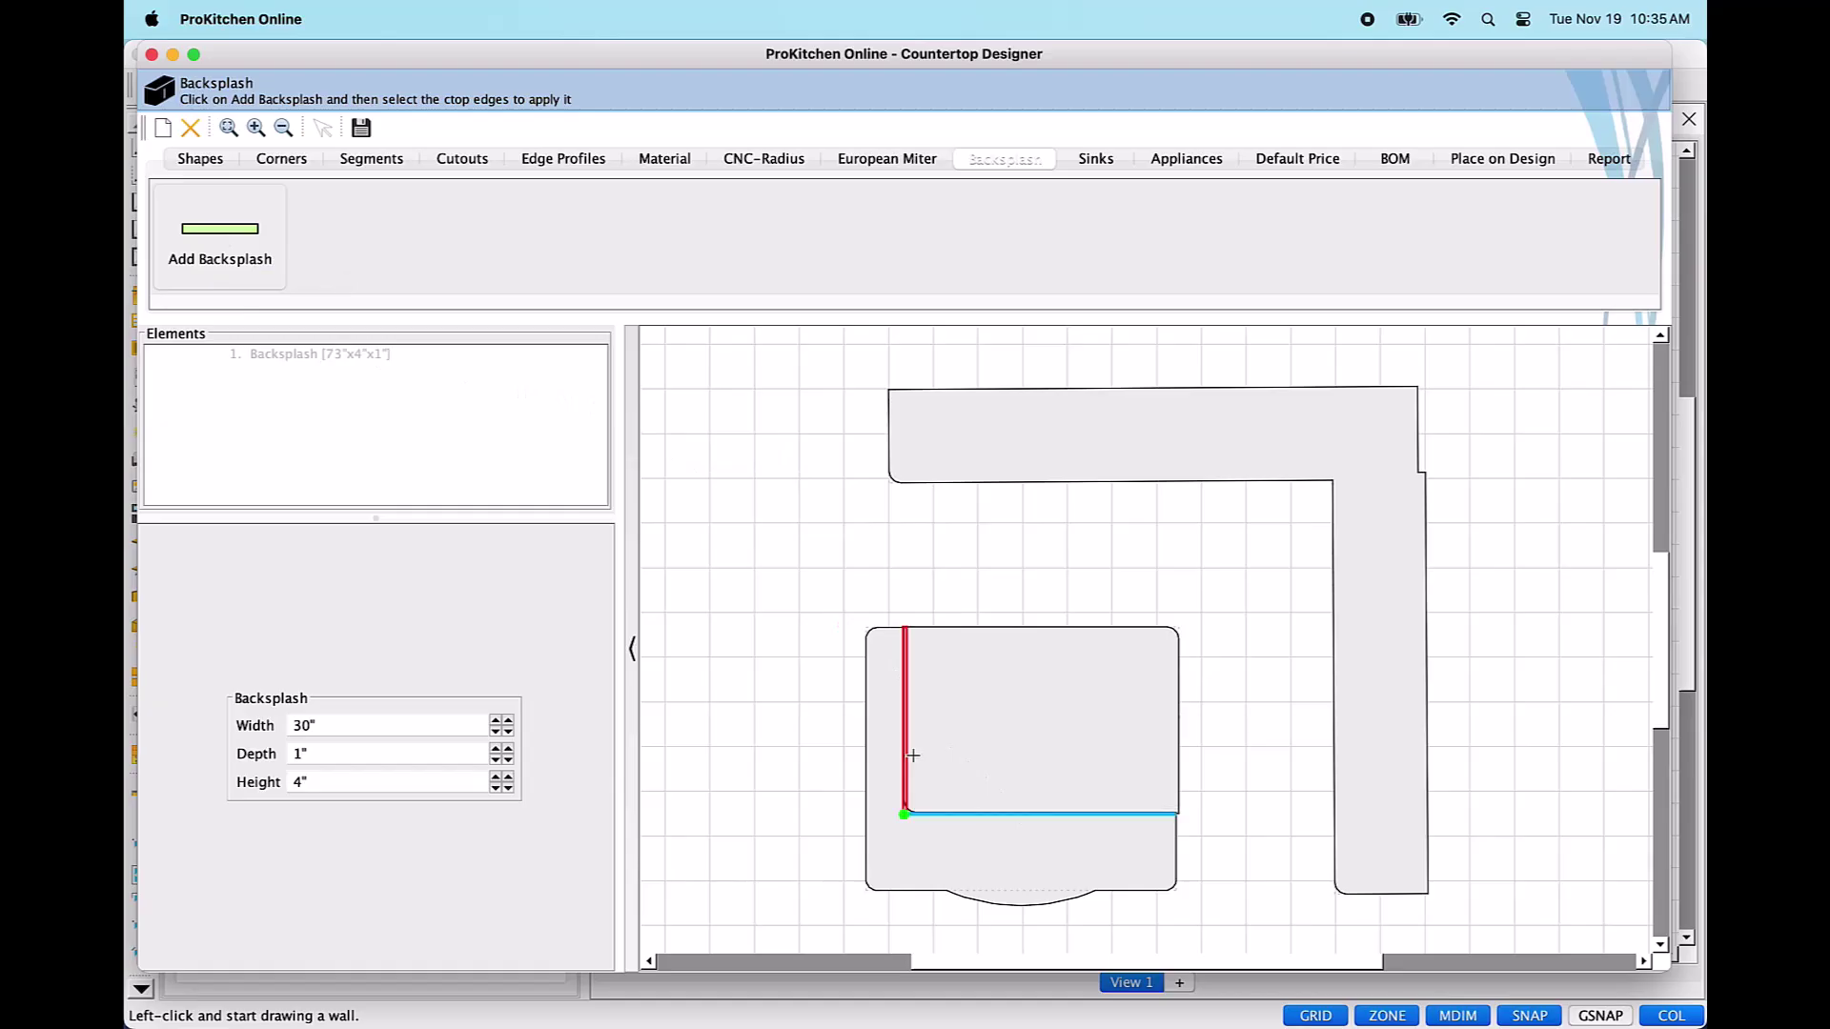
left_click(911, 753)
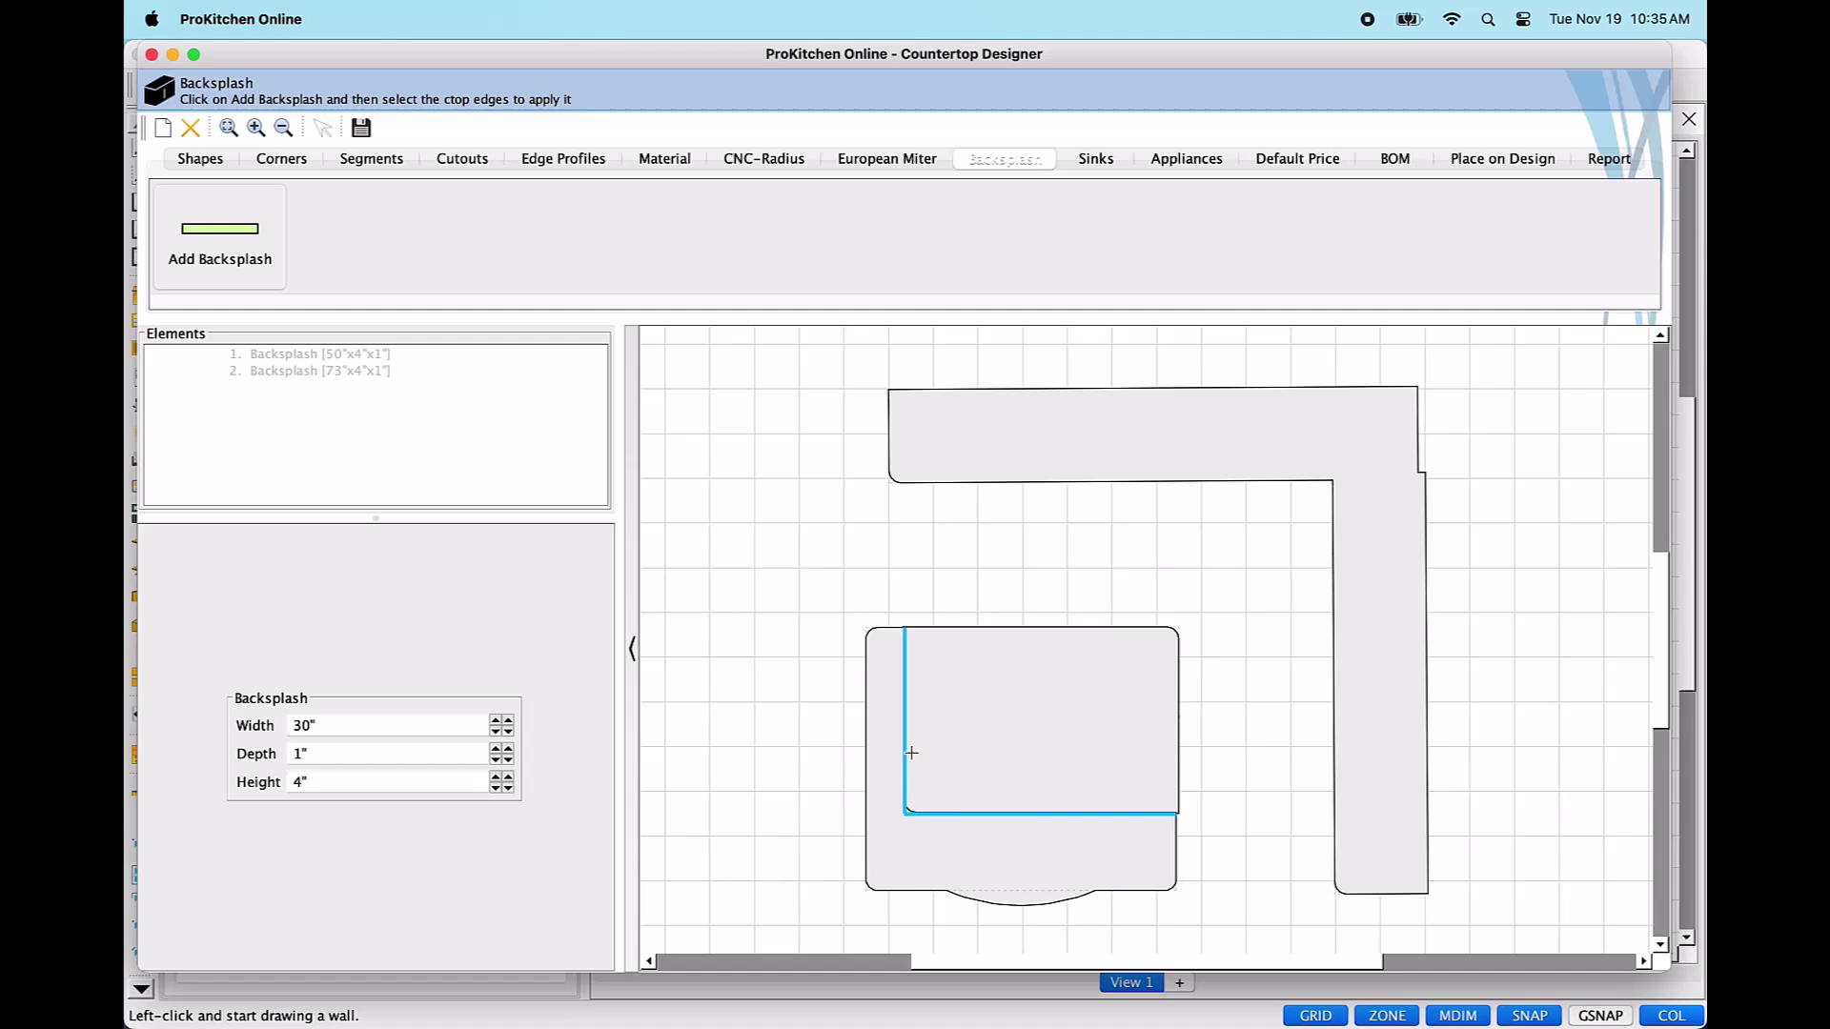
Set the height of the island's longer inner-edge backsplash to 6" and switch its offset reference to left and back to right.
left_click(321, 782)
key("BackSpace")
key("BackSpace")
type("6\"")
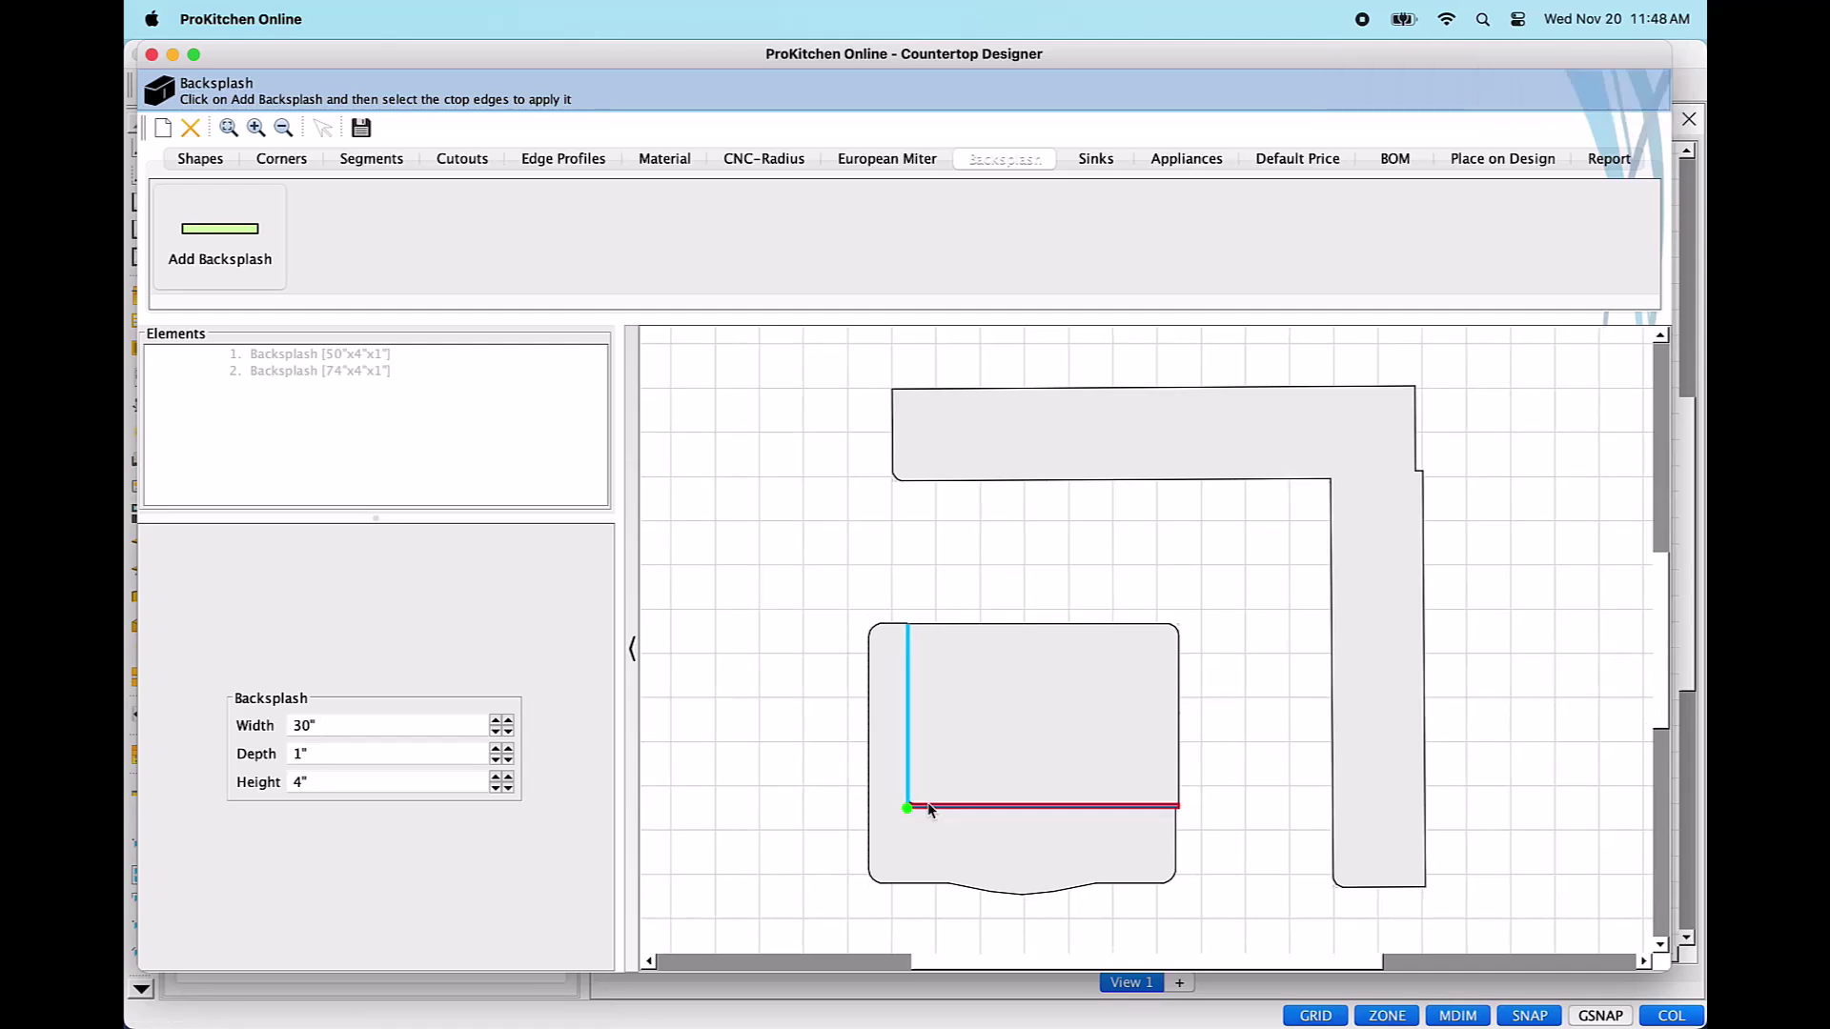
left_click(322, 128)
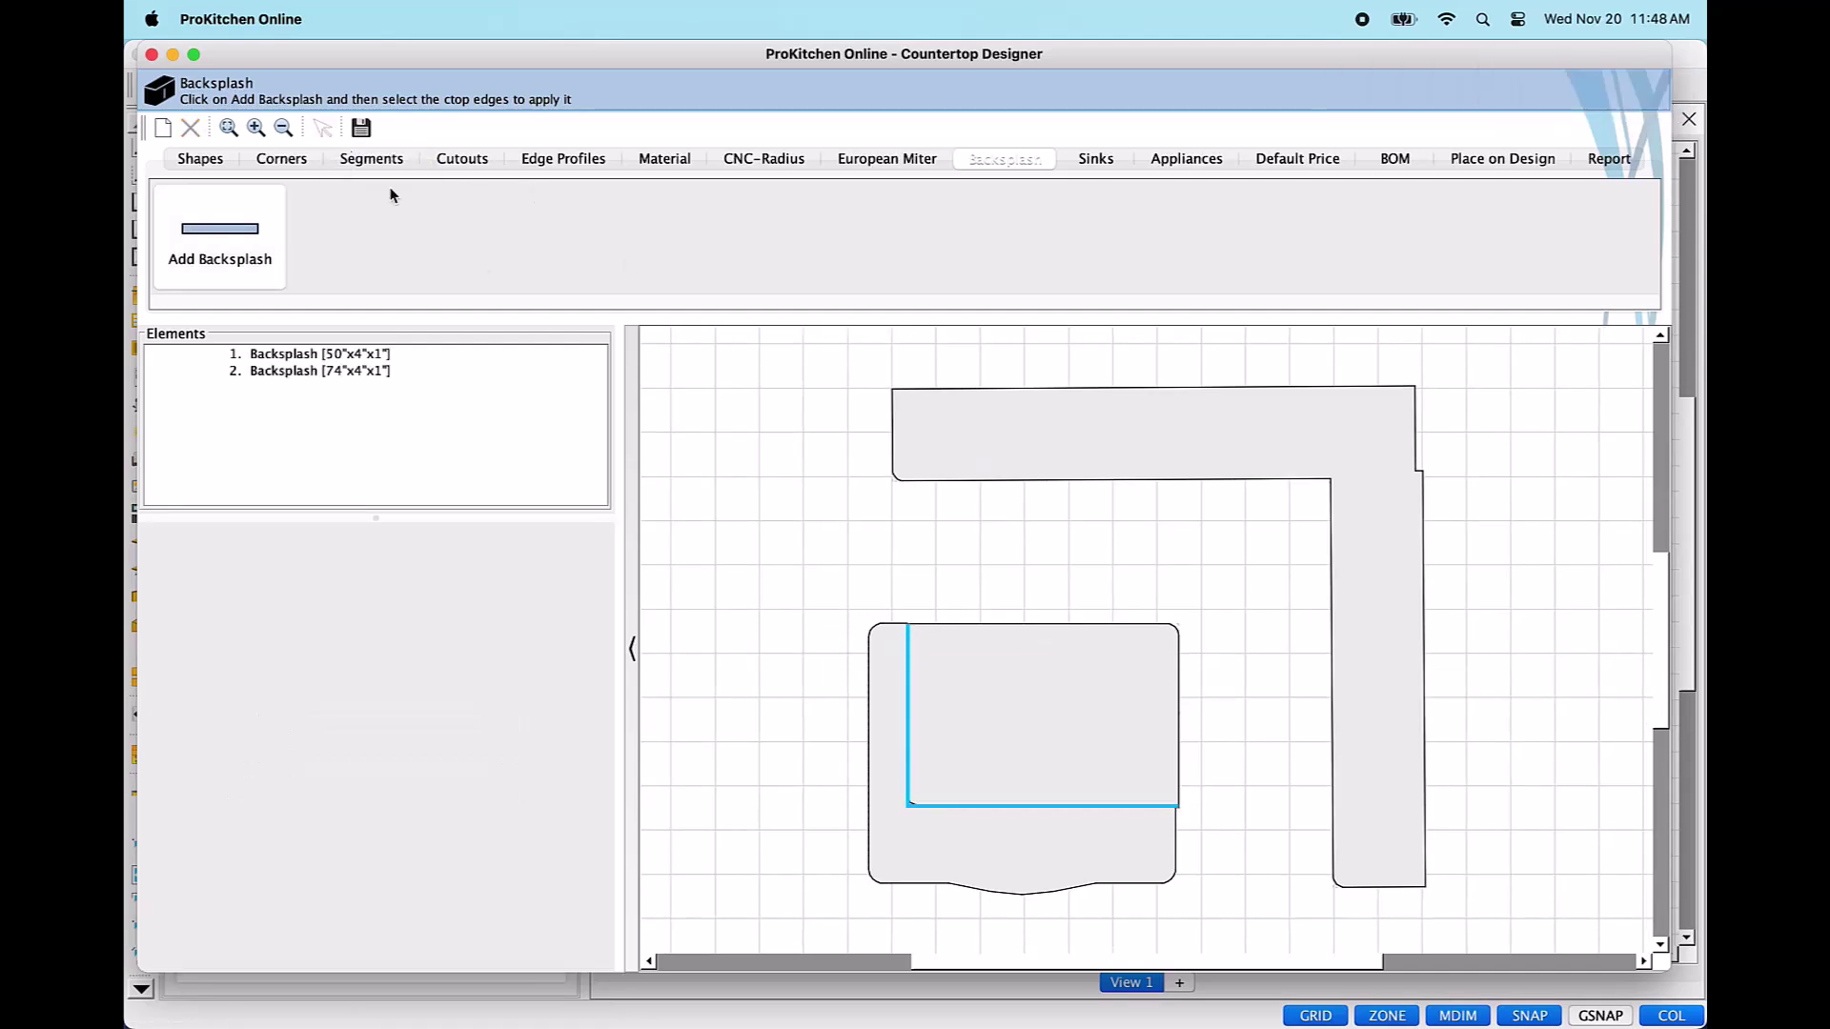
left_click(952, 806)
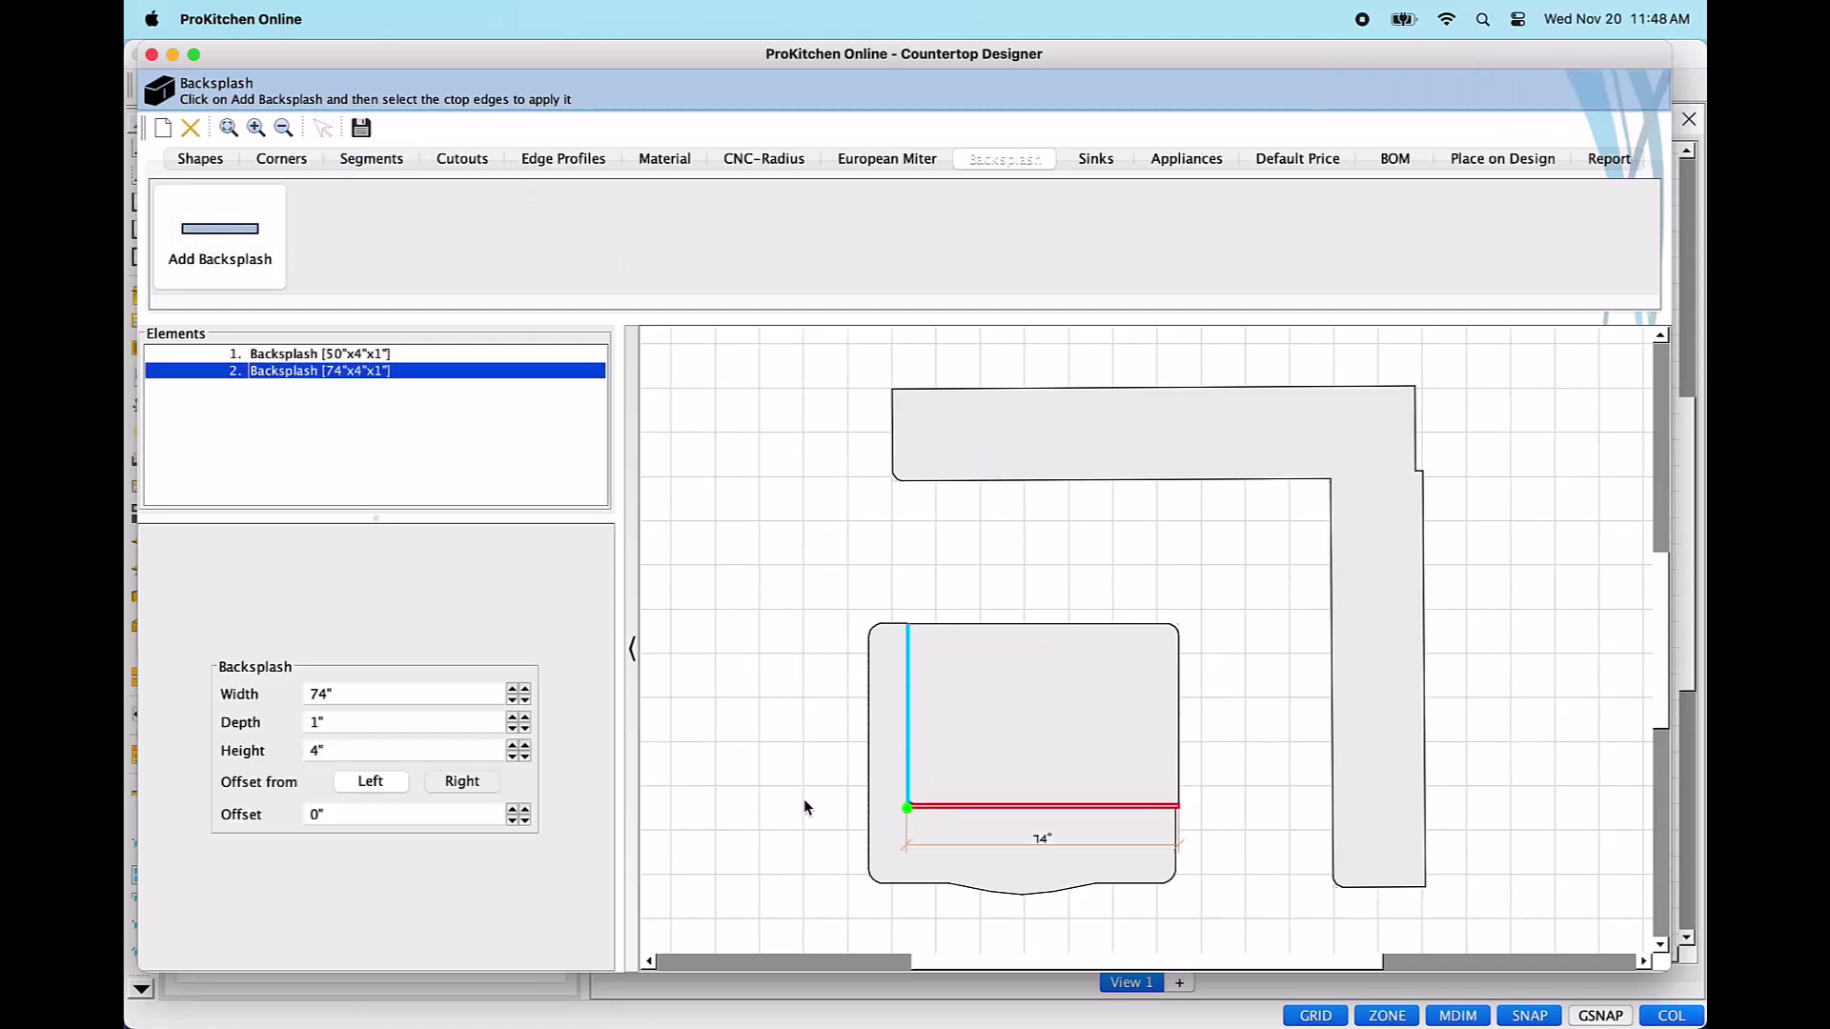
double_click(326, 750)
type("6")
left_click(388, 785)
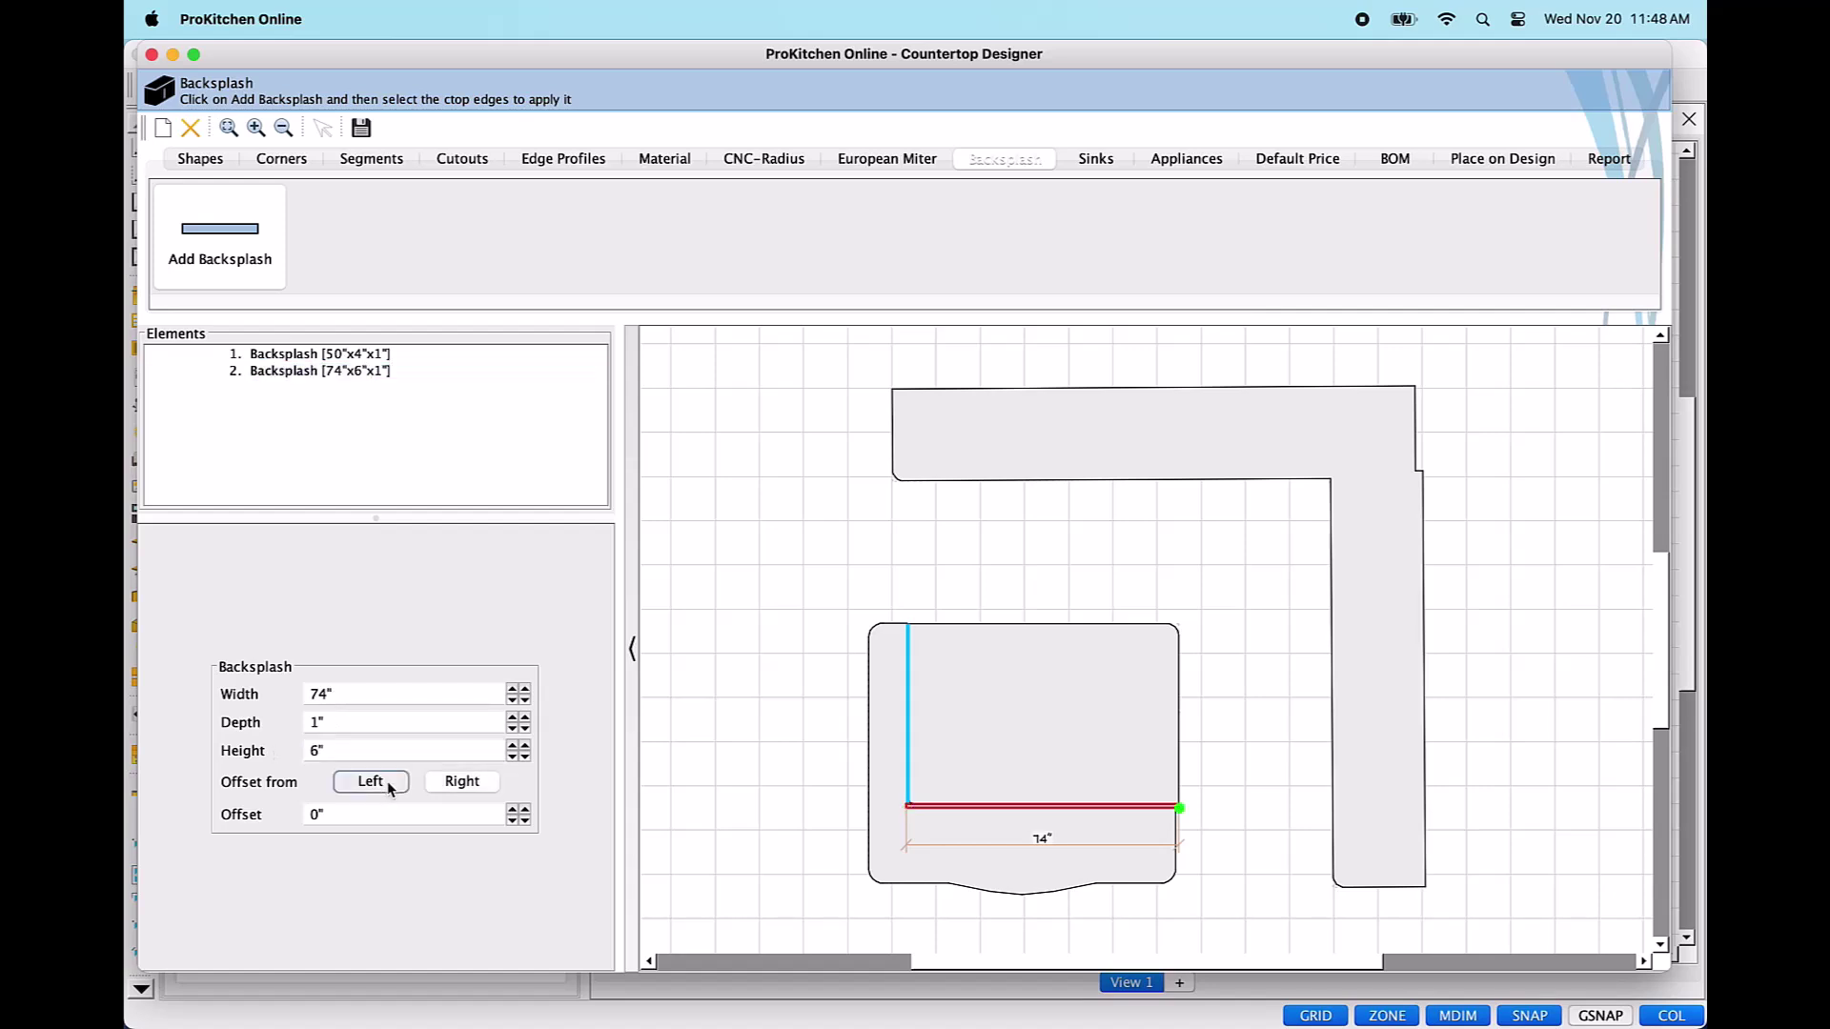
left_click(460, 785)
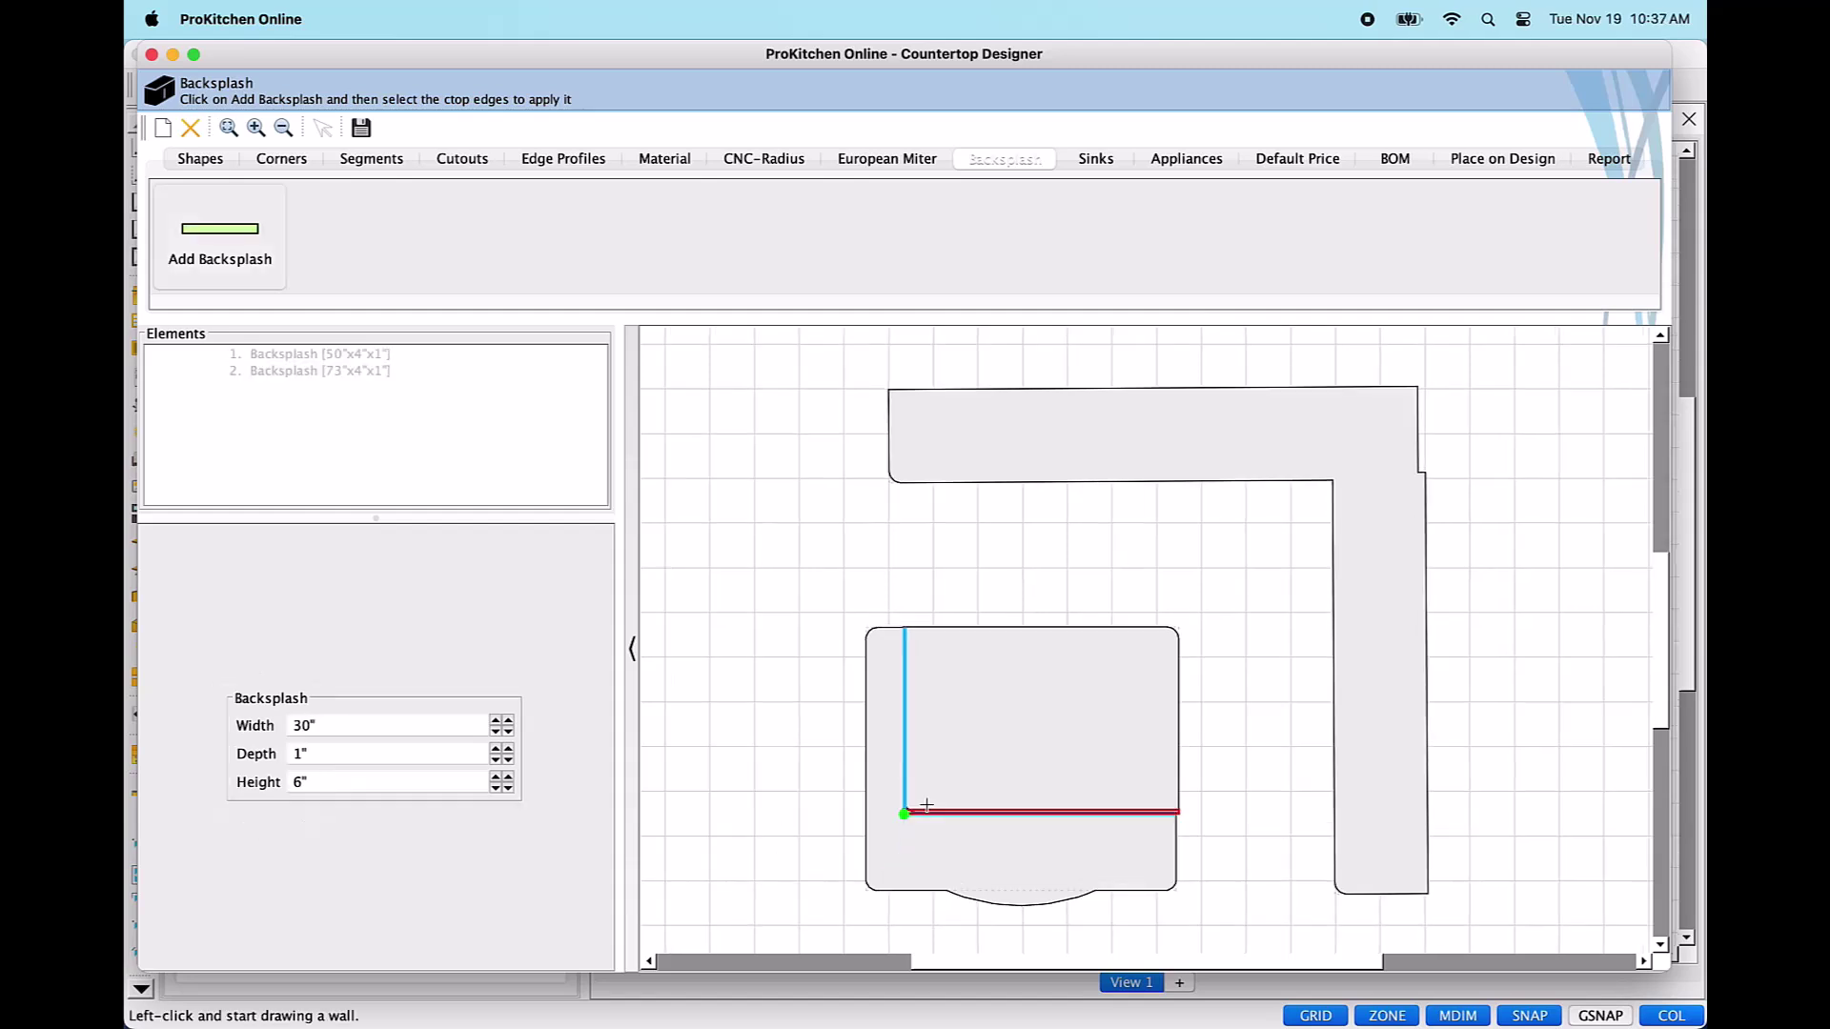
left_click(926, 811)
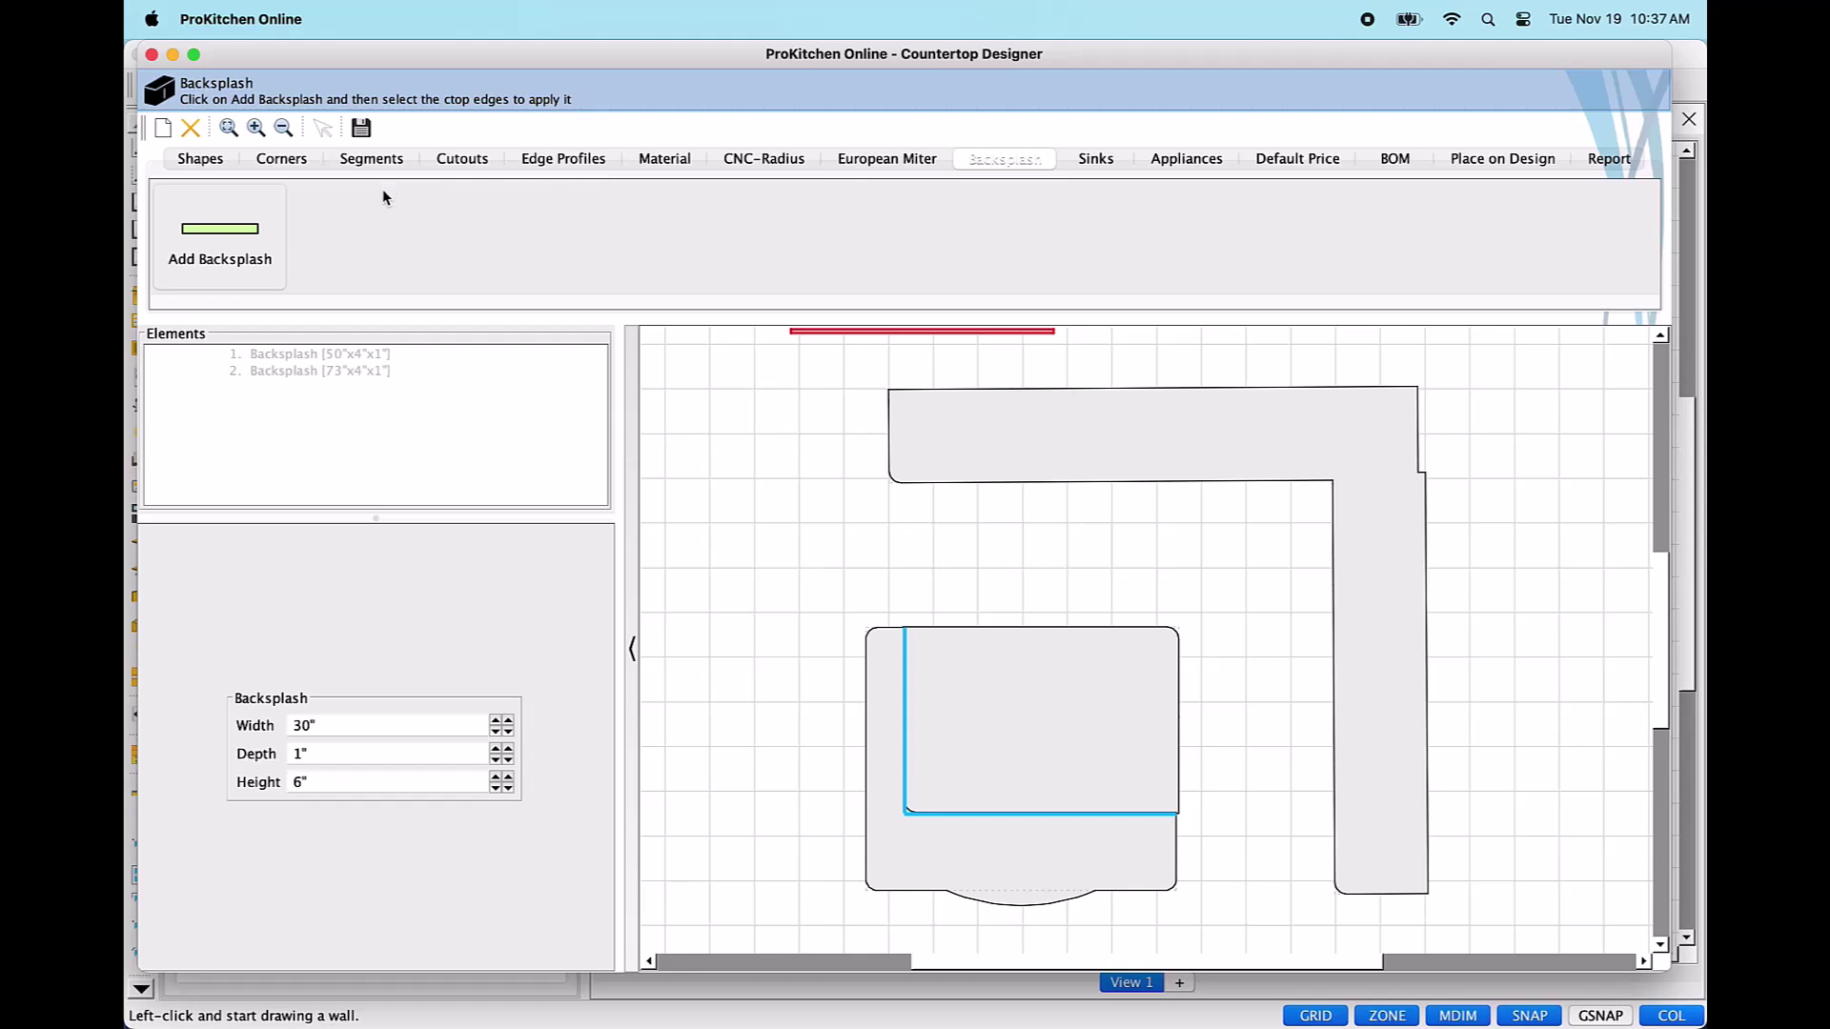
Open the material options and select the Med Gray top material for the backsplashes.
left_click(667, 160)
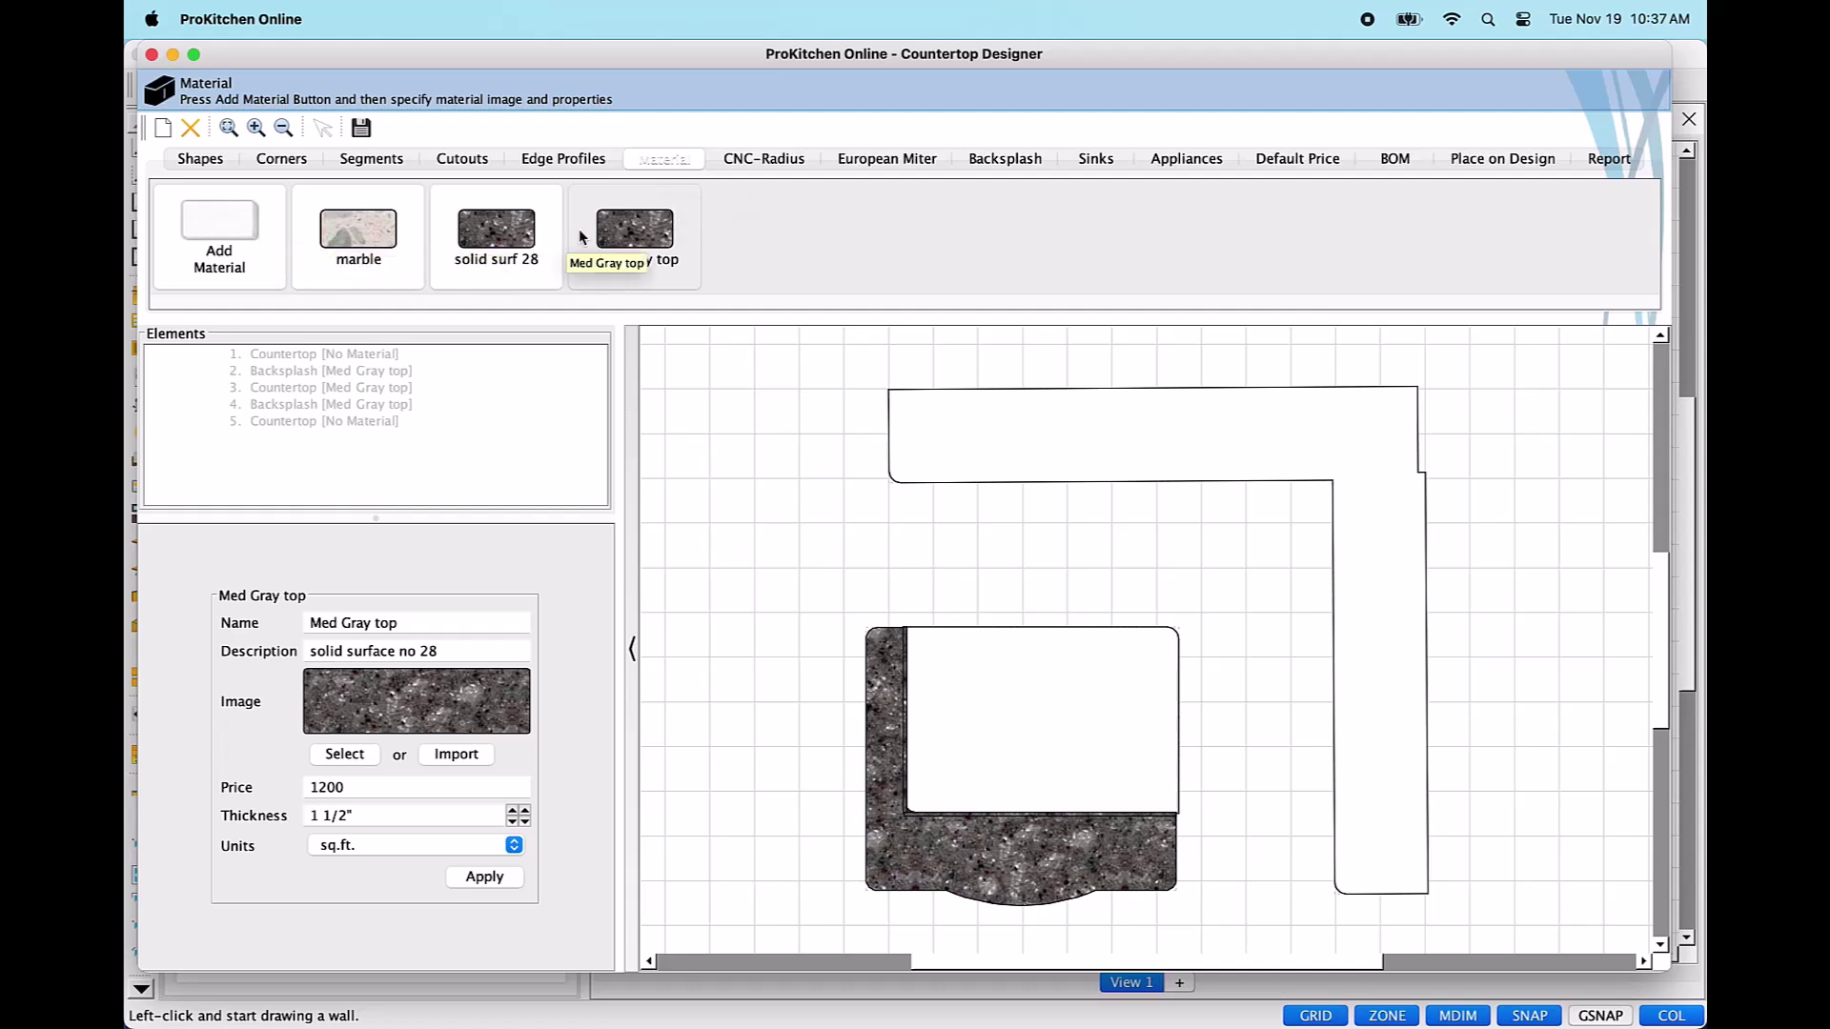
left_click(631, 242)
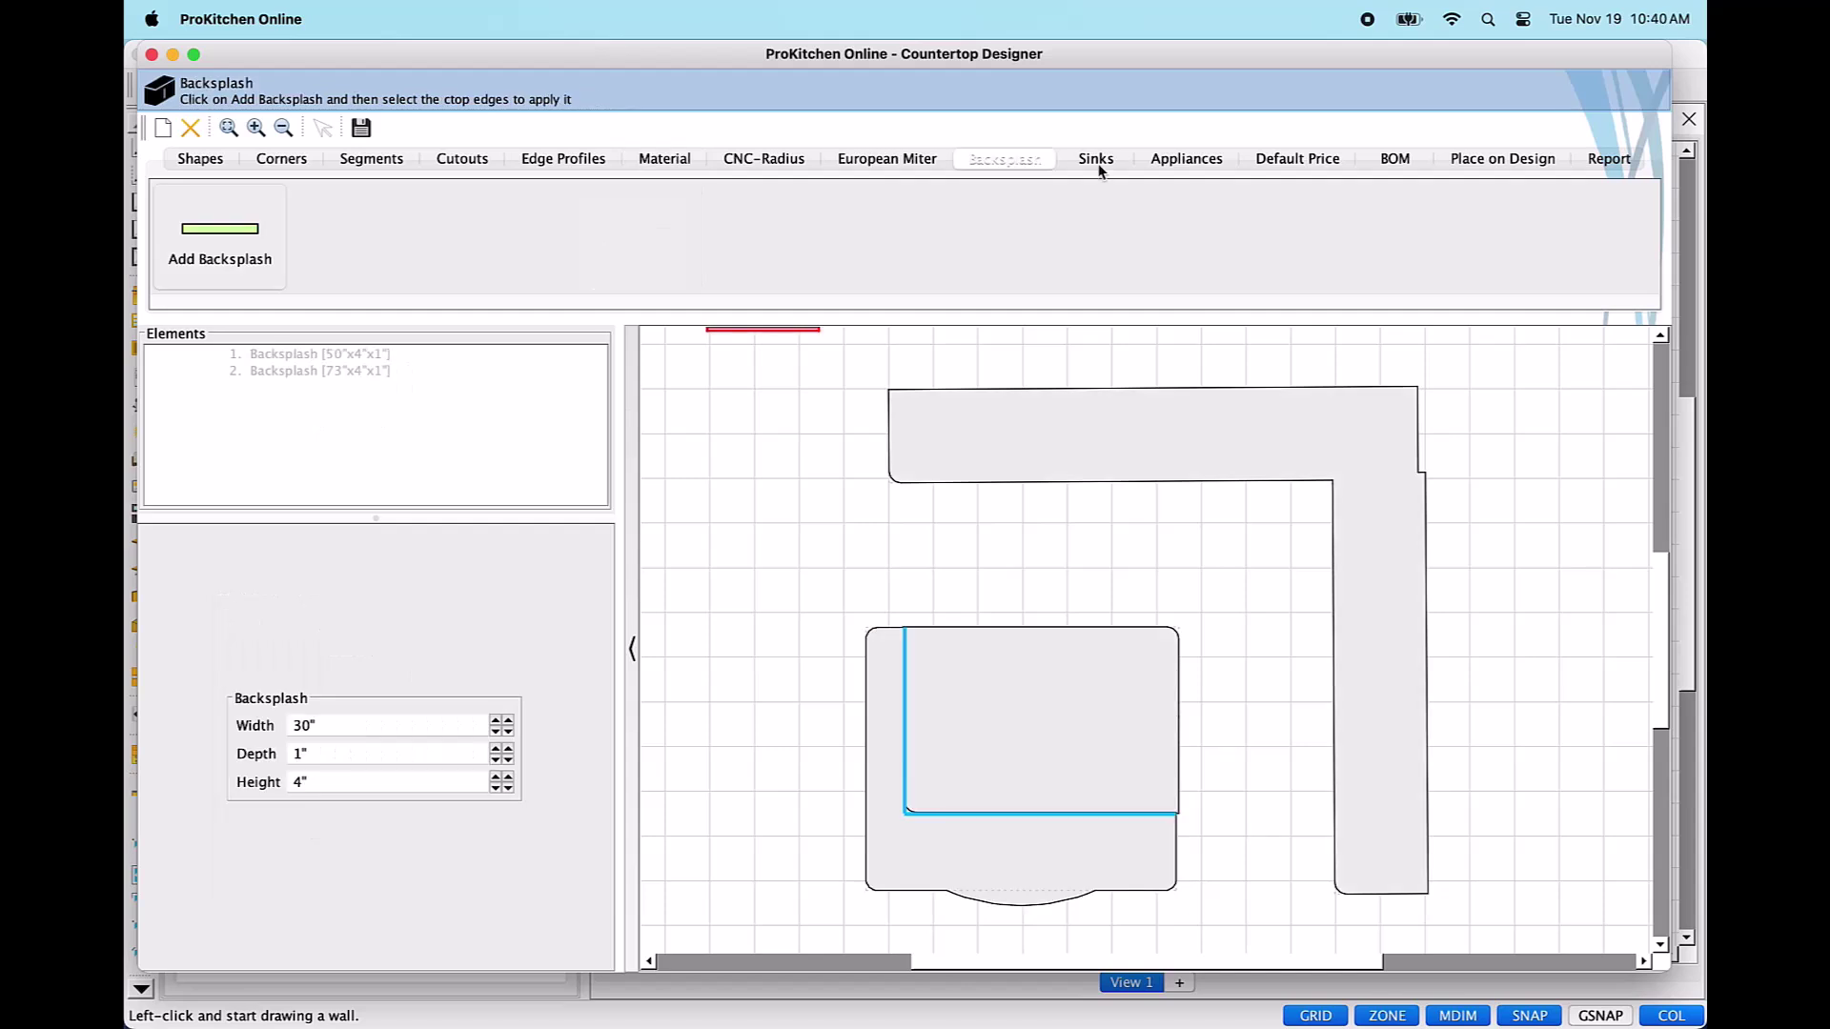
Place the CKT-GCB30-4-S built-in 30" stainless steel gas cooktop on the upper countertop run near the inner corner.
left_click(1096, 159)
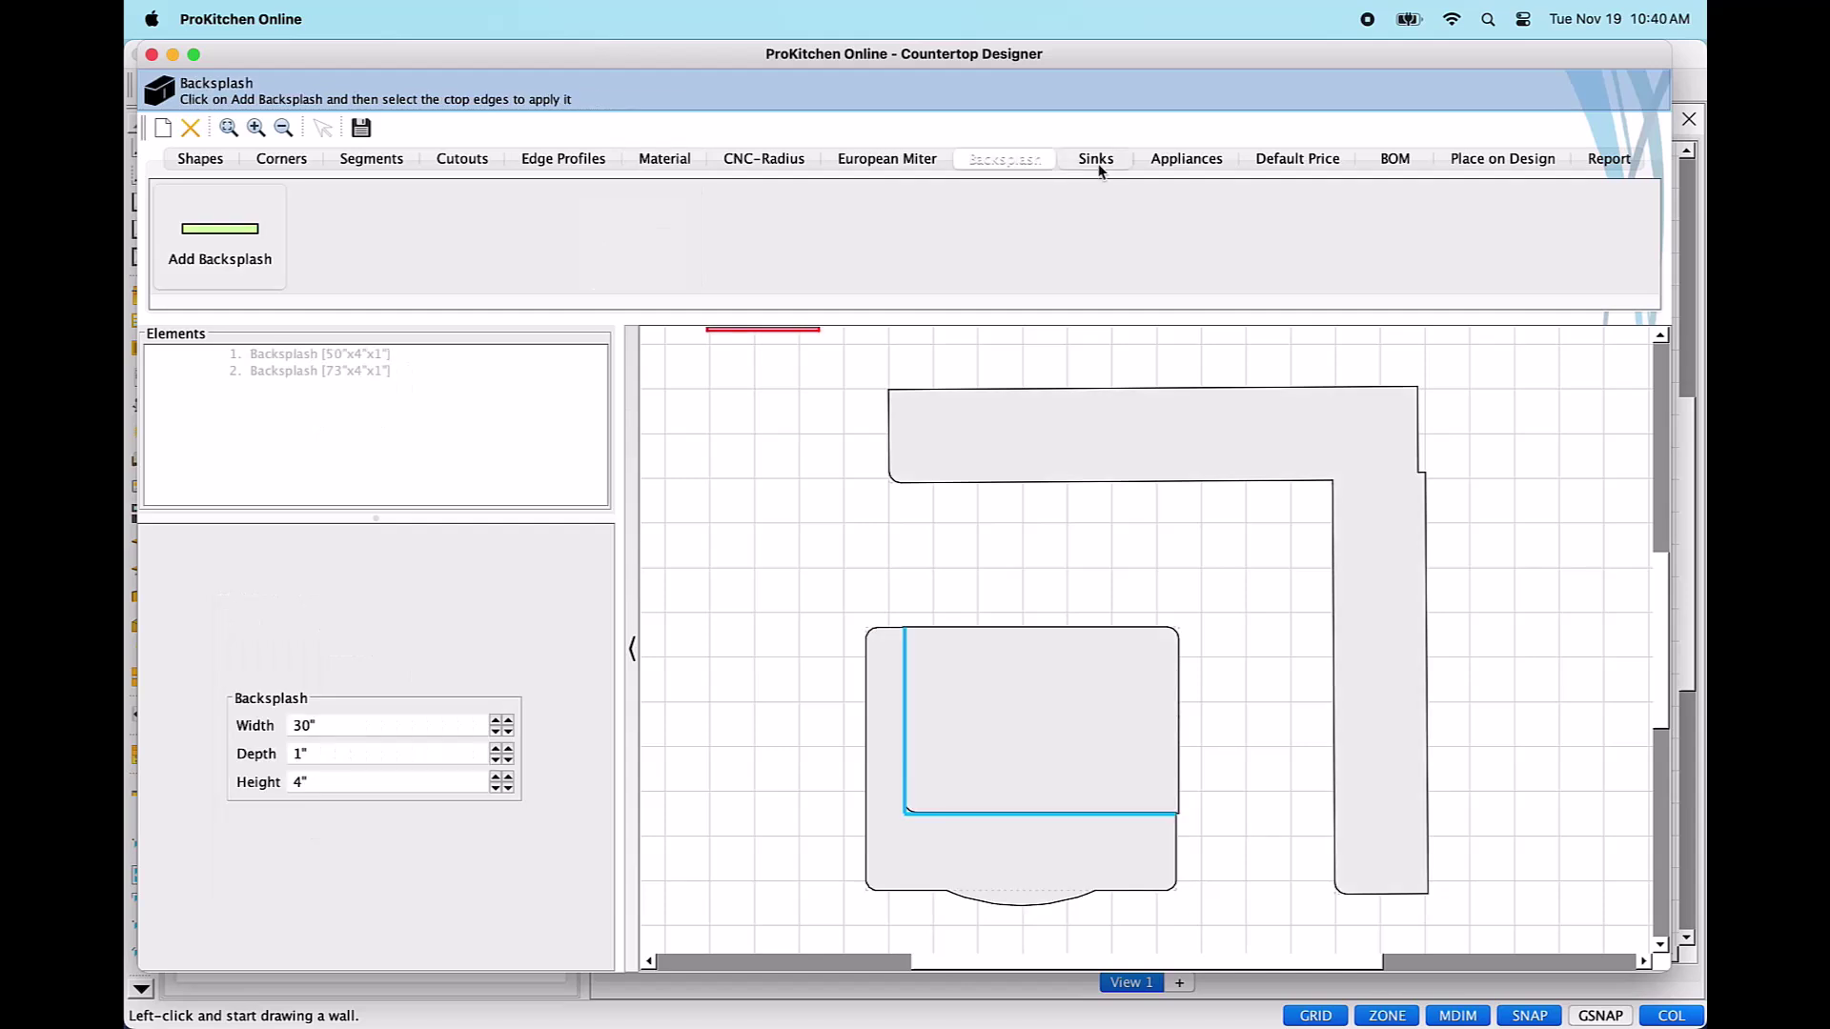
left_click(1186, 160)
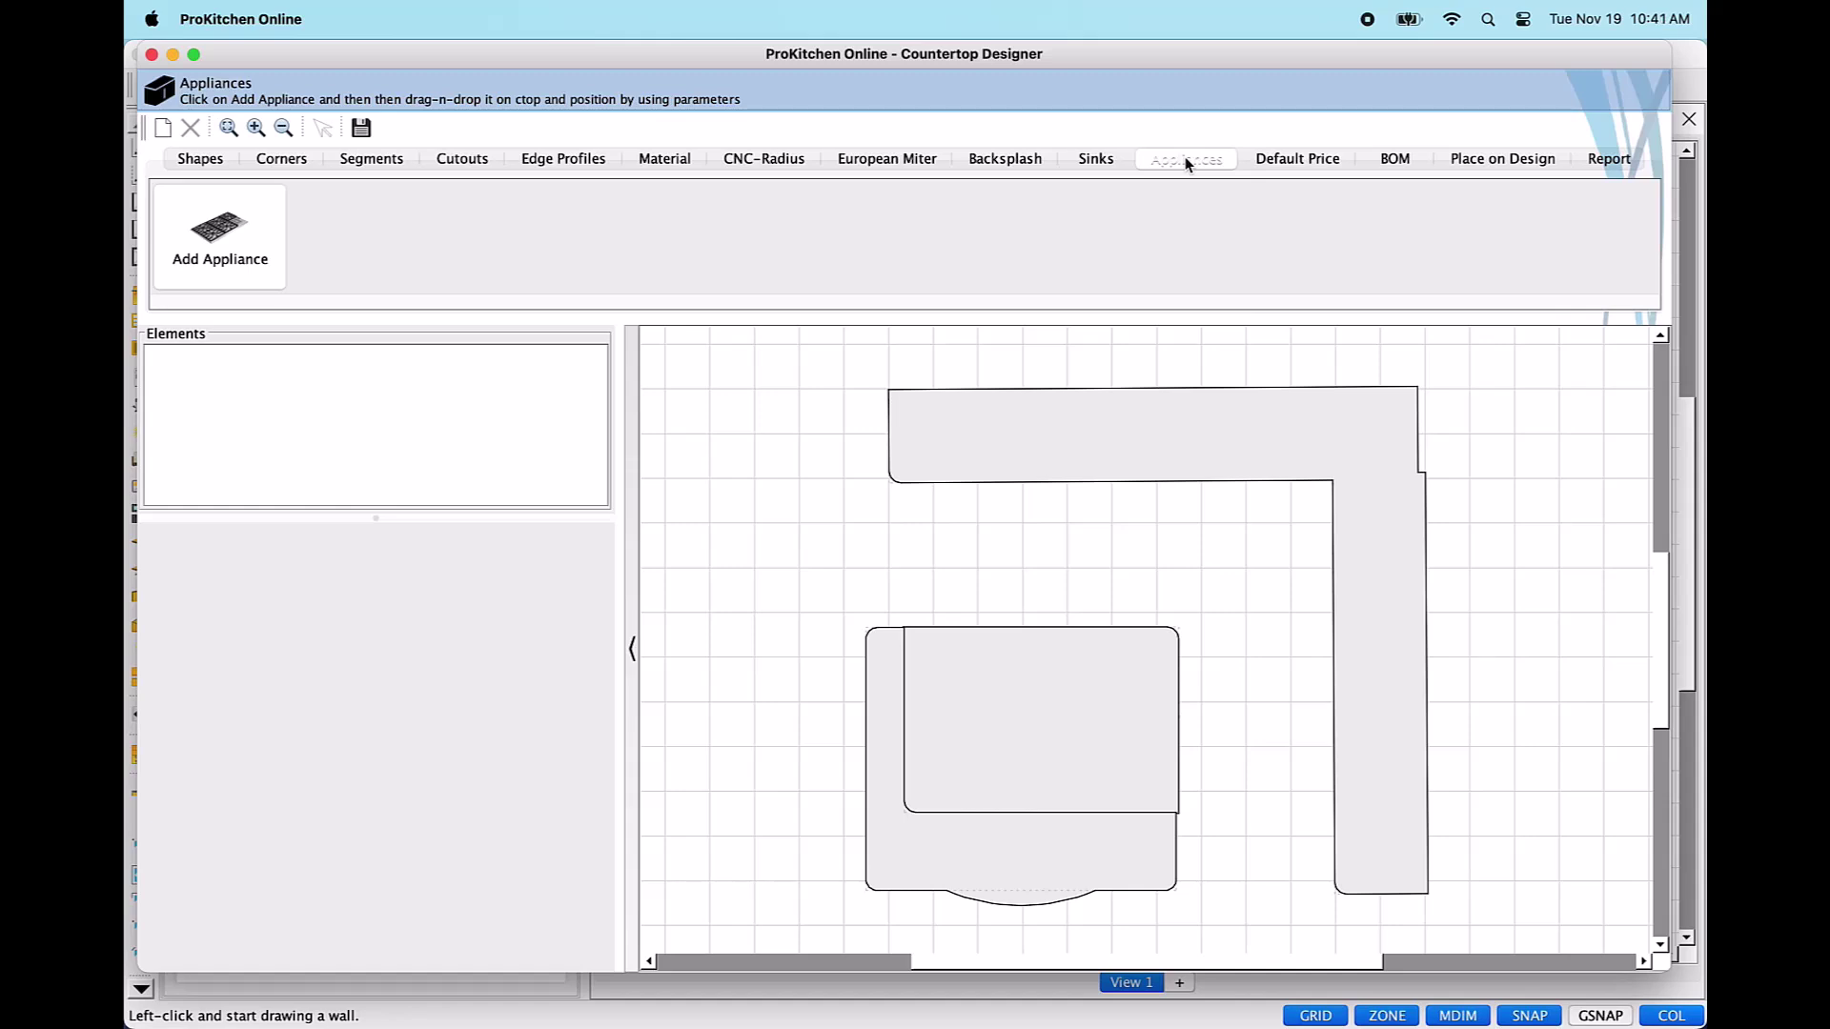
left_click(211, 250)
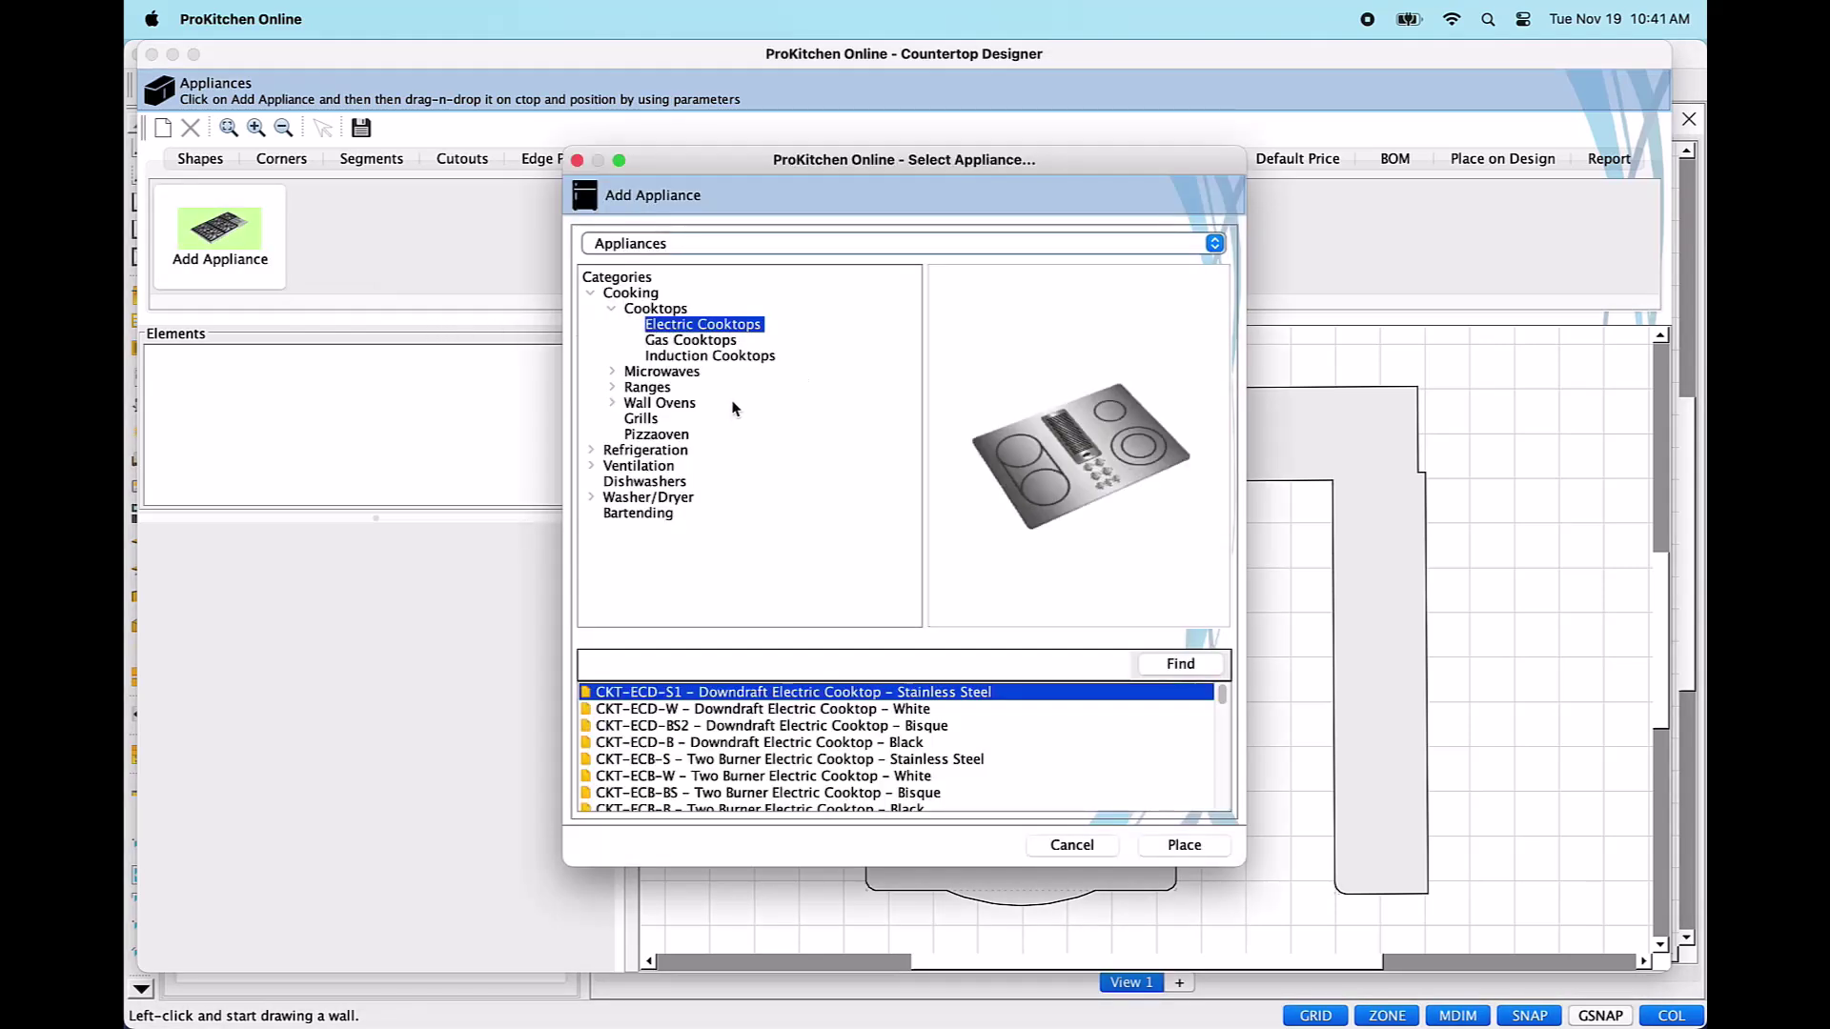
left_click(752, 713)
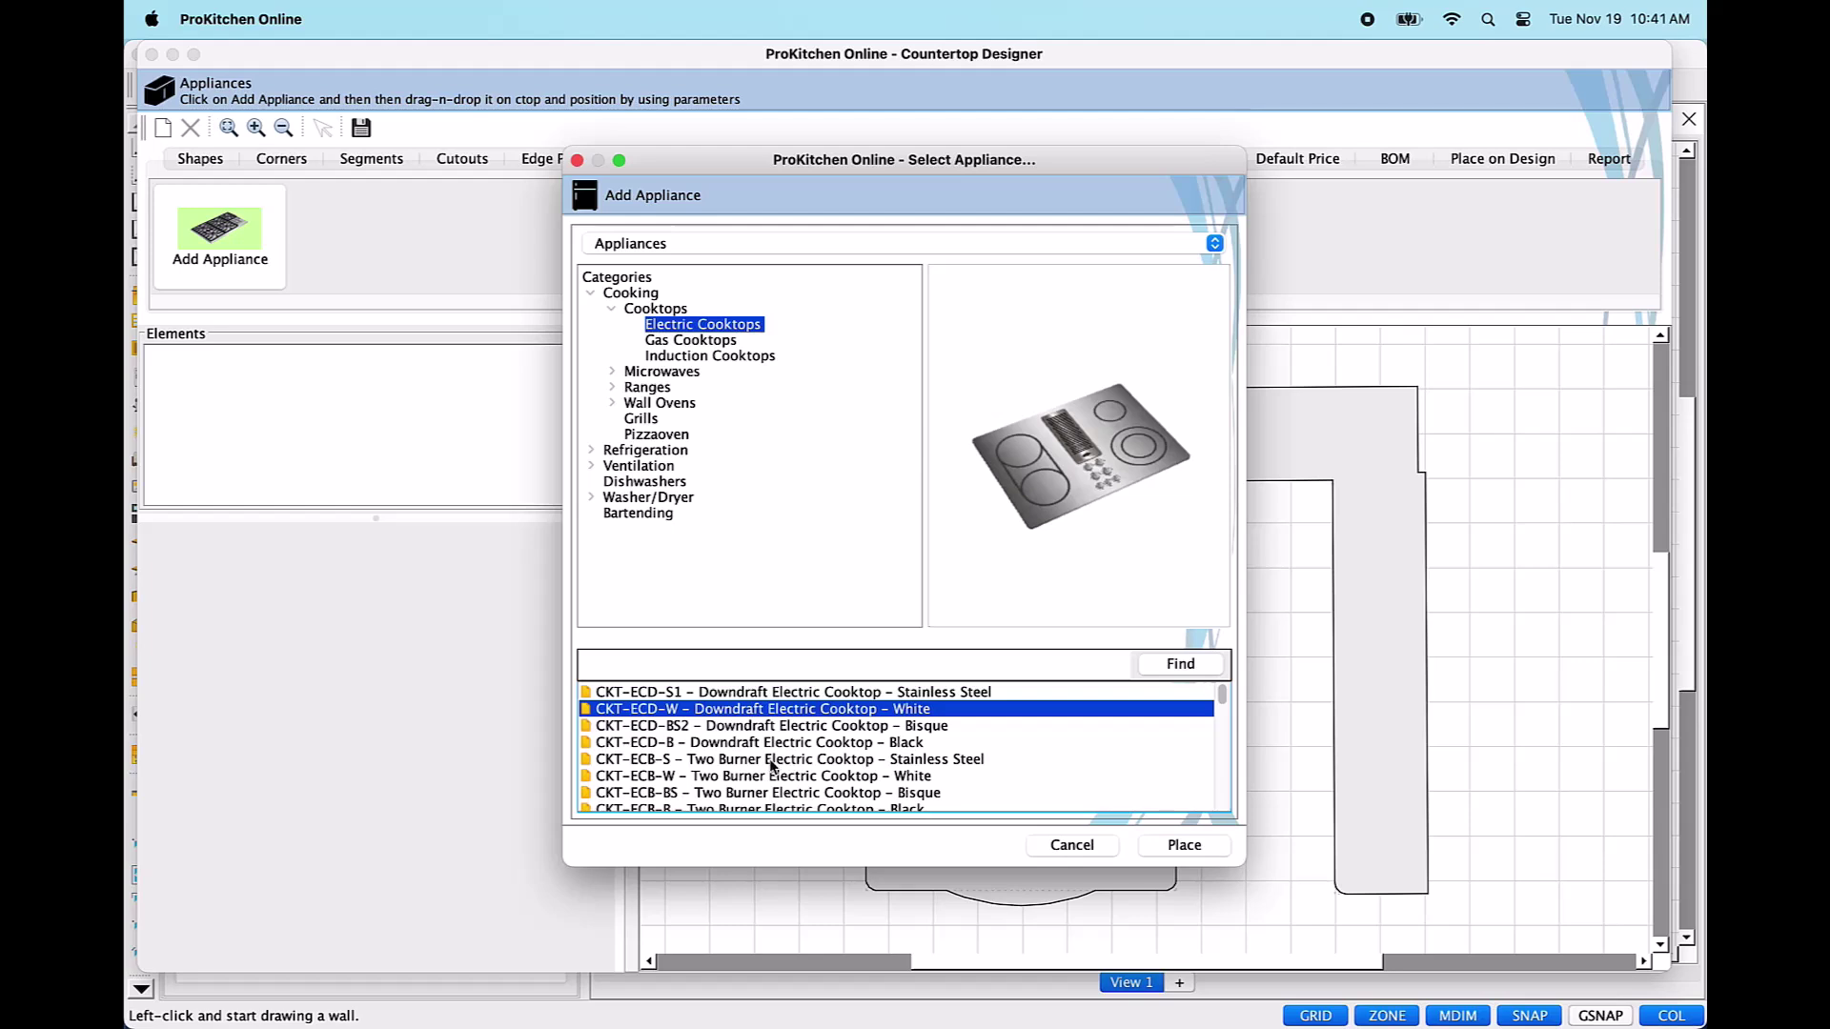
left_click(676, 343)
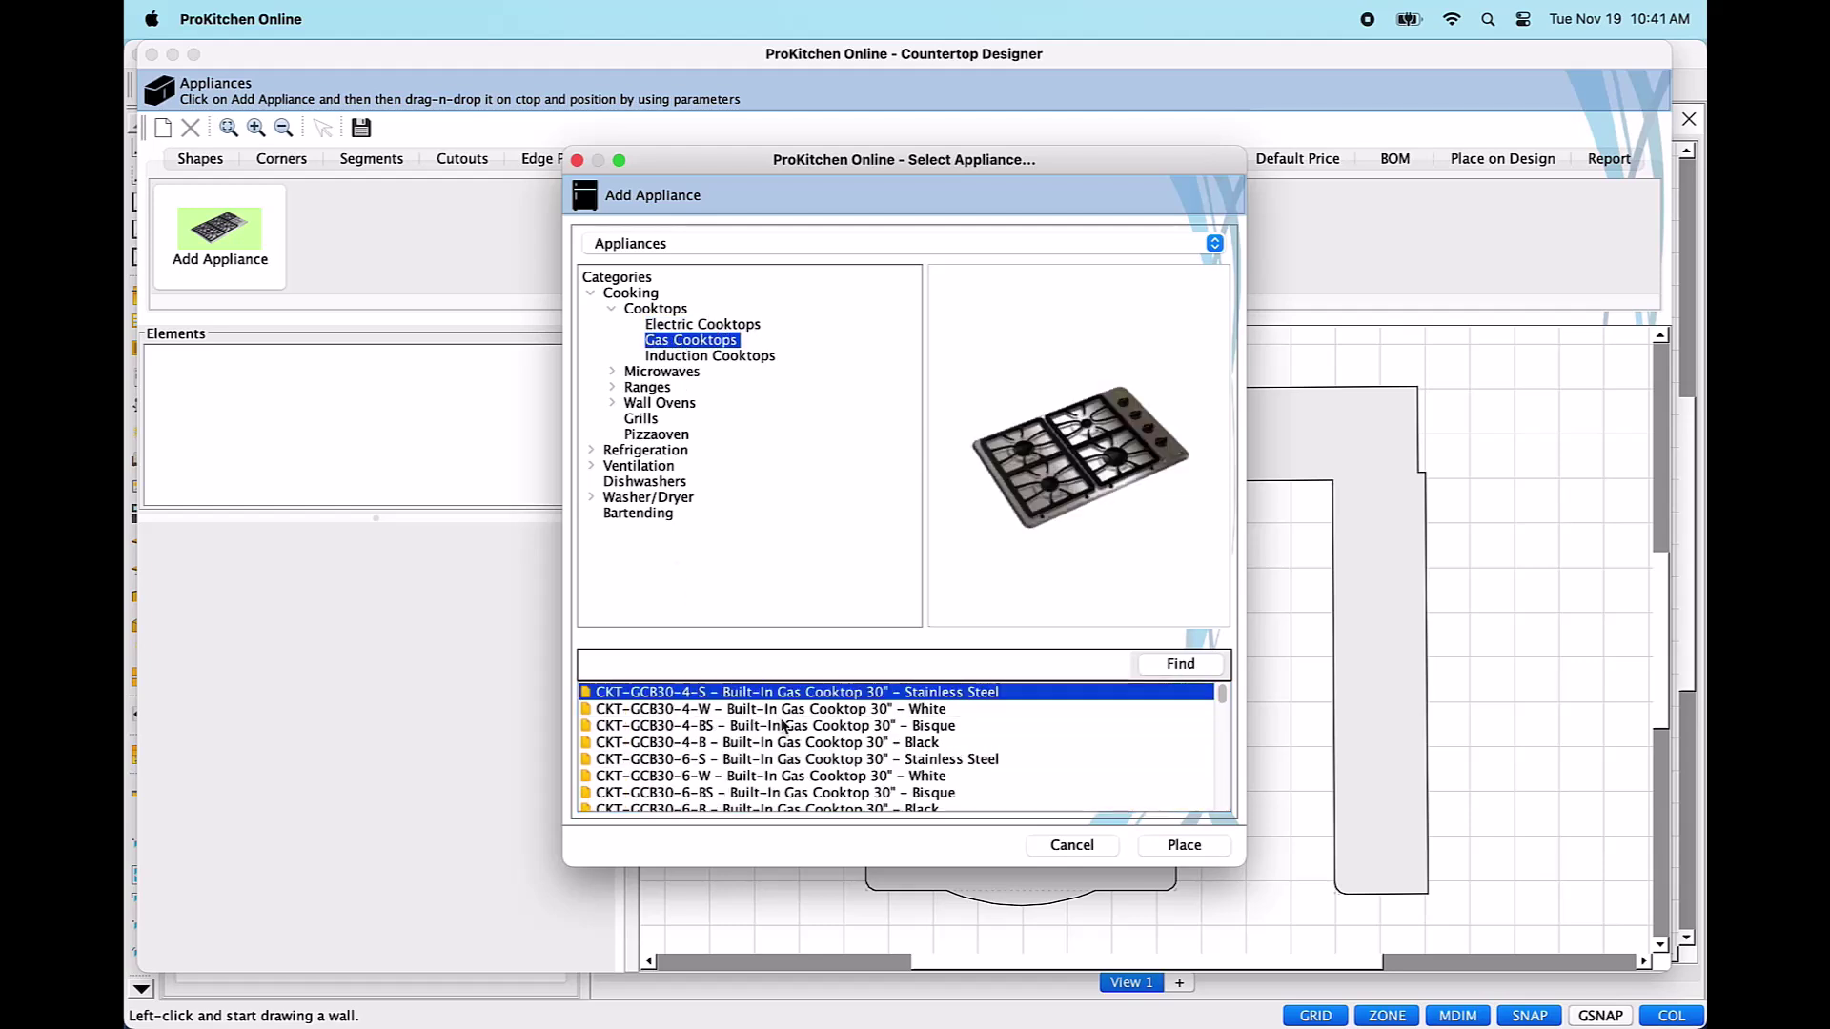
left_click(1185, 845)
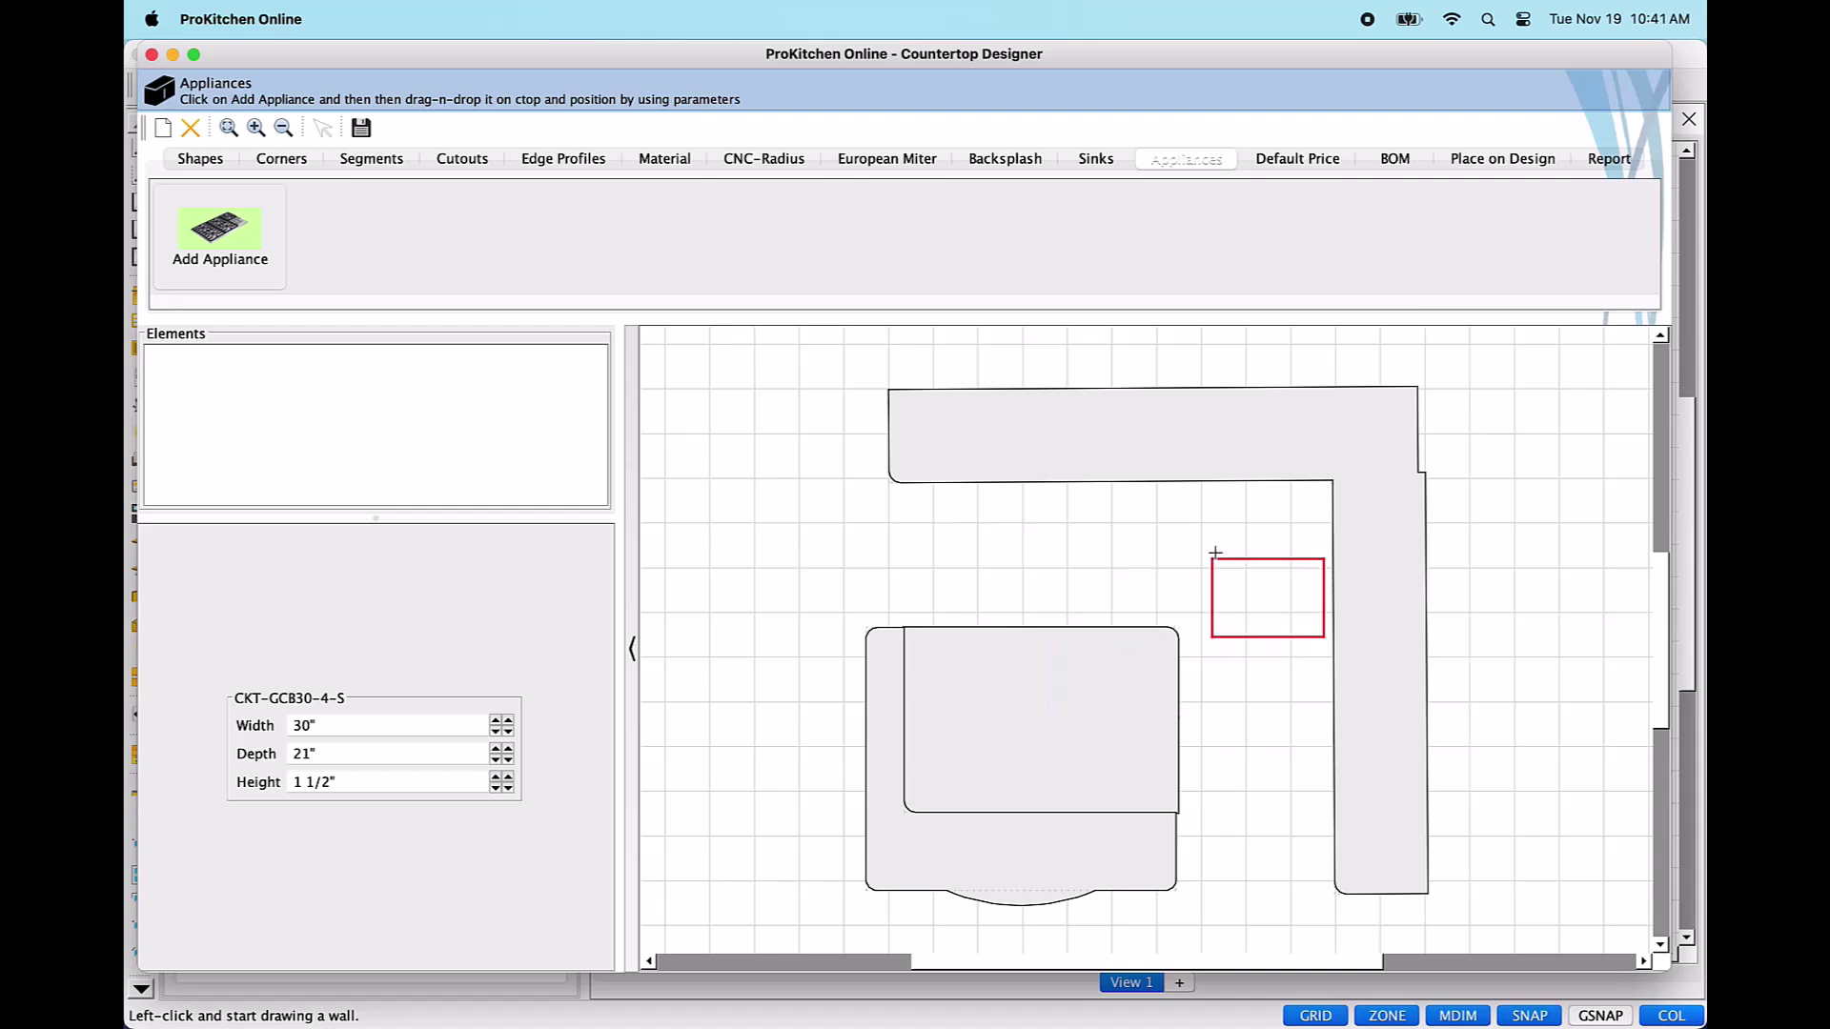
left_click(1217, 454)
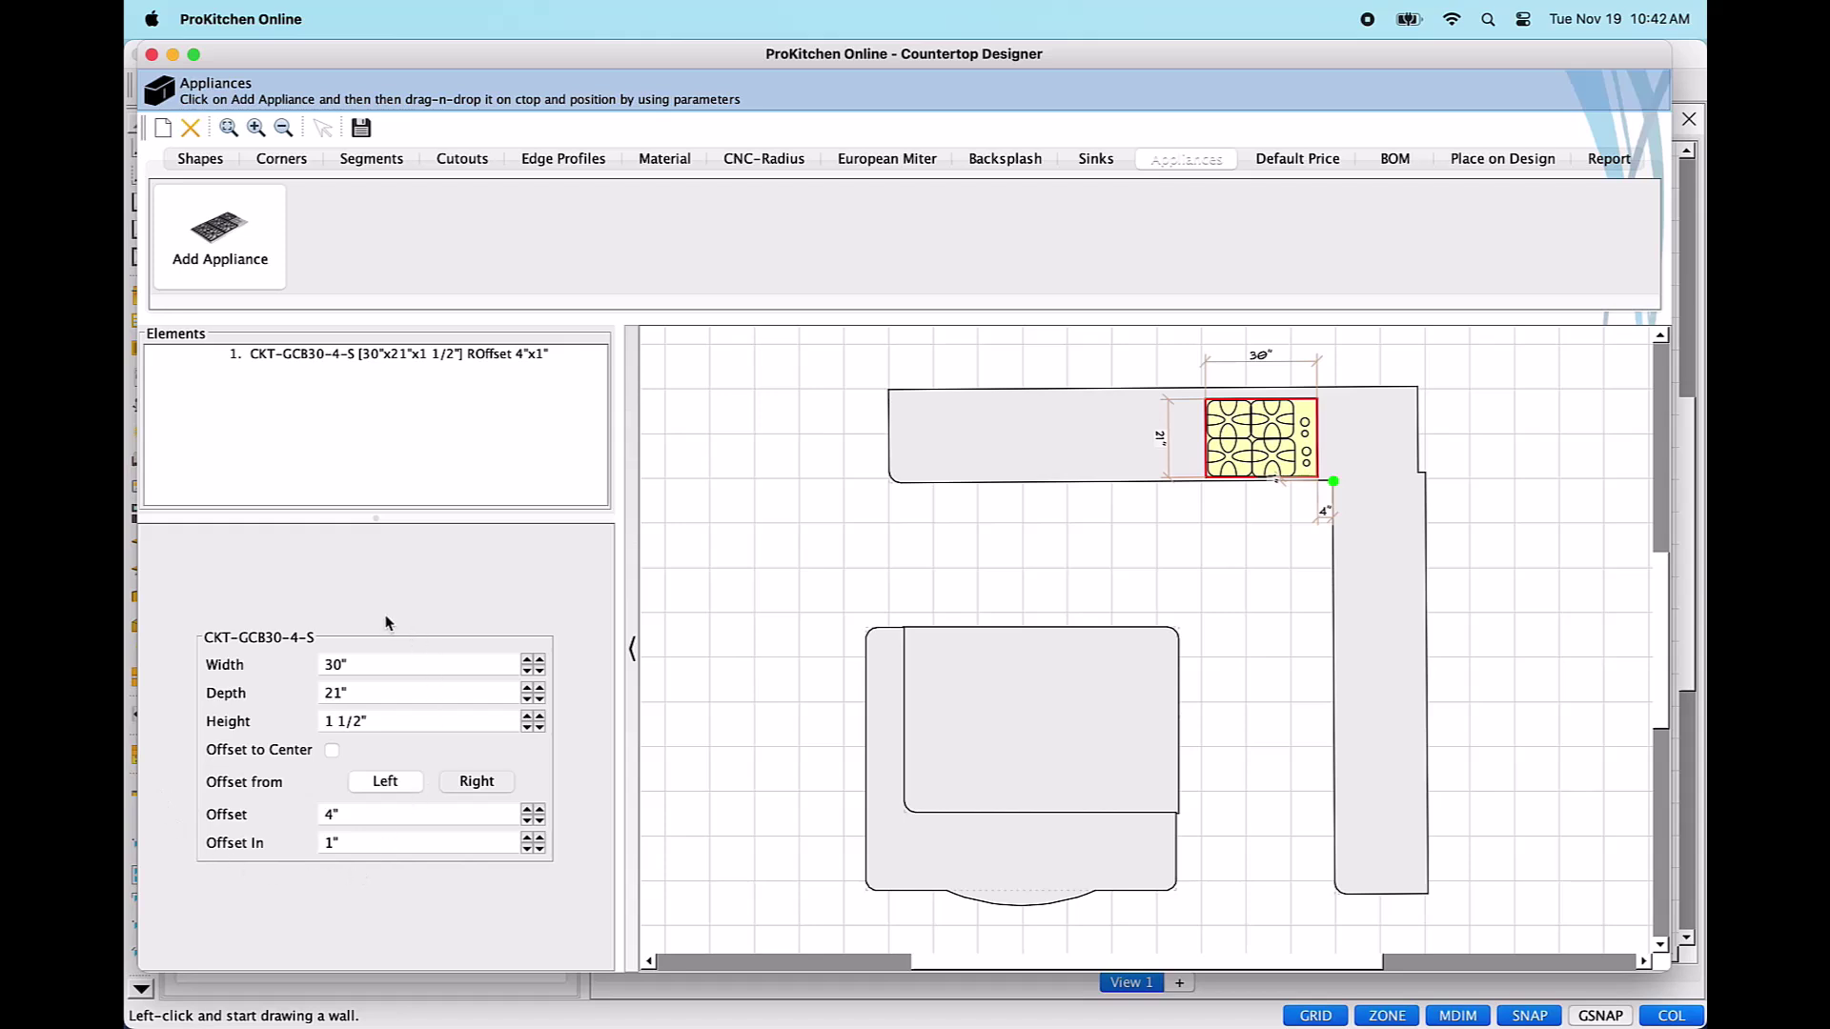
Try offsetting the gas cooktop from the left, from the right and to its center, and delete the cooktop.
left_click_drag(363, 665, 392, 721)
left_click(385, 782)
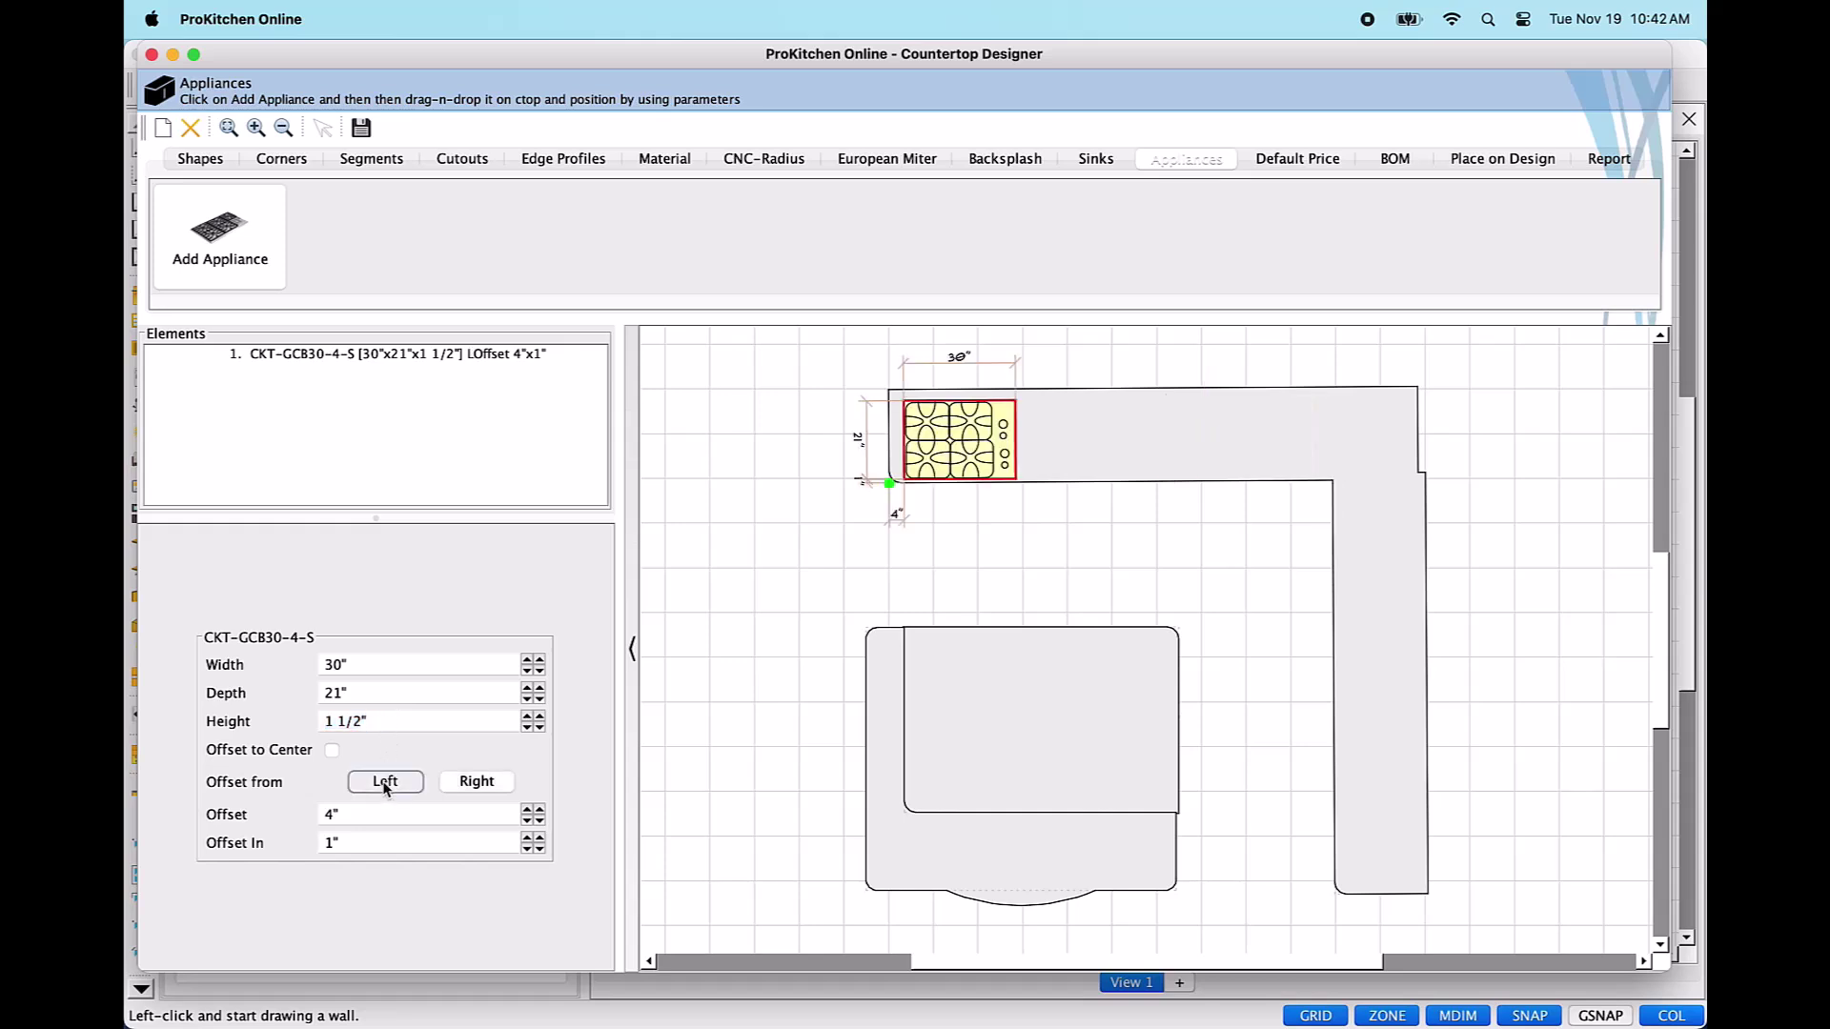
left_click(469, 783)
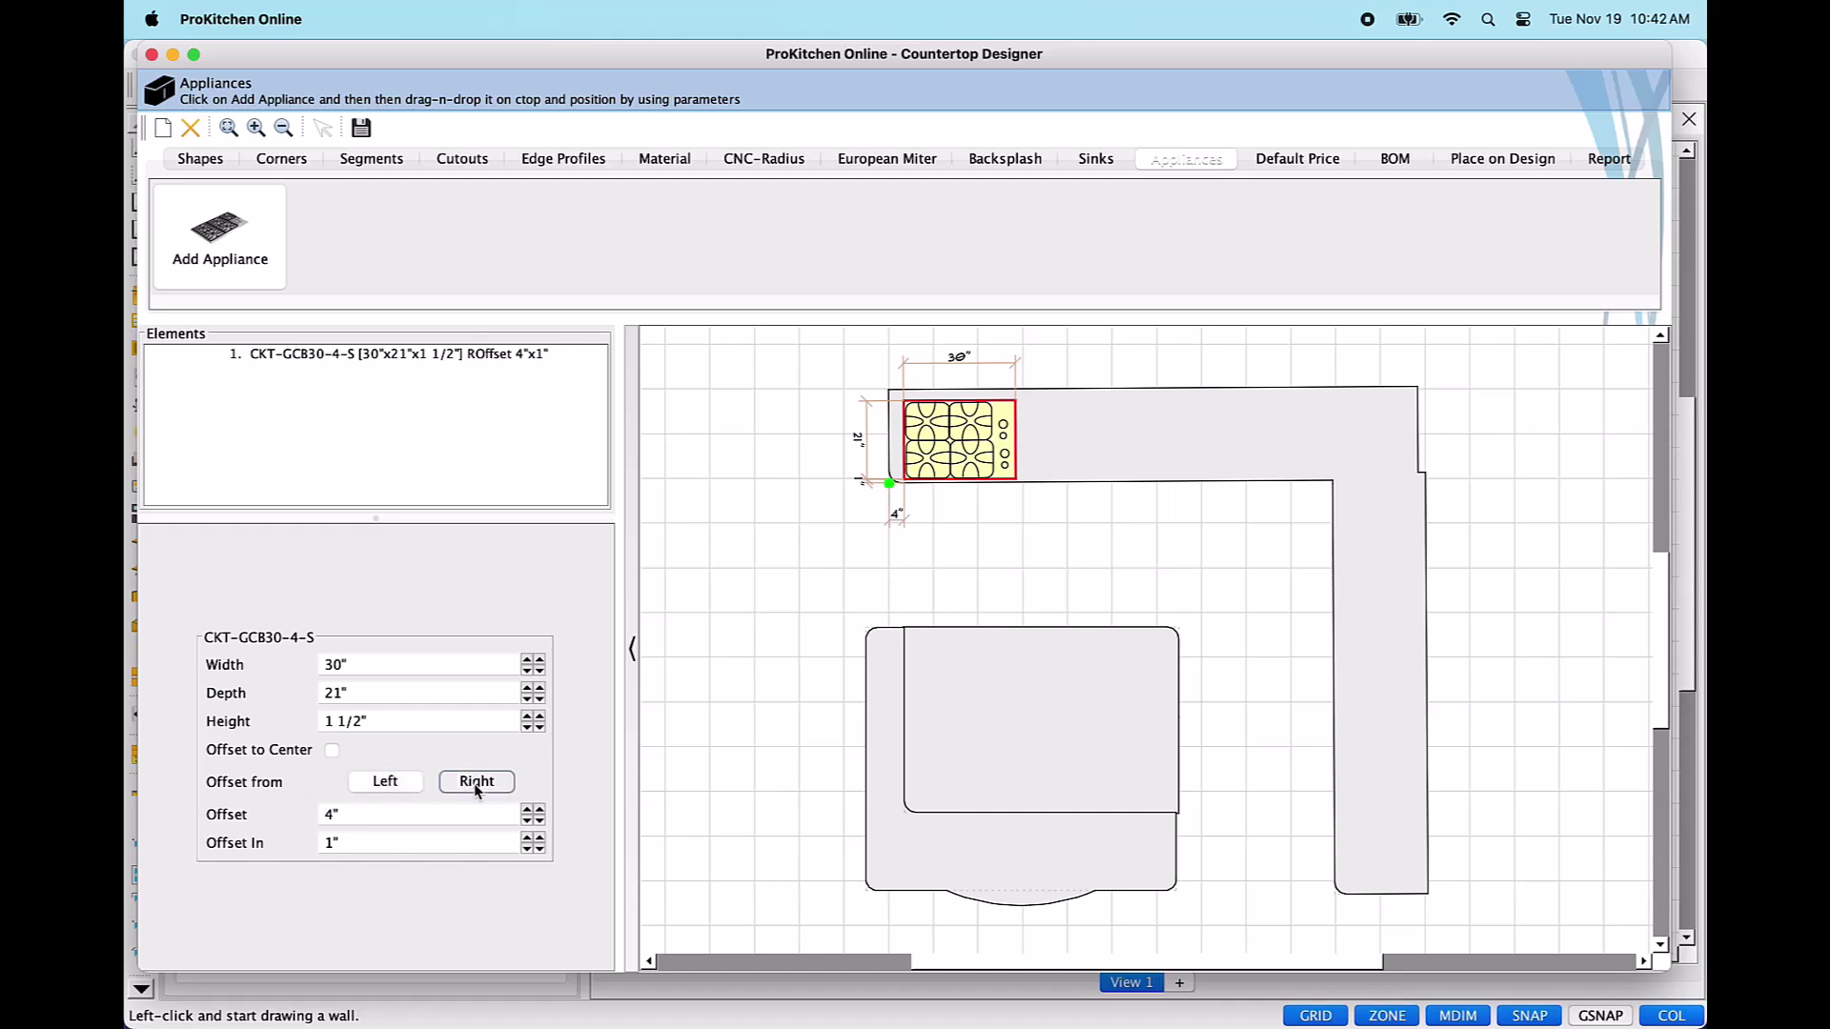
left_click(332, 751)
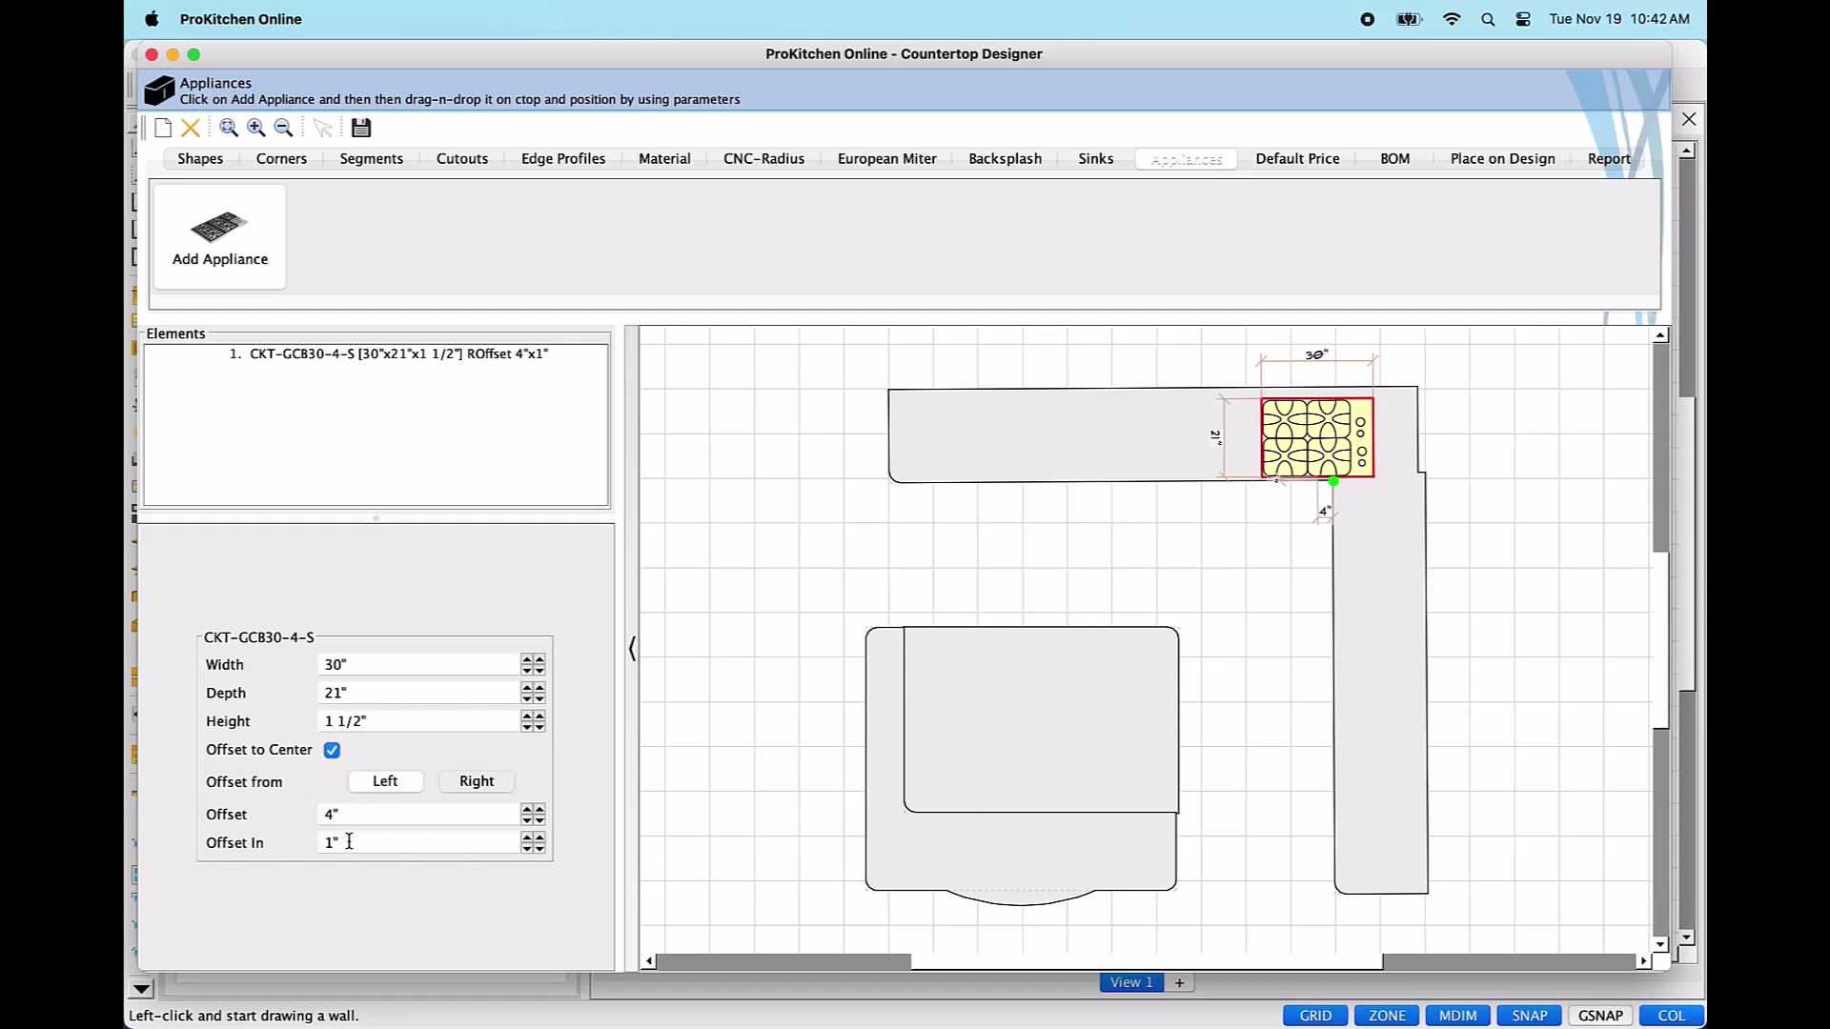
left_click(332, 752)
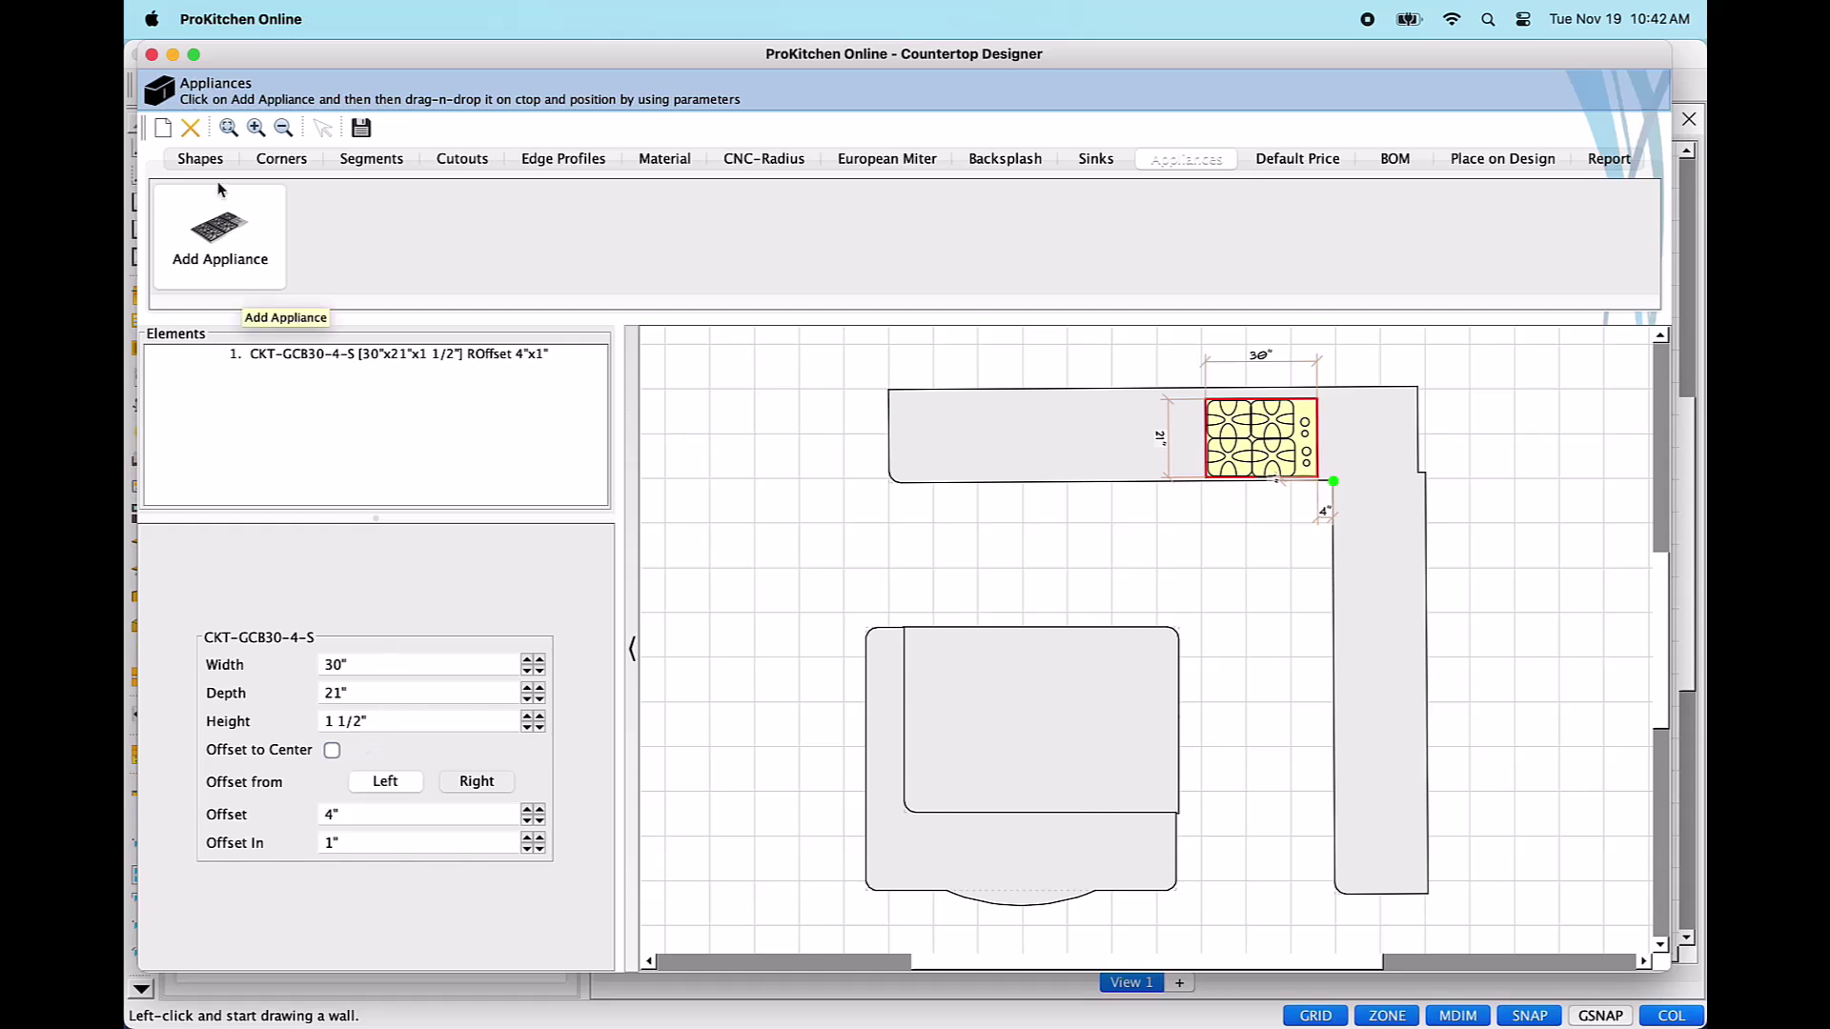
left_click(191, 130)
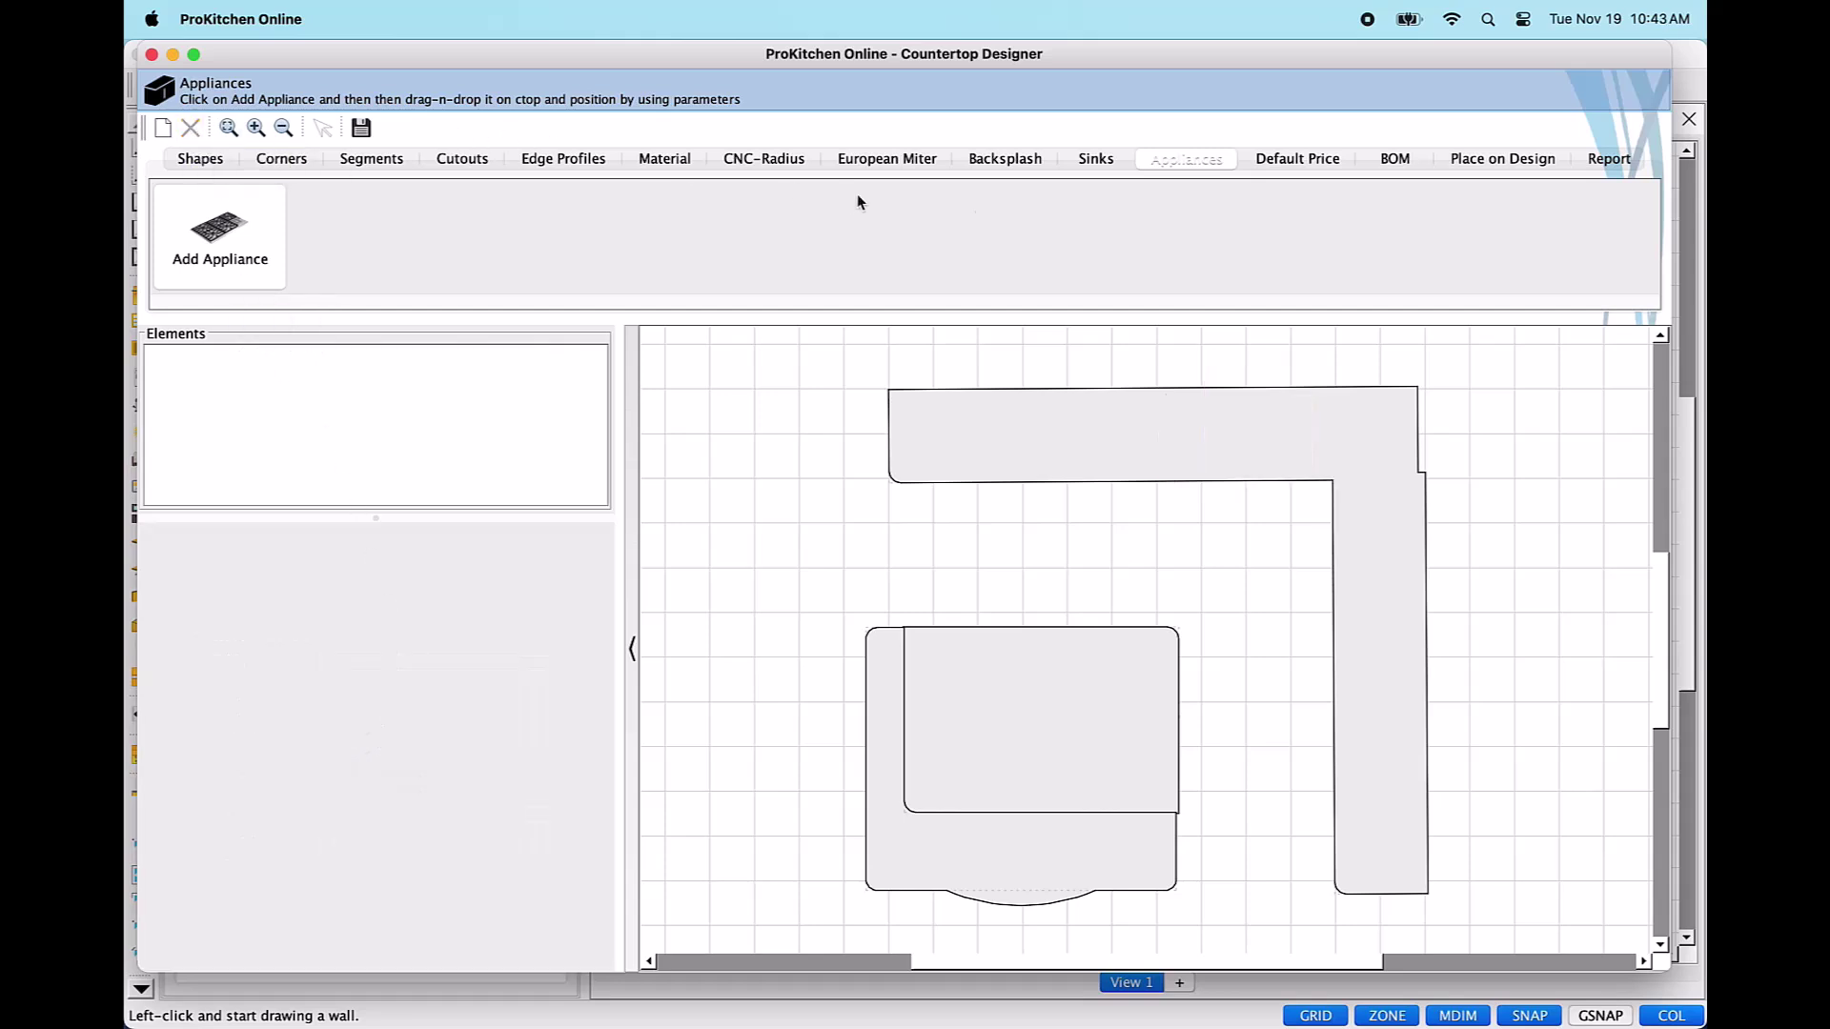
Open the default price list and set the Corner Radius Outer price to 25.
left_click(1303, 164)
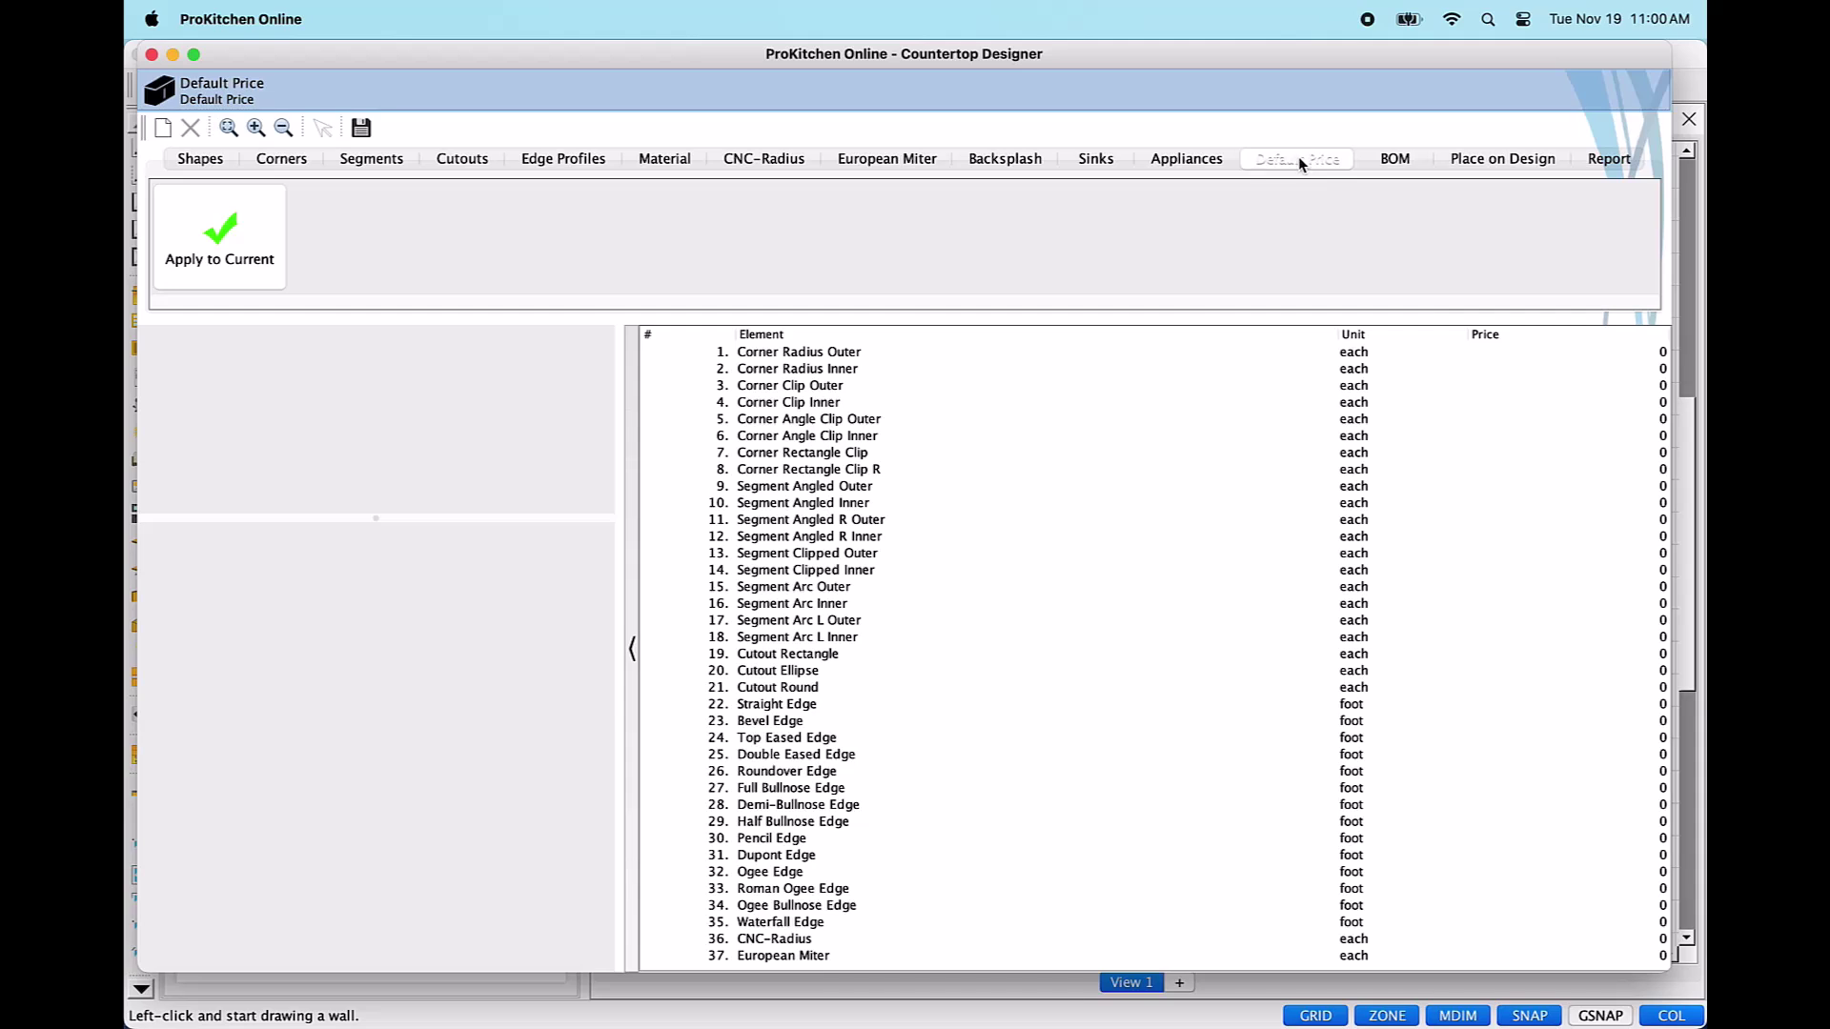
left_click(837, 359)
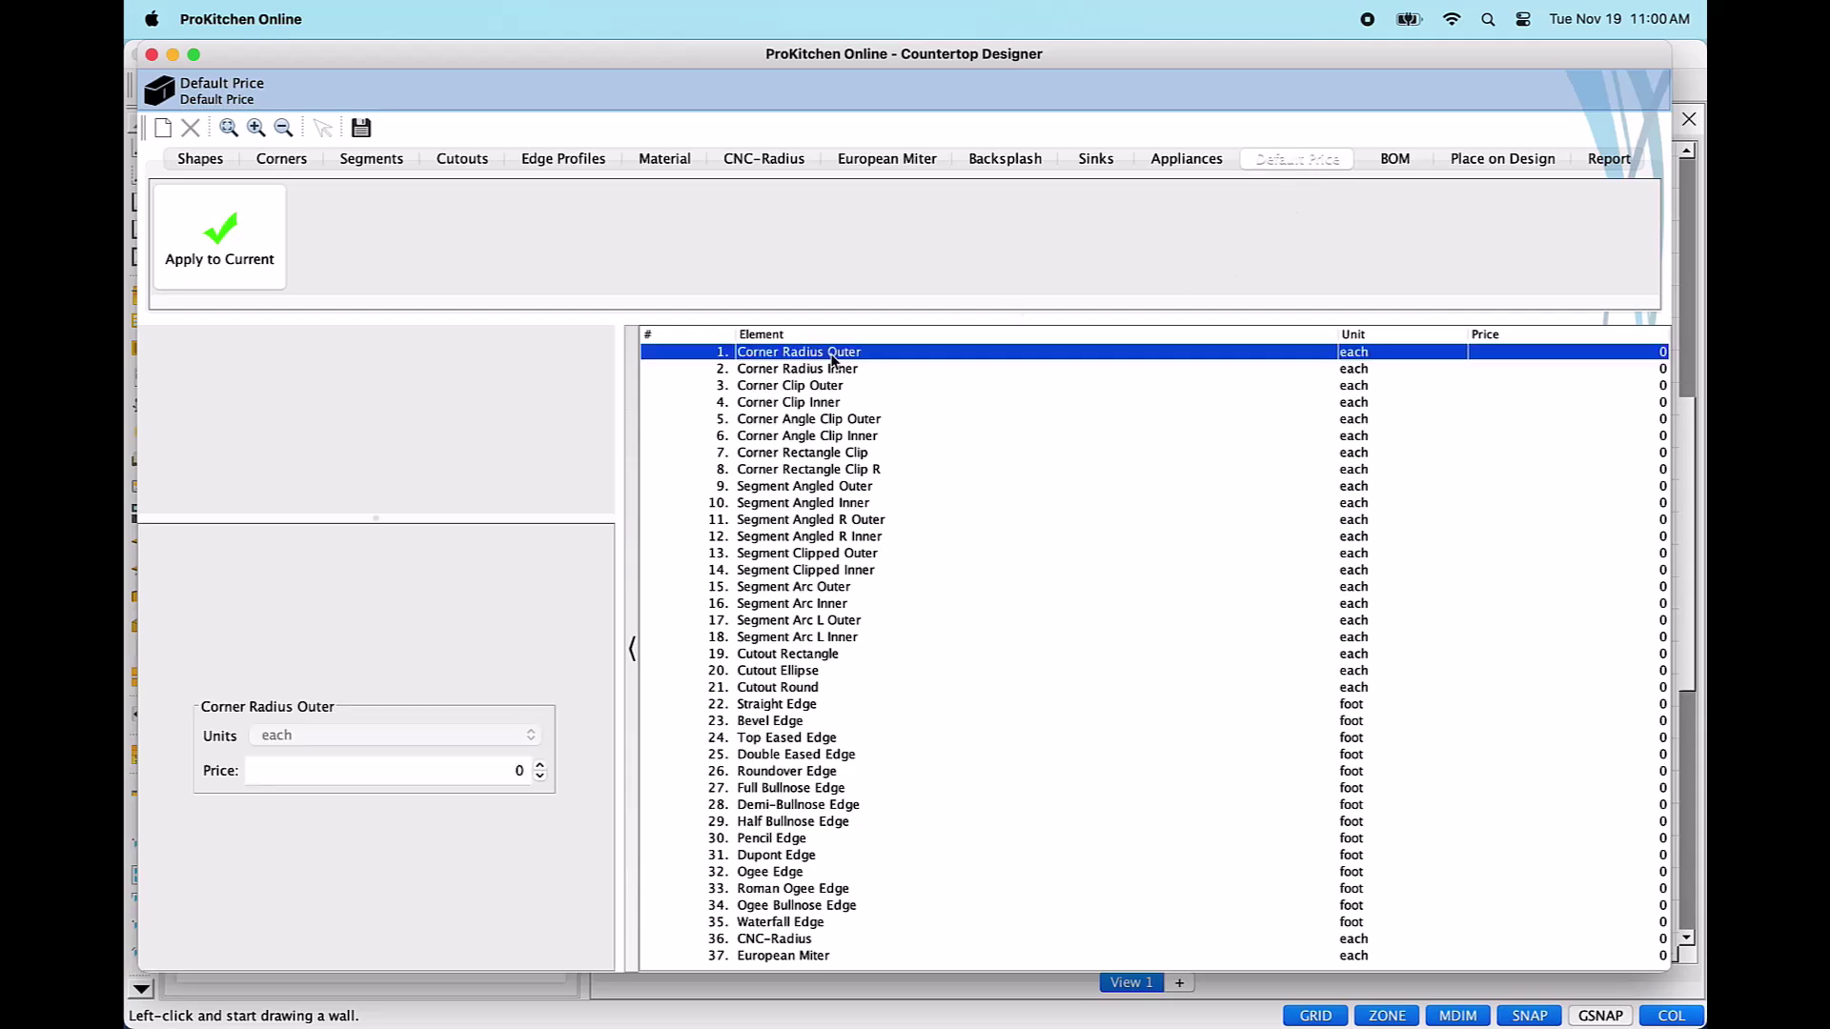
double_click(377, 768)
type("25")
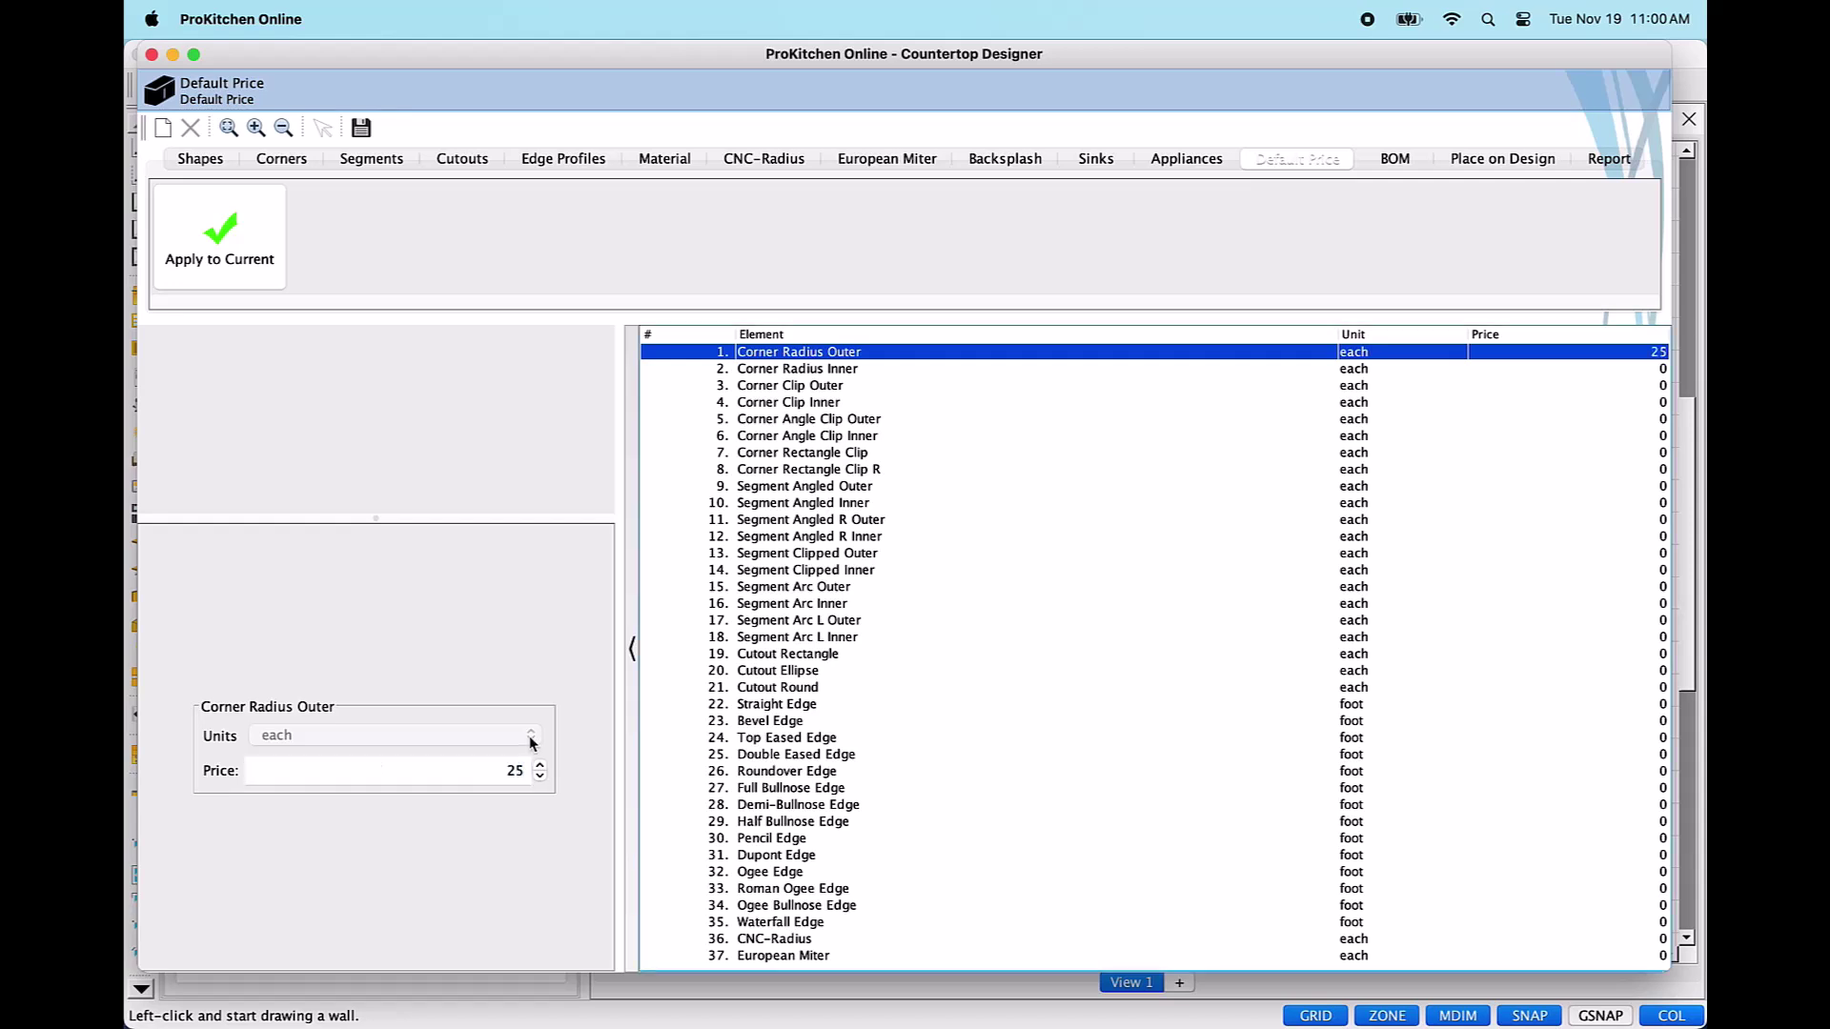
Change the pricing unit of Segment Angled R Inner to inch.
left_click(795, 537)
left_click(391, 735)
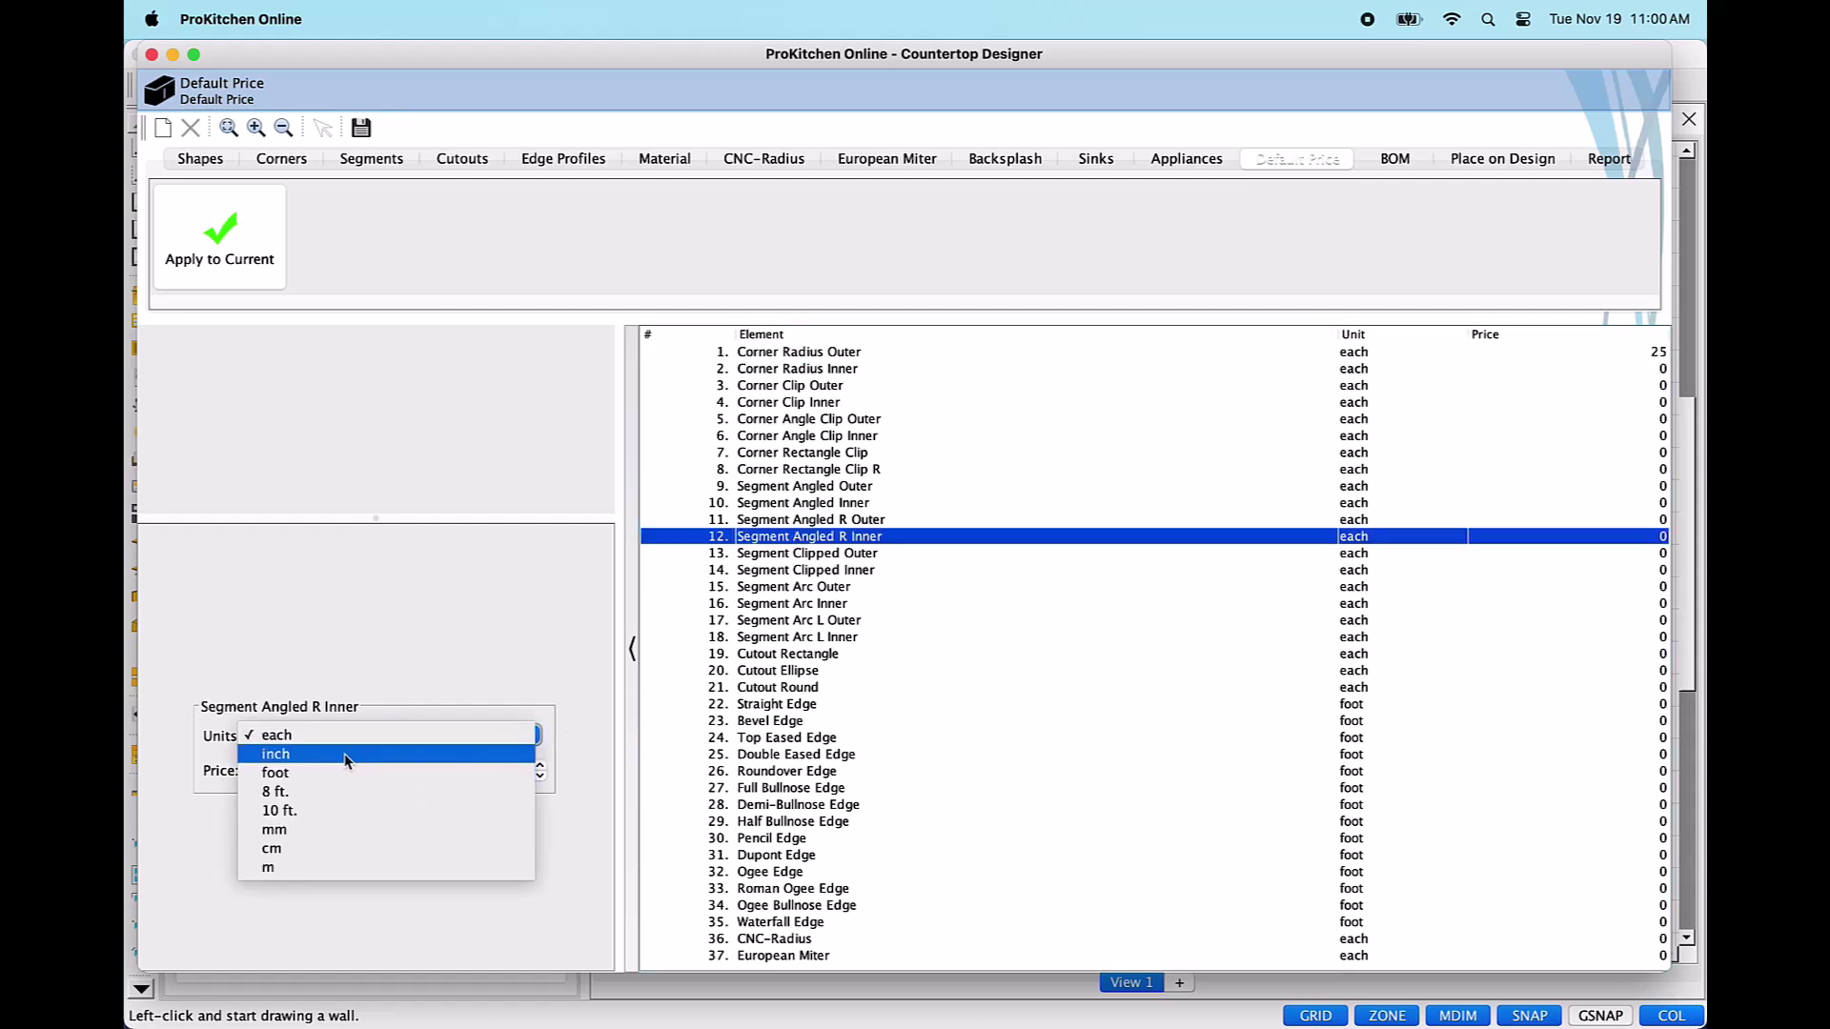
left_click(346, 761)
Set the default price to 10 for the corner elements from Corner Radius Inner through Corner Rectangle Clip R.
left_click(540, 766)
left_click(799, 369)
left_click(539, 766)
left_click(782, 386)
left_click(760, 402)
left_click(540, 766)
left_click(782, 419)
left_click(540, 766)
left_click(781, 436)
left_click(540, 767)
left_click(781, 453)
left_click(539, 767)
left_click(781, 468)
left_click(540, 766)
Set the default price to 100 for all segment elements from Segment Angled Outer through Segment Arc L Inner.
left_click(781, 486)
type("100")
key("Return")
key("Return")
key("Return")
key("Return")
key("Return")
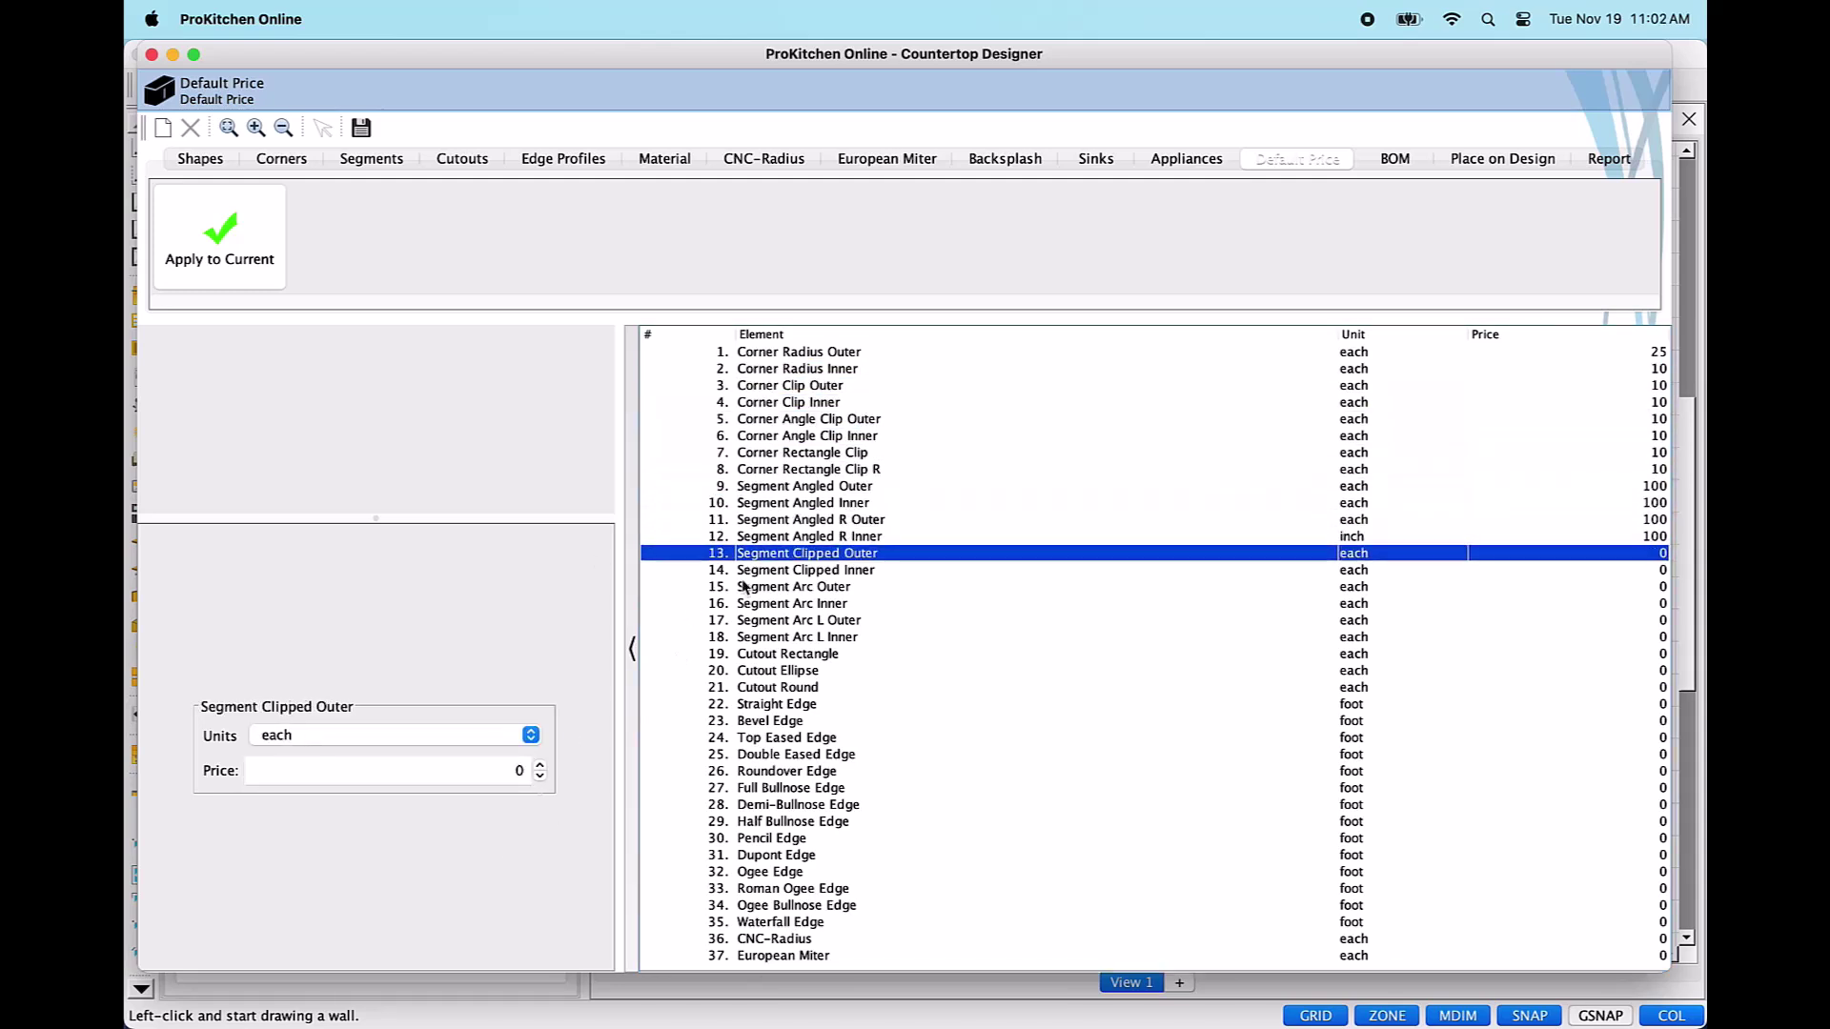
key("Return")
key("Return")
key("Return")
key("Return")
key("Return")
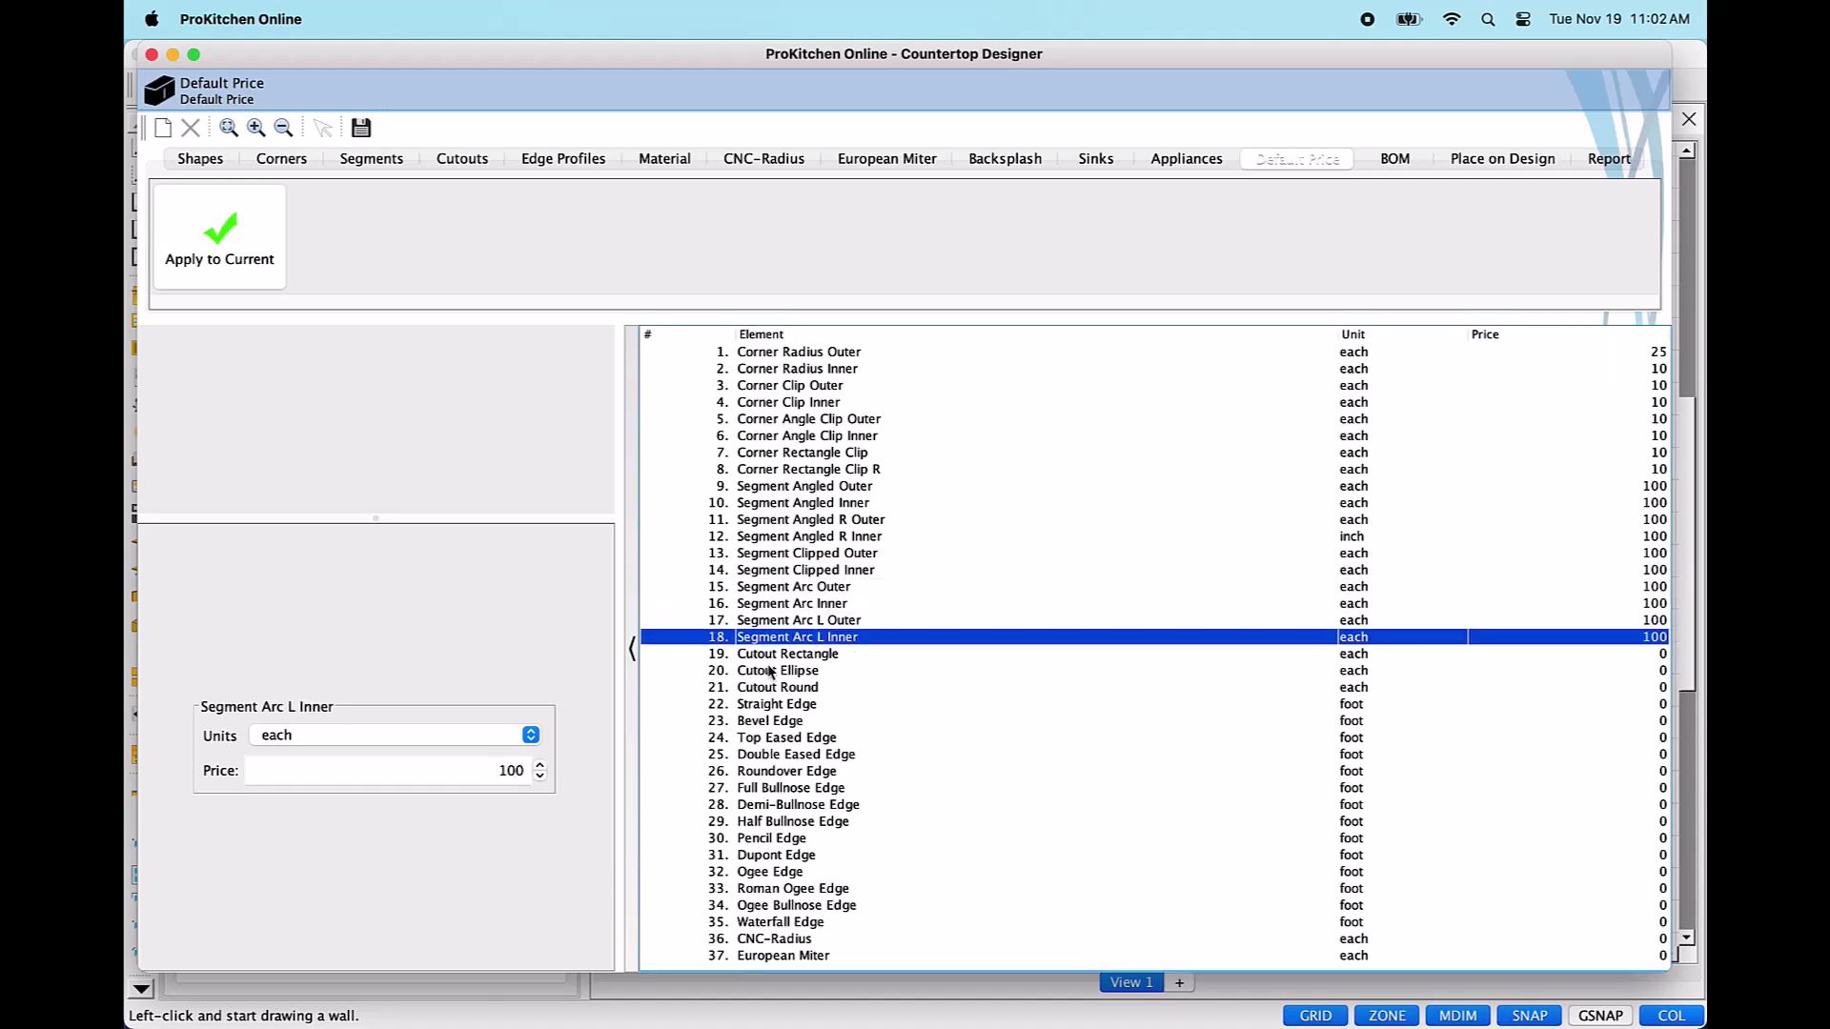
Set the default price to 500 for the Cutout Rectangle, Cutout Ellipse and Cutout Round elements.
type("500")
key("Return")
key("Return")
key("Return")
Set the default price to 50 for the edge elements from Straight Edge through Full Bullnose Edge.
key("BackSpace")
key("Return")
key("Return")
type("50")
key("Return")
key("Return")
key("Return")
key("Return")
Set the default price to 40 for the Demi-Bullnose, Half Bullnose and Pencil Edge elements.
key("BackSpace")
key("BackSpace")
type("40")
key("Return")
key("Return")
key("Return")
Set the default price to 60 for the edge elements from Dupont Edge through Waterfall Edge.
key("BackSpace")
key("BackSpace")
type("60")
key("Return")
key("Return")
key("Return")
key("Return")
key("Return")
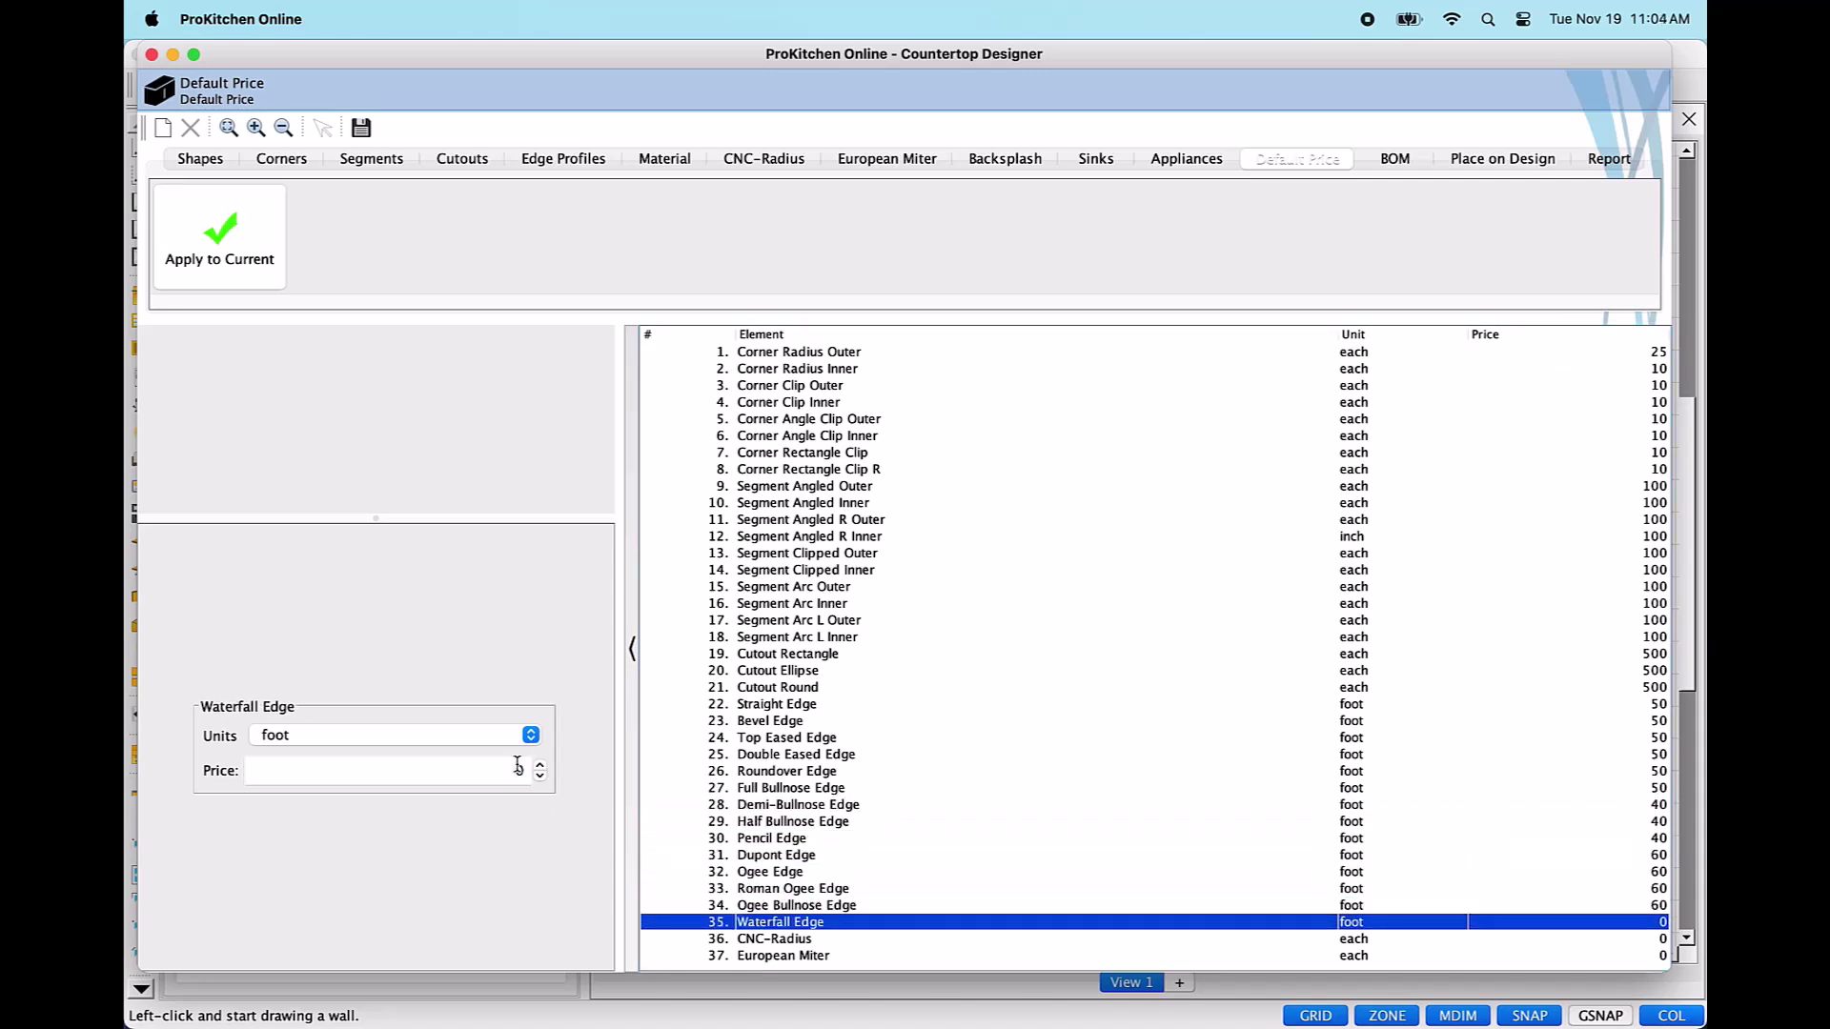
Set the default prices of CNC-Radius to 100 and European Miter to 500, and apply the price list to the current project.
type("100")
key("Return")
type("500")
key("Return")
left_click(223, 233)
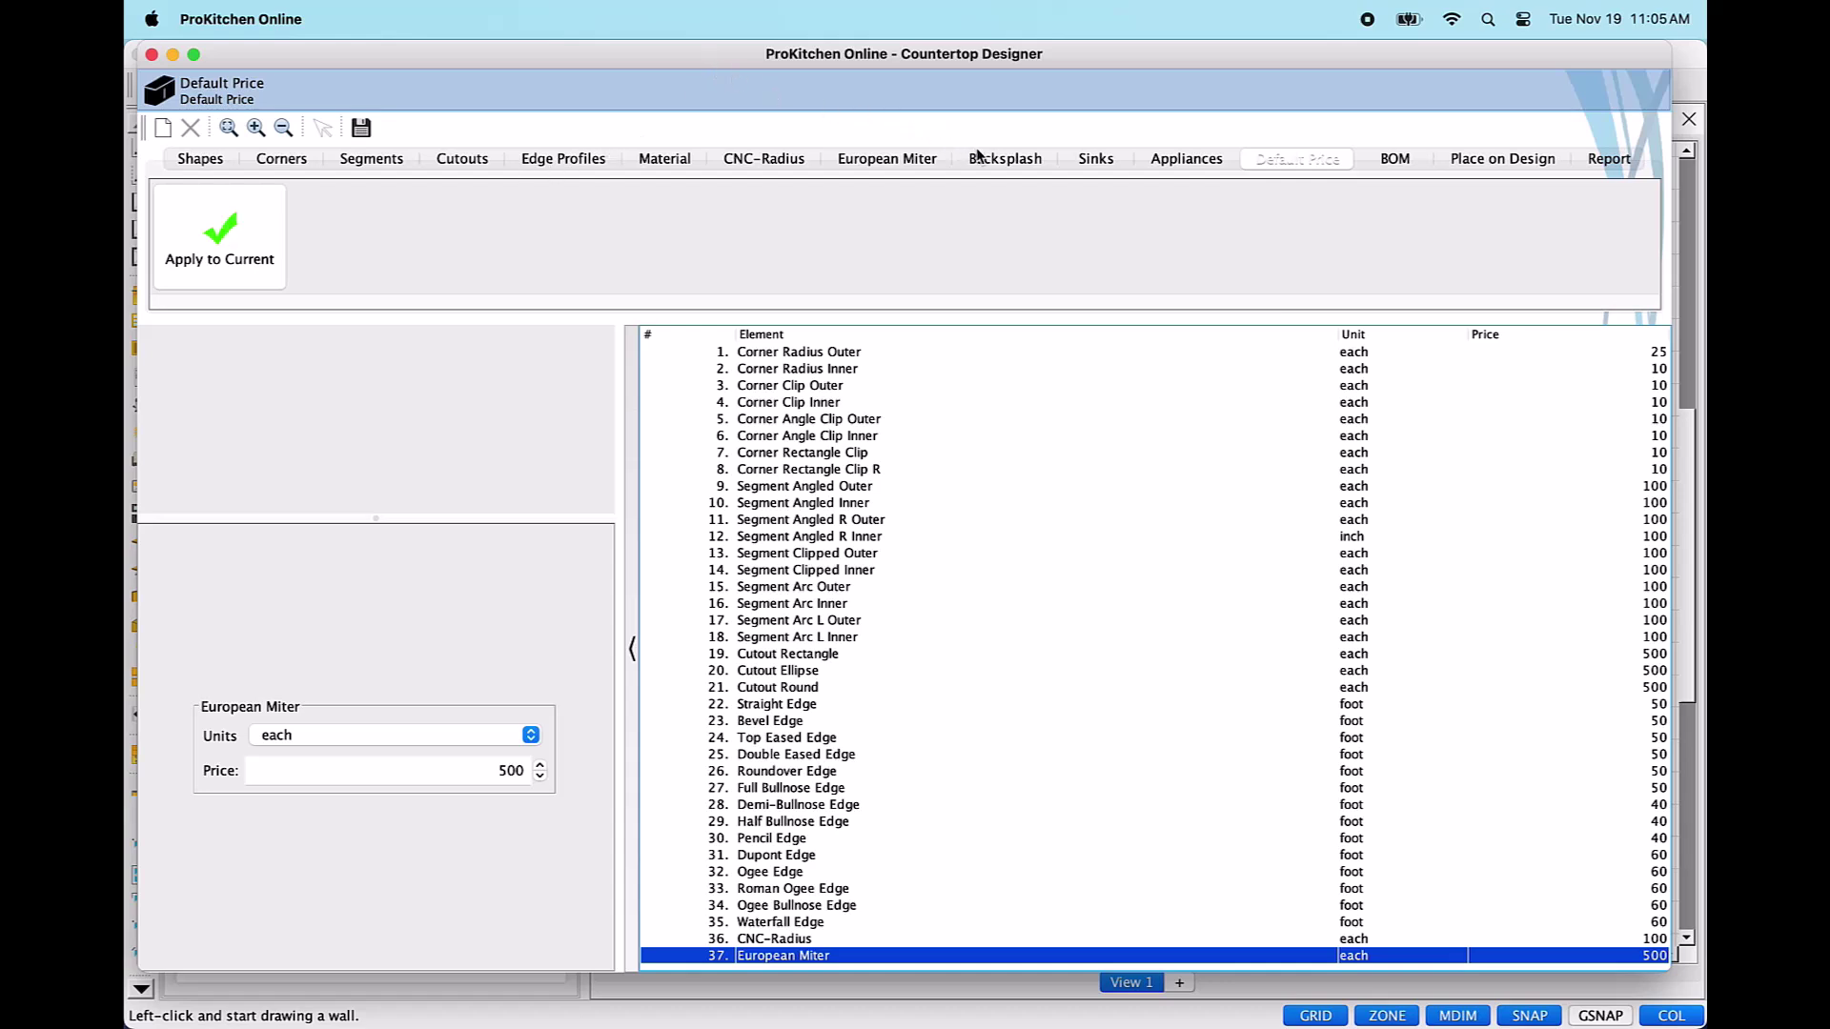
In the bill of materials, set the price of the first countertop's Med Gray top backsplash to 995 per sq.ft.
left_click(1403, 169)
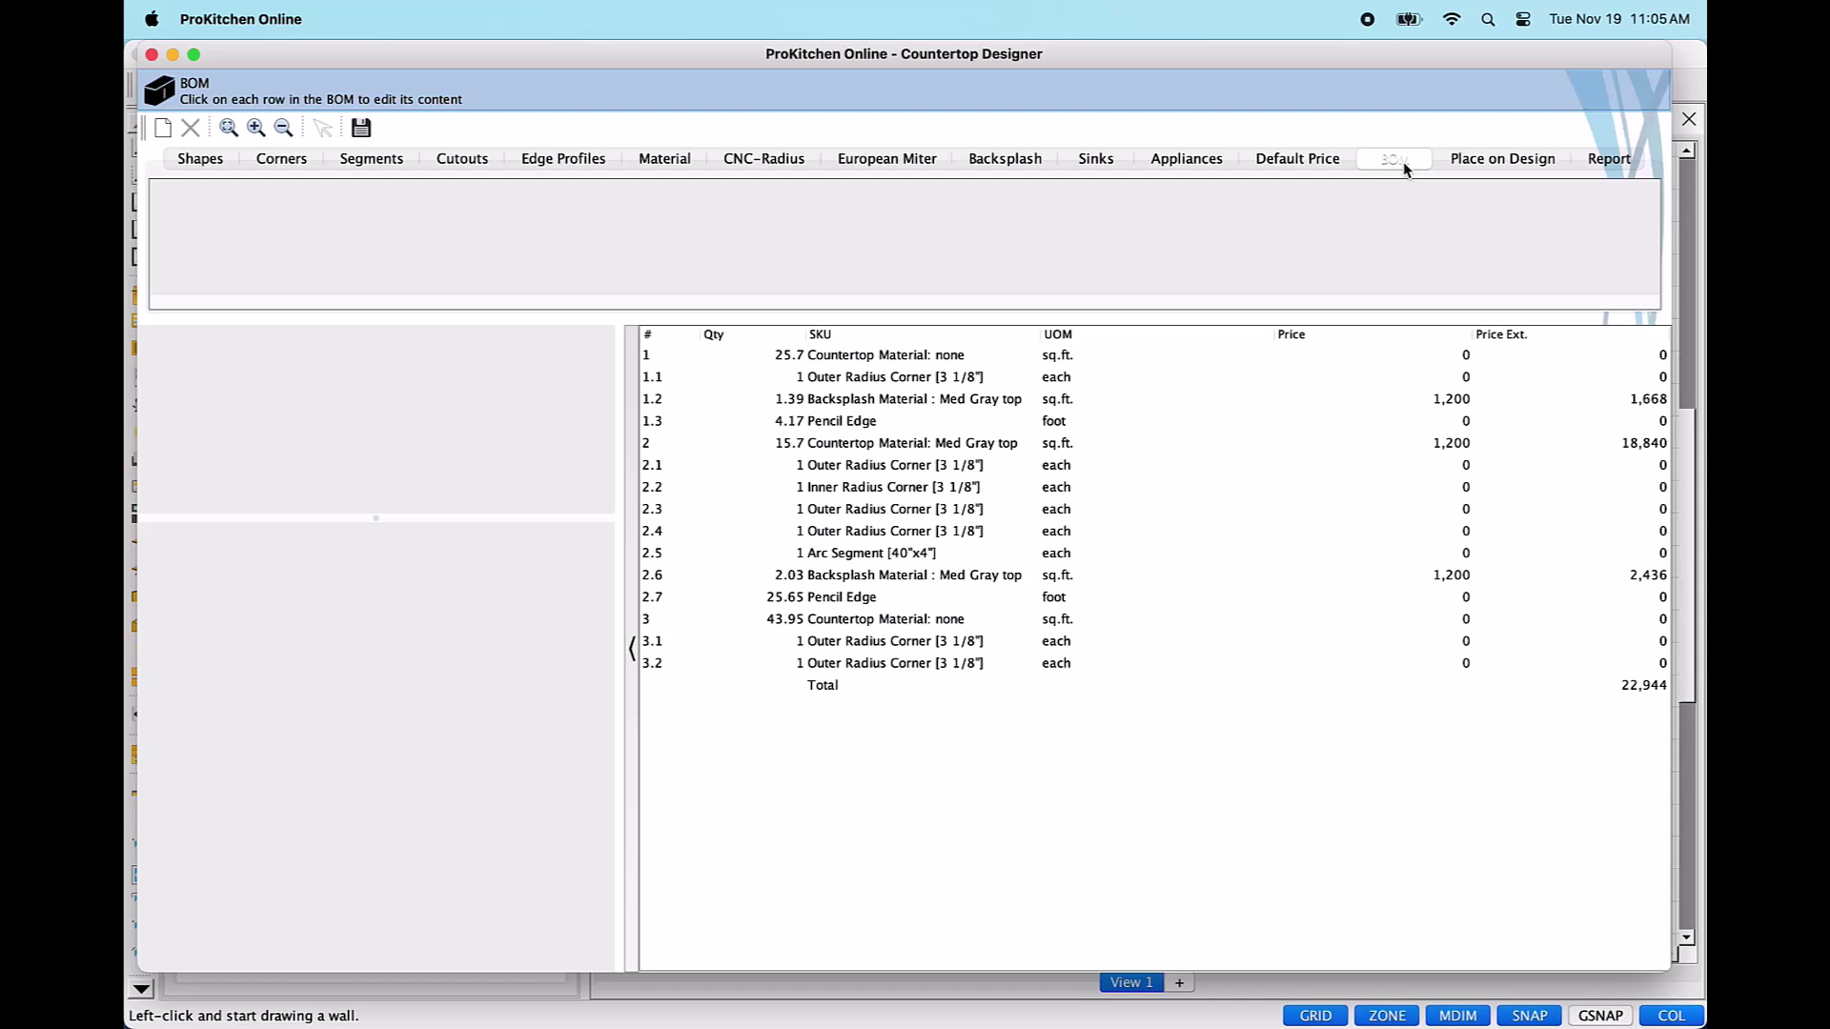
left_click(905, 361)
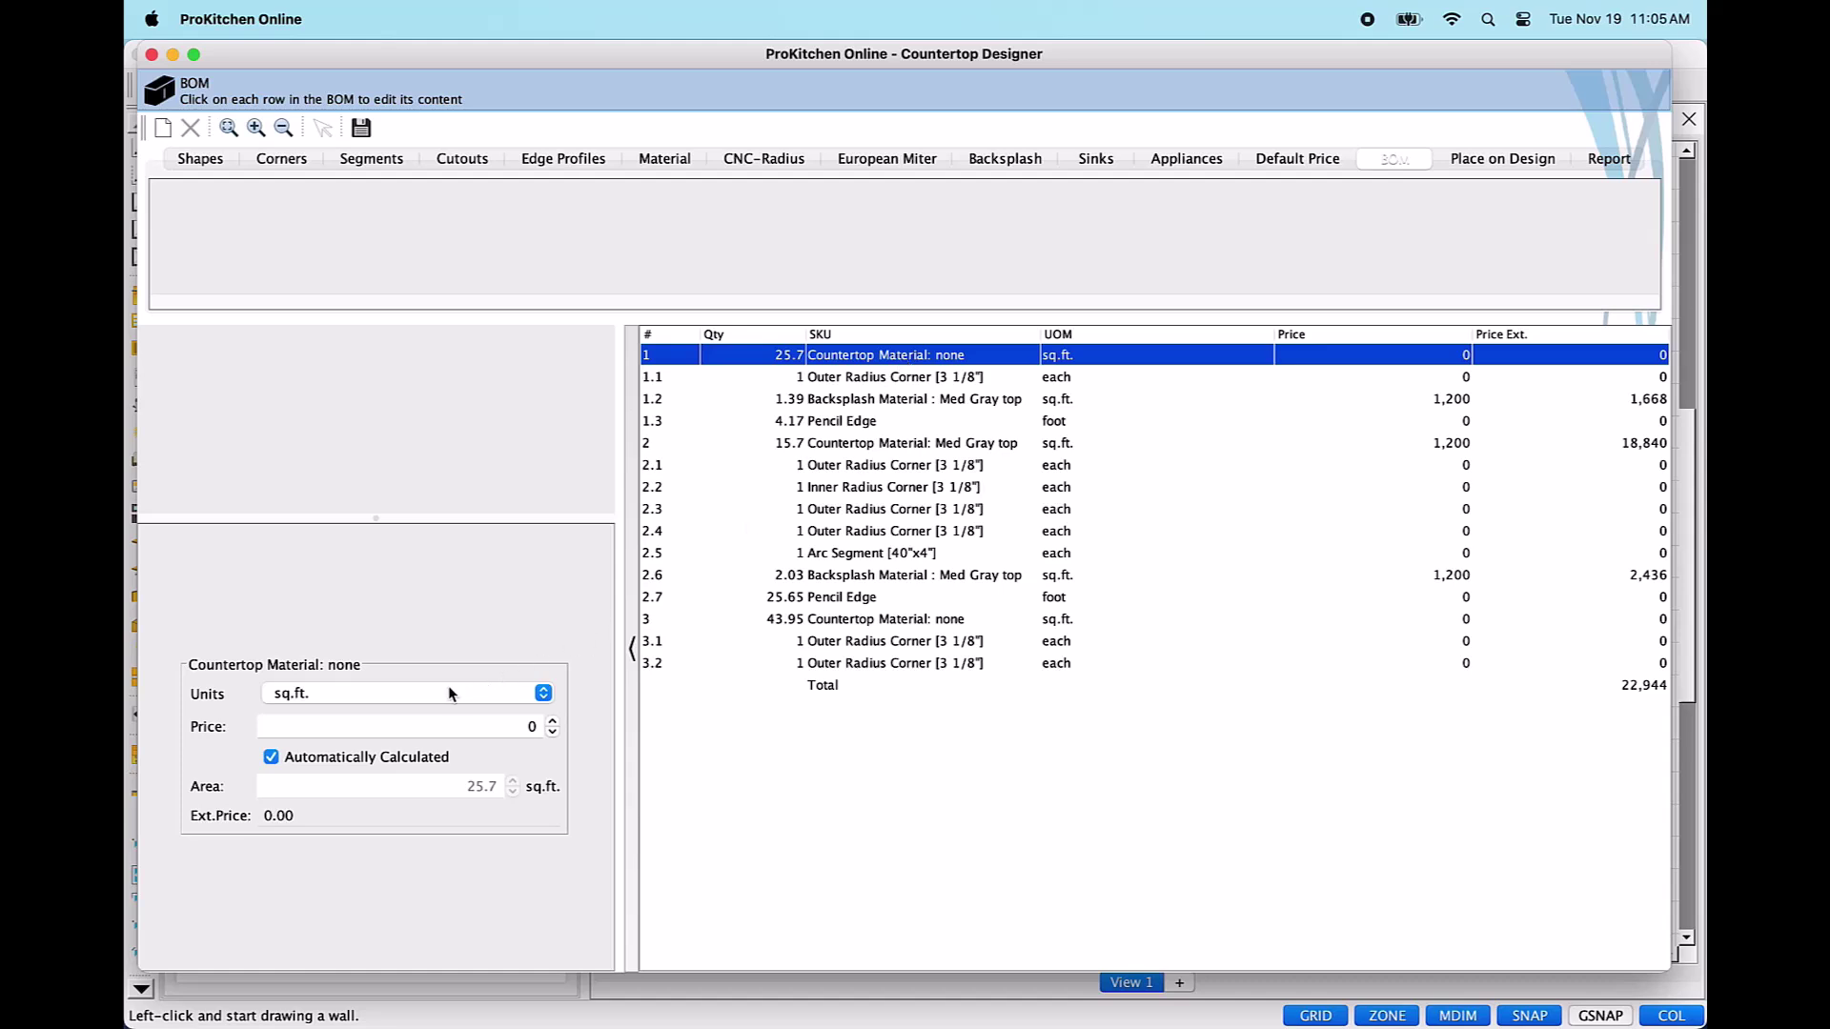
left_click(848, 401)
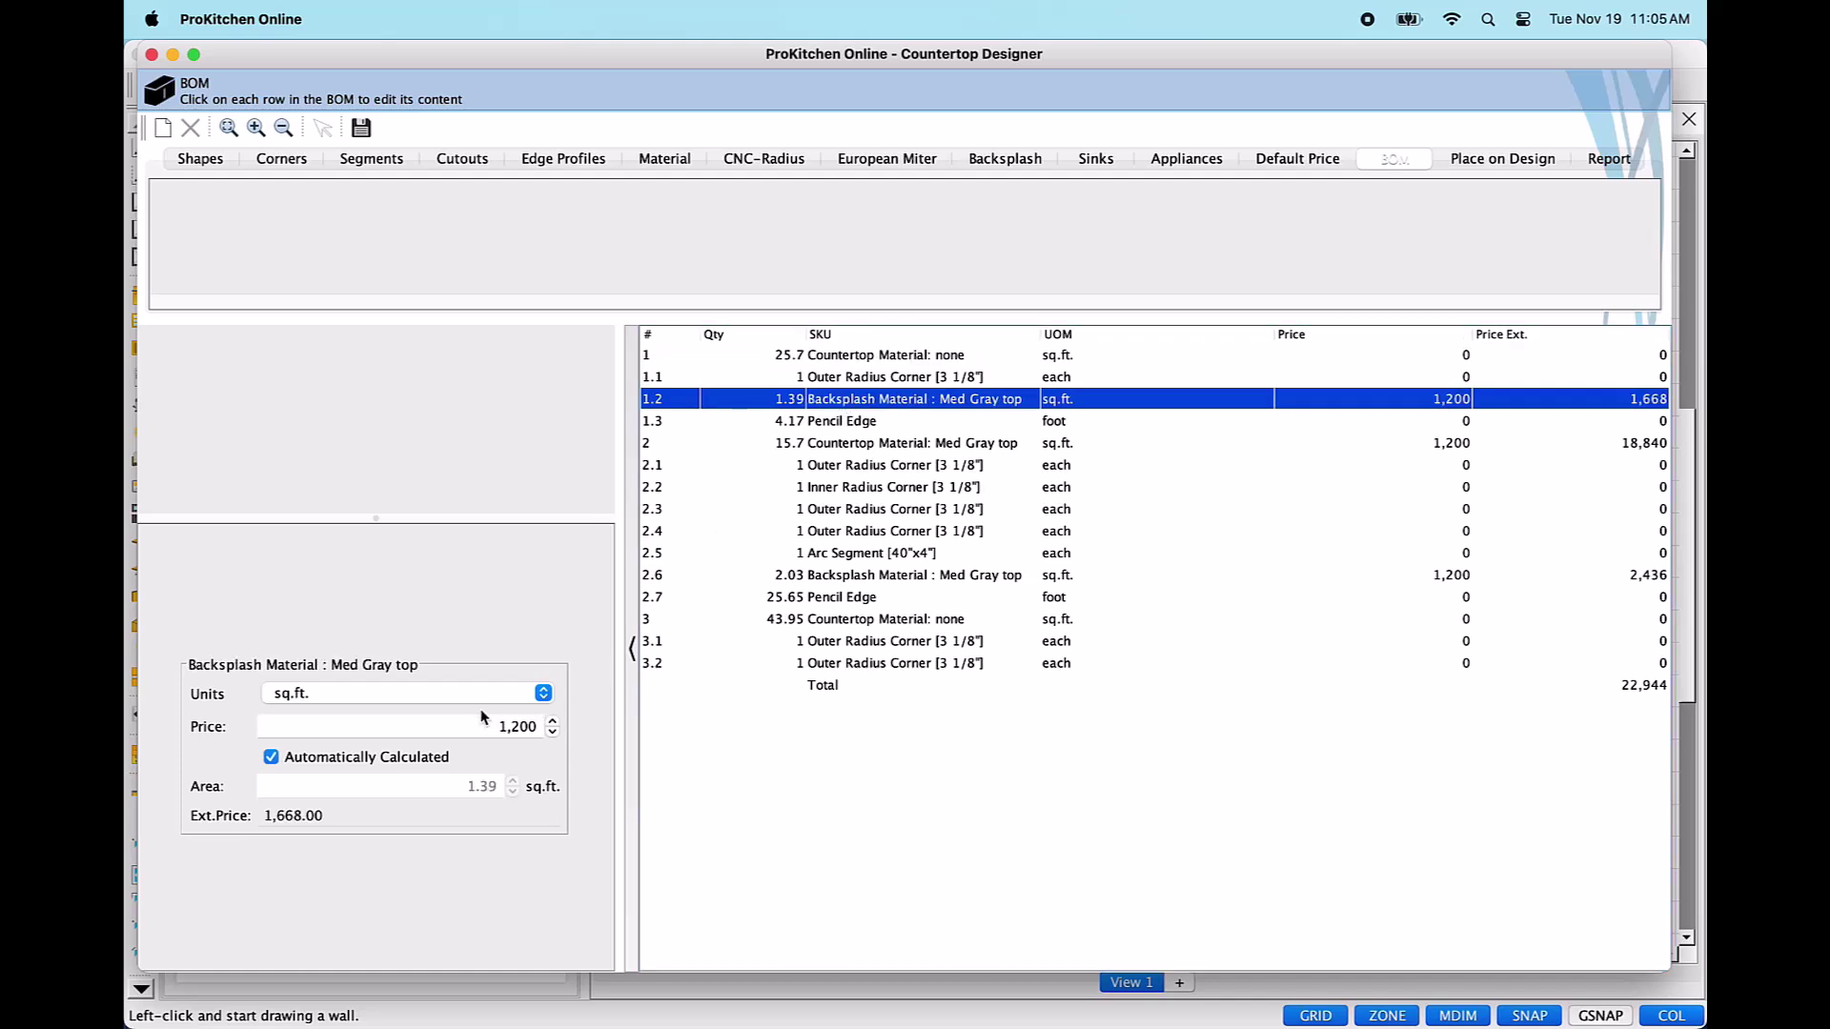
left_click_drag(498, 726, 539, 729)
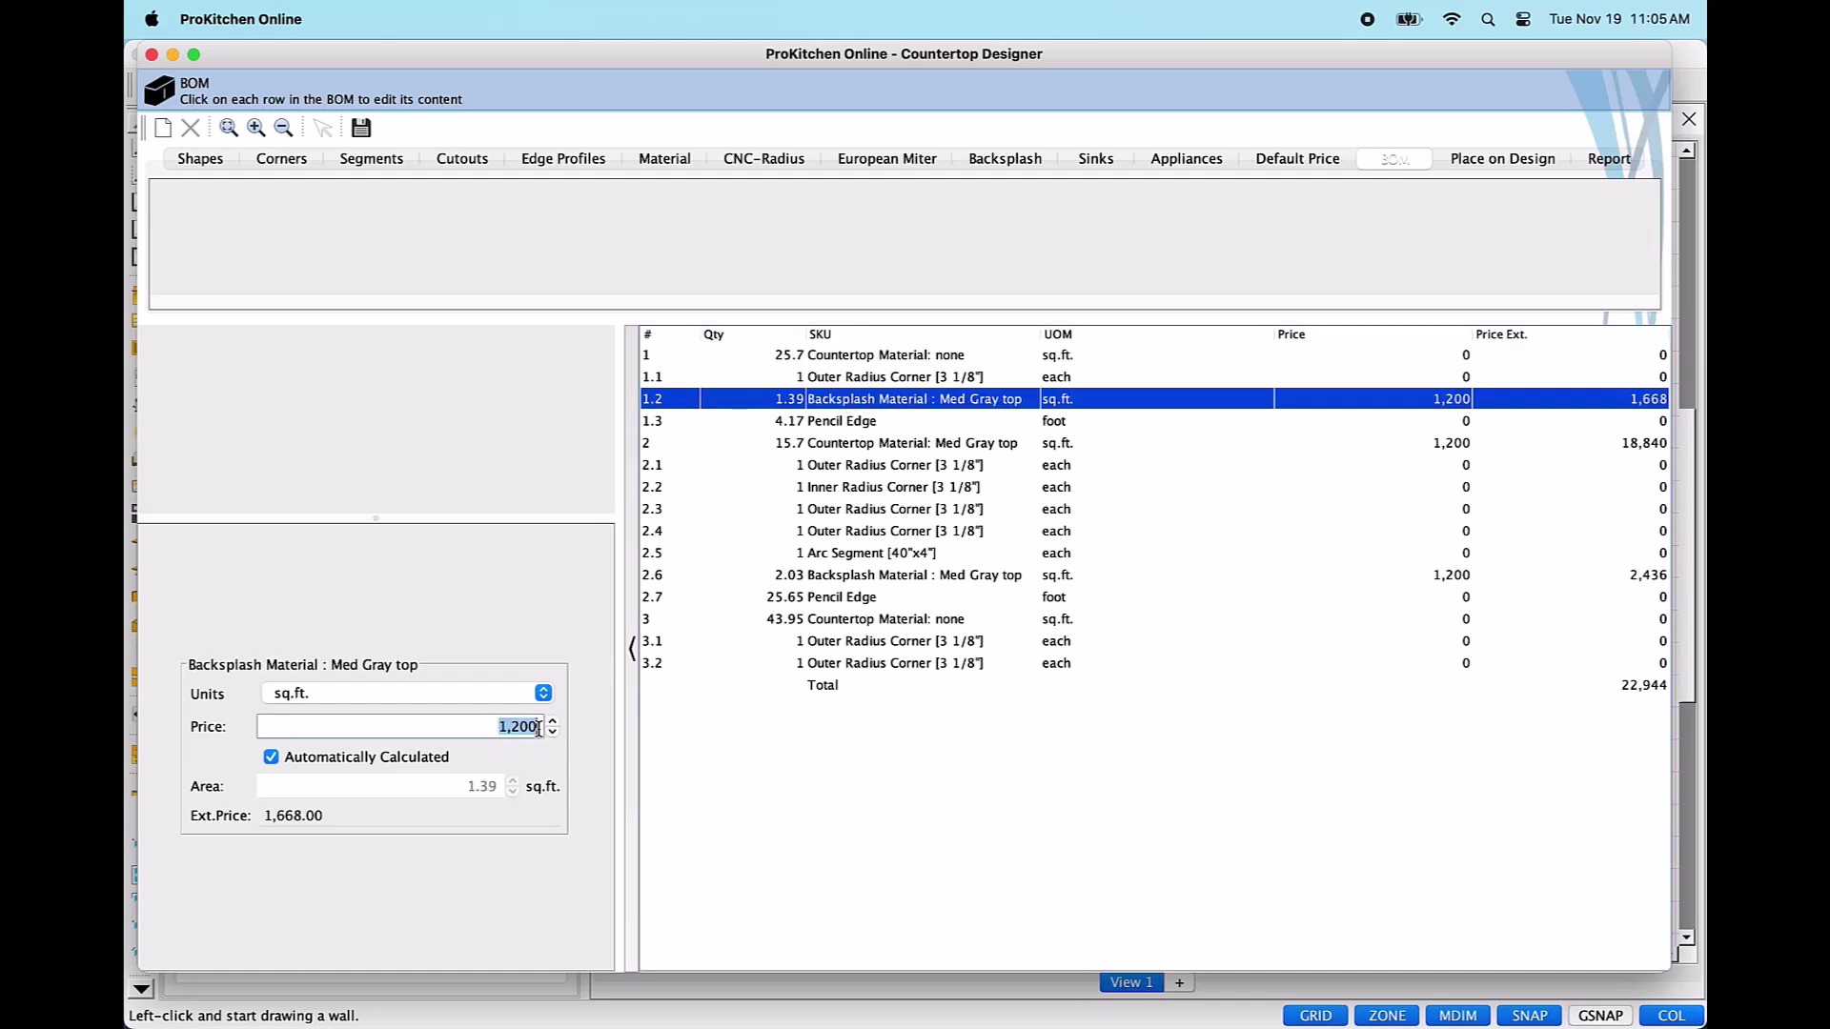
type("995")
key("Return")
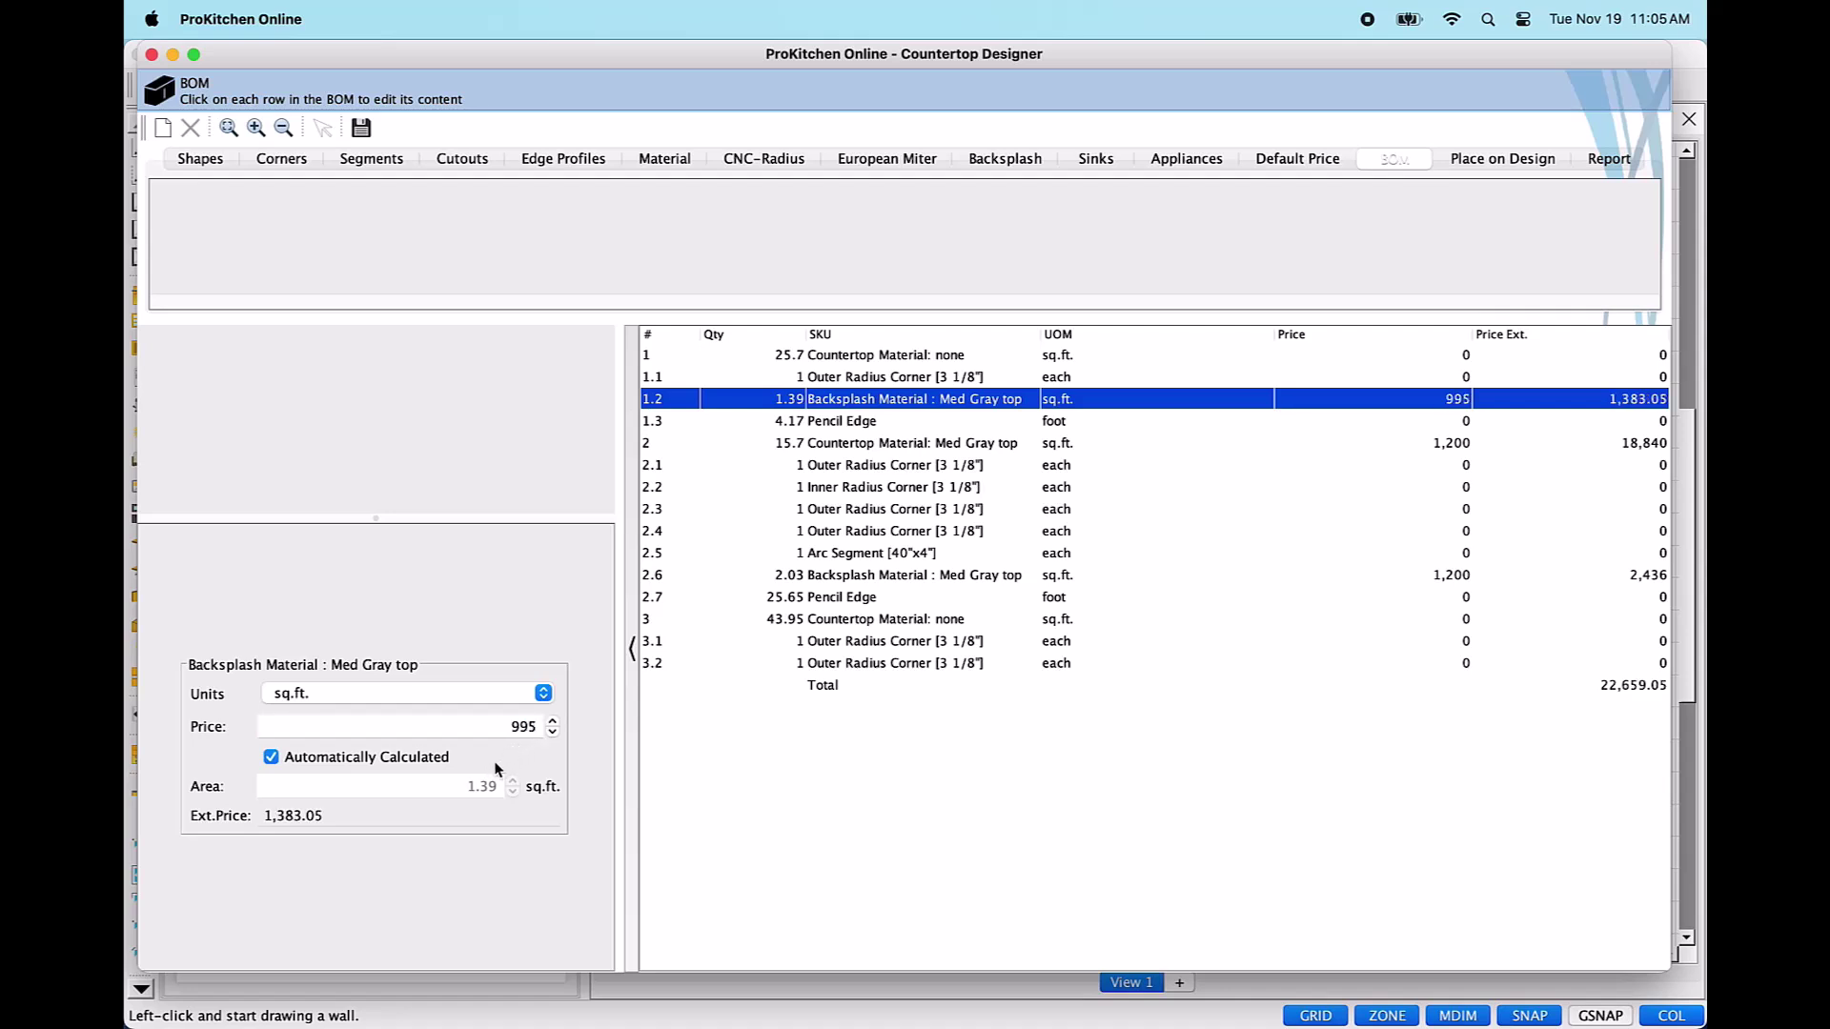
left_click(467, 697)
left_click(379, 696)
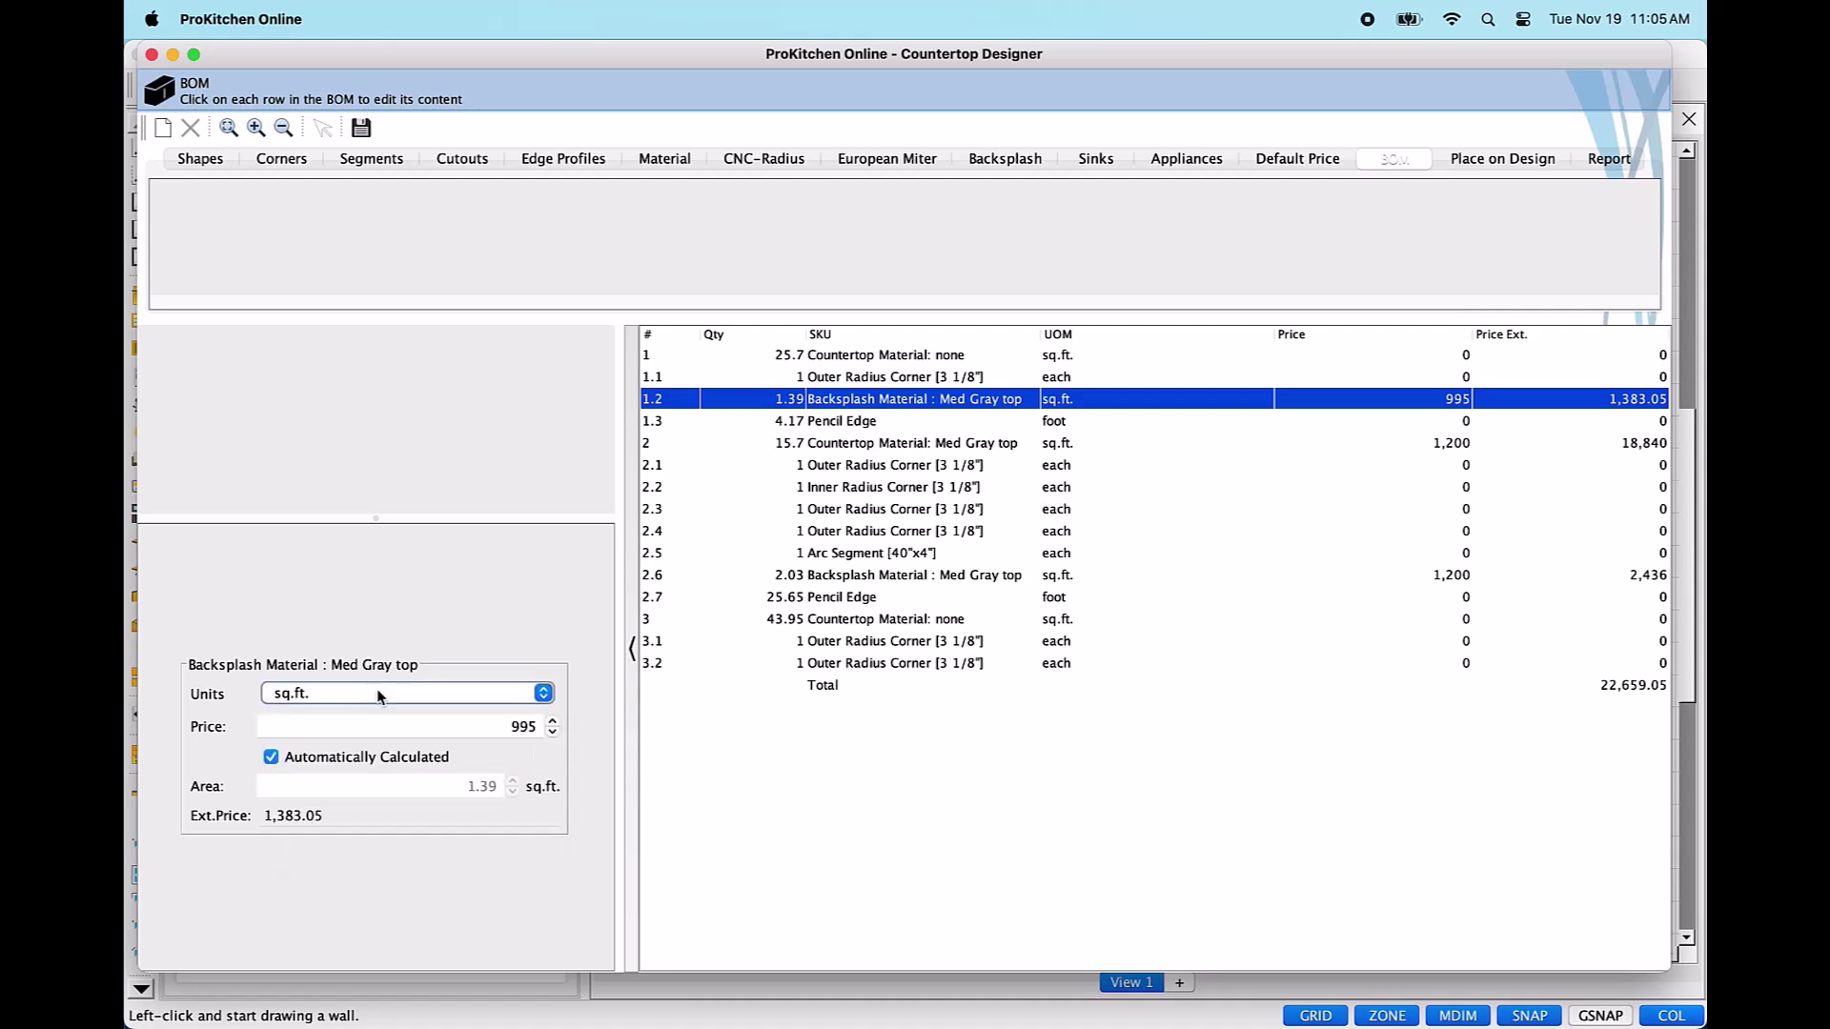
left_click(979, 572)
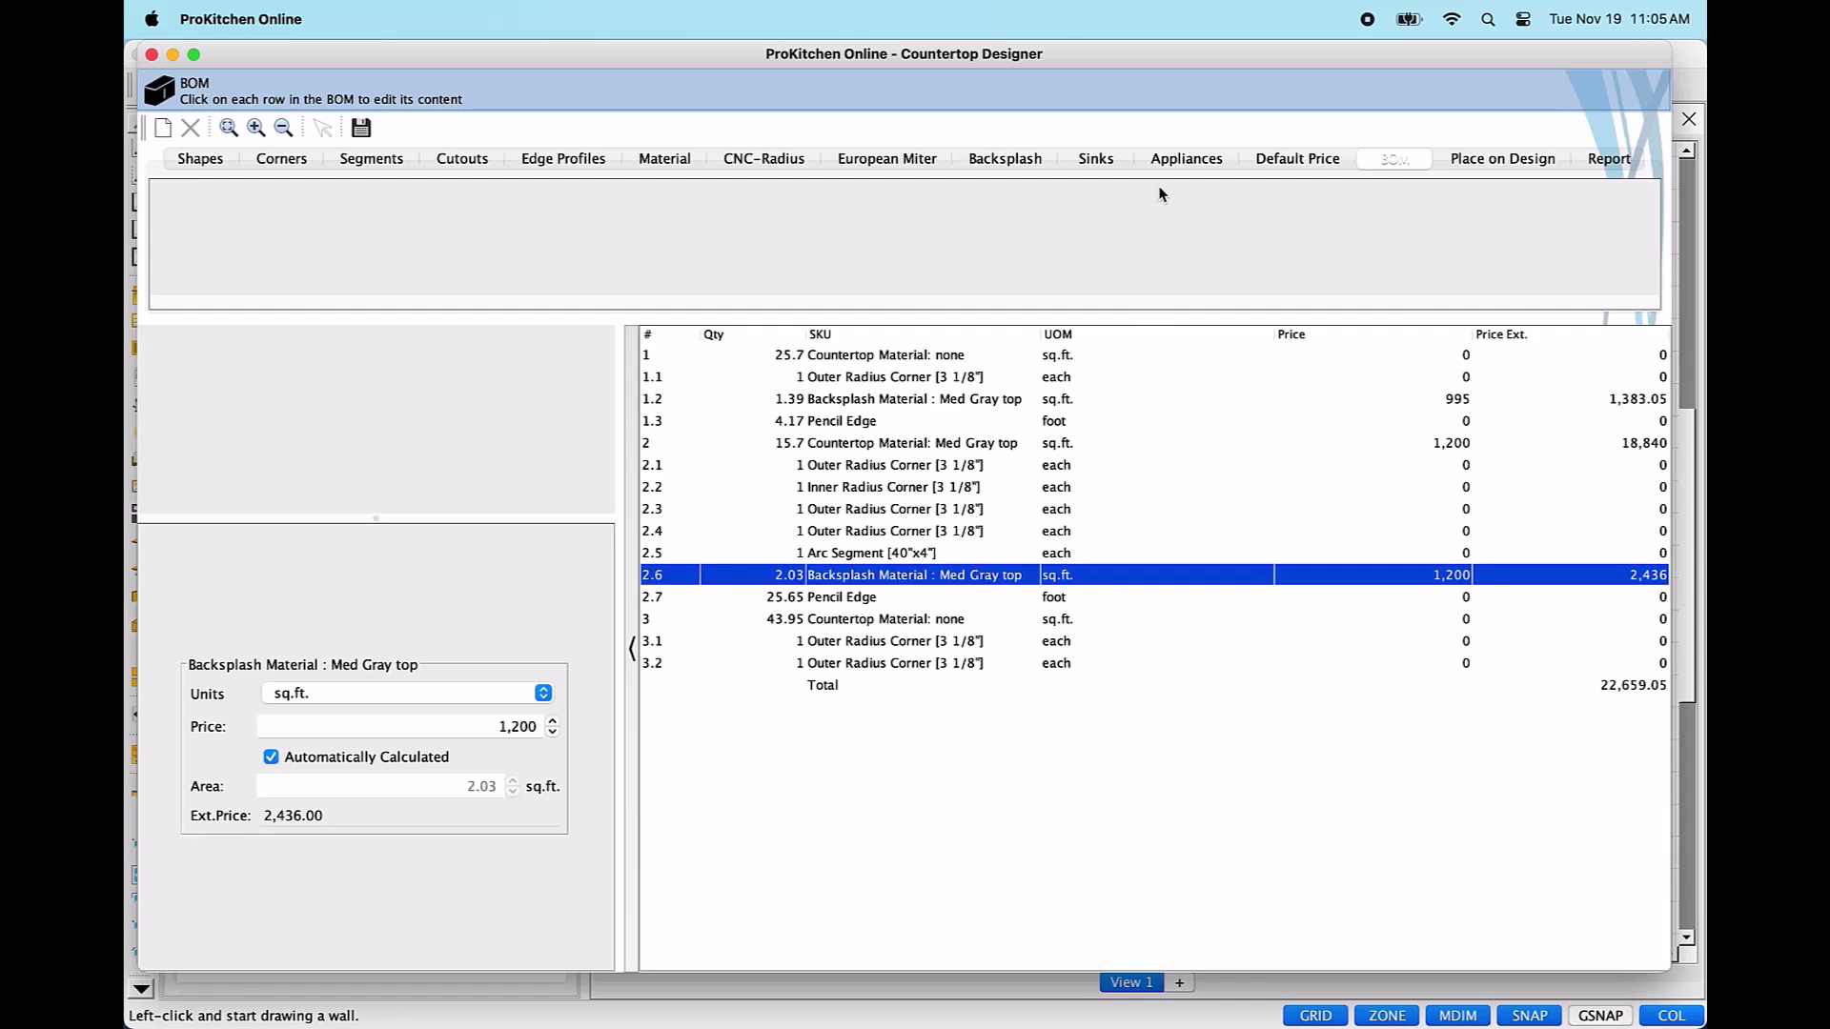
Place all countertops on the design, and also place the L-shaped Med Gray top countertop individually and with manual positioning.
left_click(1484, 162)
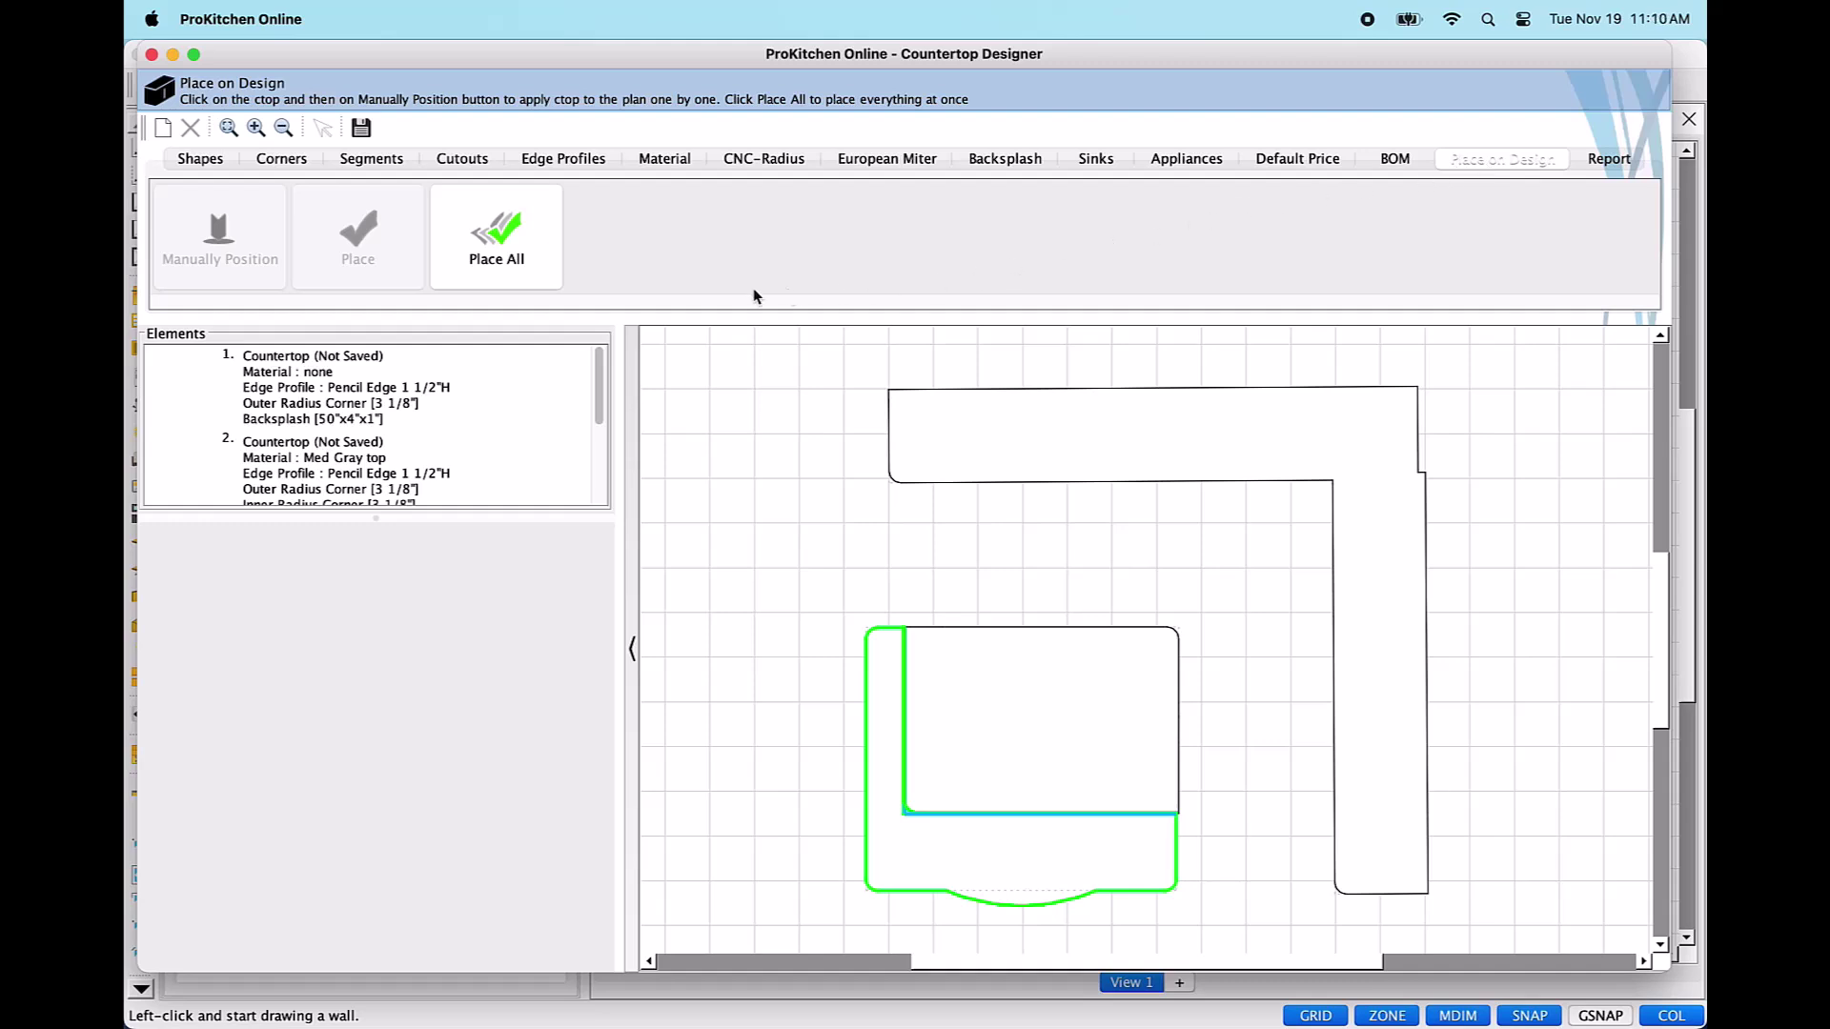
left_click(482, 270)
left_click(999, 849)
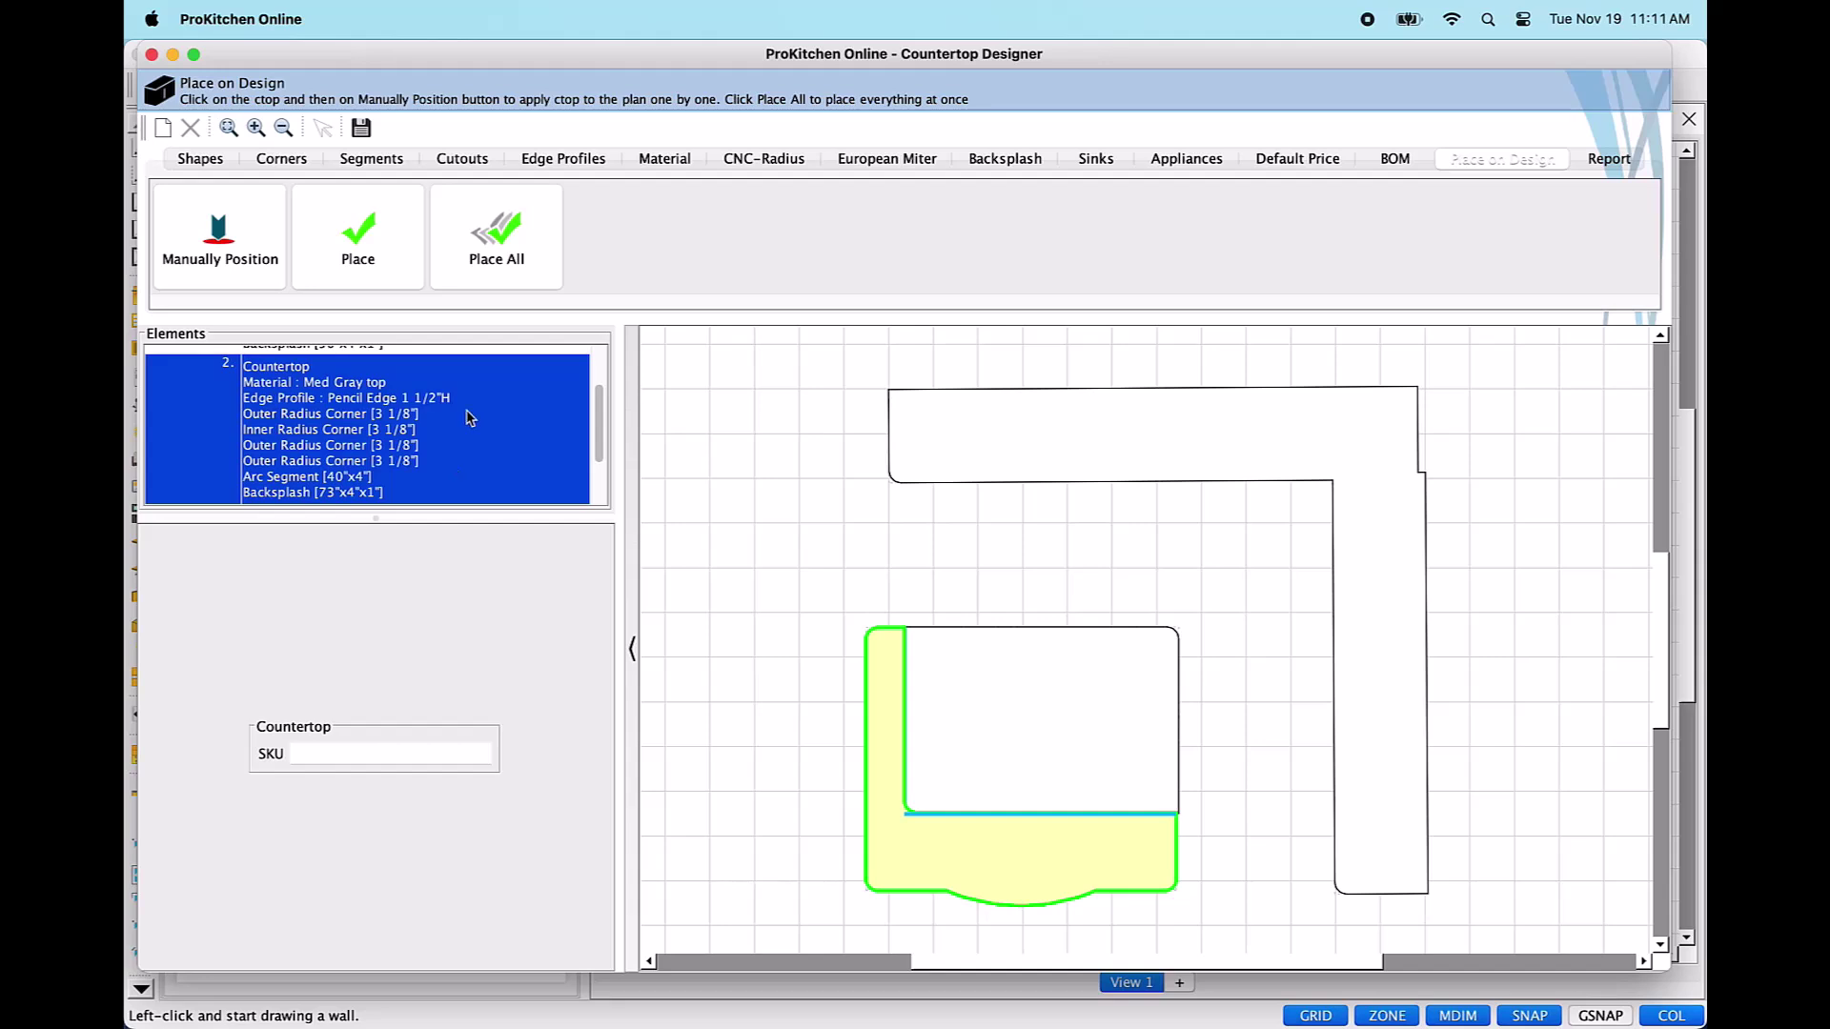
mouse_move(599, 413)
left_mouse_down()
mouse_move(599, 437)
mouse_move(605, 389)
left_mouse_up()
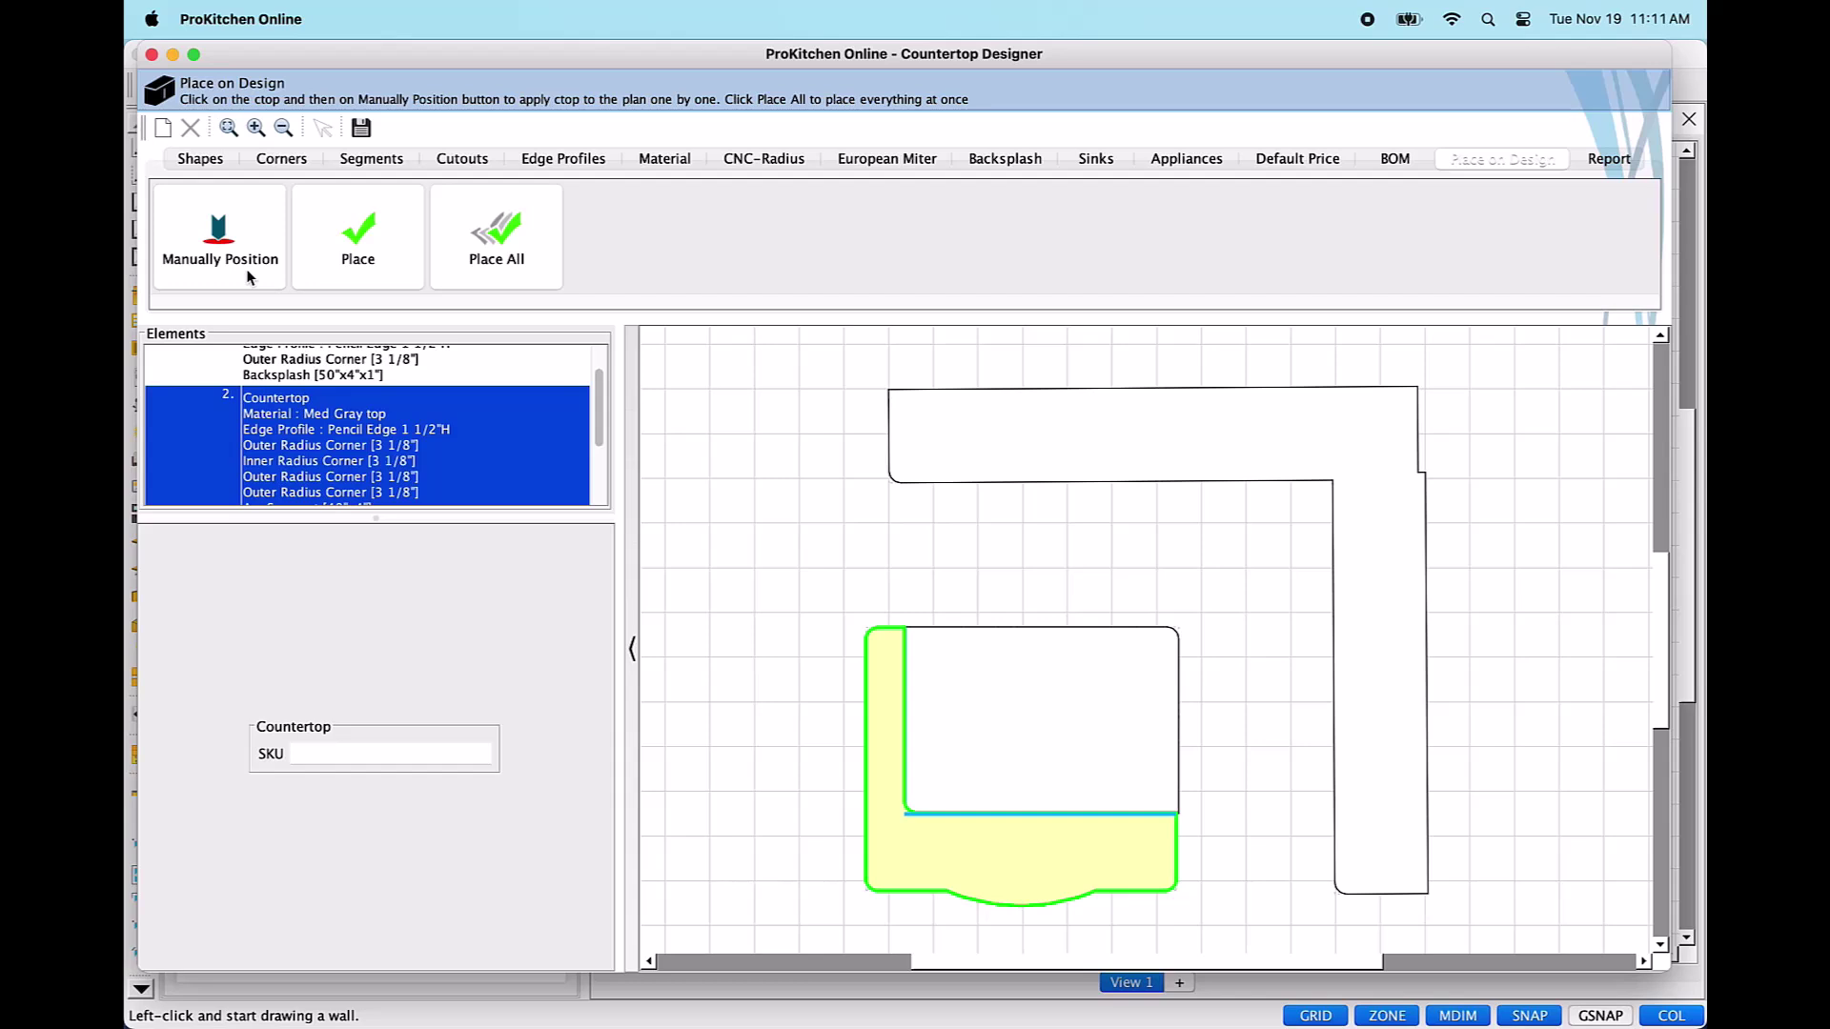
left_click(358, 238)
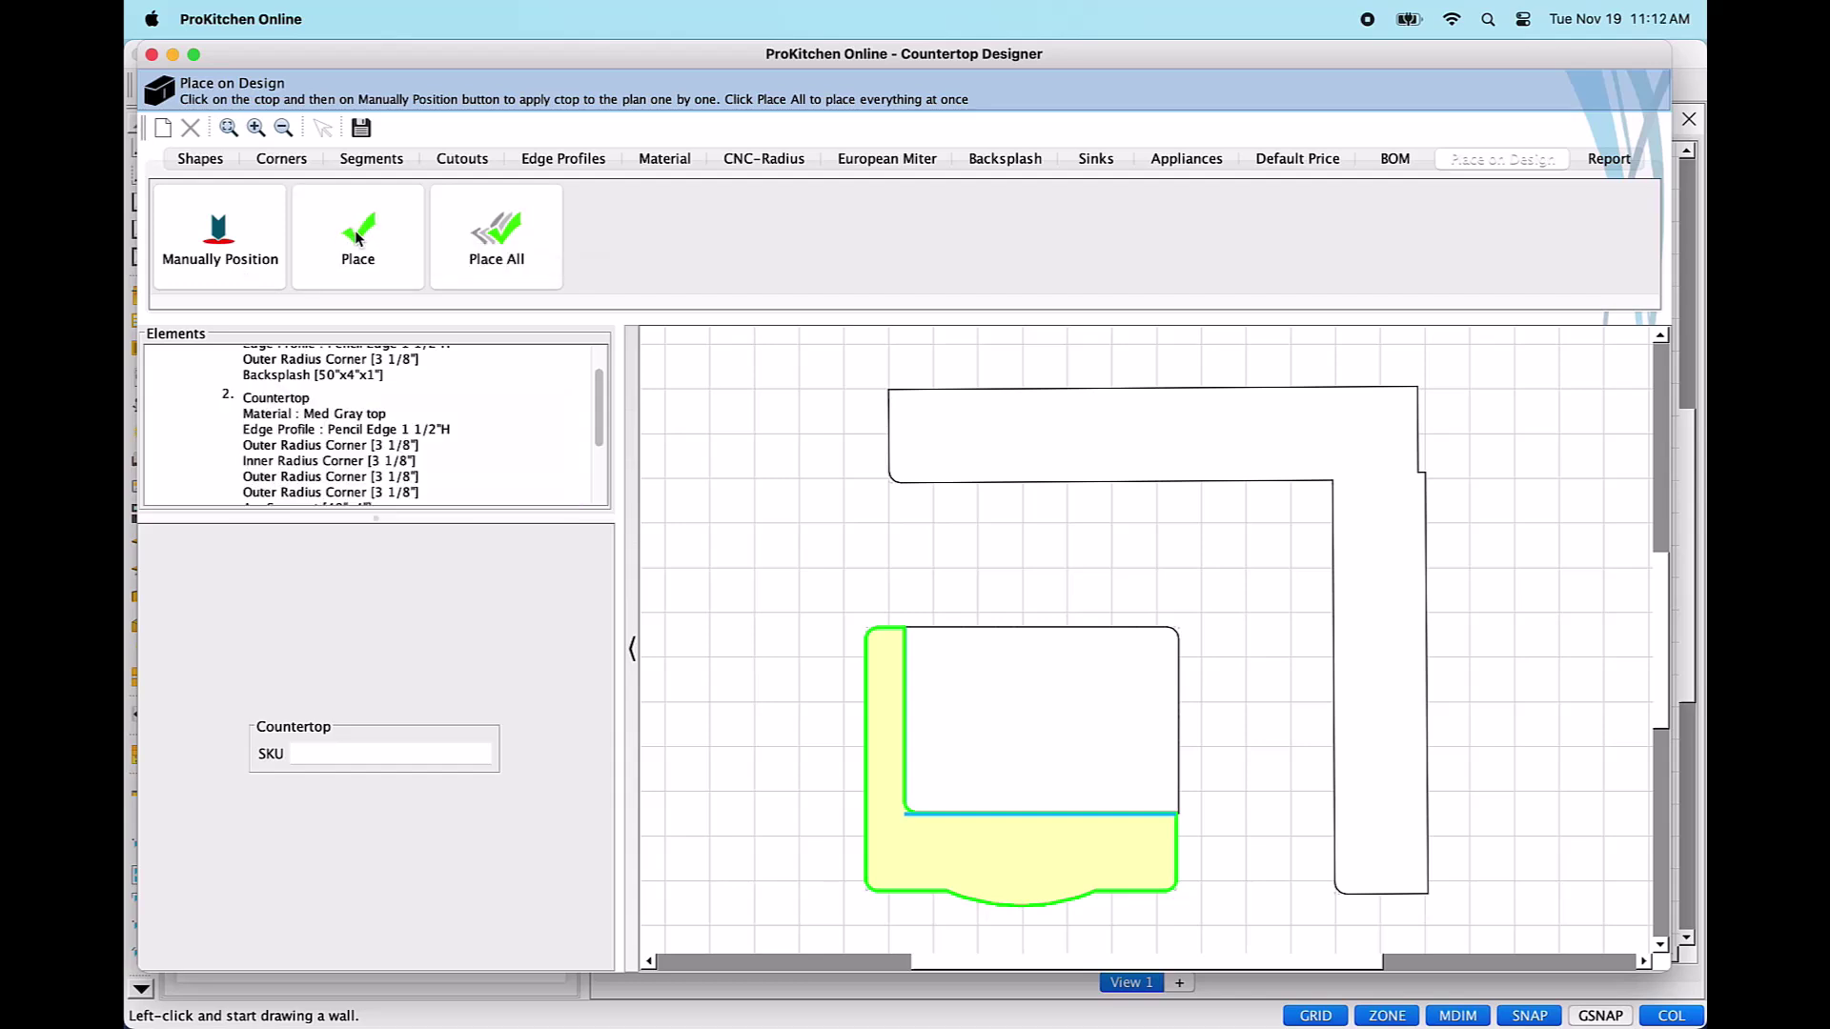
mouse_move(964, 876)
left_mouse_down()
mouse_move(854, 902)
mouse_move(867, 914)
mouse_move(970, 879)
left_mouse_up()
left_click(226, 250)
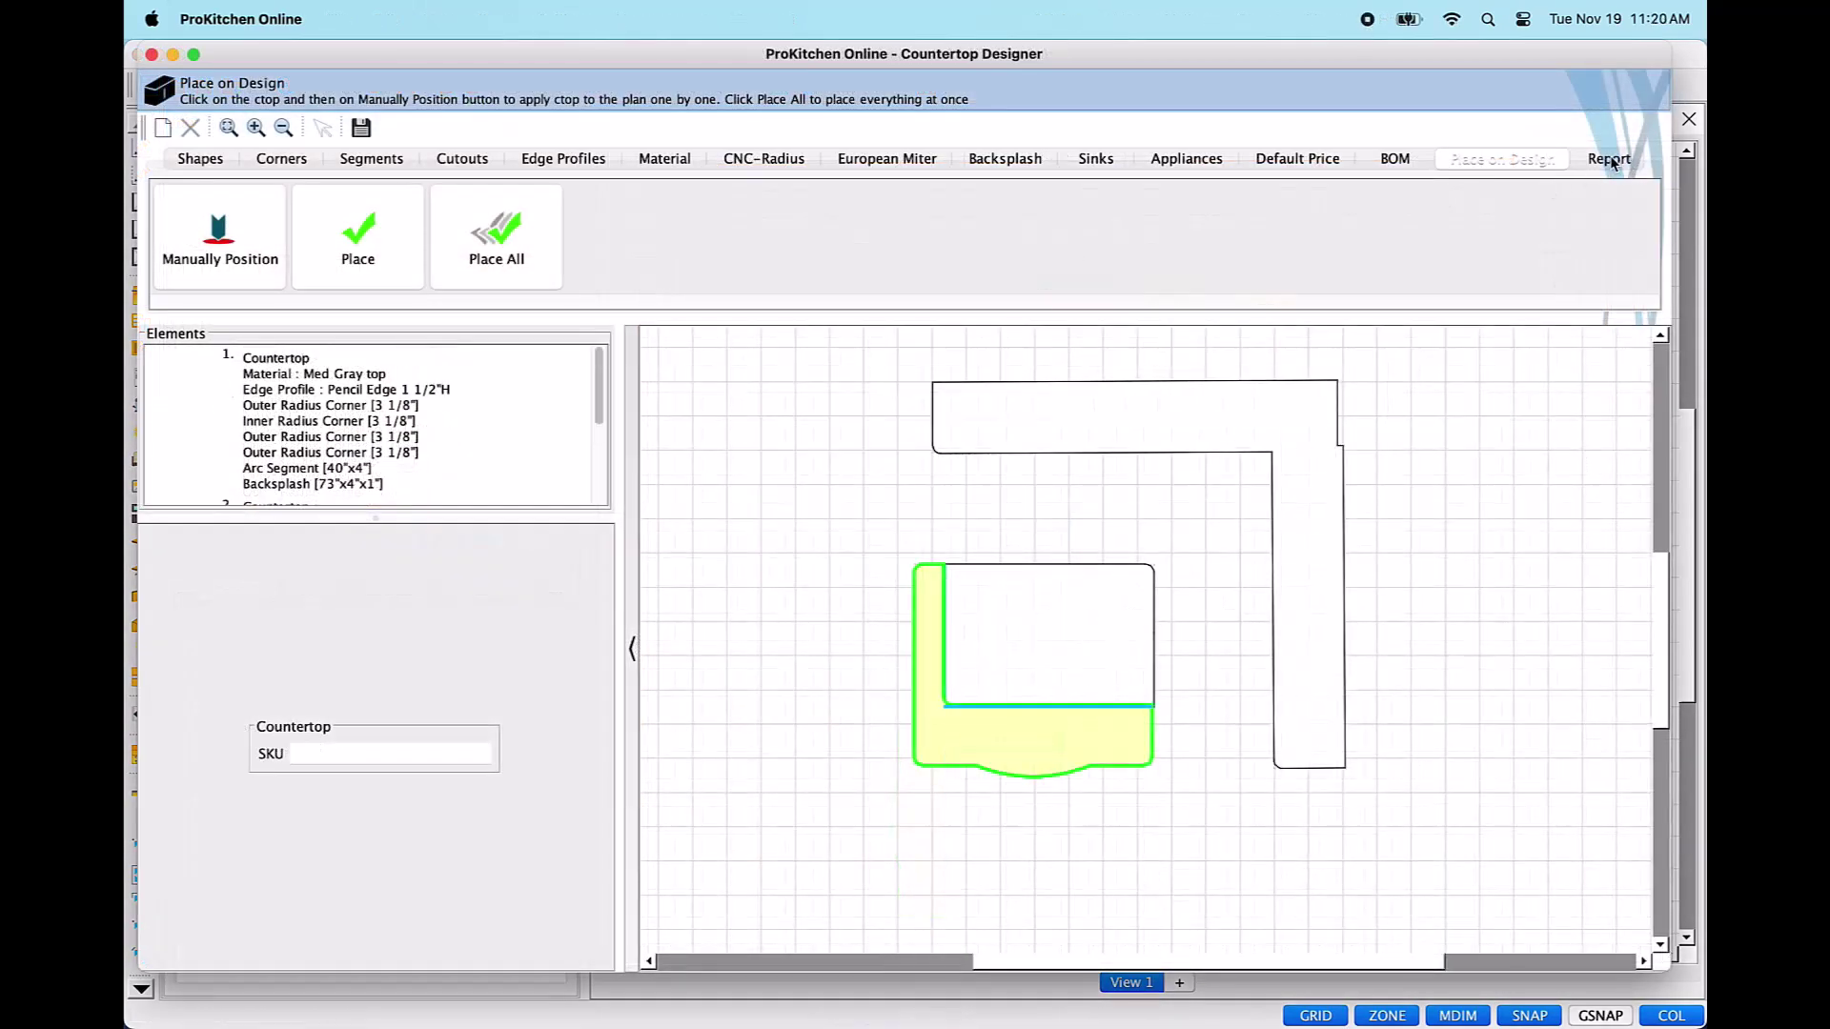
Open the countertop report and change its template to Default (Portrait).
left_click(1608, 159)
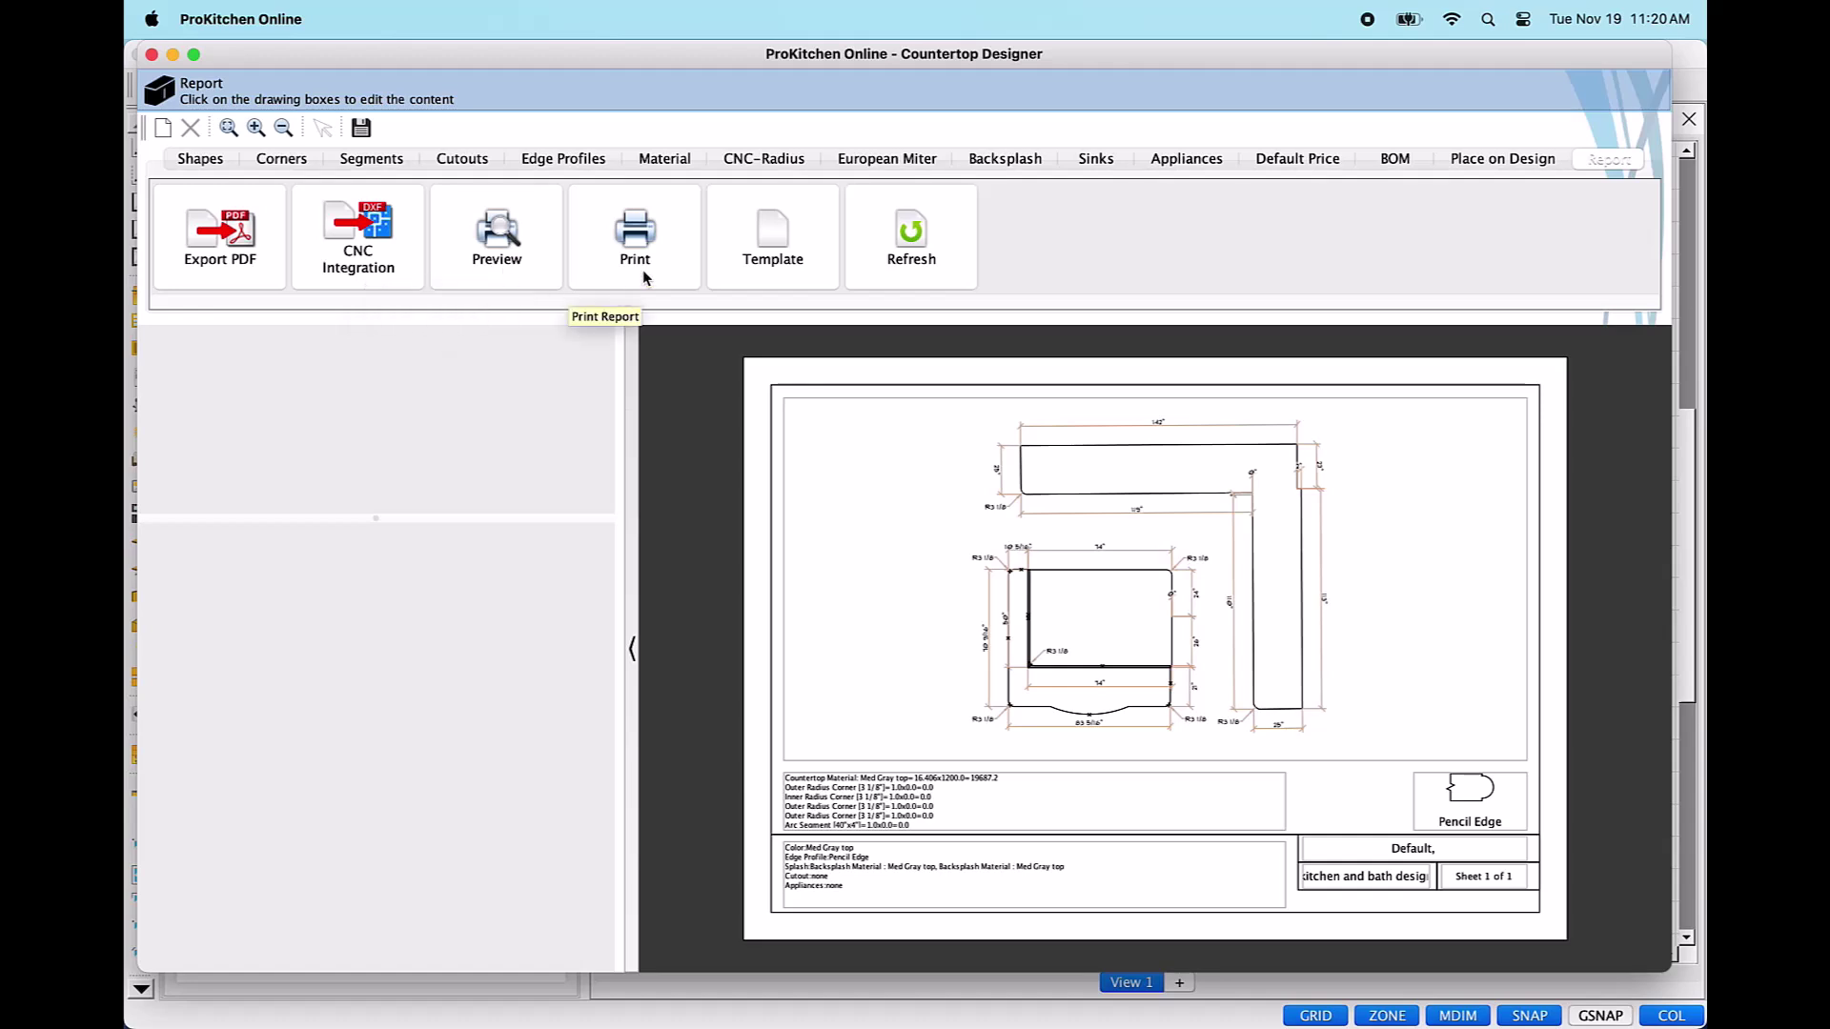
left_click(776, 277)
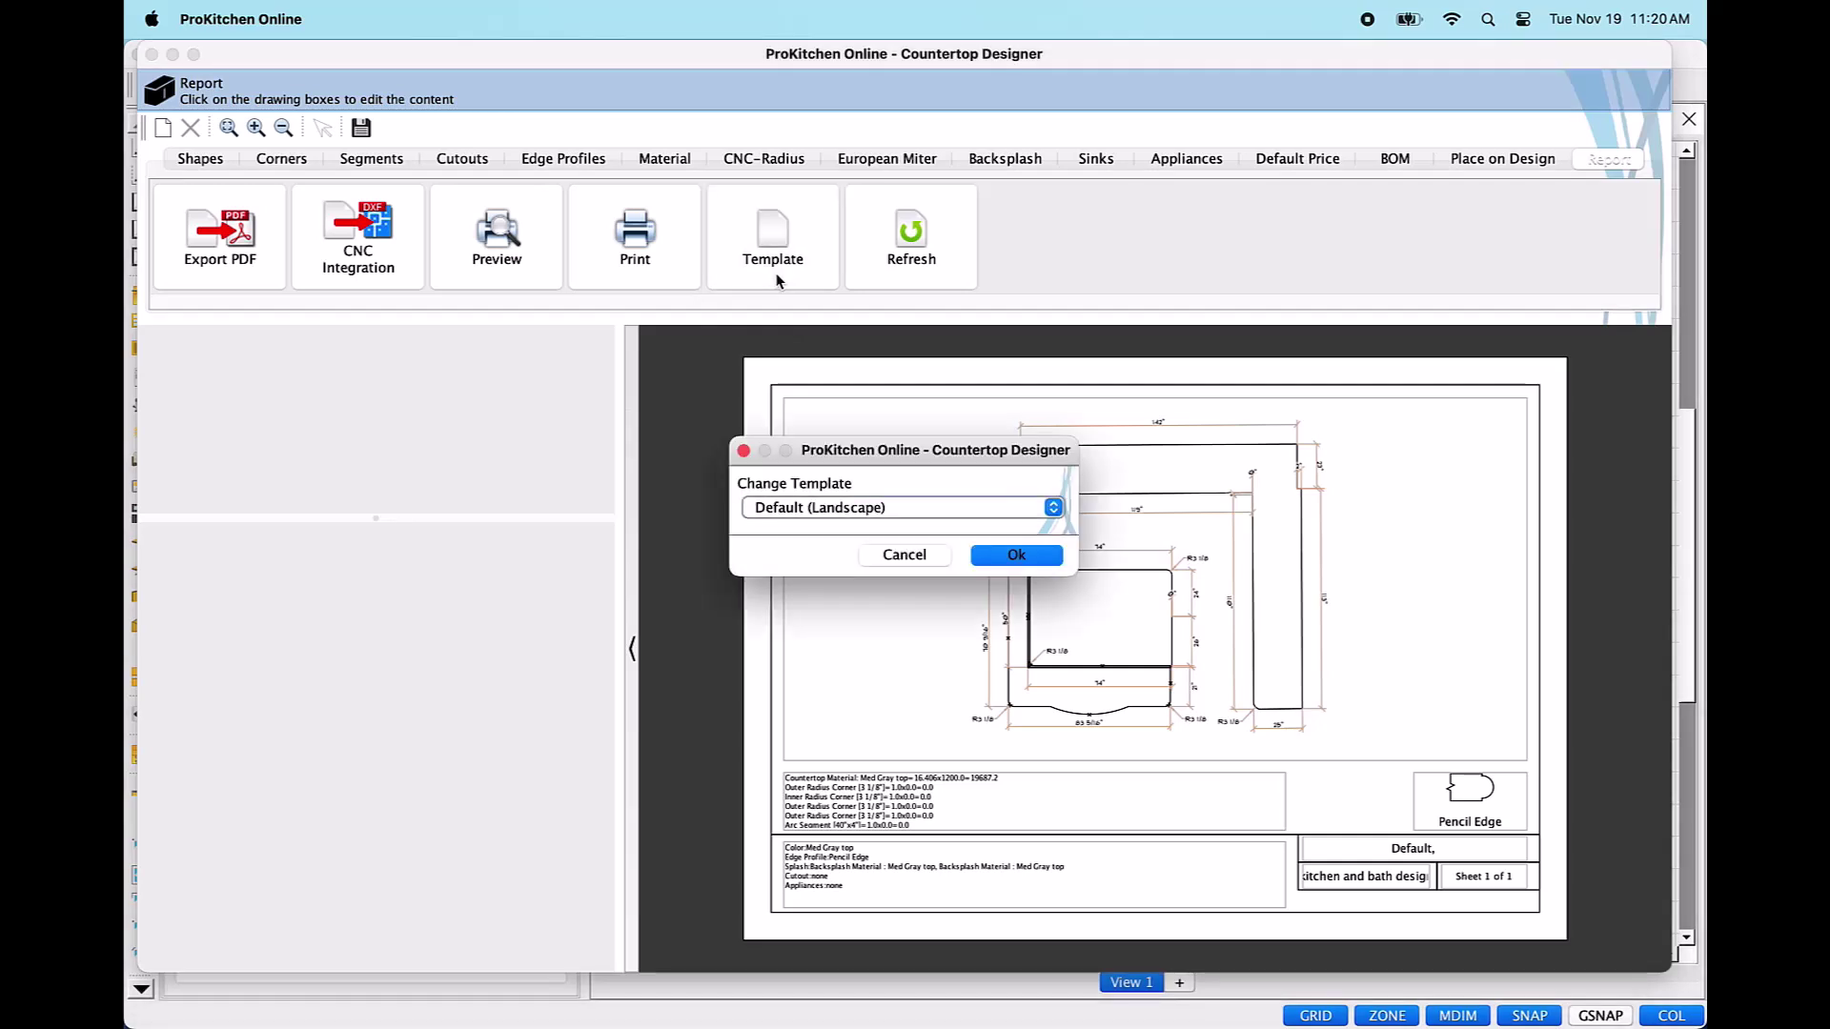
left_click(1059, 511)
left_click(952, 527)
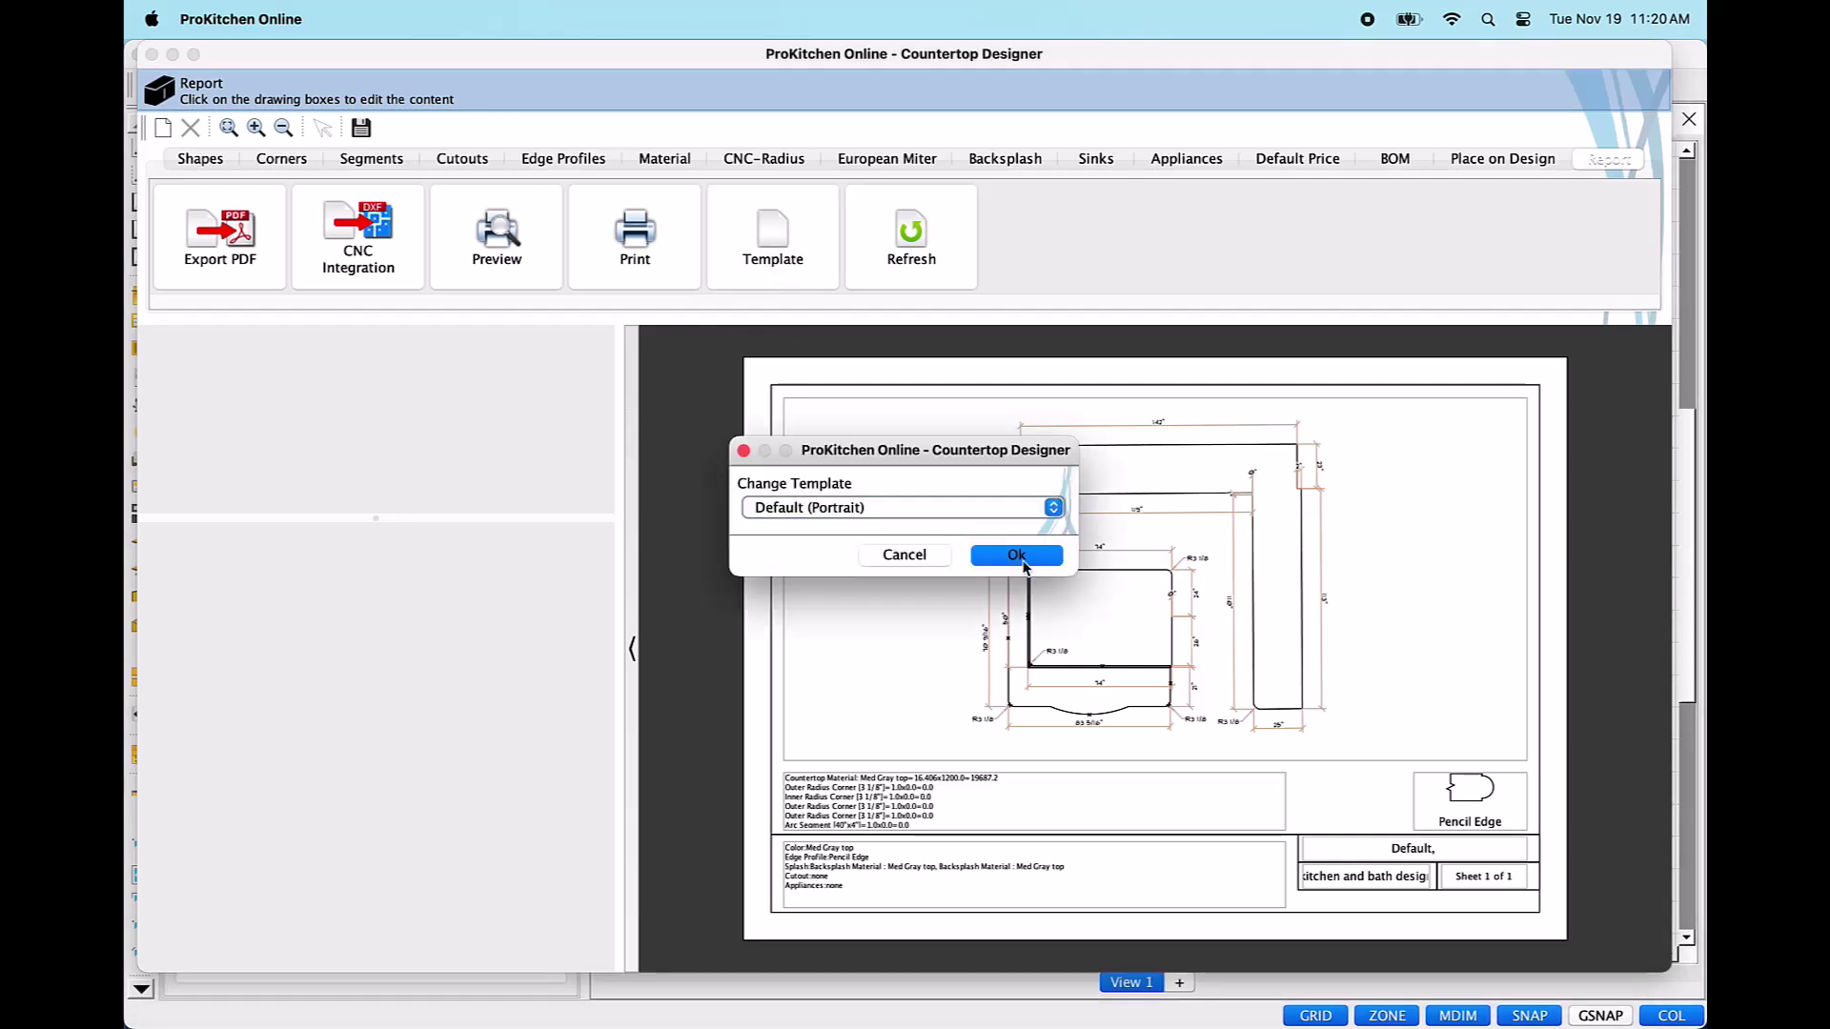
left_click(1024, 558)
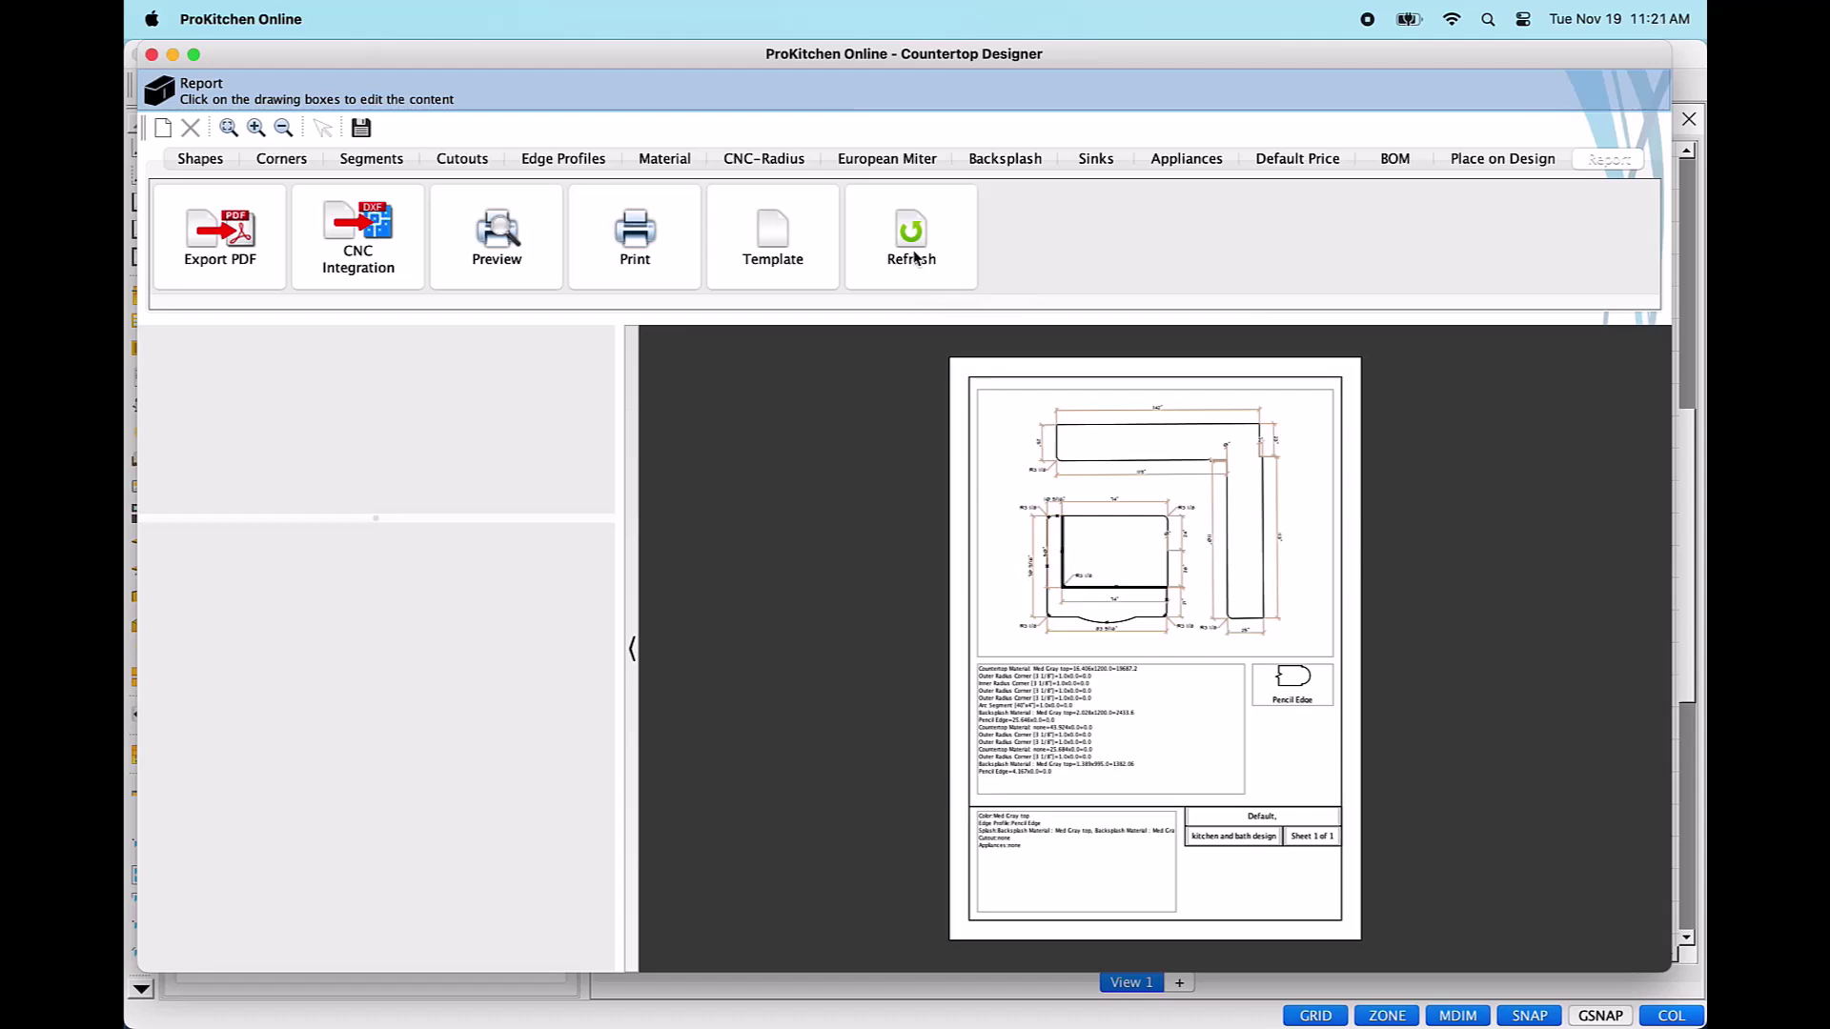
Adjust the scale of the countertop drawing inside the report's drawing box.
left_click(1151, 539)
scroll(1150, 539, "up", 2)
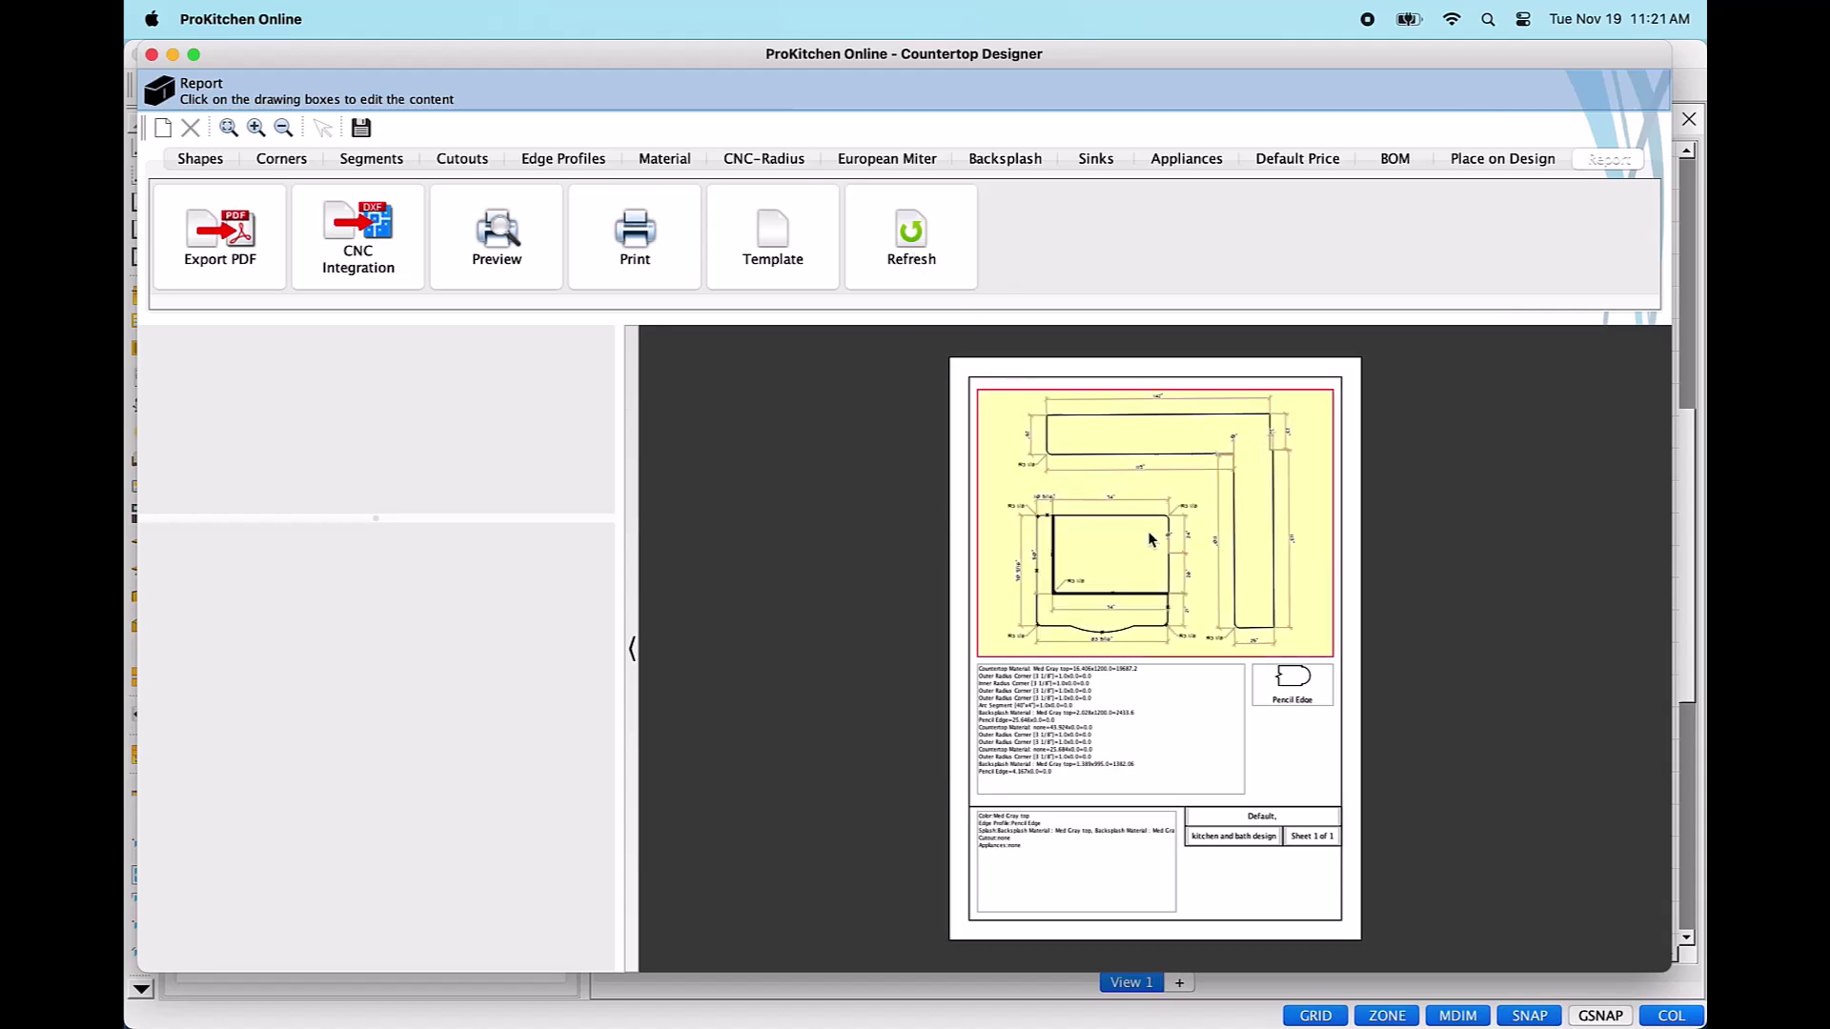
scroll(1151, 539, "down", 1)
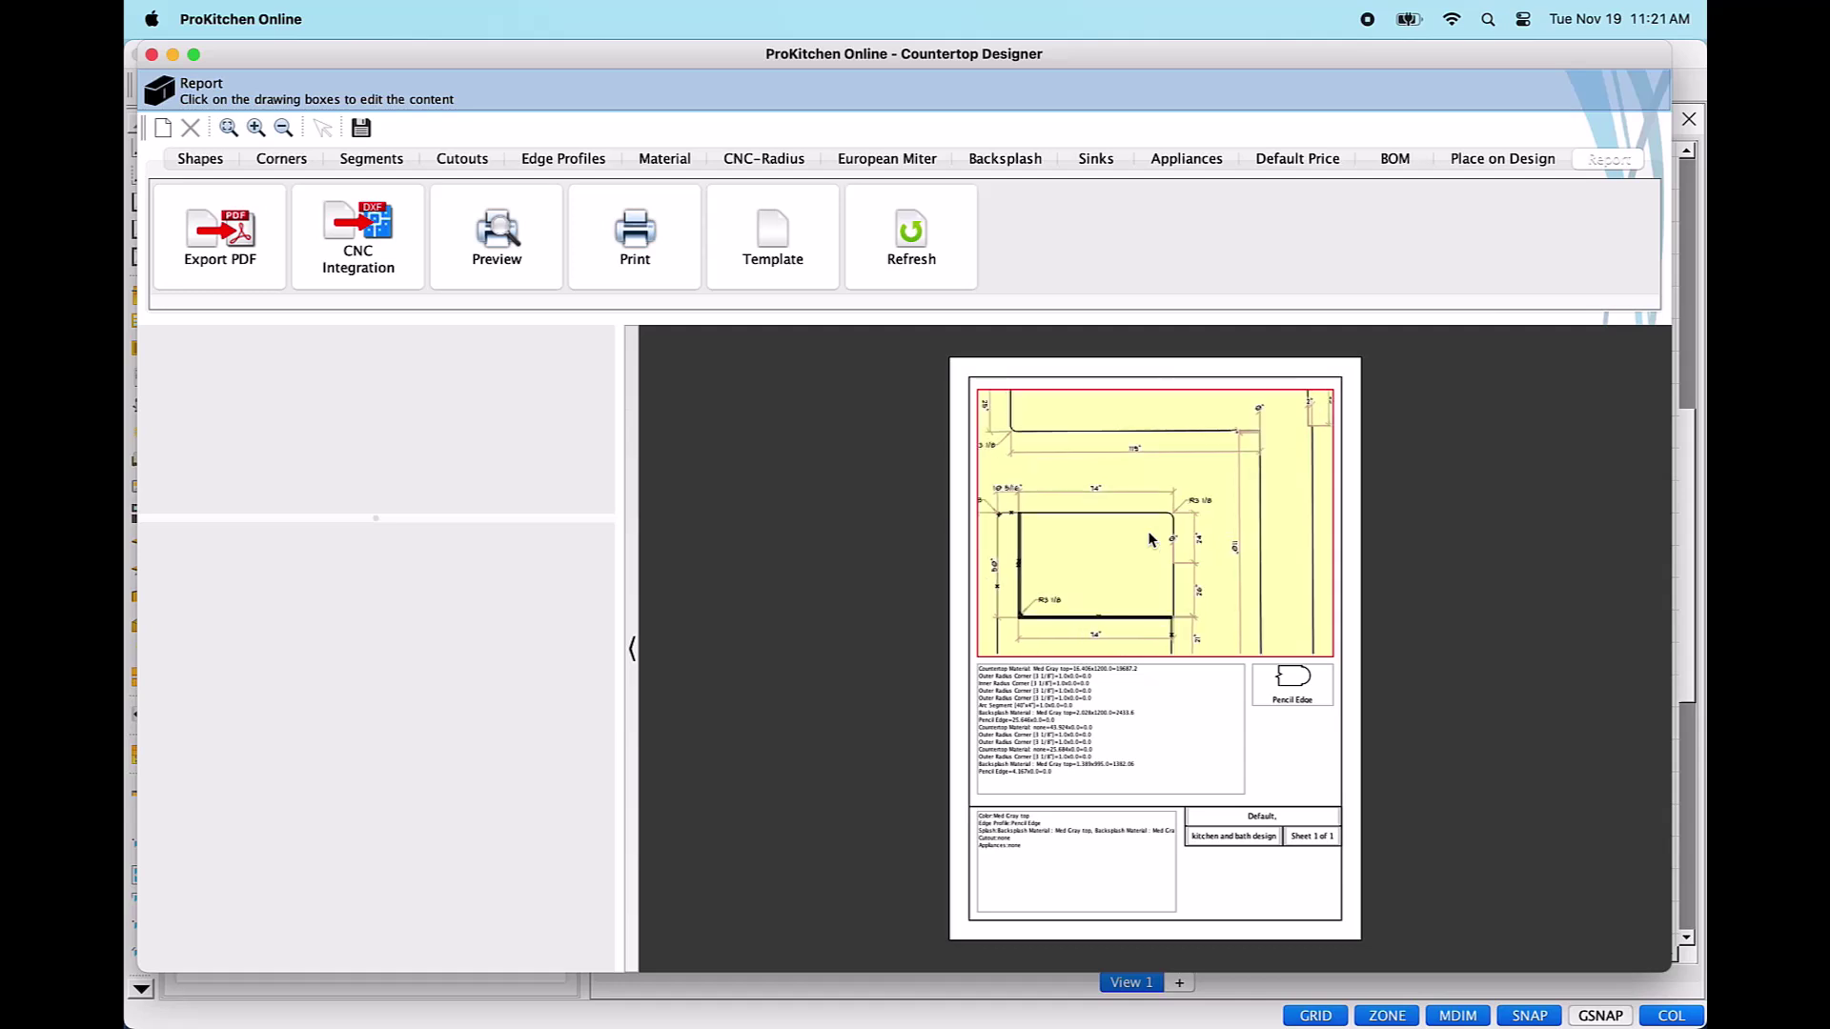
scroll(1150, 540, "down", 1)
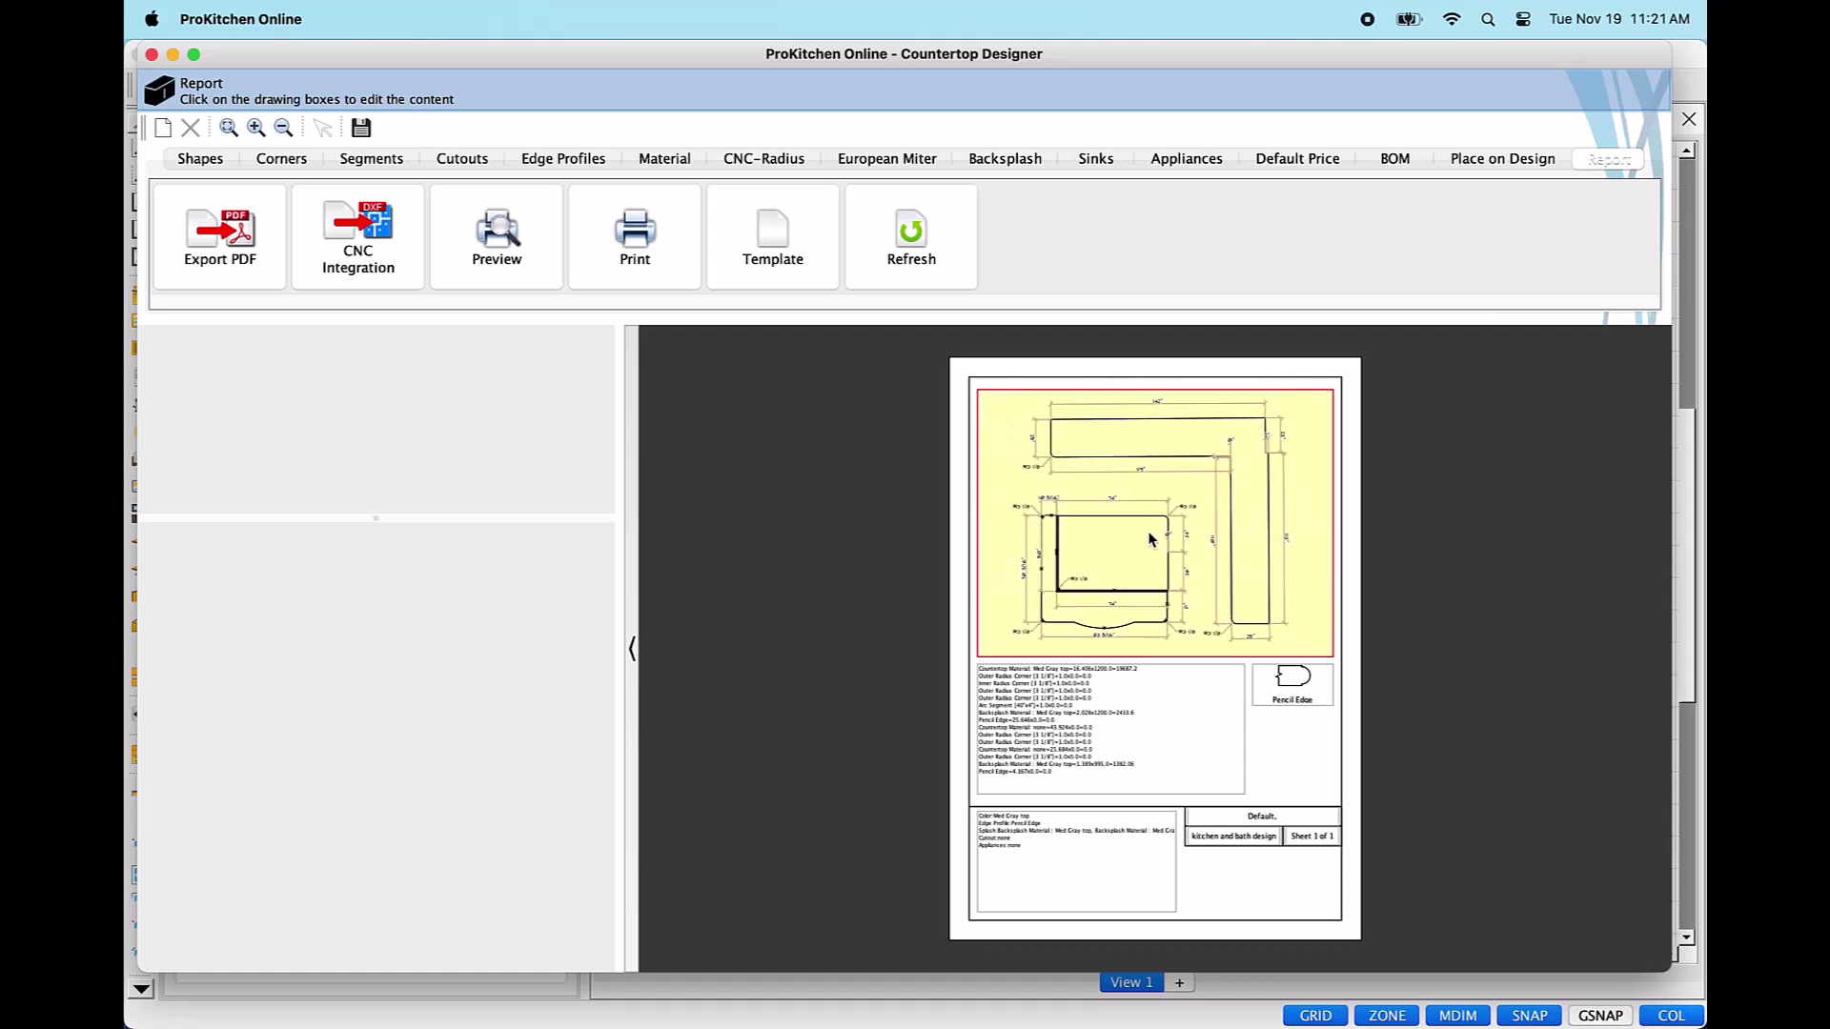
Open the report's BOM and Options texts for editing, select part of each text and apply both boxes.
left_click(1069, 694)
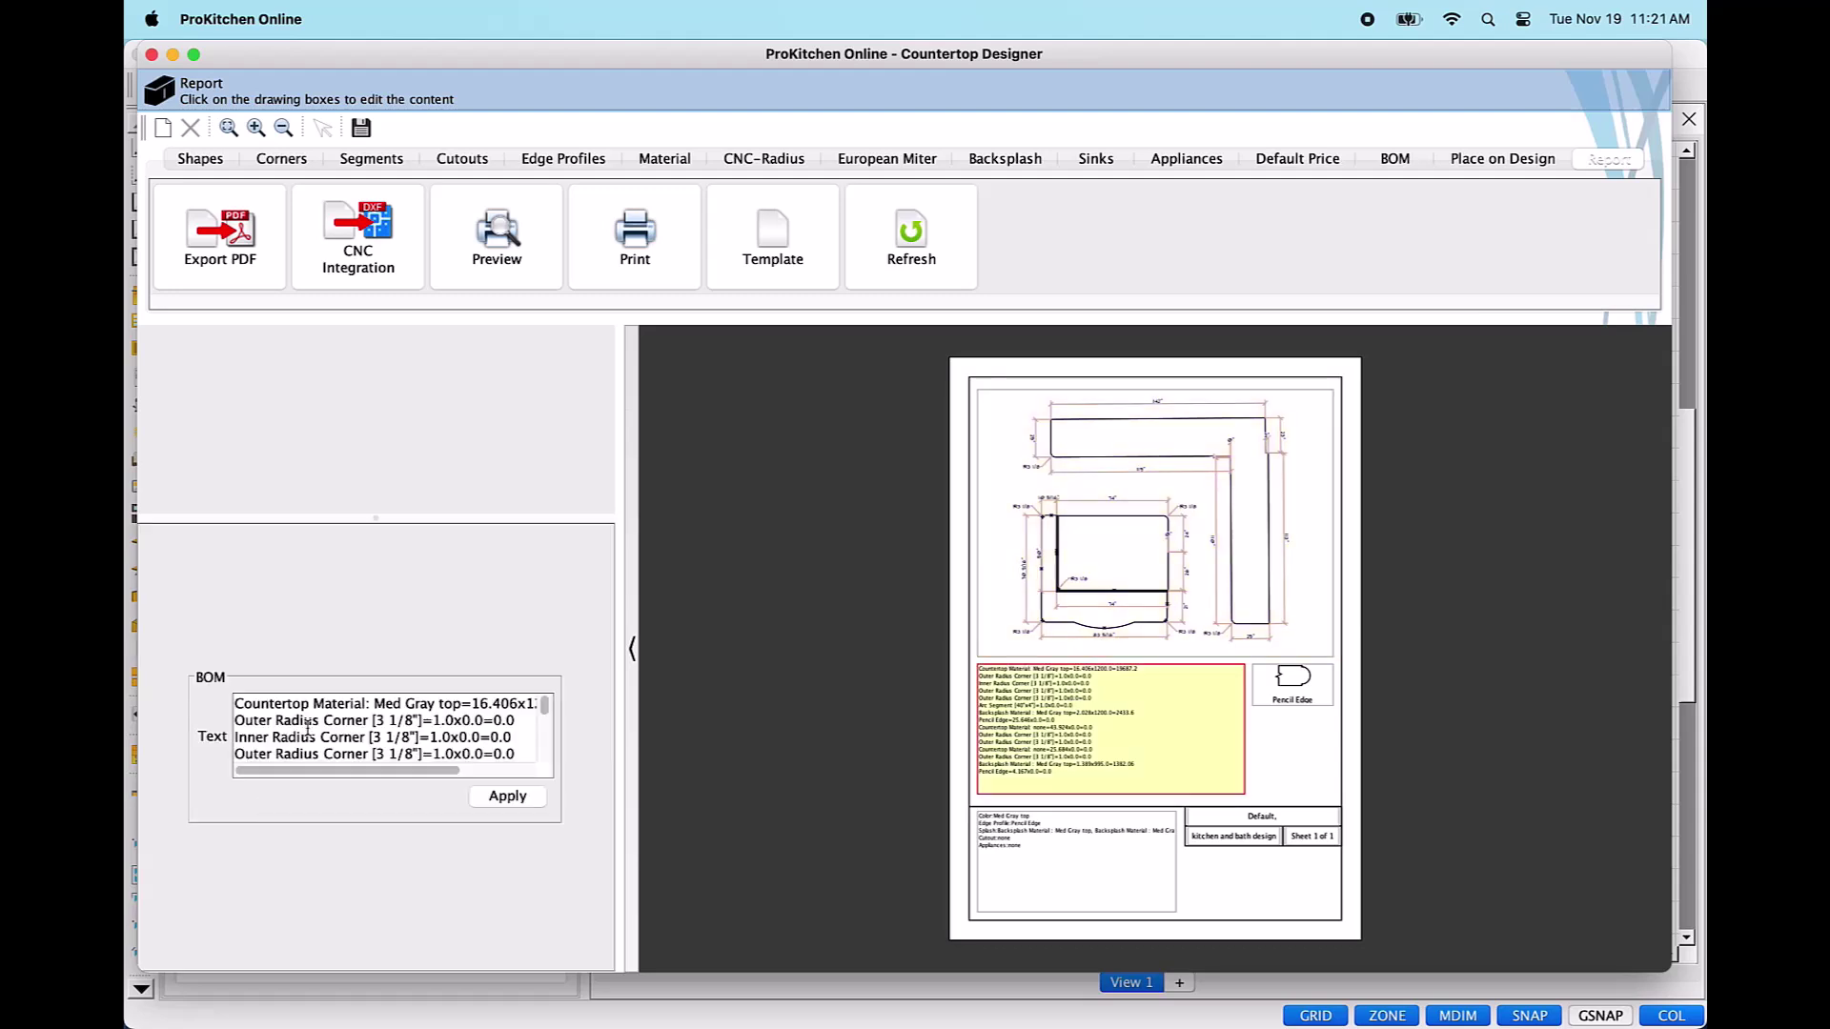
left_click_drag(237, 737, 514, 742)
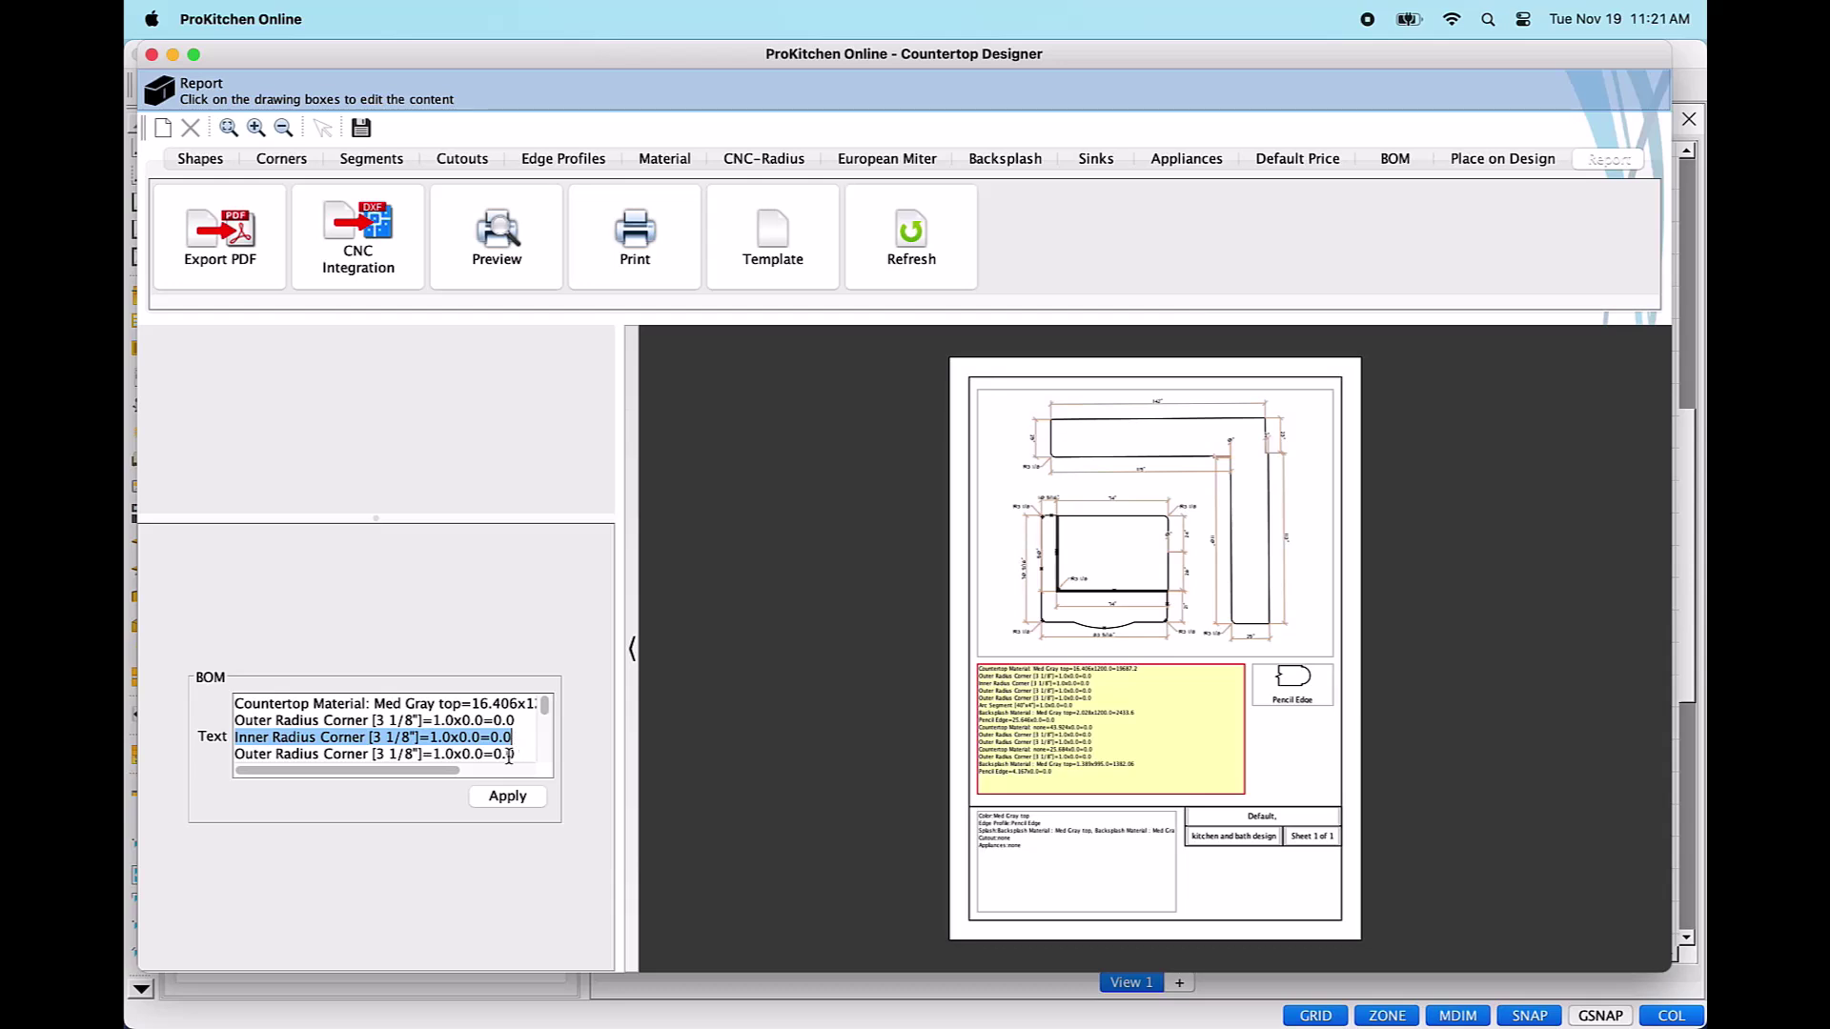
left_click(505, 801)
left_click(1040, 850)
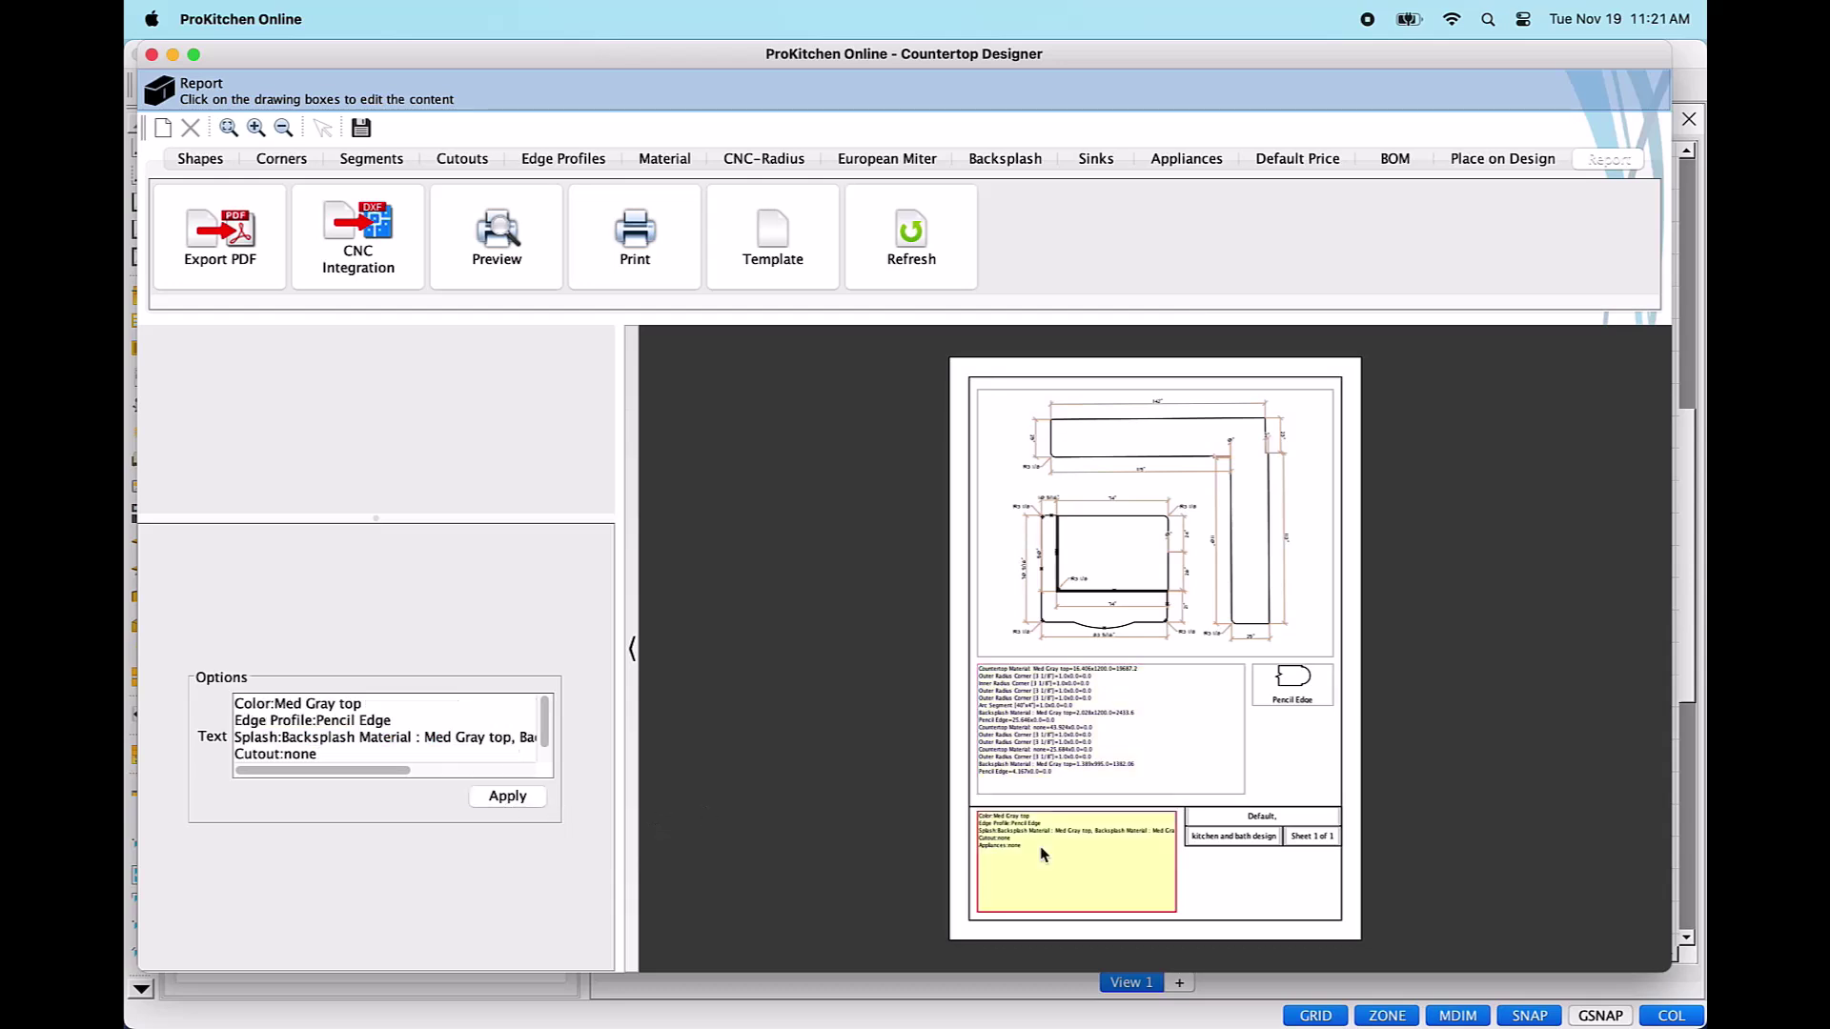
left_click_drag(236, 721, 522, 738)
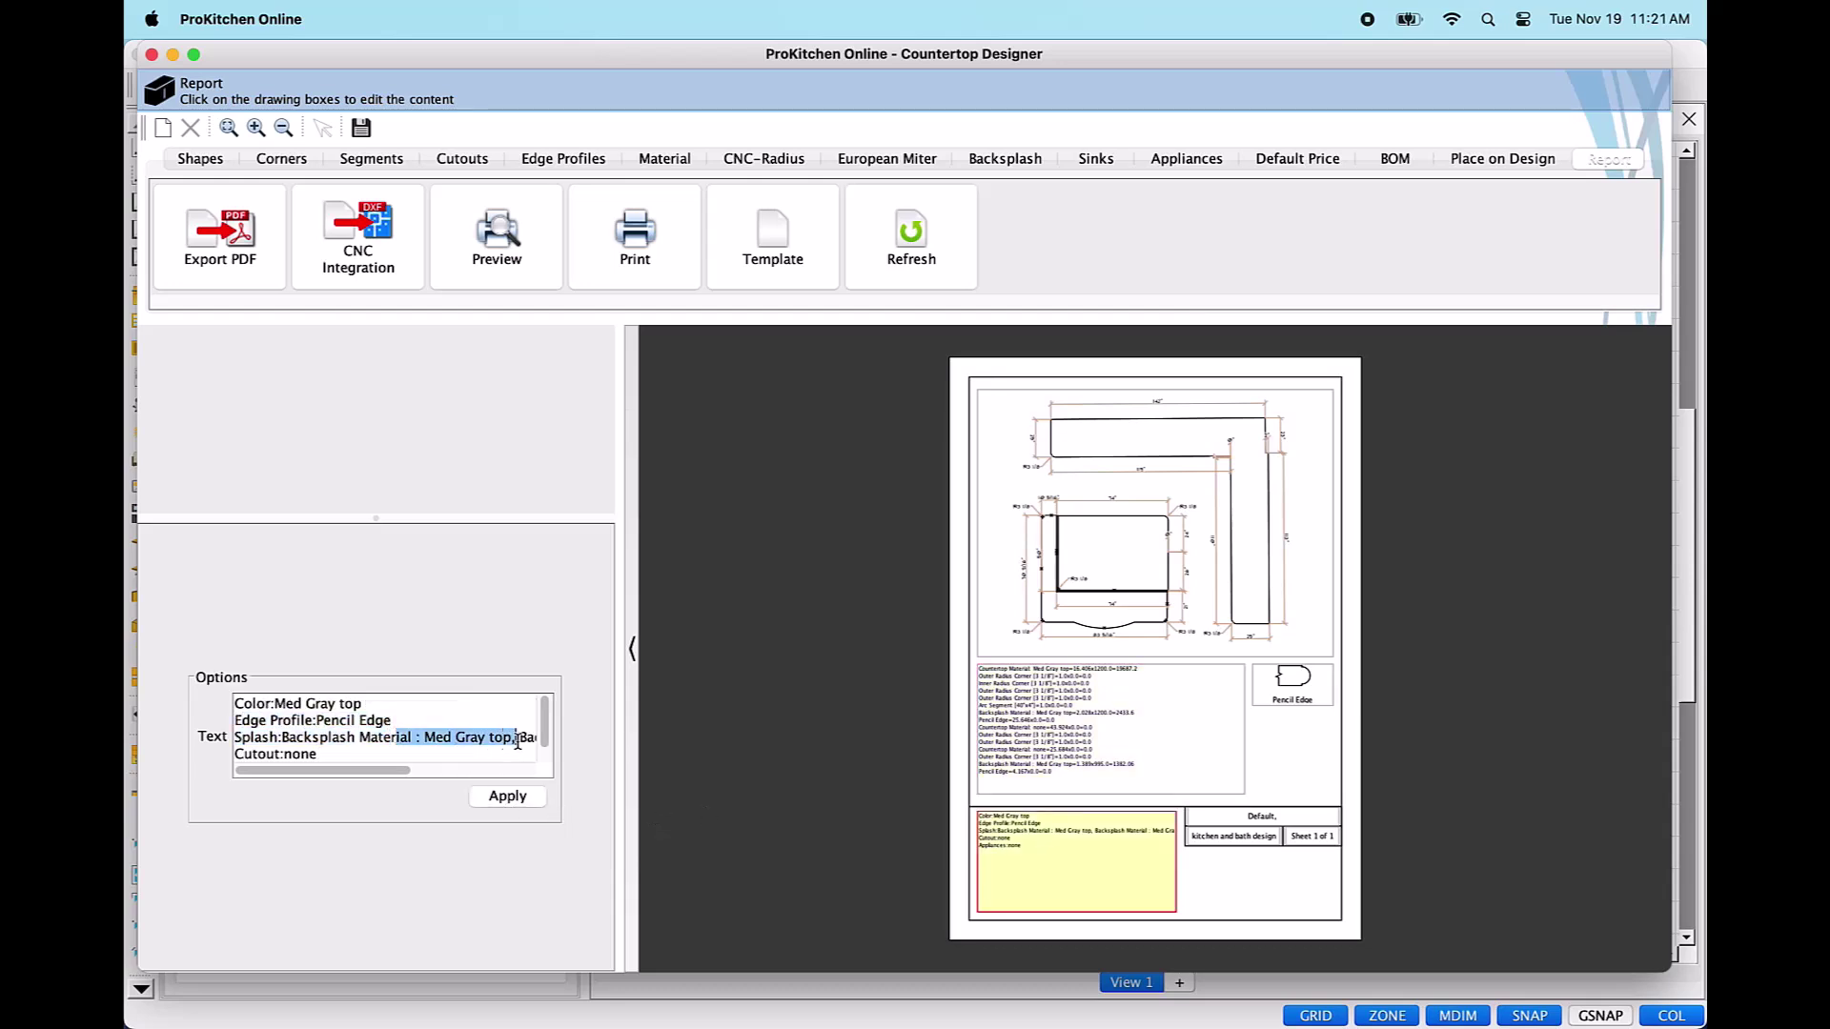
left_click(508, 796)
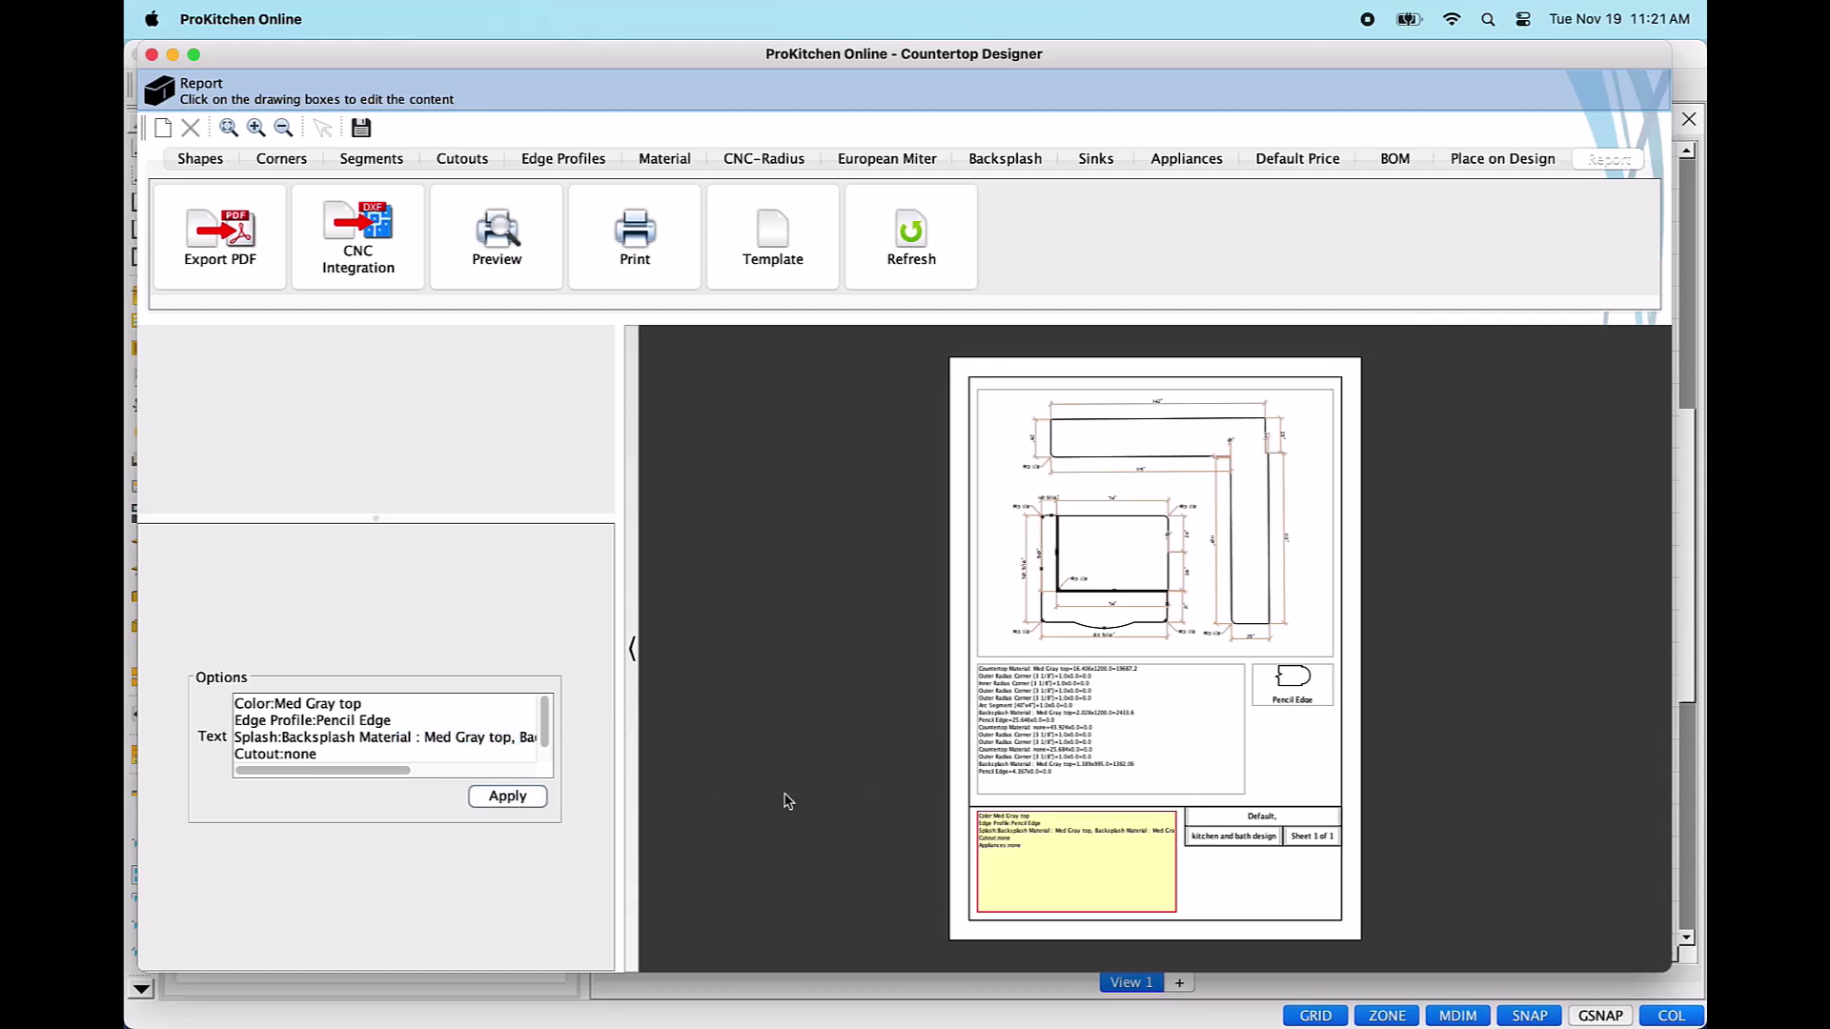
Check the report's edge profile name and graphics option, leave the graphics shown, and save the countertop design.
left_click(1274, 696)
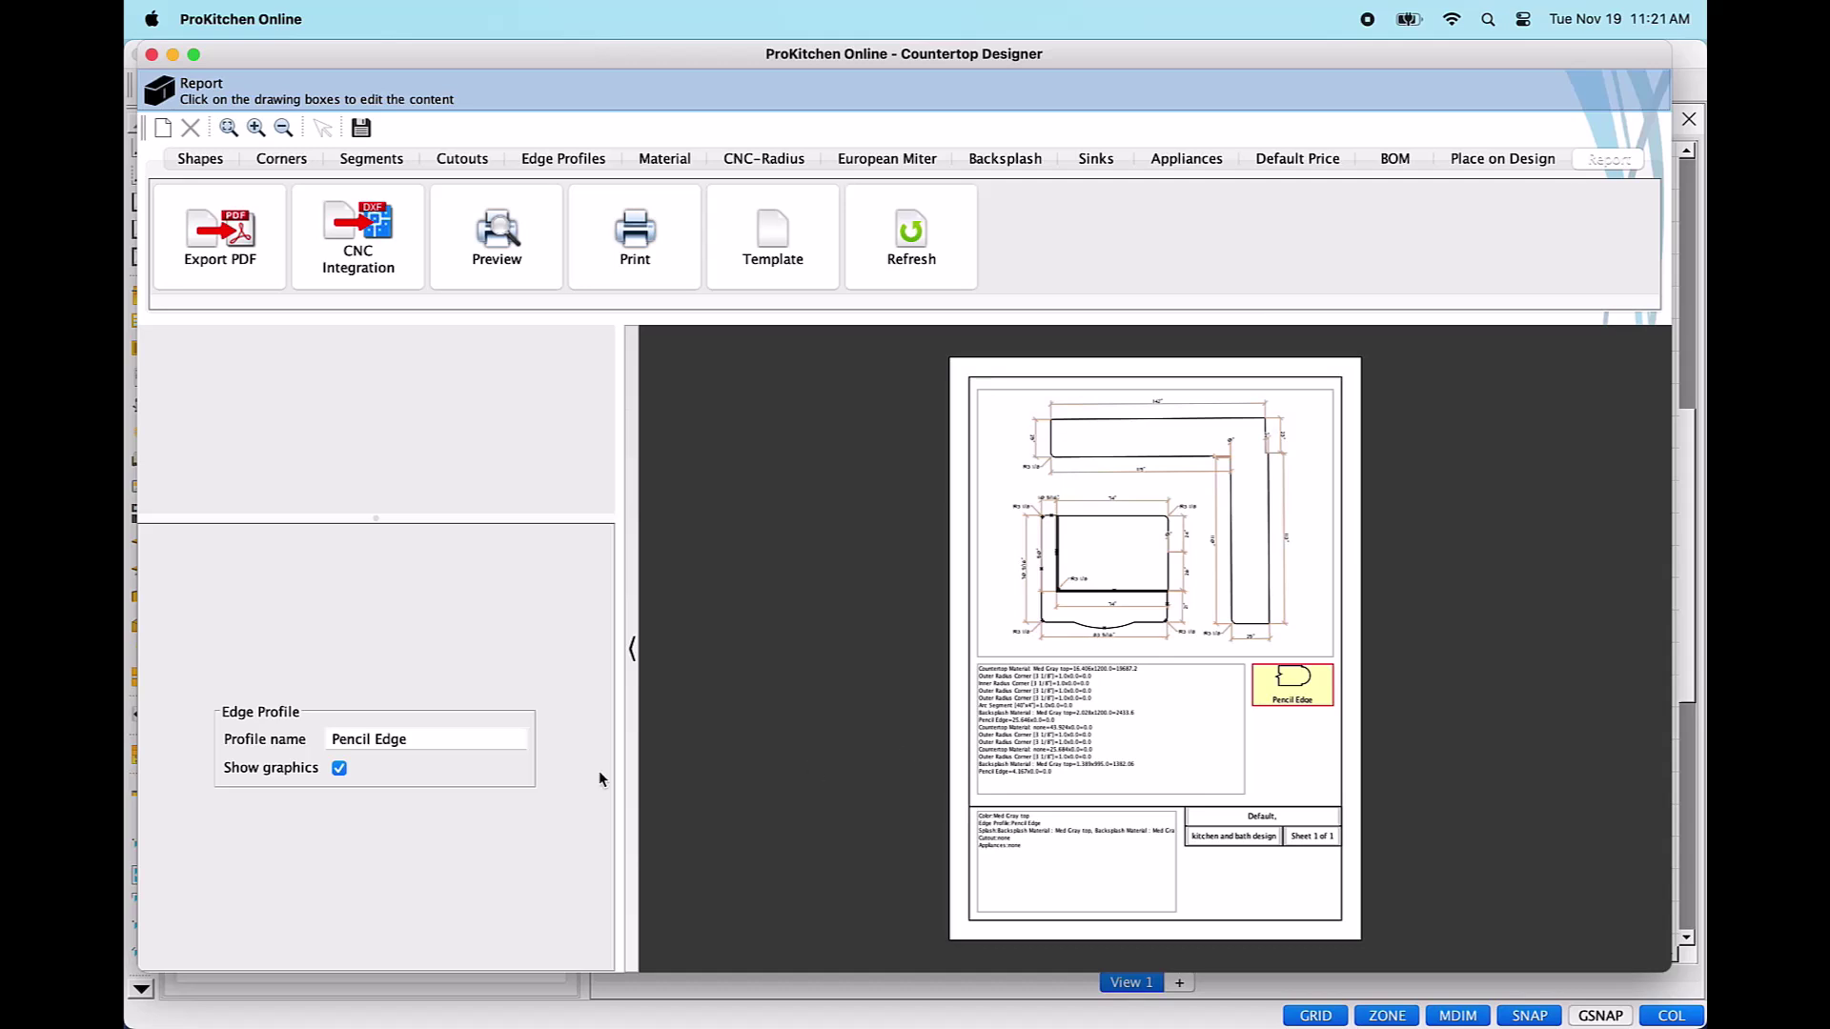
left_click_drag(432, 740, 326, 738)
left_click(342, 772)
left_click(340, 770)
left_click(360, 129)
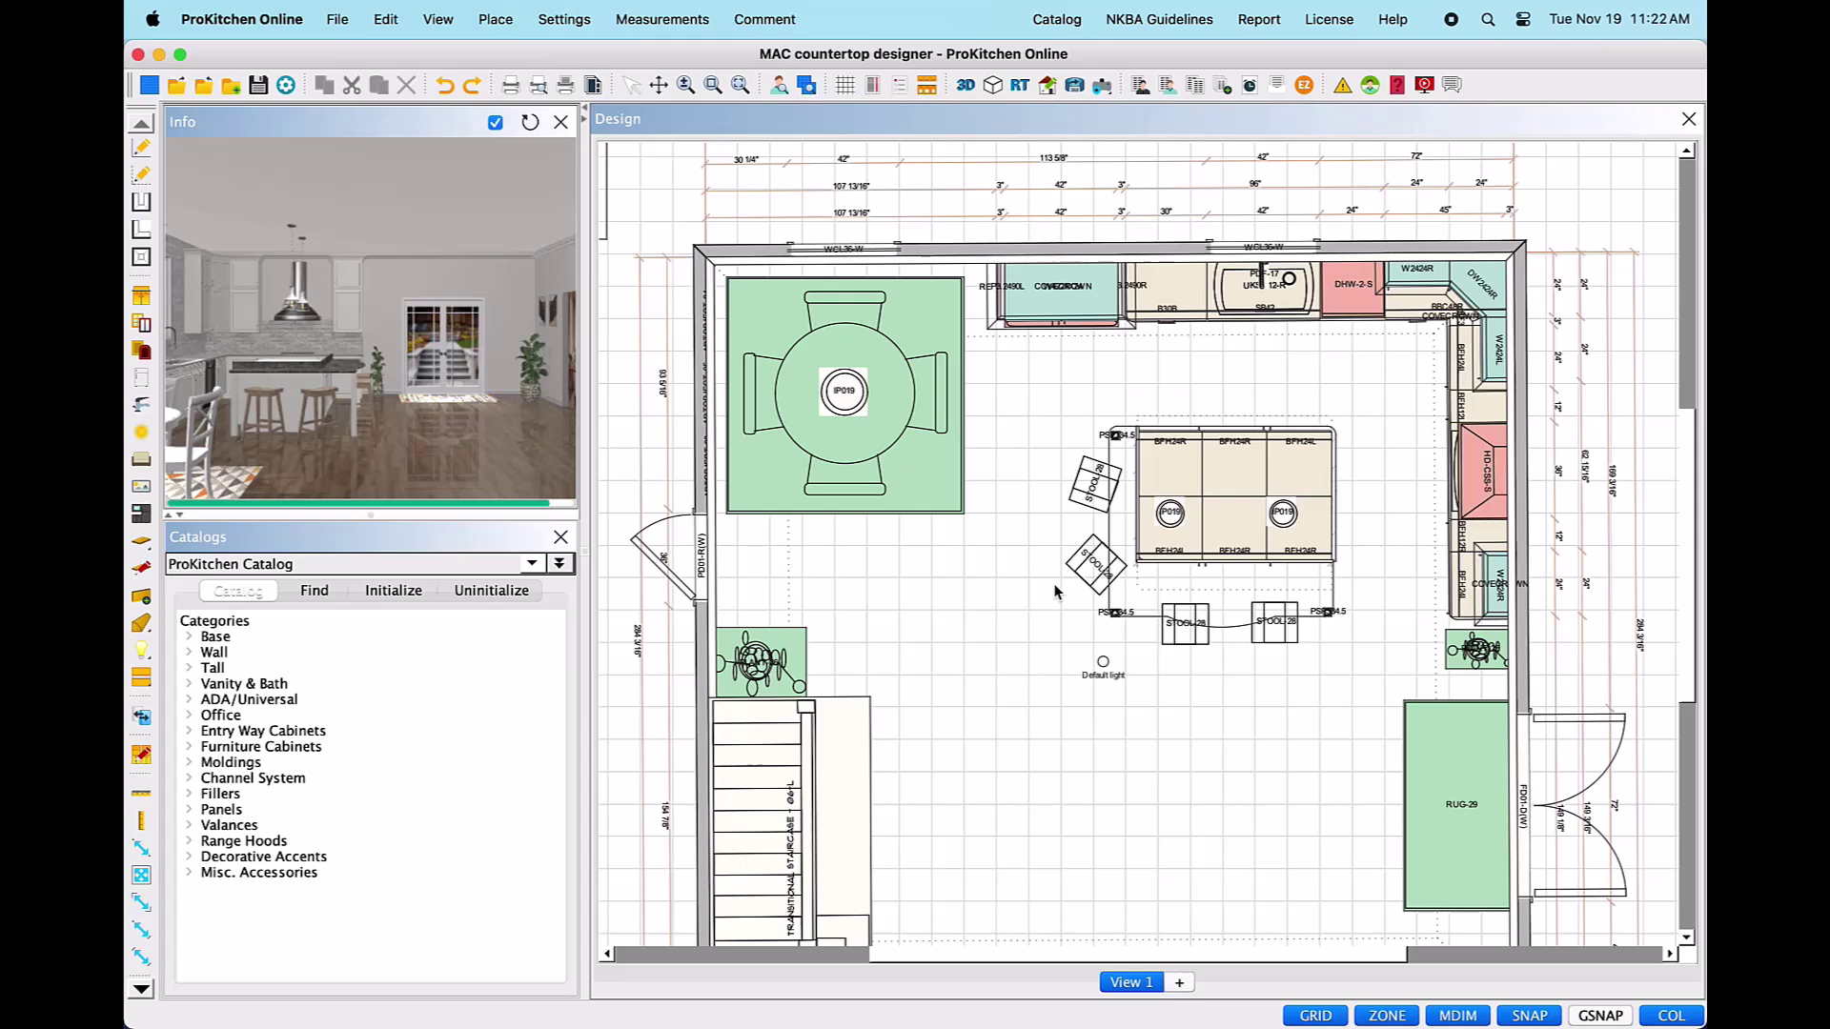
Open the Up/Down height values of the island's L-shaped countertop on the floor plan and leave the command.
left_click(1215, 586)
right_click(1239, 588)
mouse_move(1294, 619)
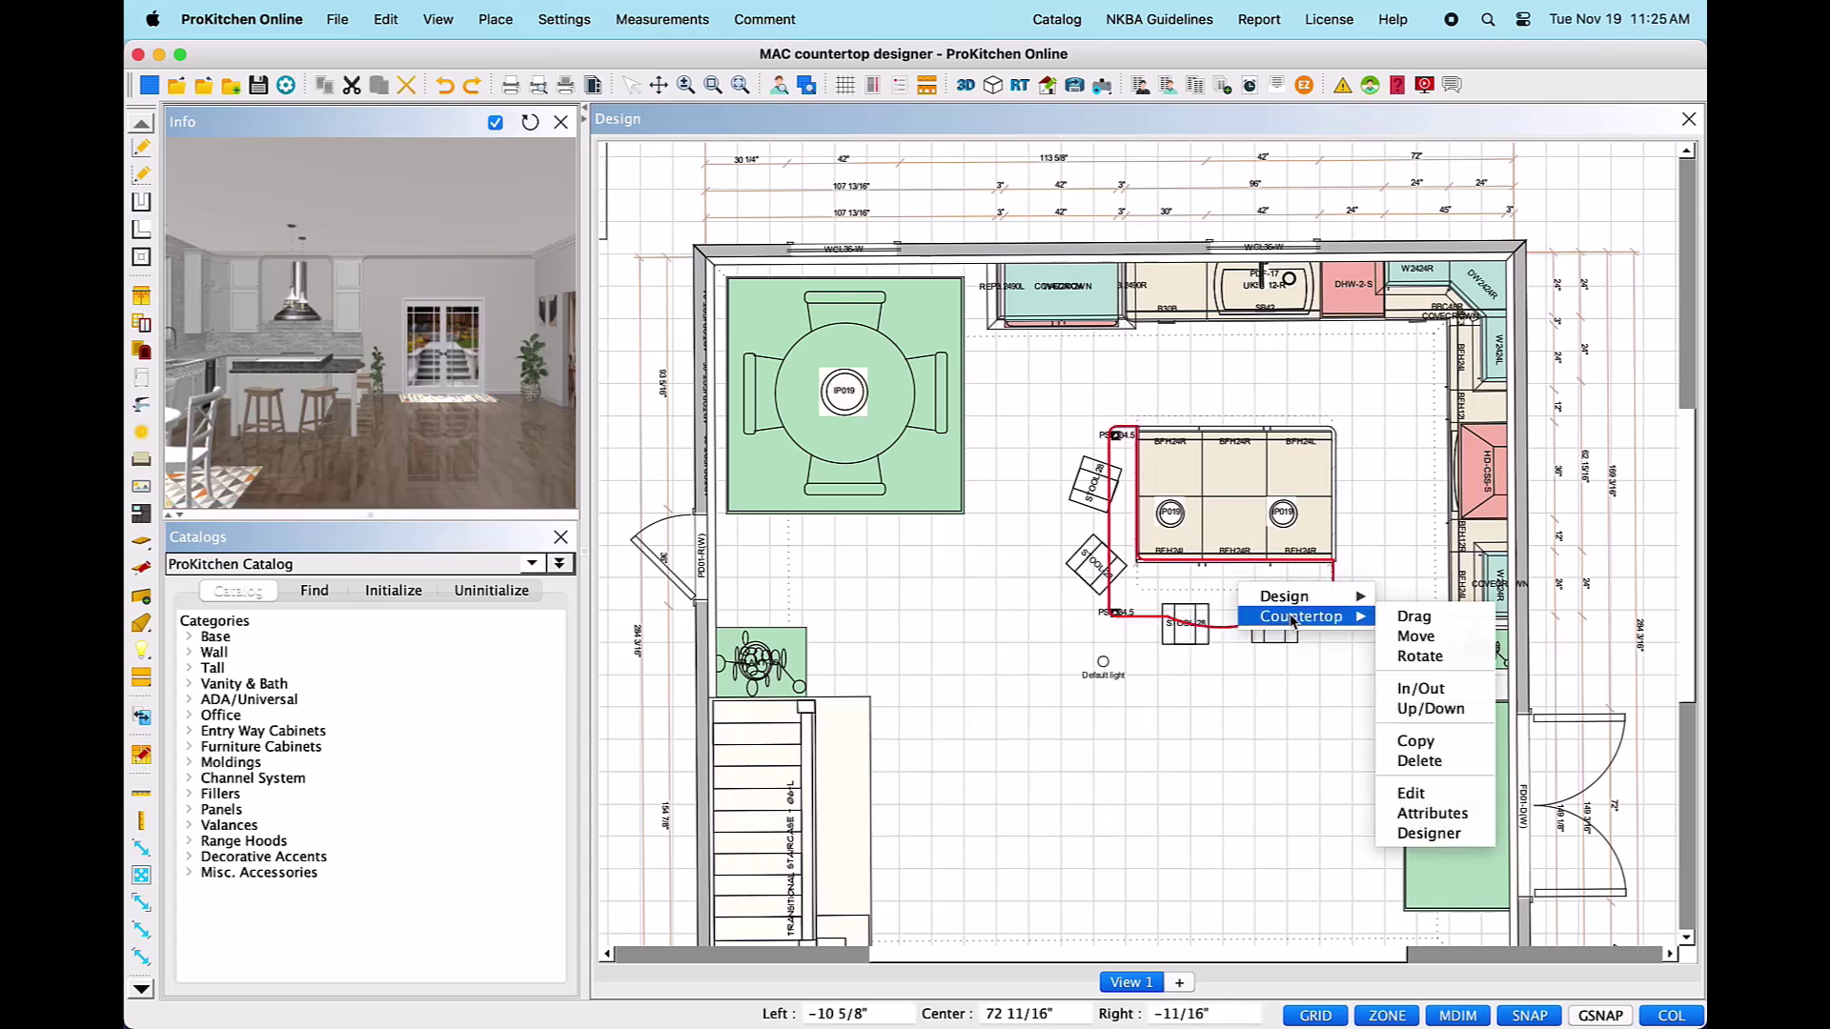
left_click(1430, 709)
left_click(1203, 1013)
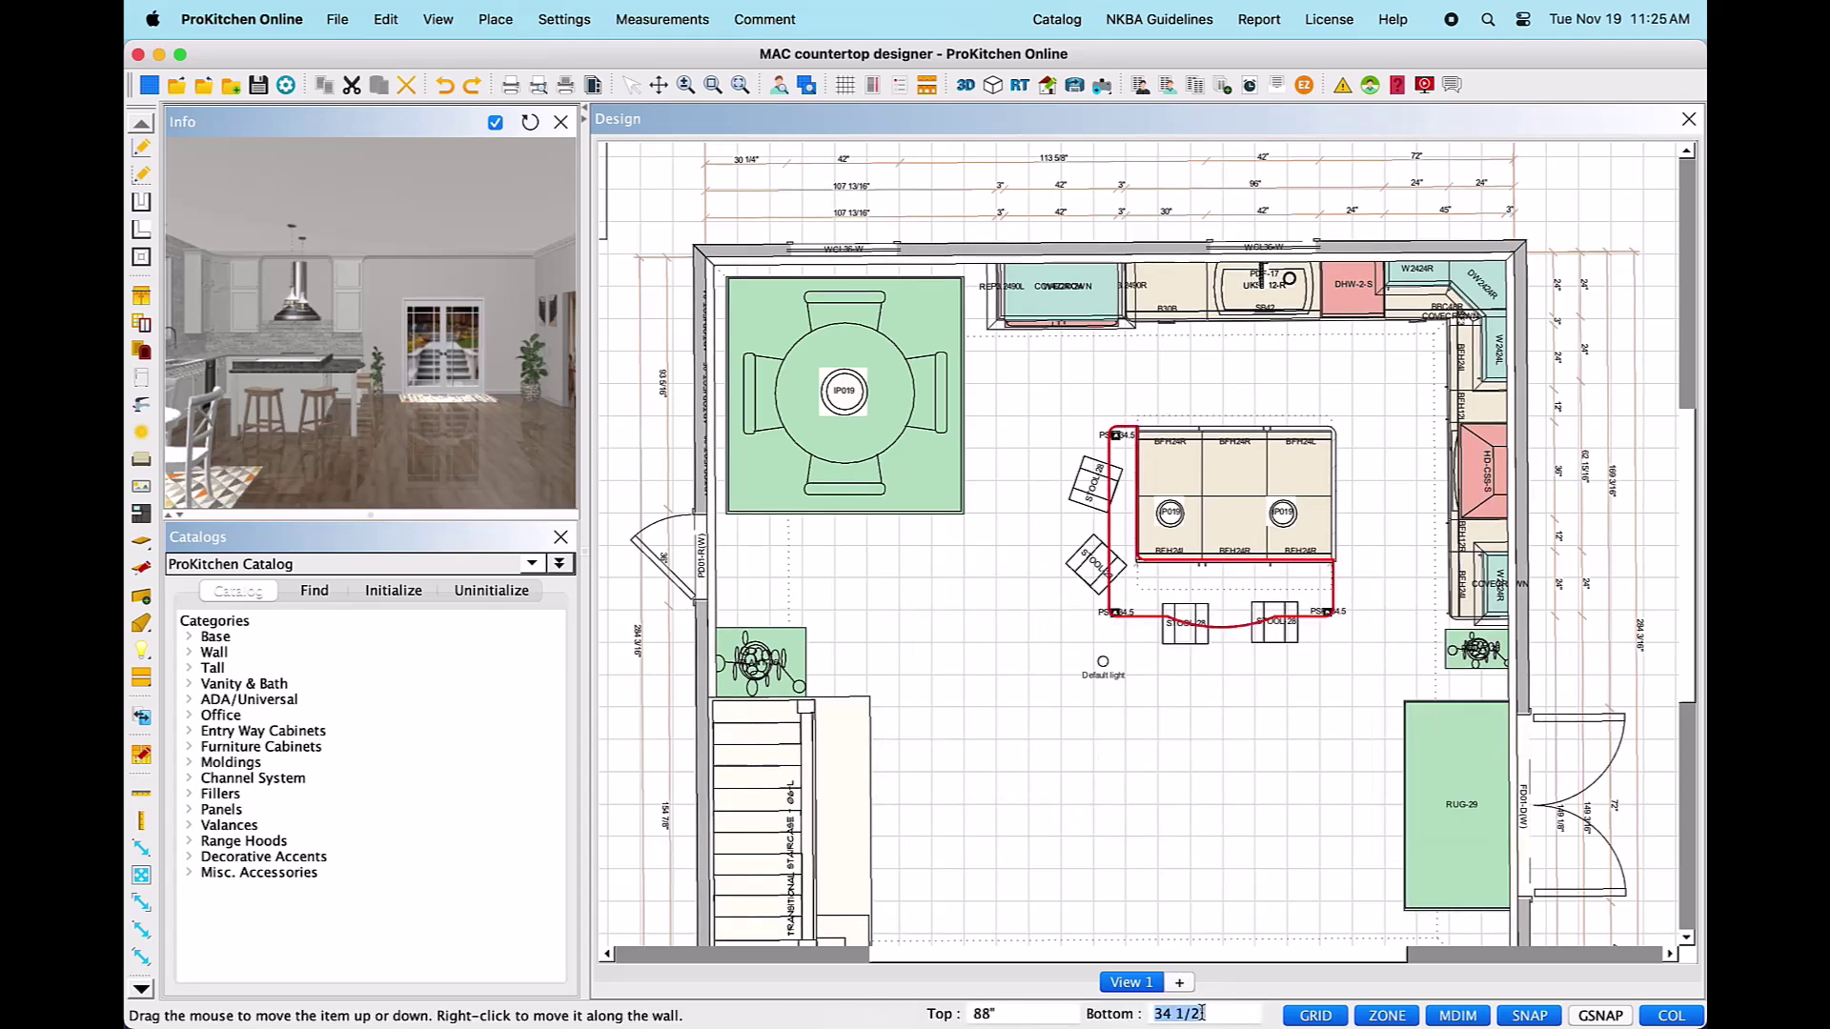
right_click(1274, 800)
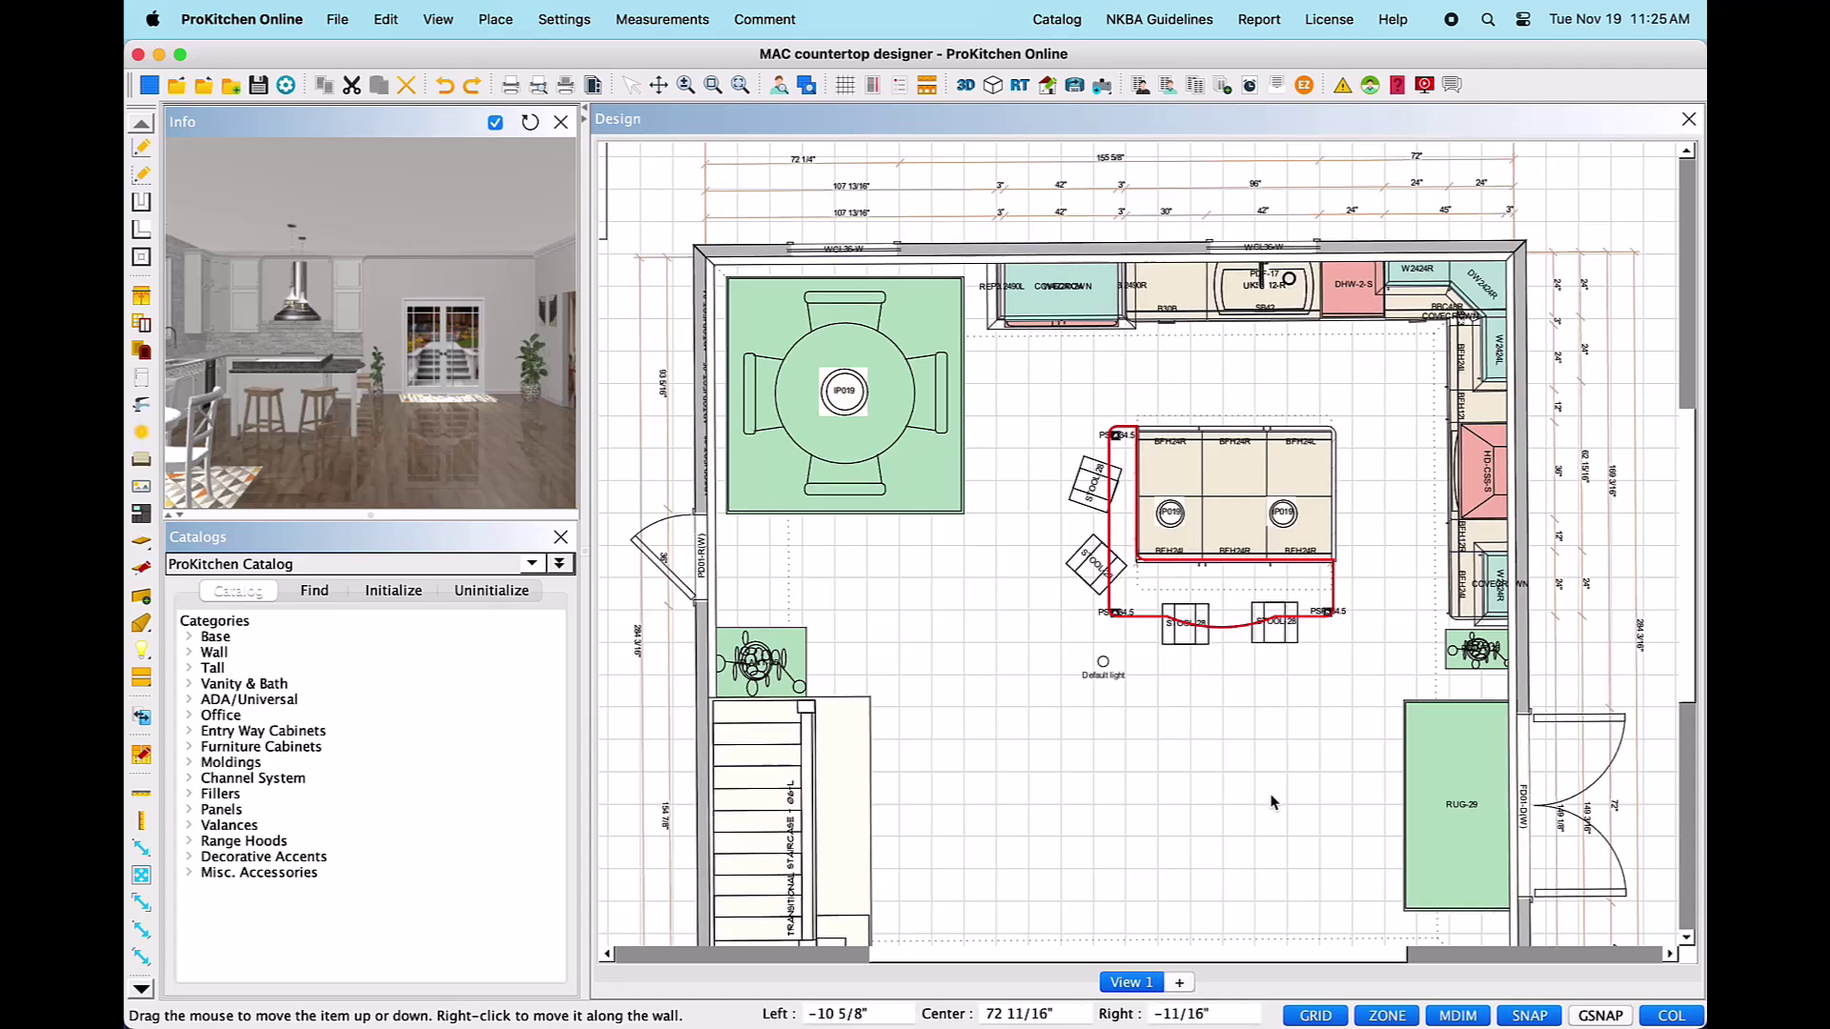
Open the L-shaped island countertop for shape editing, examine the options for its corner vertex, and leave editing.
right_click(1232, 596)
mouse_move(1296, 624)
left_click(1410, 794)
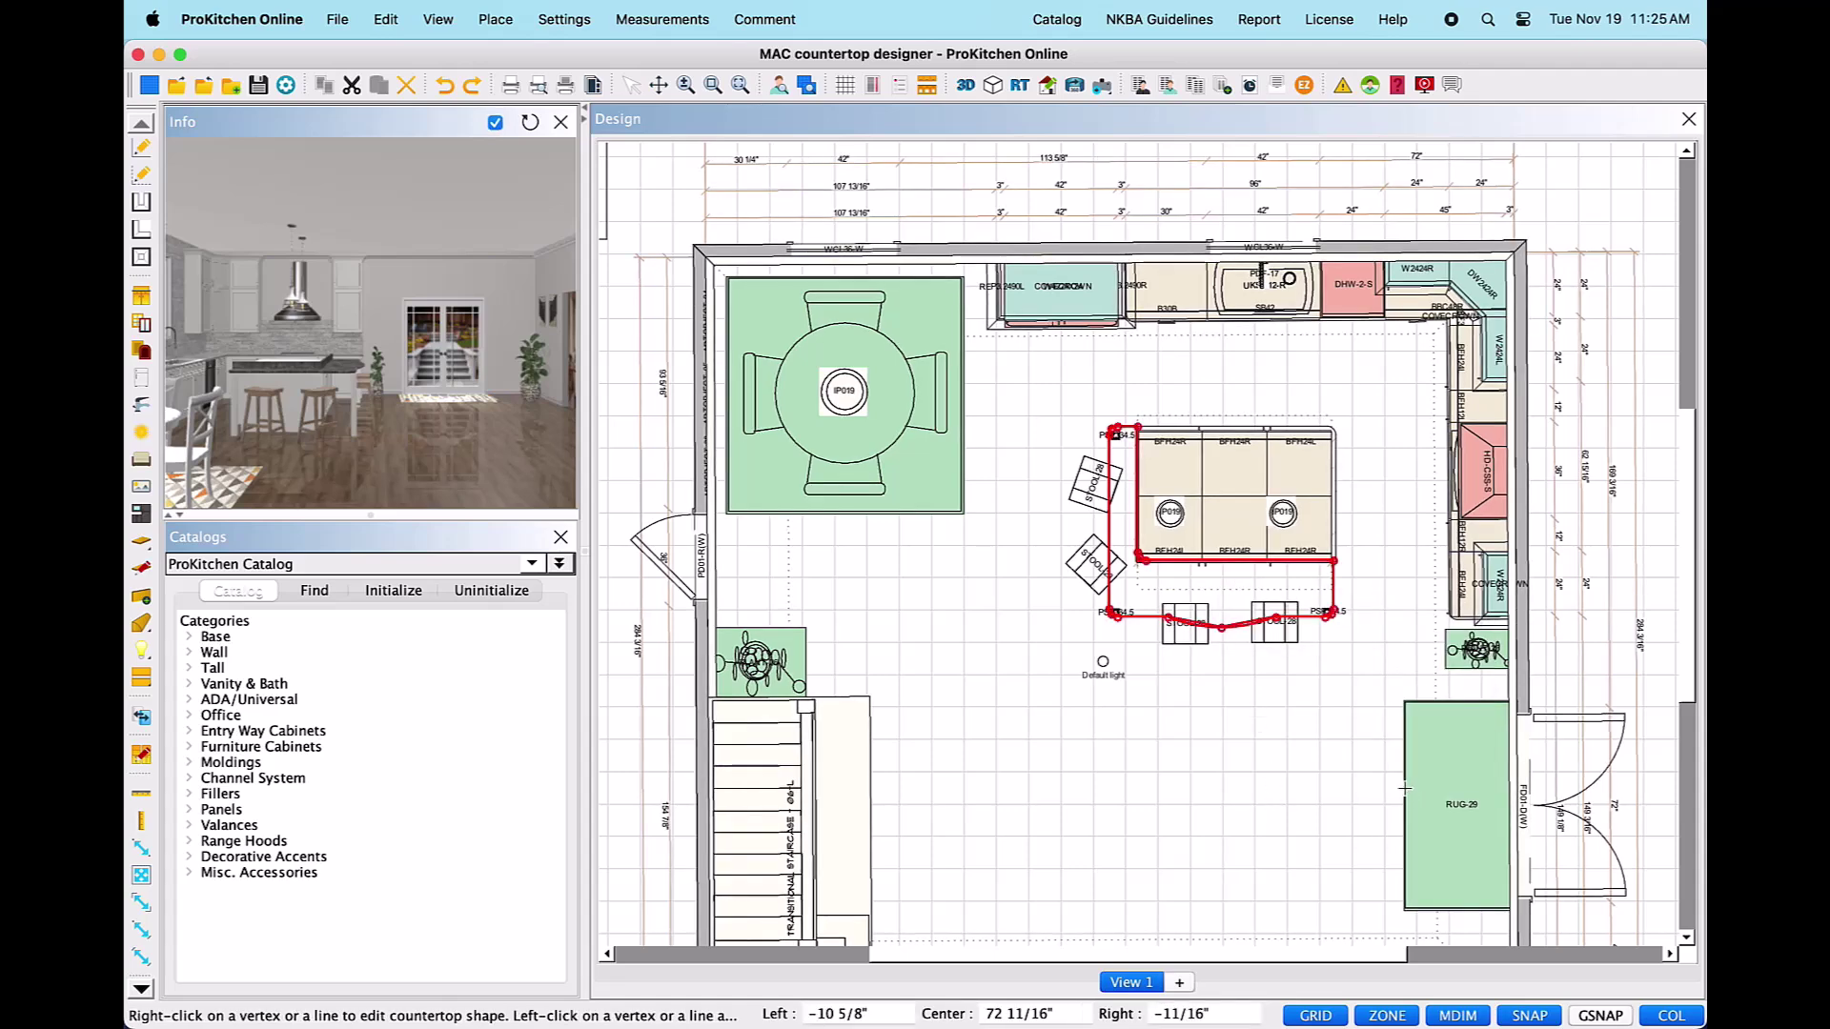
scroll(1317, 593, "up", 5)
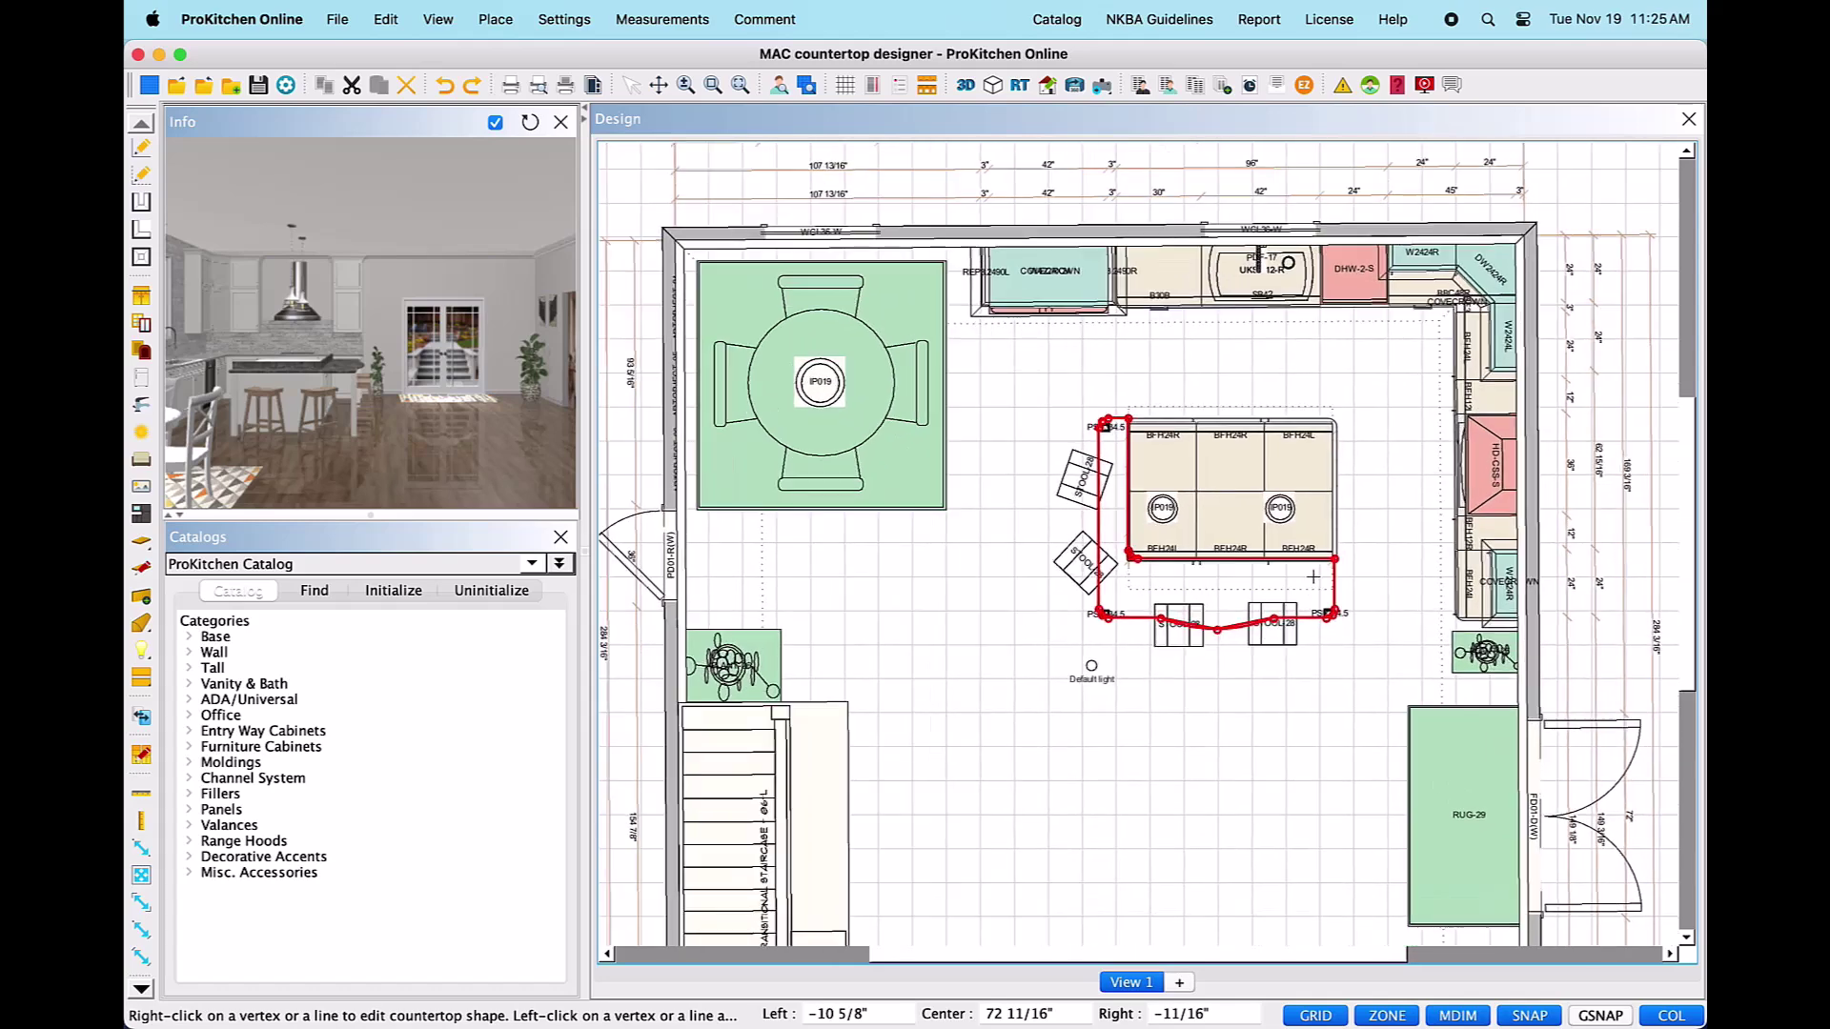
scroll(1309, 578, "up", 1)
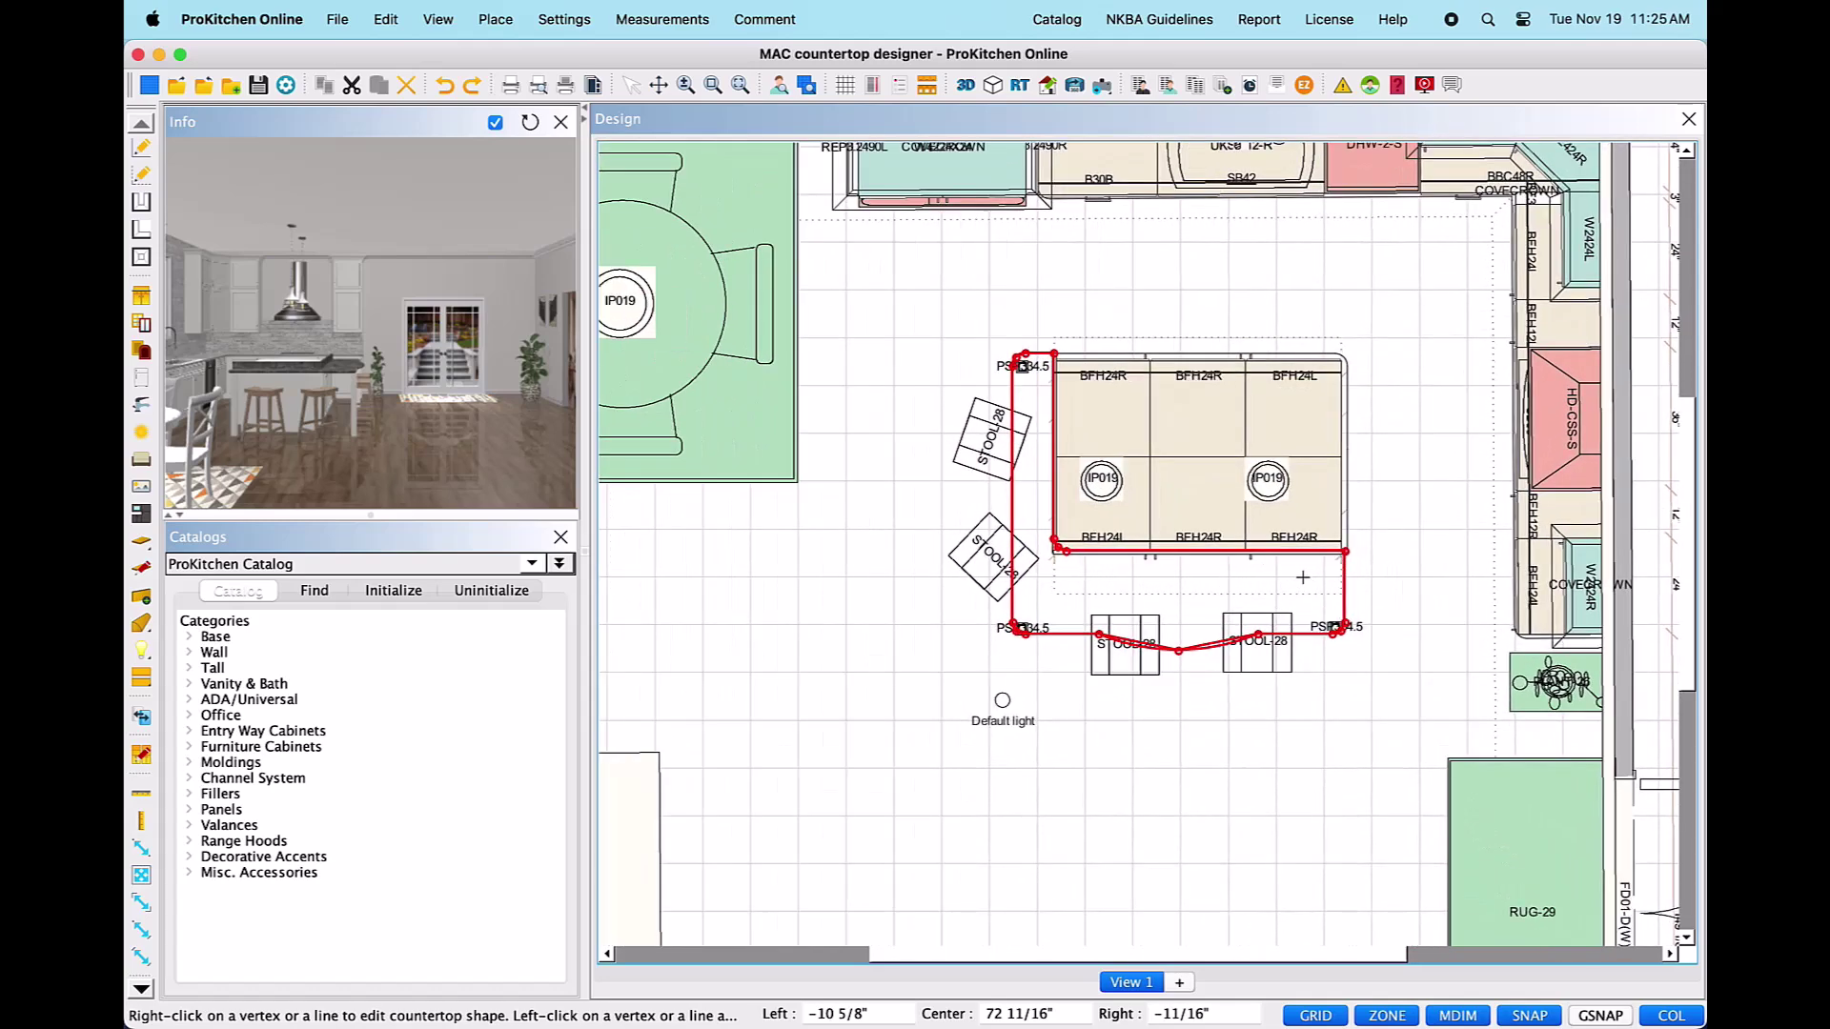
right_click(1345, 551)
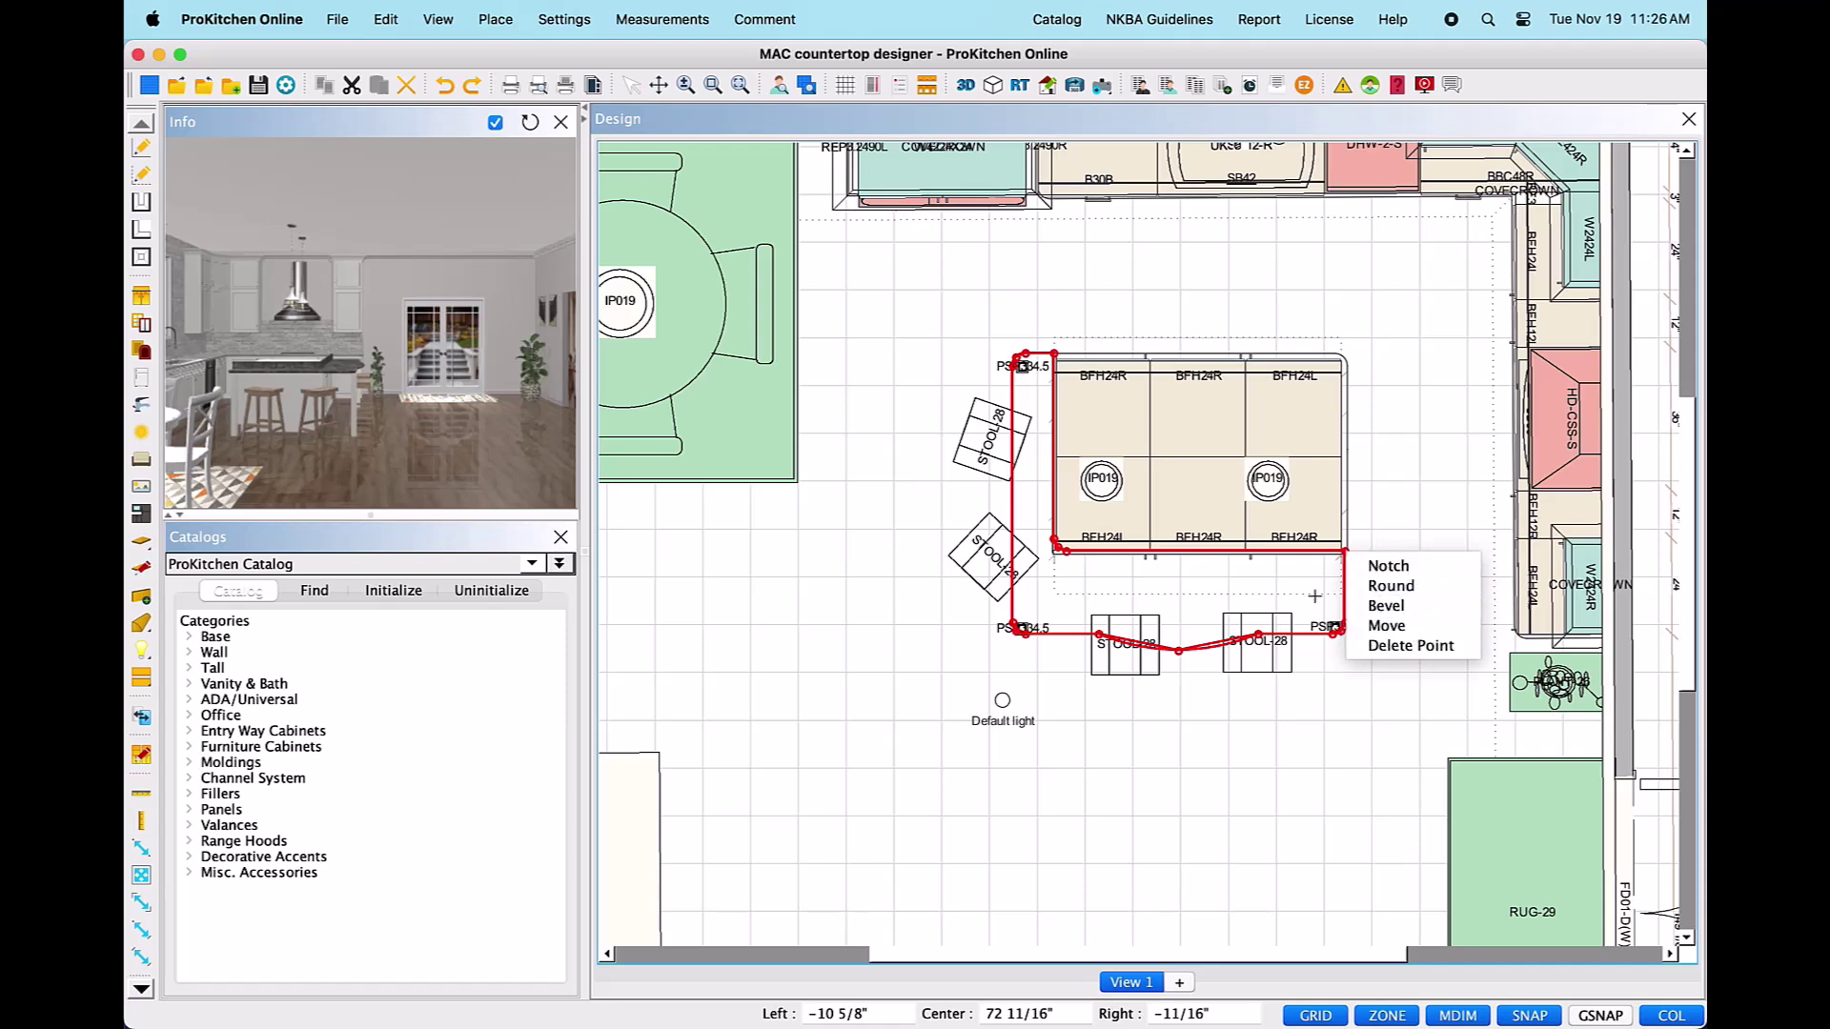
left_click(1155, 781)
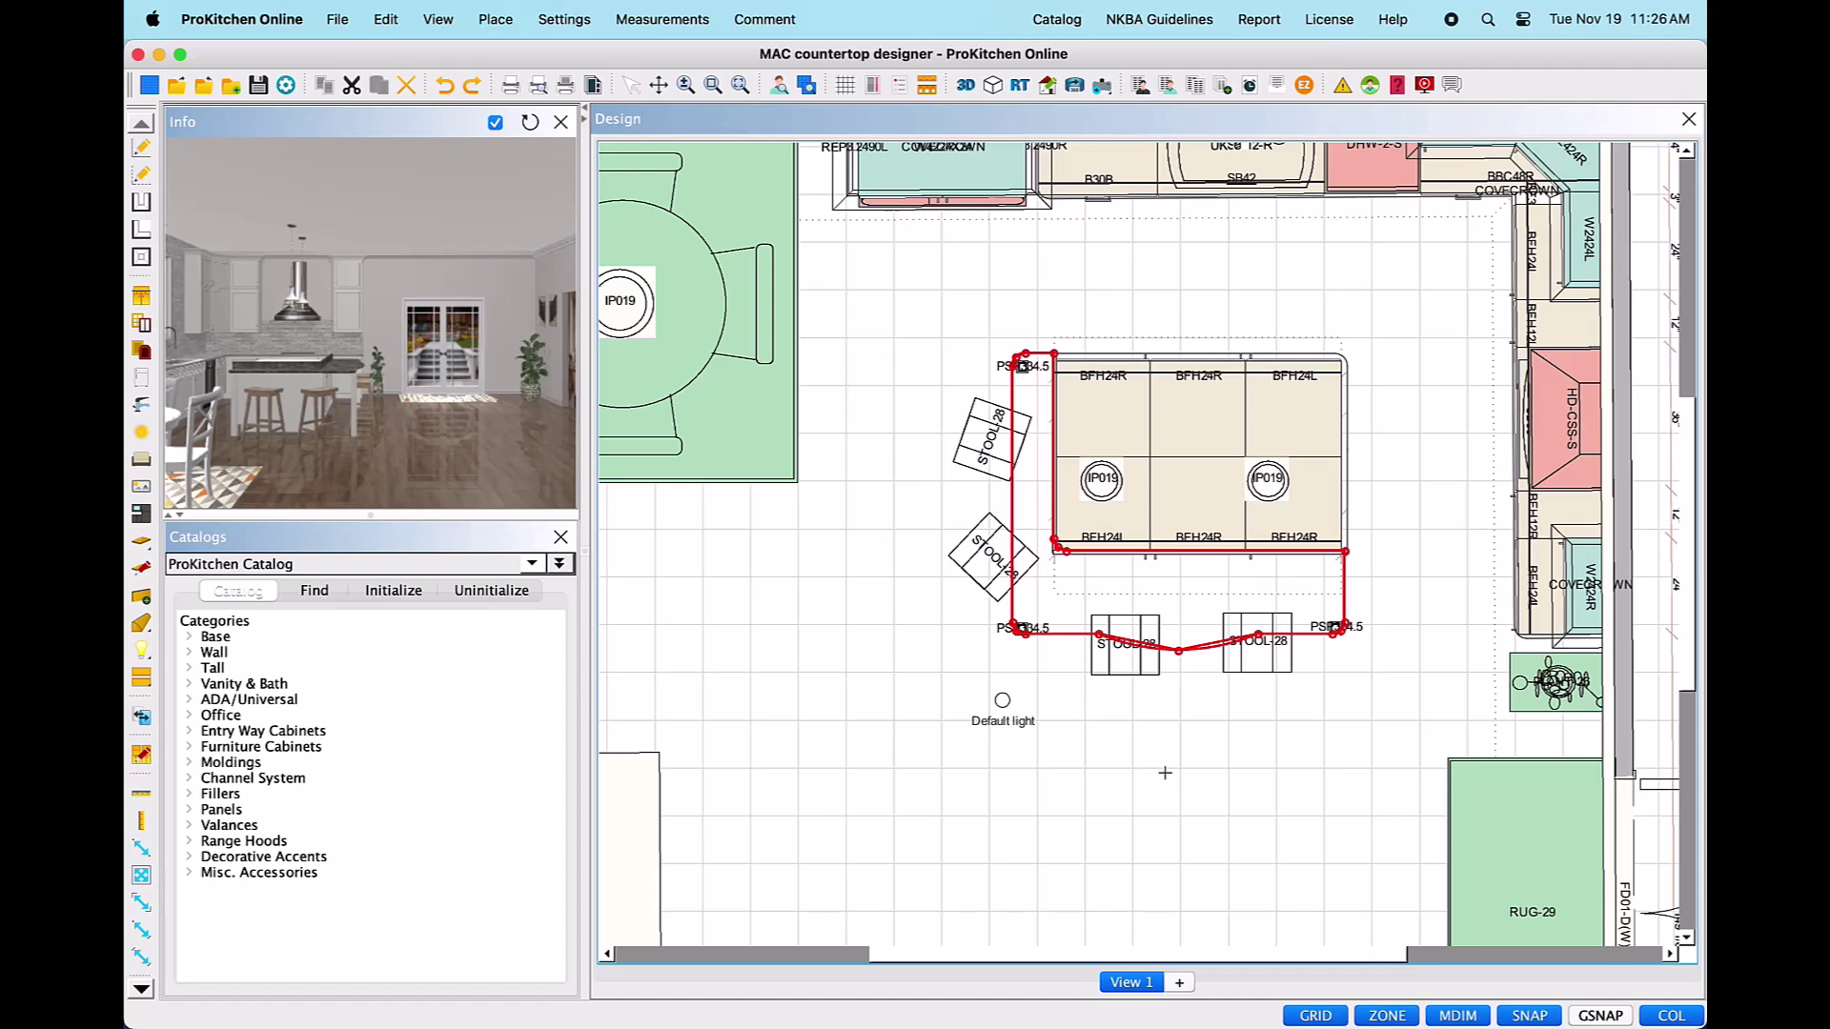
left_click(1165, 772)
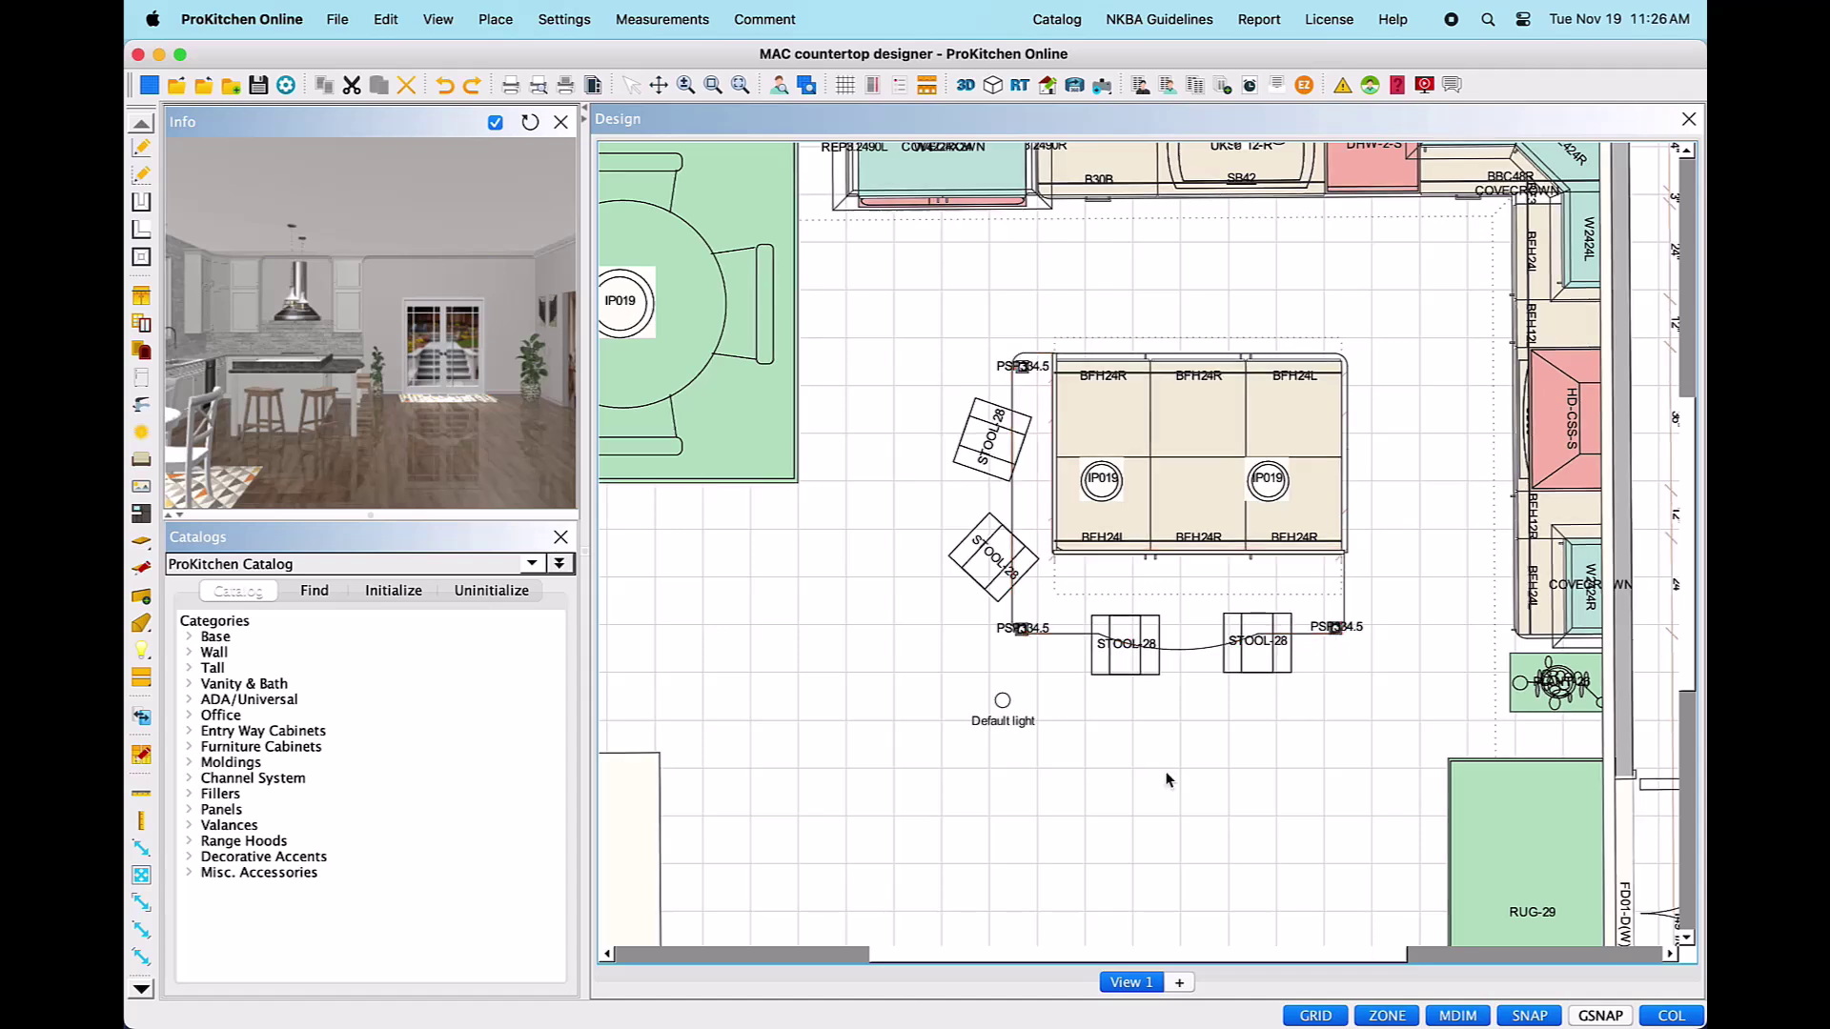
Show the kitchen design in a 3D view.
left_click(963, 86)
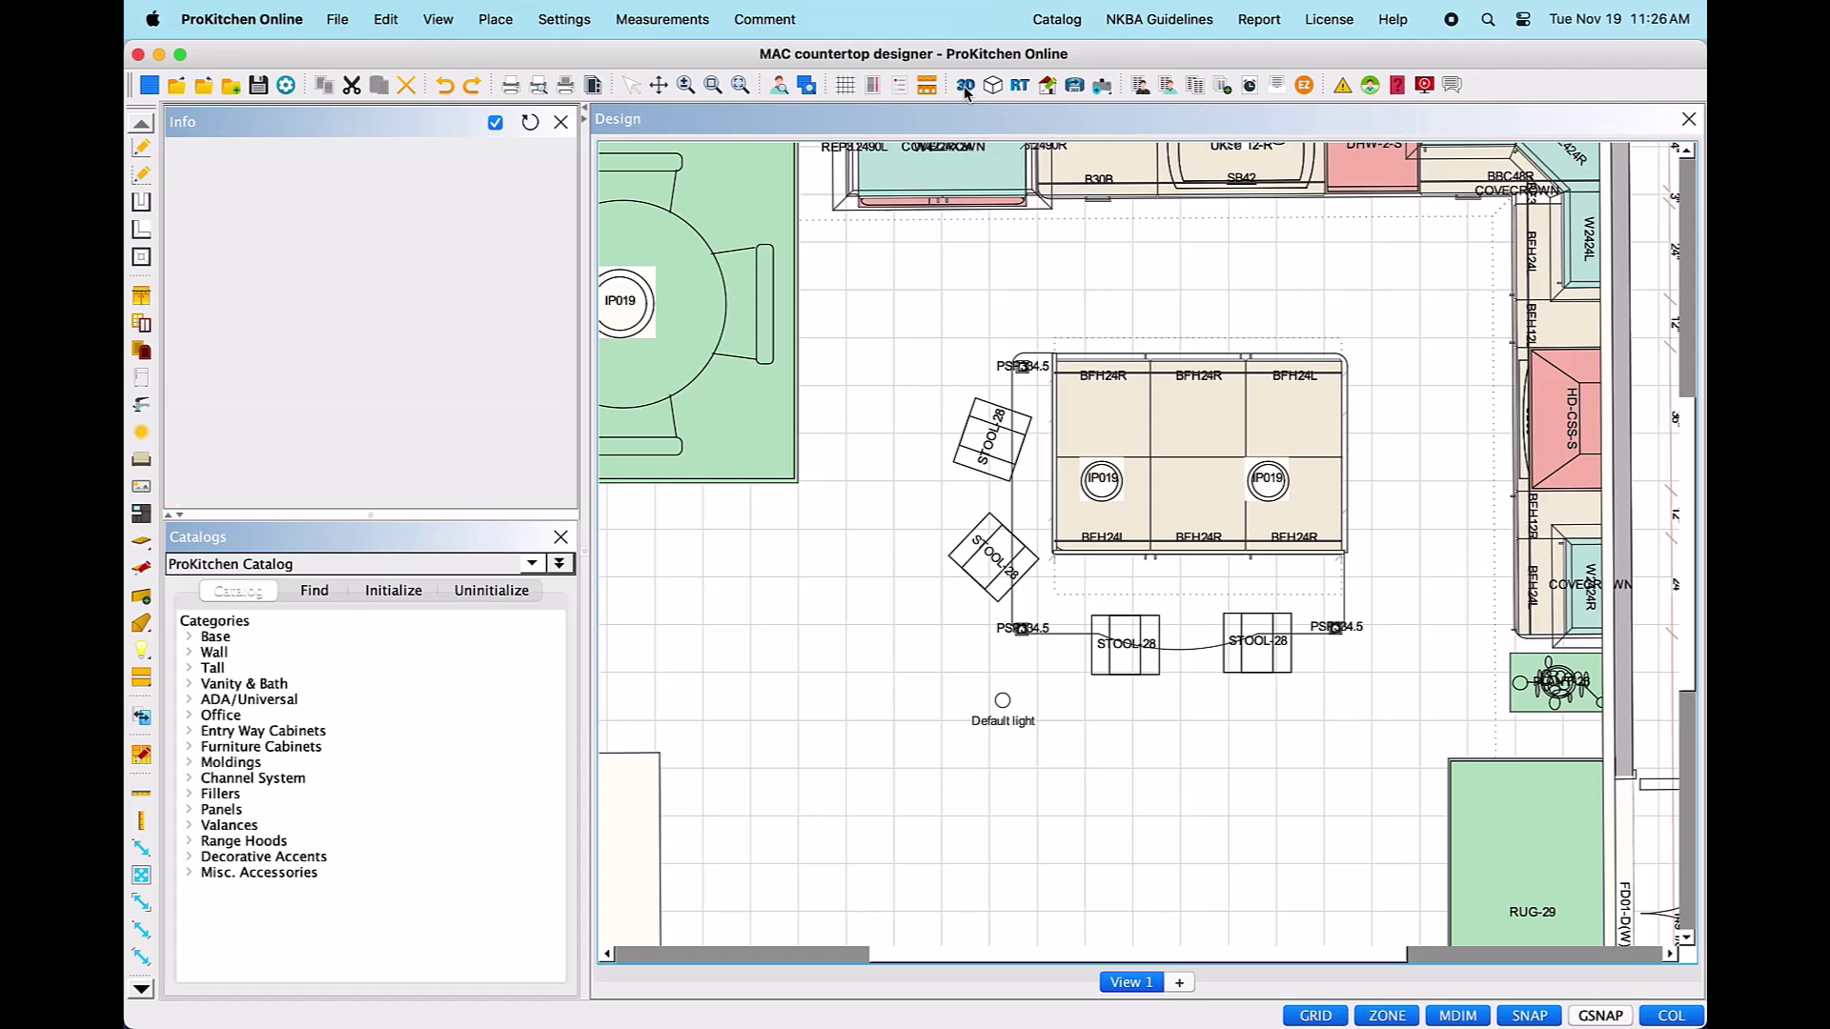